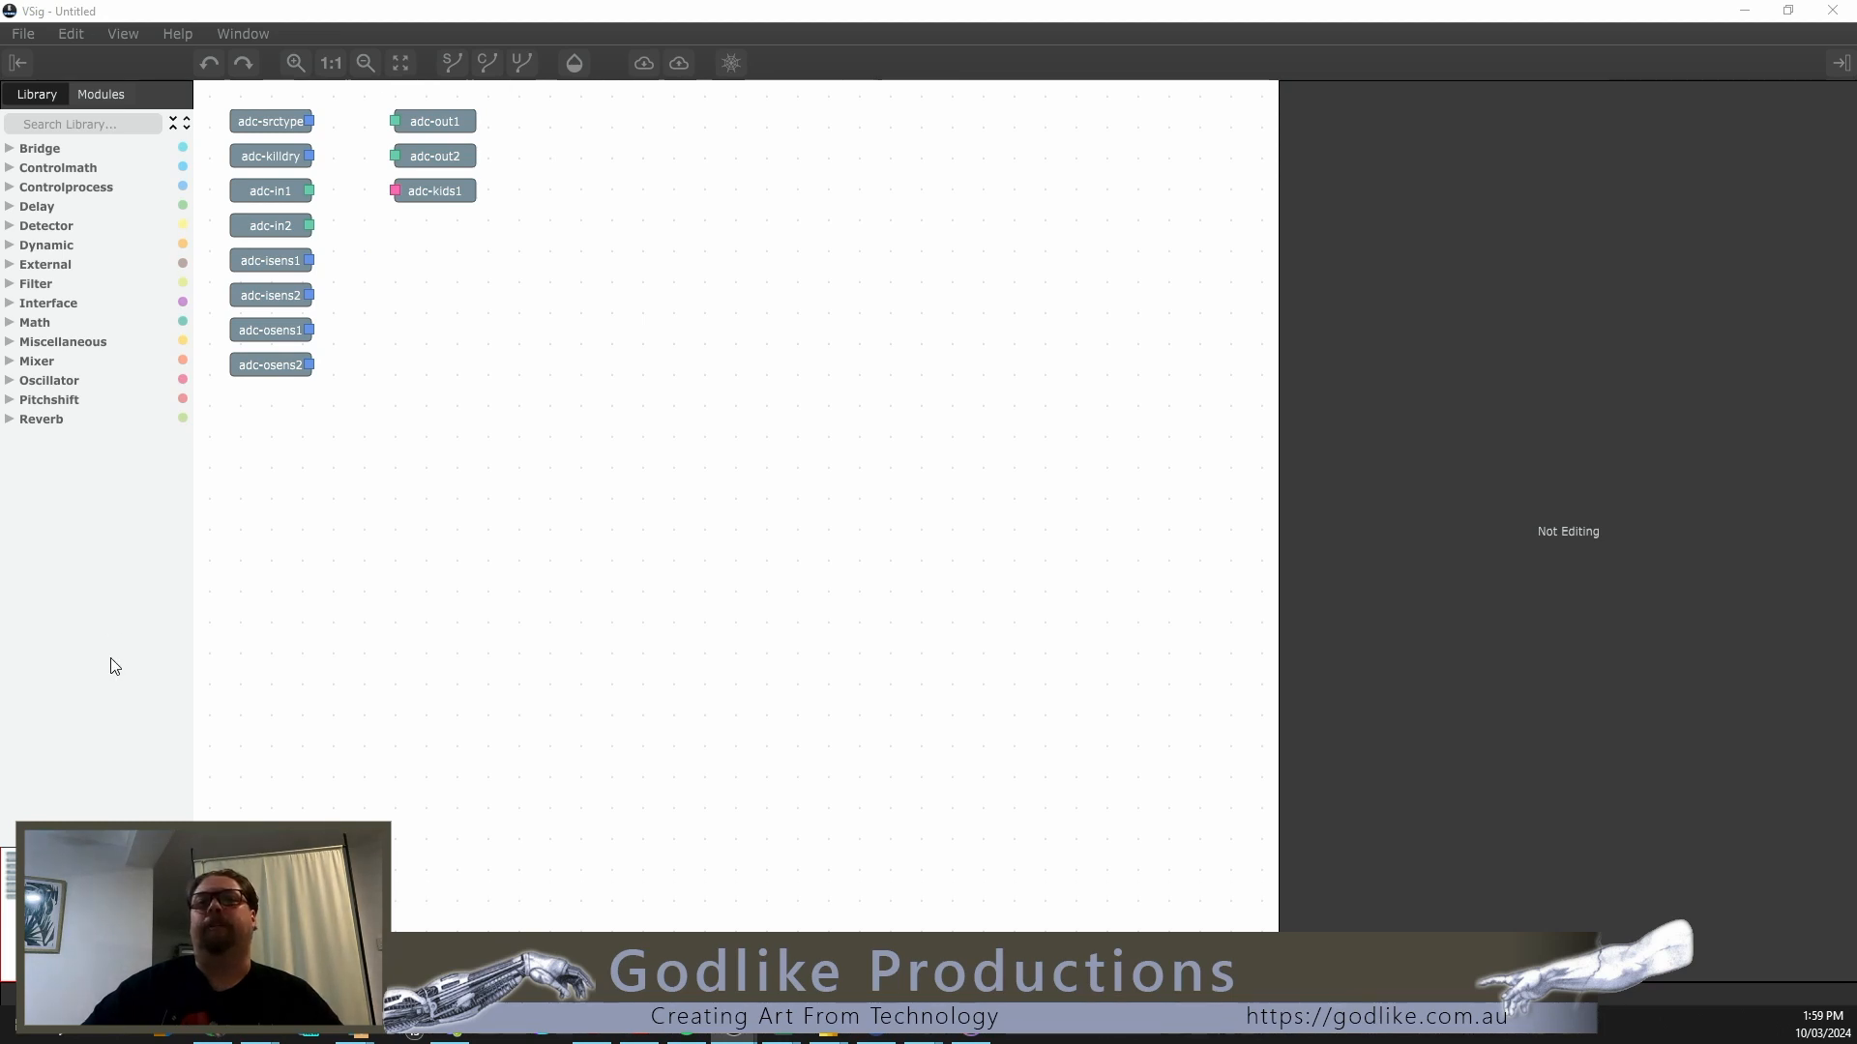
Step: Add a taperknob module from the Interface library category to the empty area of the canvas
{"action": "left_click", "coordinate": [9, 306]}
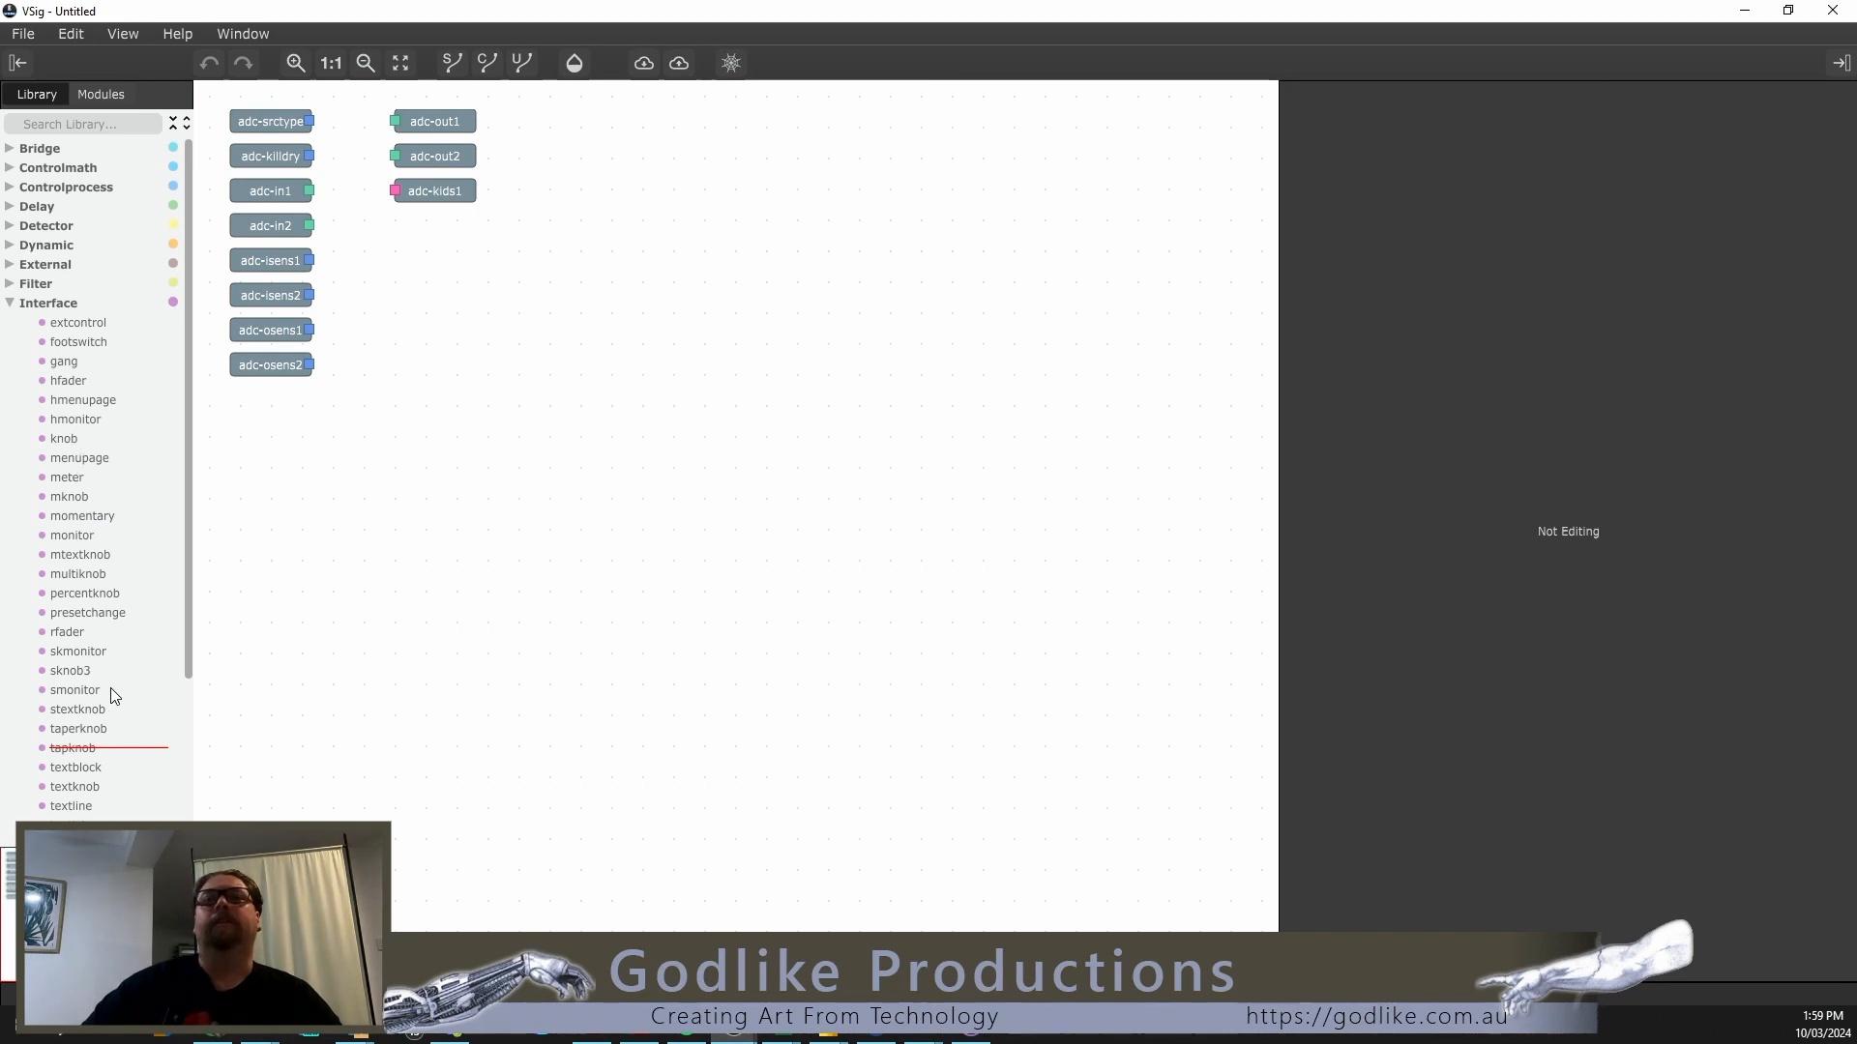
{"action": "left_click_drag", "start_coordinate": [63, 729], "coordinate": [438, 257]}
{"action": "left_click", "coordinate": [459, 310]}
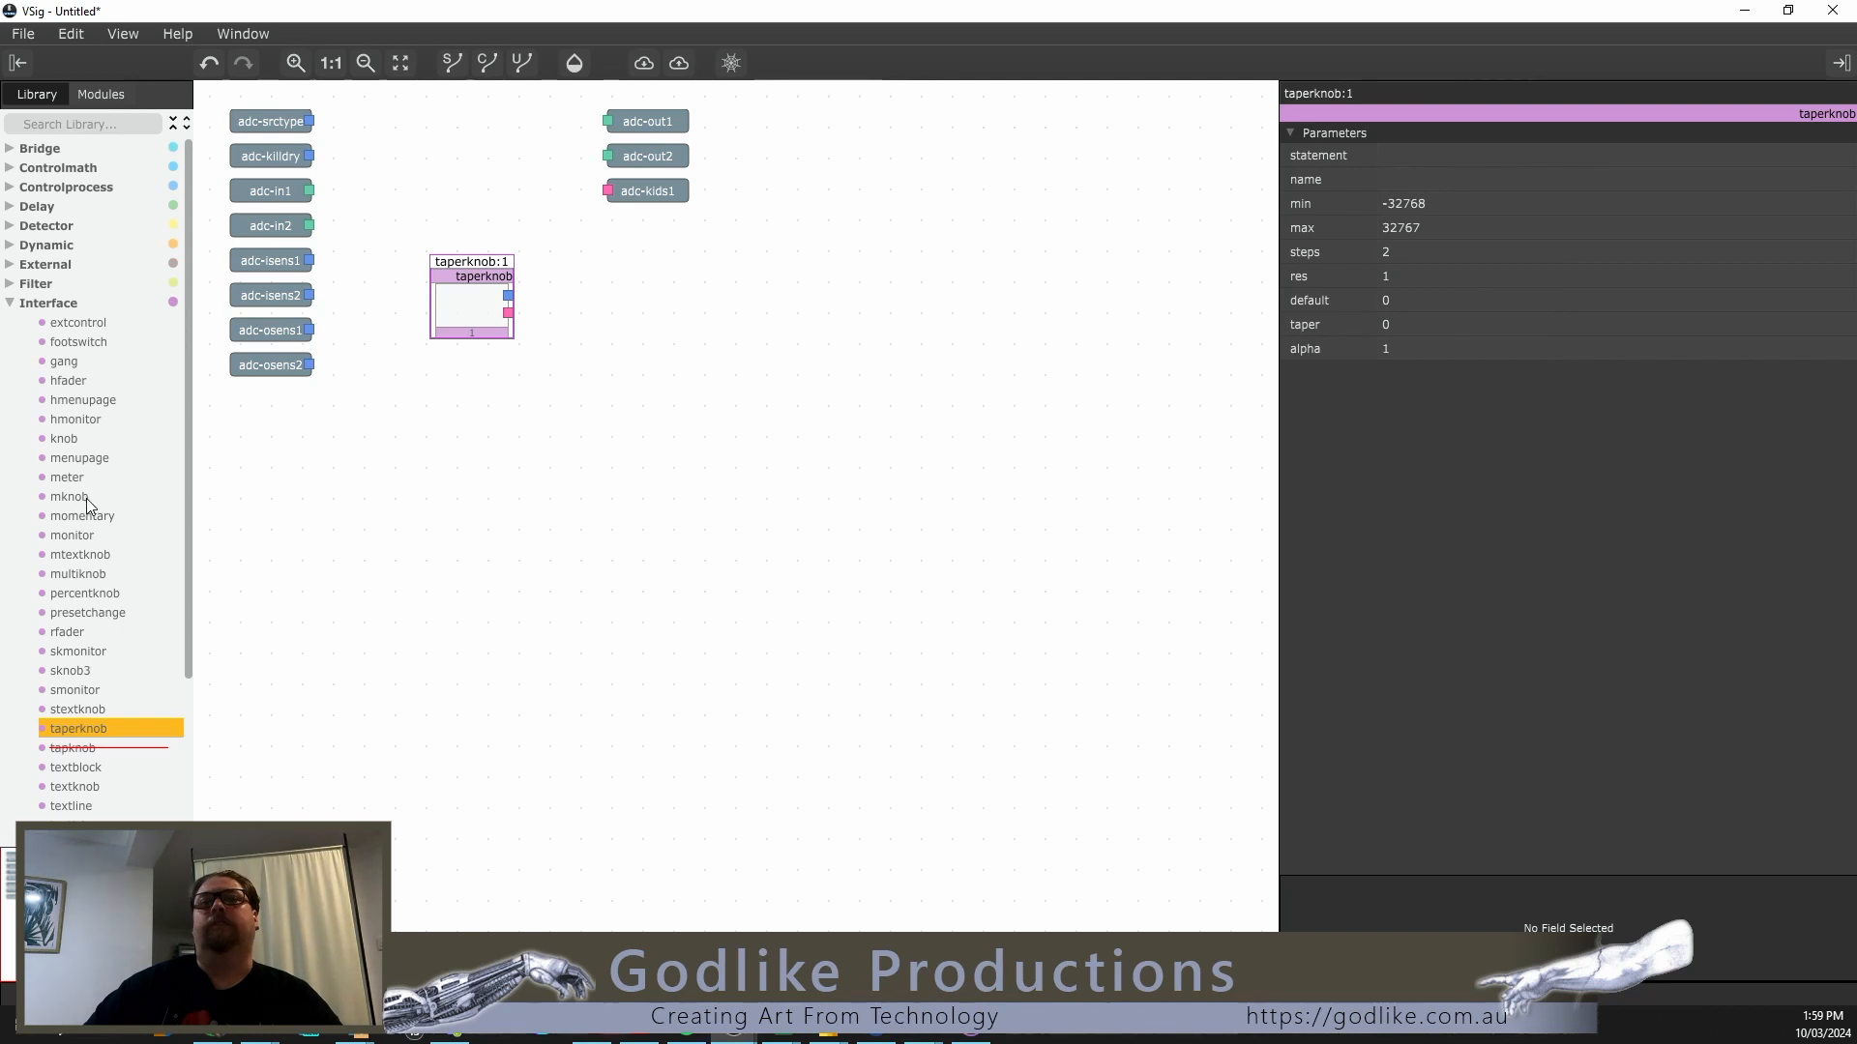
{"action": "scroll", "coordinate": [82, 513], "scroll_direction": "down", "scroll_amount": 3}
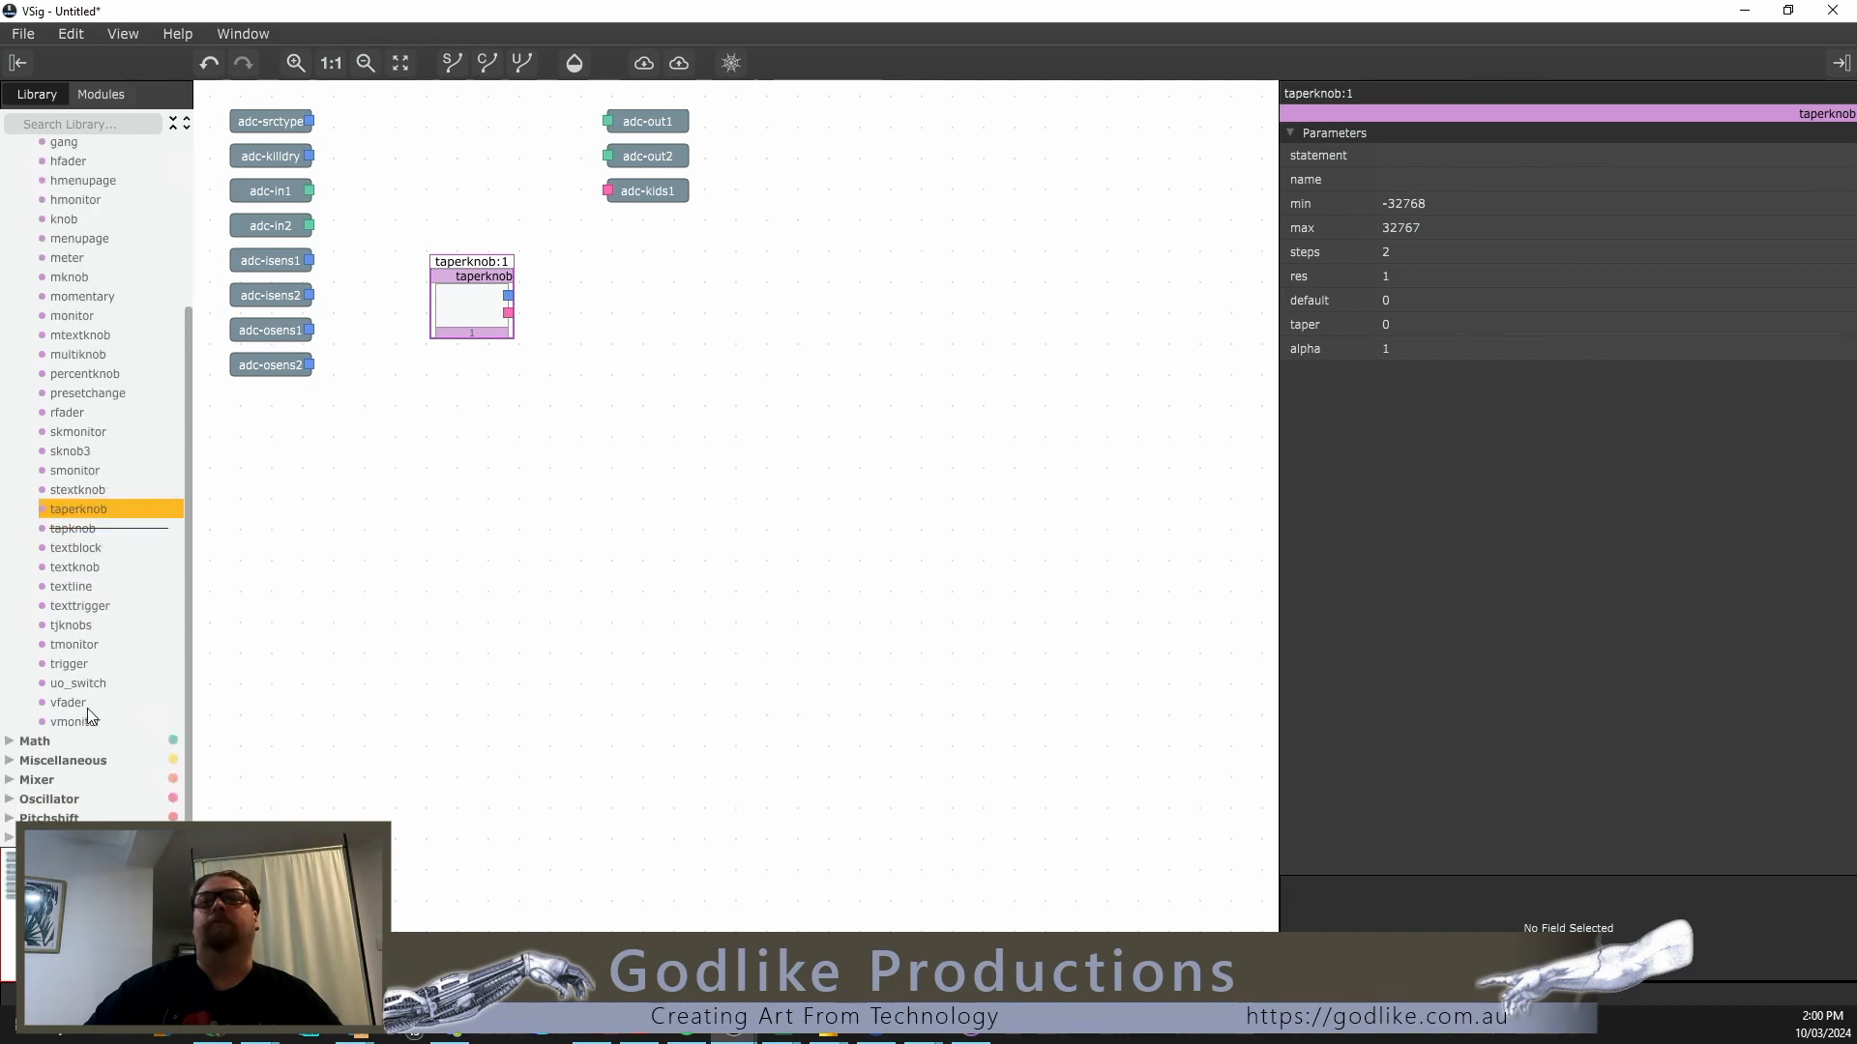
{"action": "scroll", "coordinate": [106, 302], "scroll_direction": "up", "scroll_amount": 3}
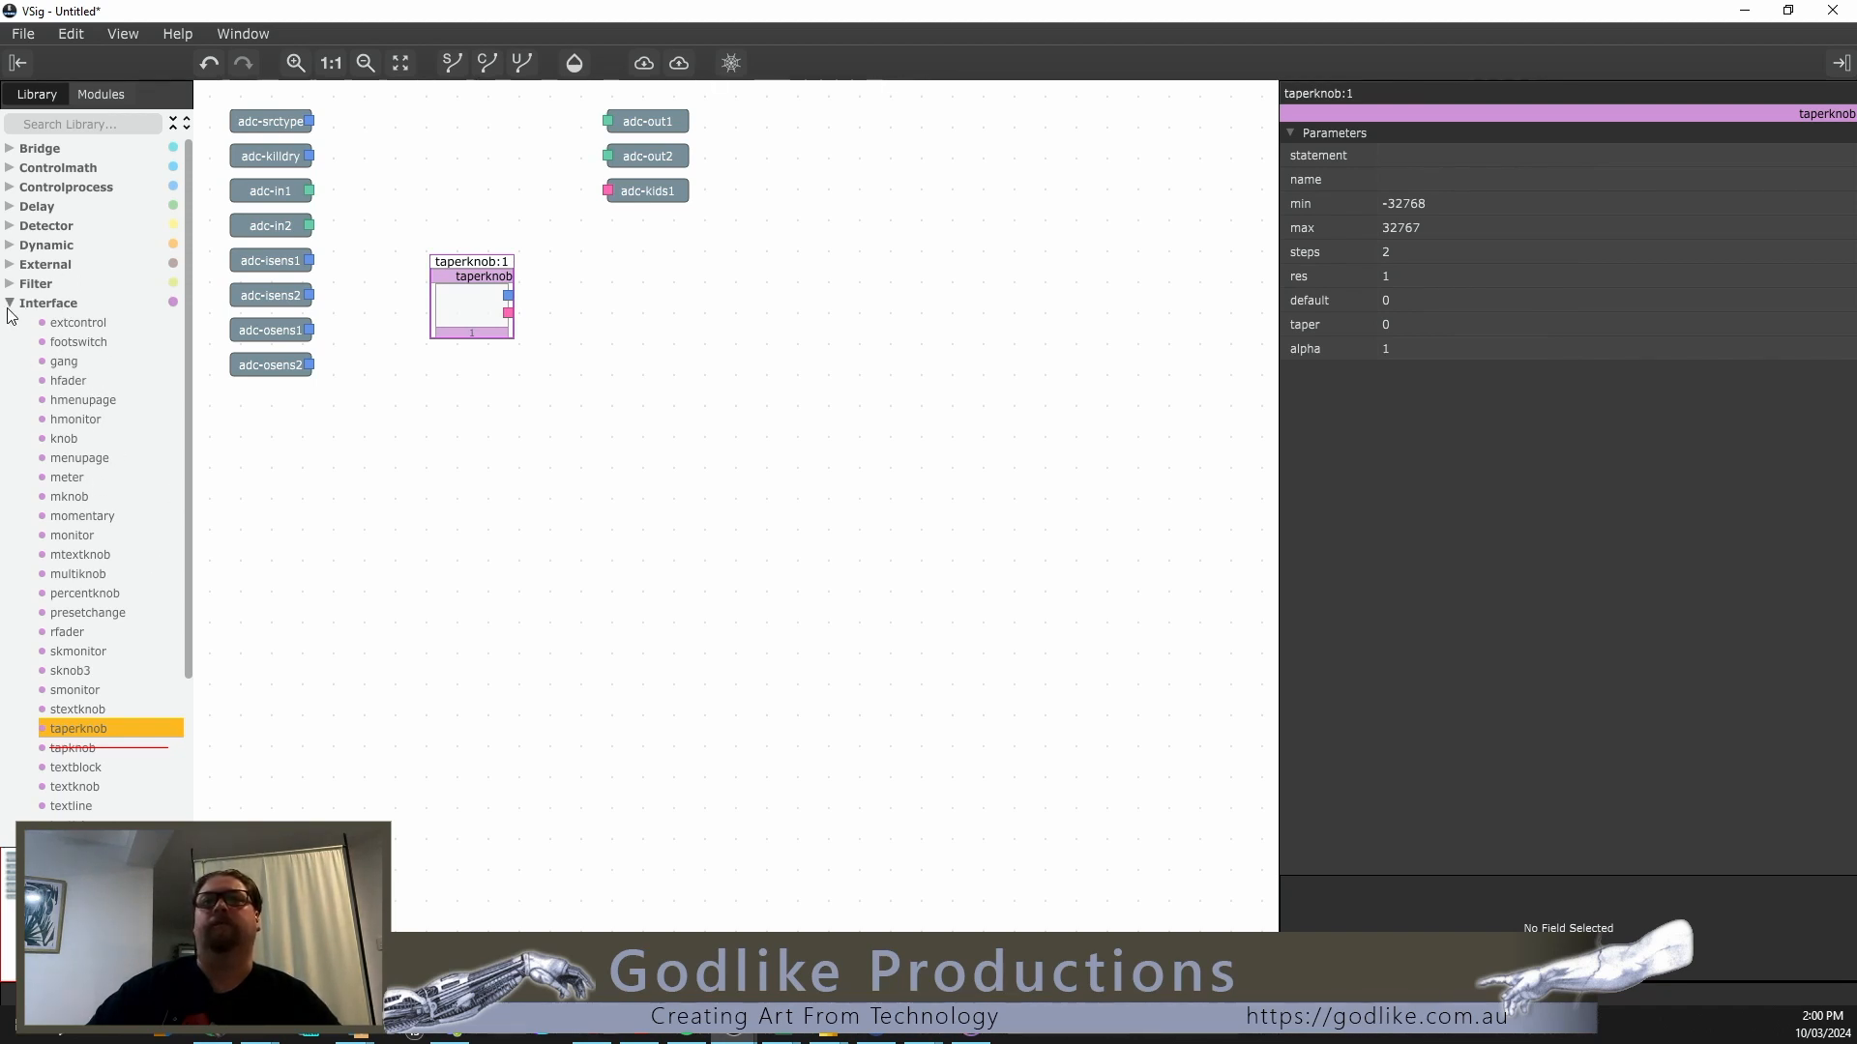
{"action": "left_click", "coordinate": [101, 91]}
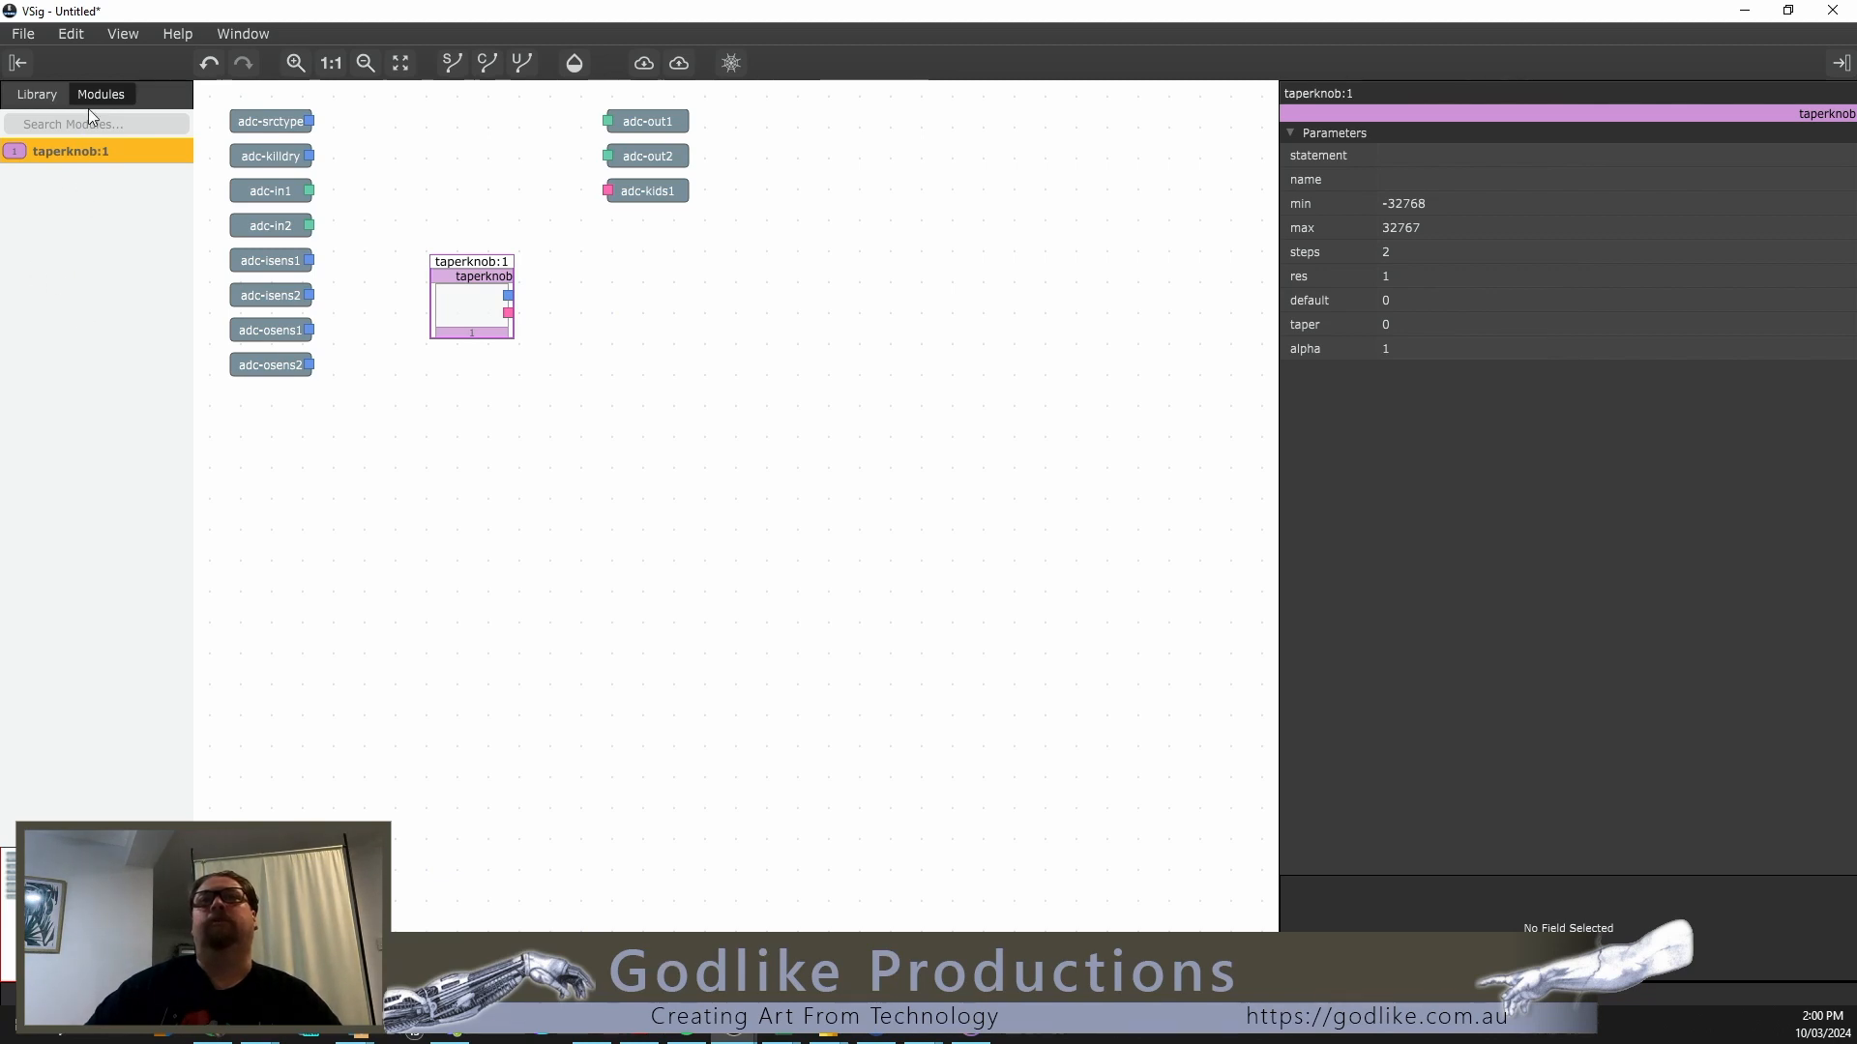
{"action": "left_click", "coordinate": [37, 94]}
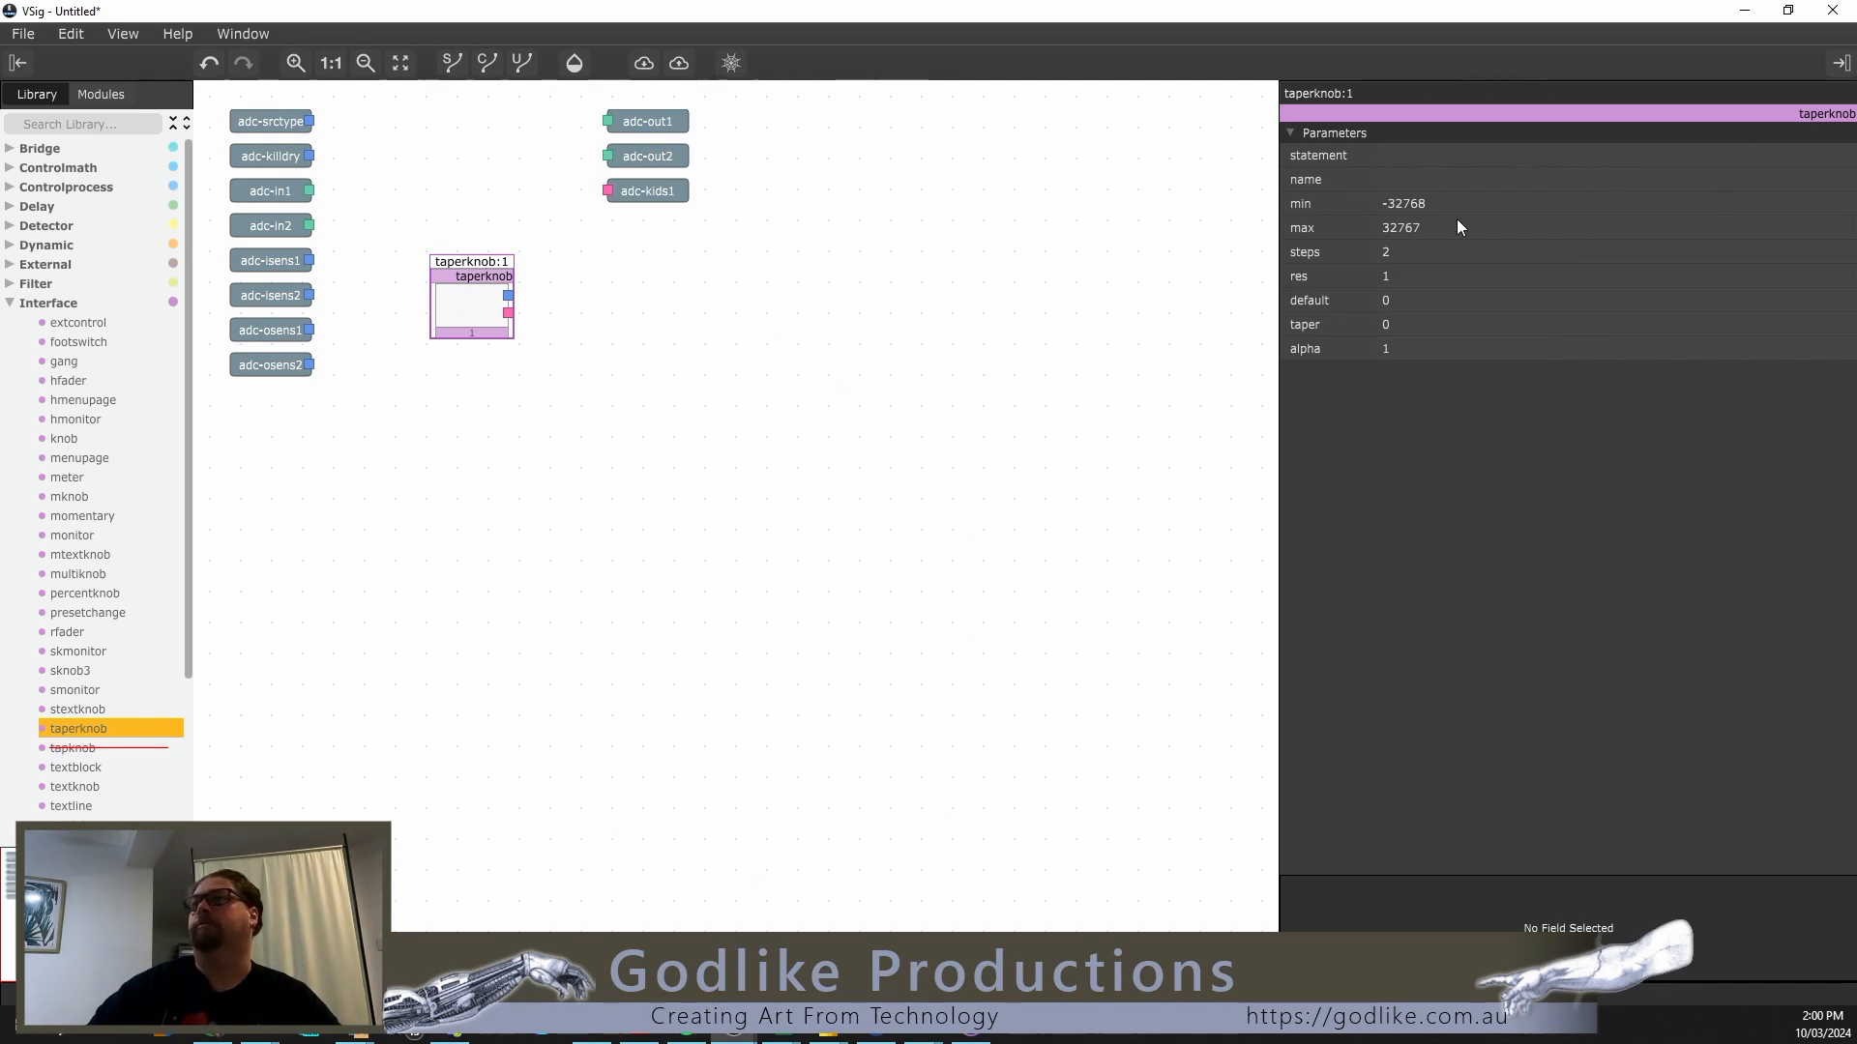
Step: Widen the canvas by narrowing the parameter area, and move the taperknob module below the adc-osens2 block
{"action": "left_click_drag", "start_coordinate": [1276, 447], "coordinate": [1571, 415]}
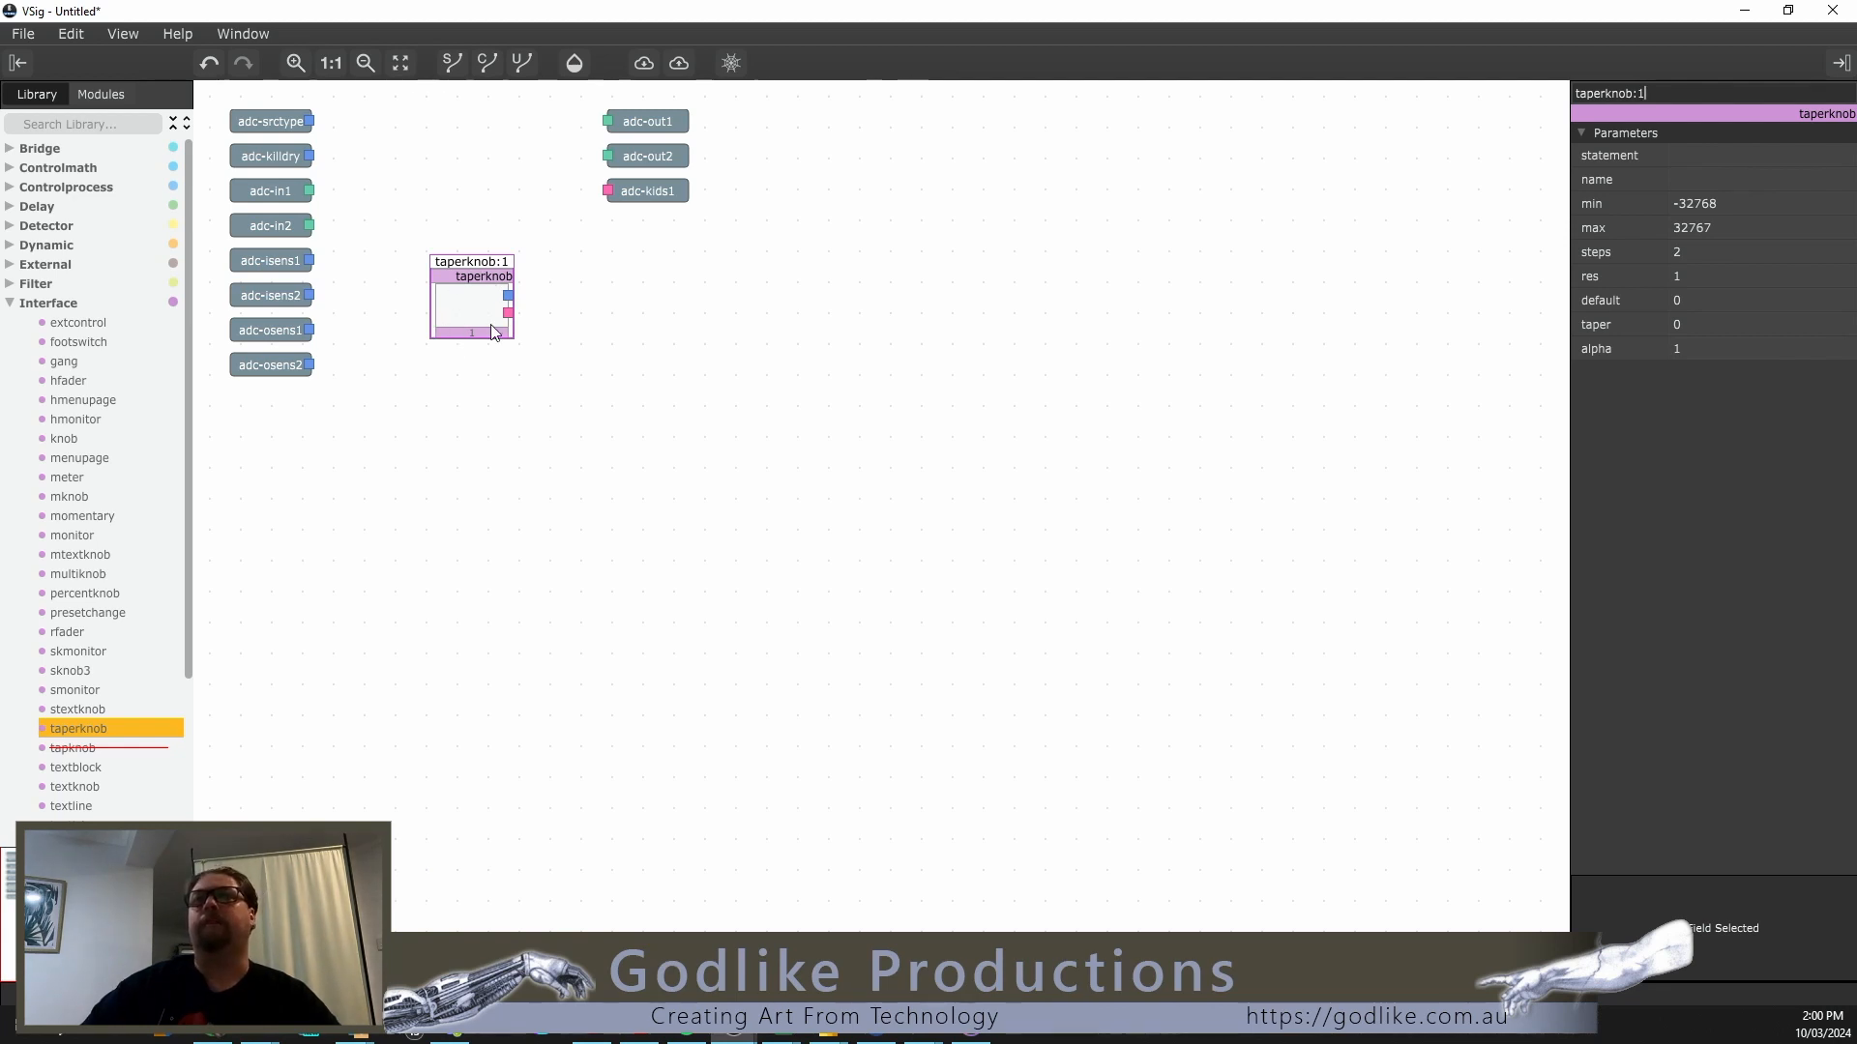
{"action": "left_click_drag", "start_coordinate": [473, 273], "coordinate": [265, 438]}
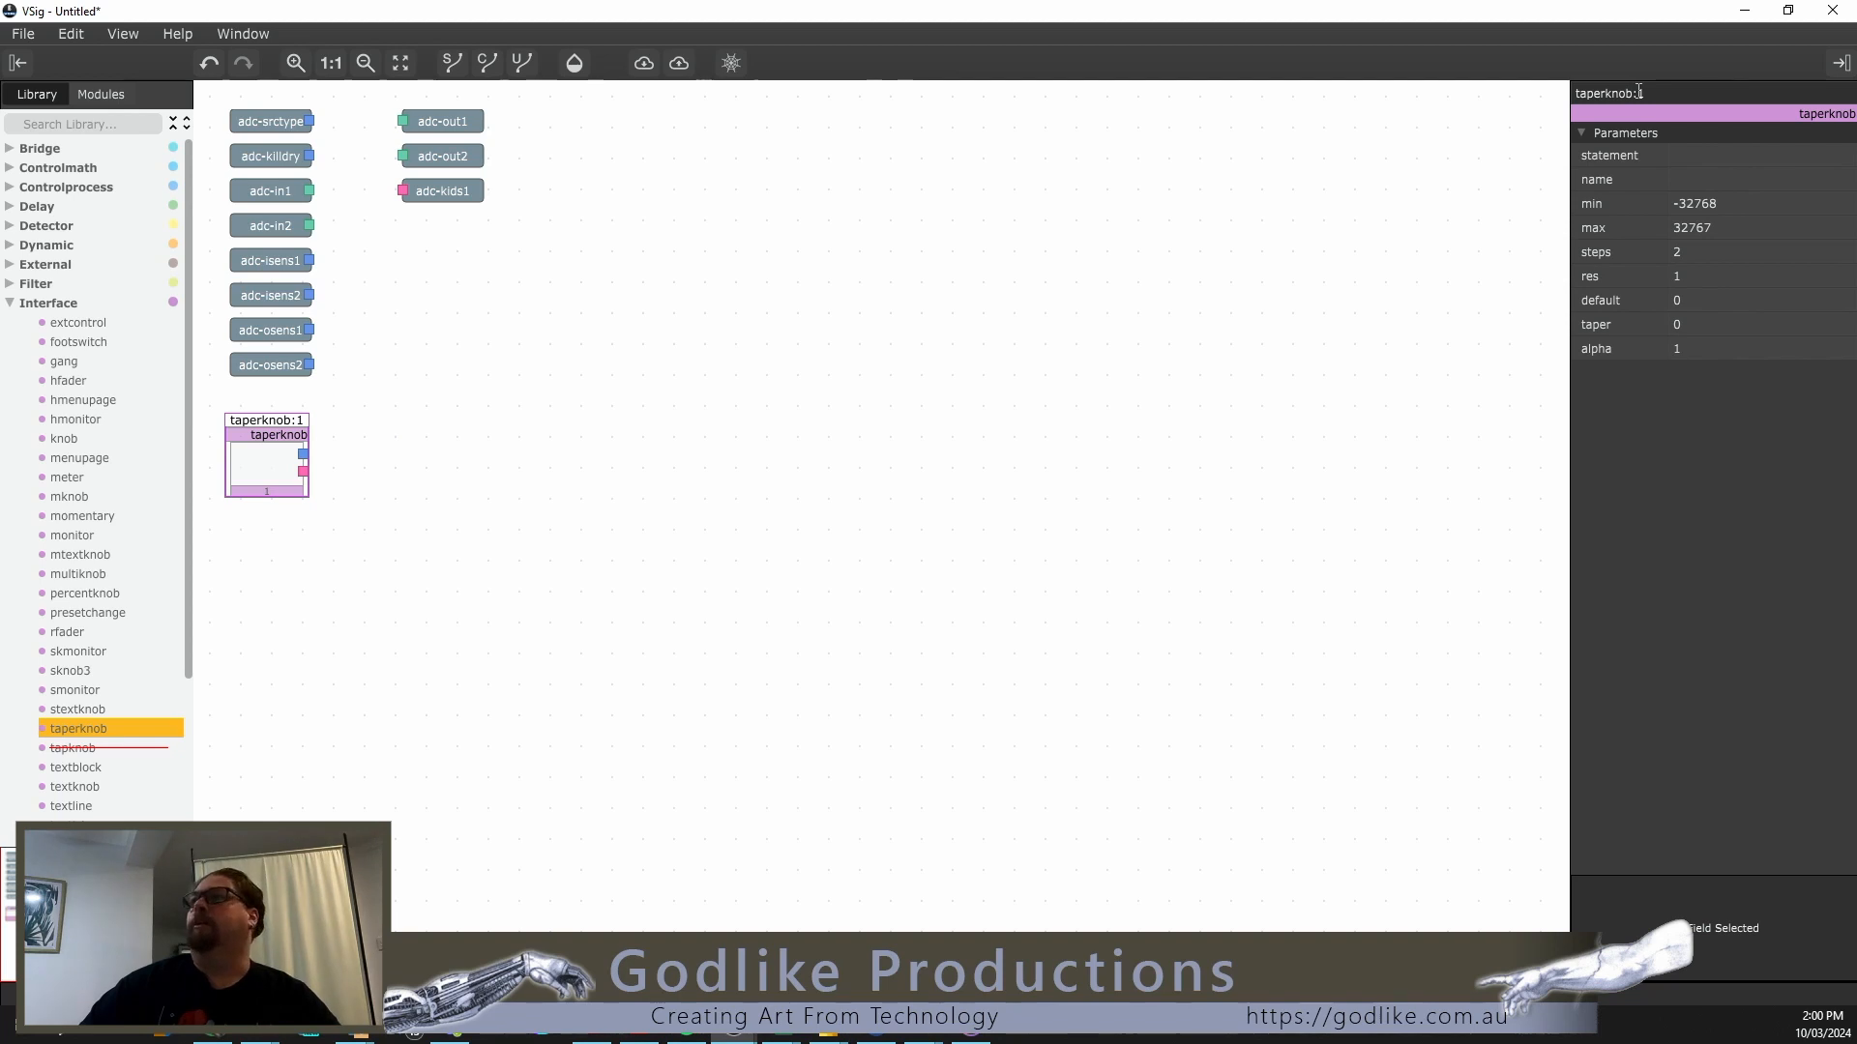
Step: Rename the taperknob module as lfoFreq:1
{"action": "left_click_drag", "start_coordinate": [1634, 94], "coordinate": [1540, 87]}
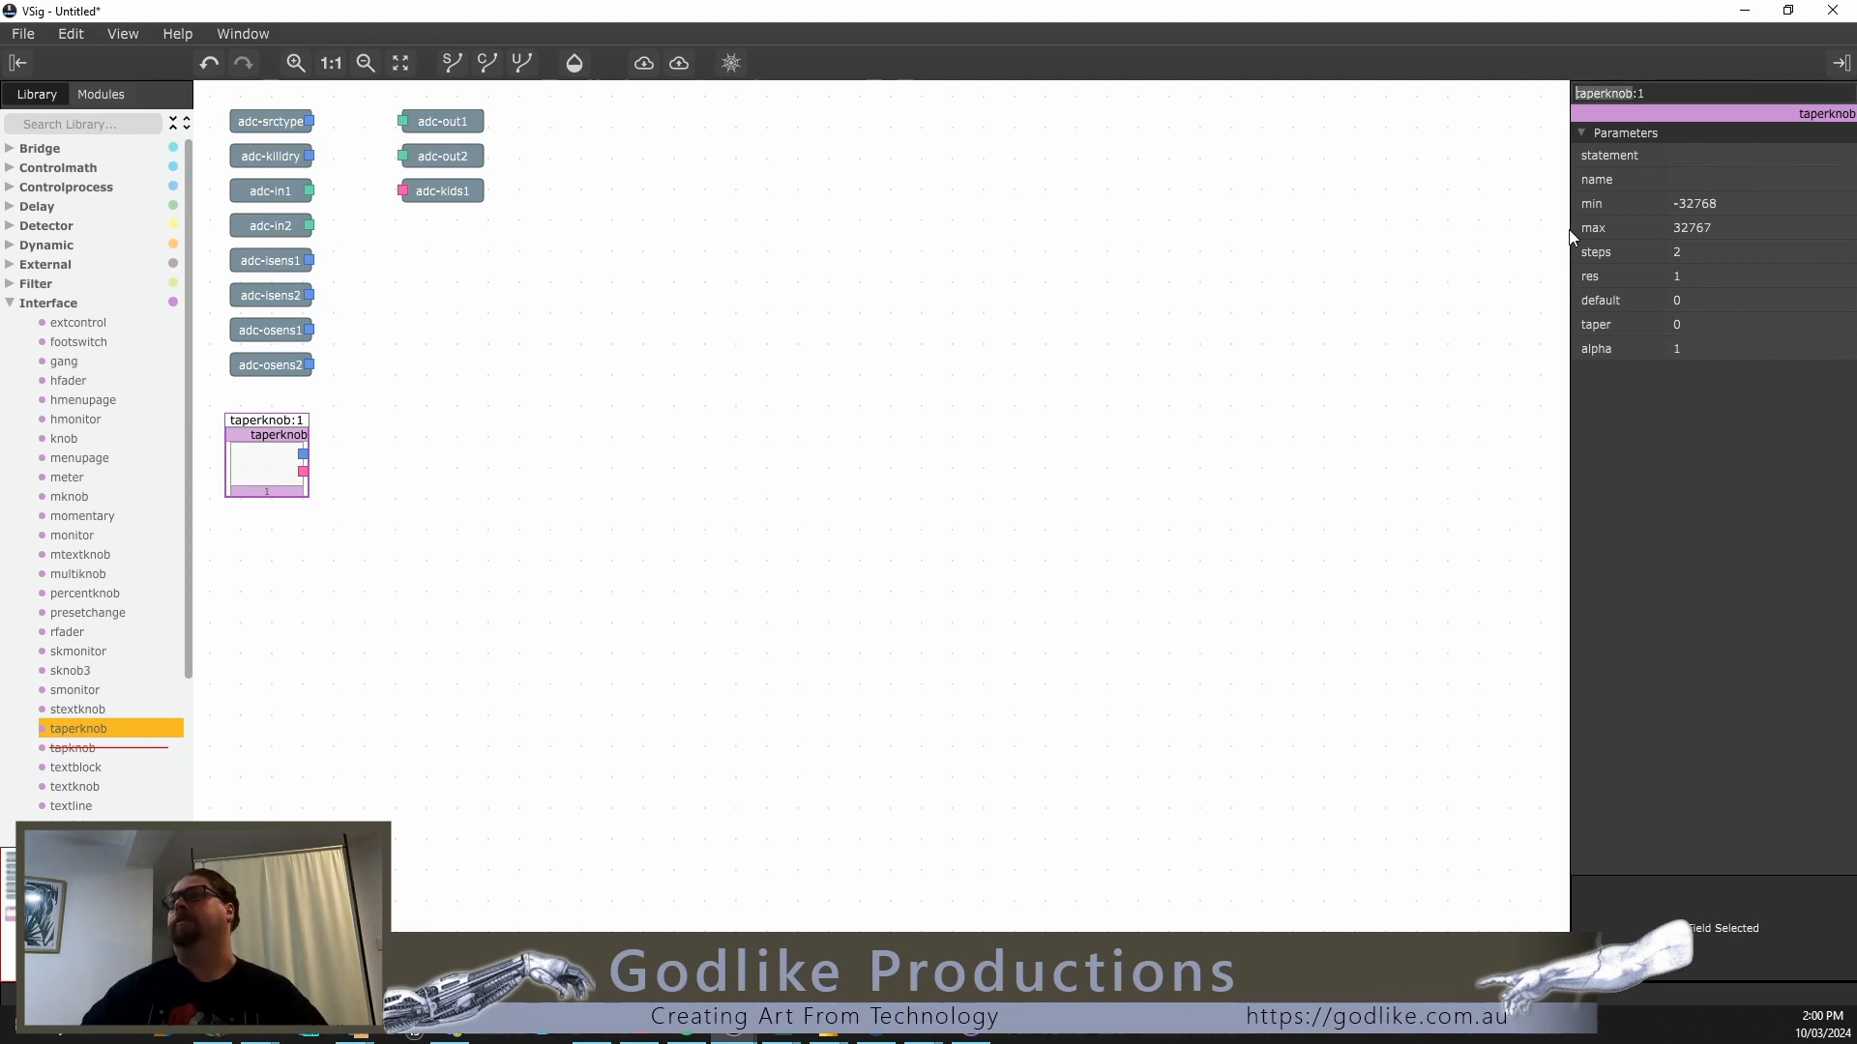
{"action": "key", "text": "Left"}
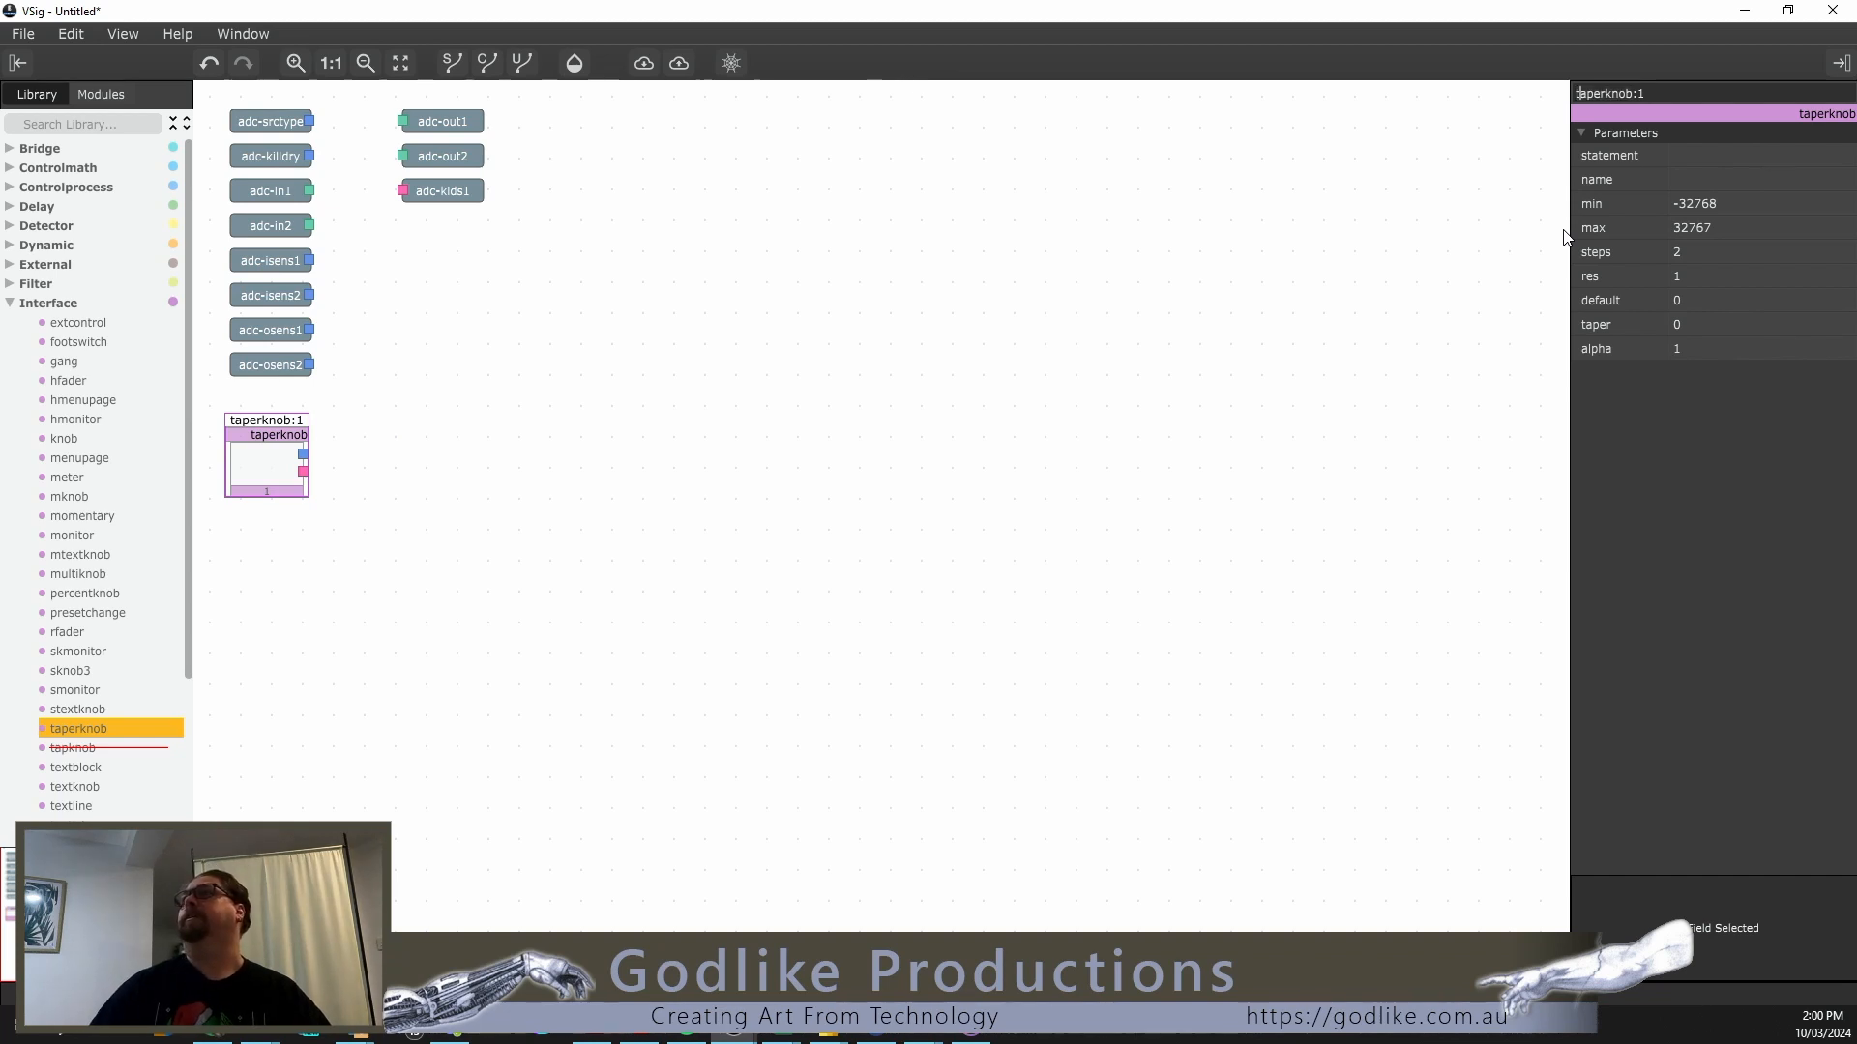
{"action": "key", "text": "End"}
{"action": "key", "text": "BackSpace"}
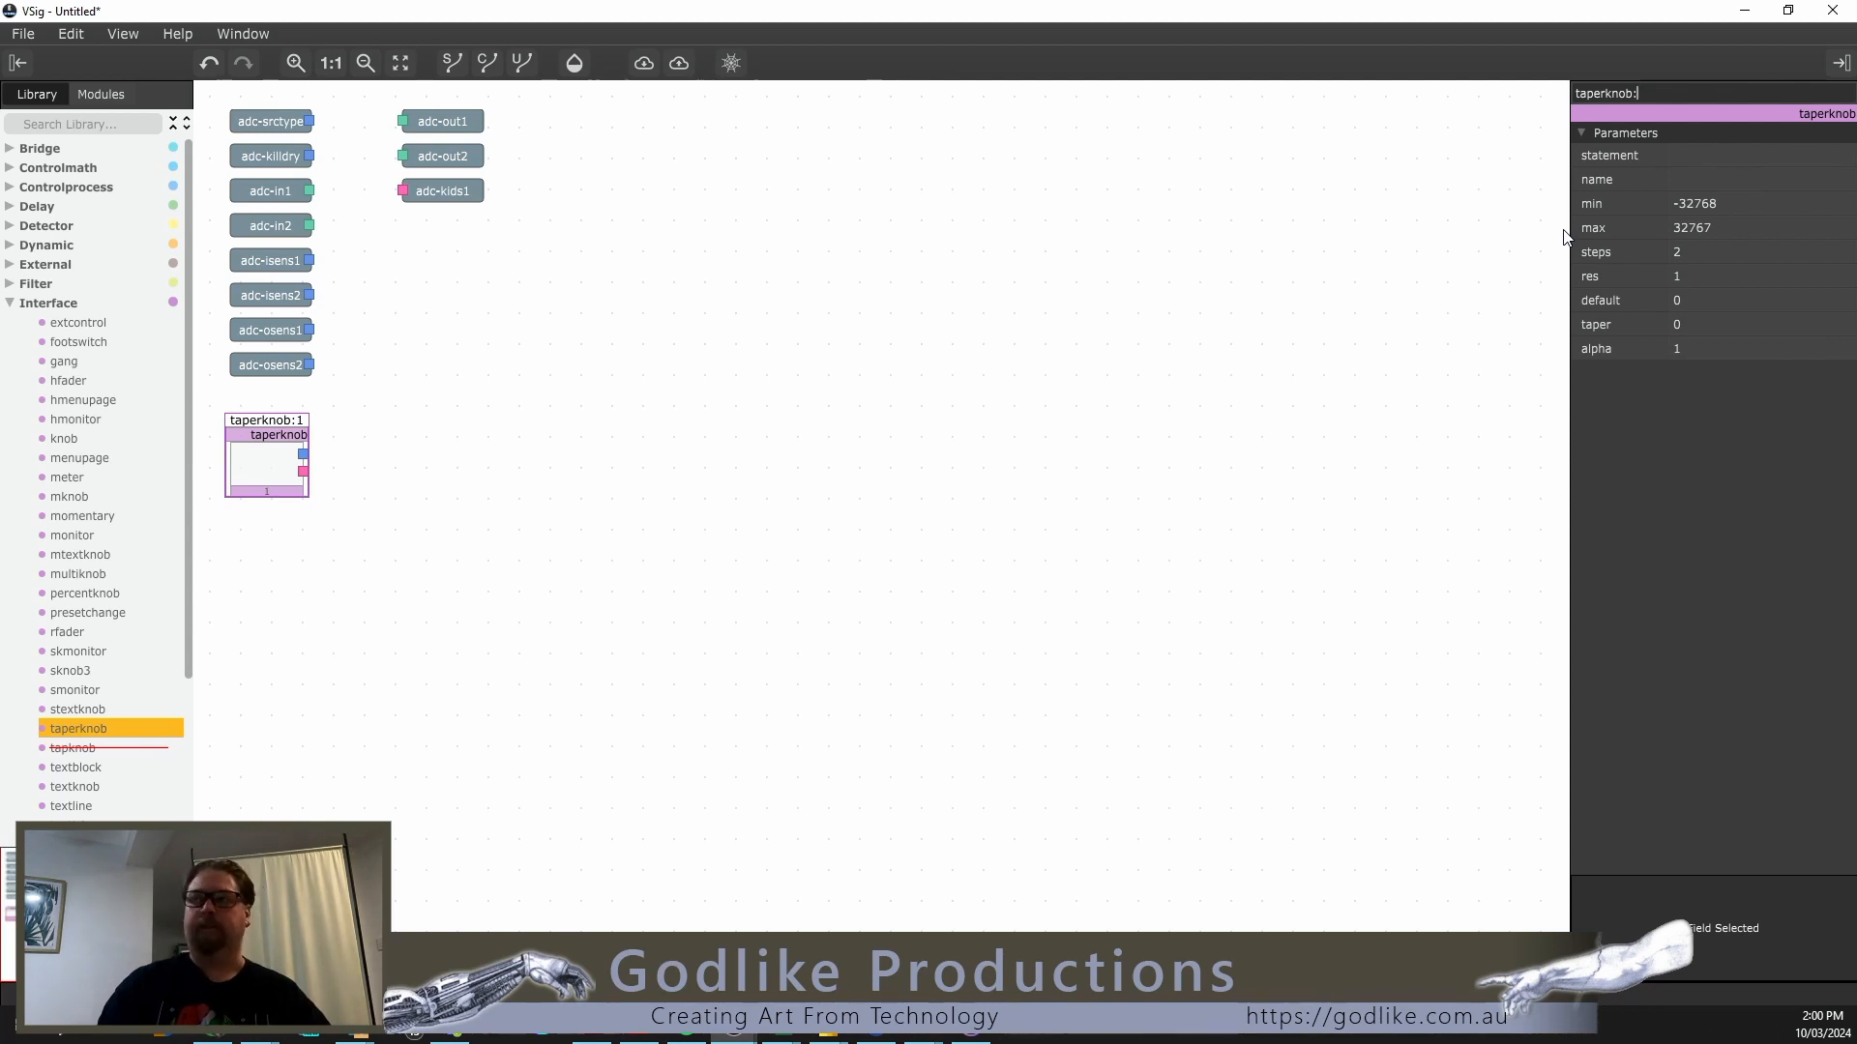
{"action": "type", "text": "lfo"}
{"action": "key", "text": "BackSpace"}
{"action": "key", "text": "BackSpace"}
{"action": "key", "text": "BackSpace"}
{"action": "key", "text": "BackSpace"}
{"action": "key", "text": "BackSpace"}
{"action": "key", "text": "BackSpace"}
{"action": "key", "text": "BackSpace"}
{"action": "key", "text": "BackSpace"}
{"action": "key", "text": "BackSpace"}
{"action": "key", "text": "BackSpace"}
{"action": "key", "text": "BackSpace"}
{"action": "key", "text": "BackSpace"}
{"action": "key", "text": "BackSpace"}
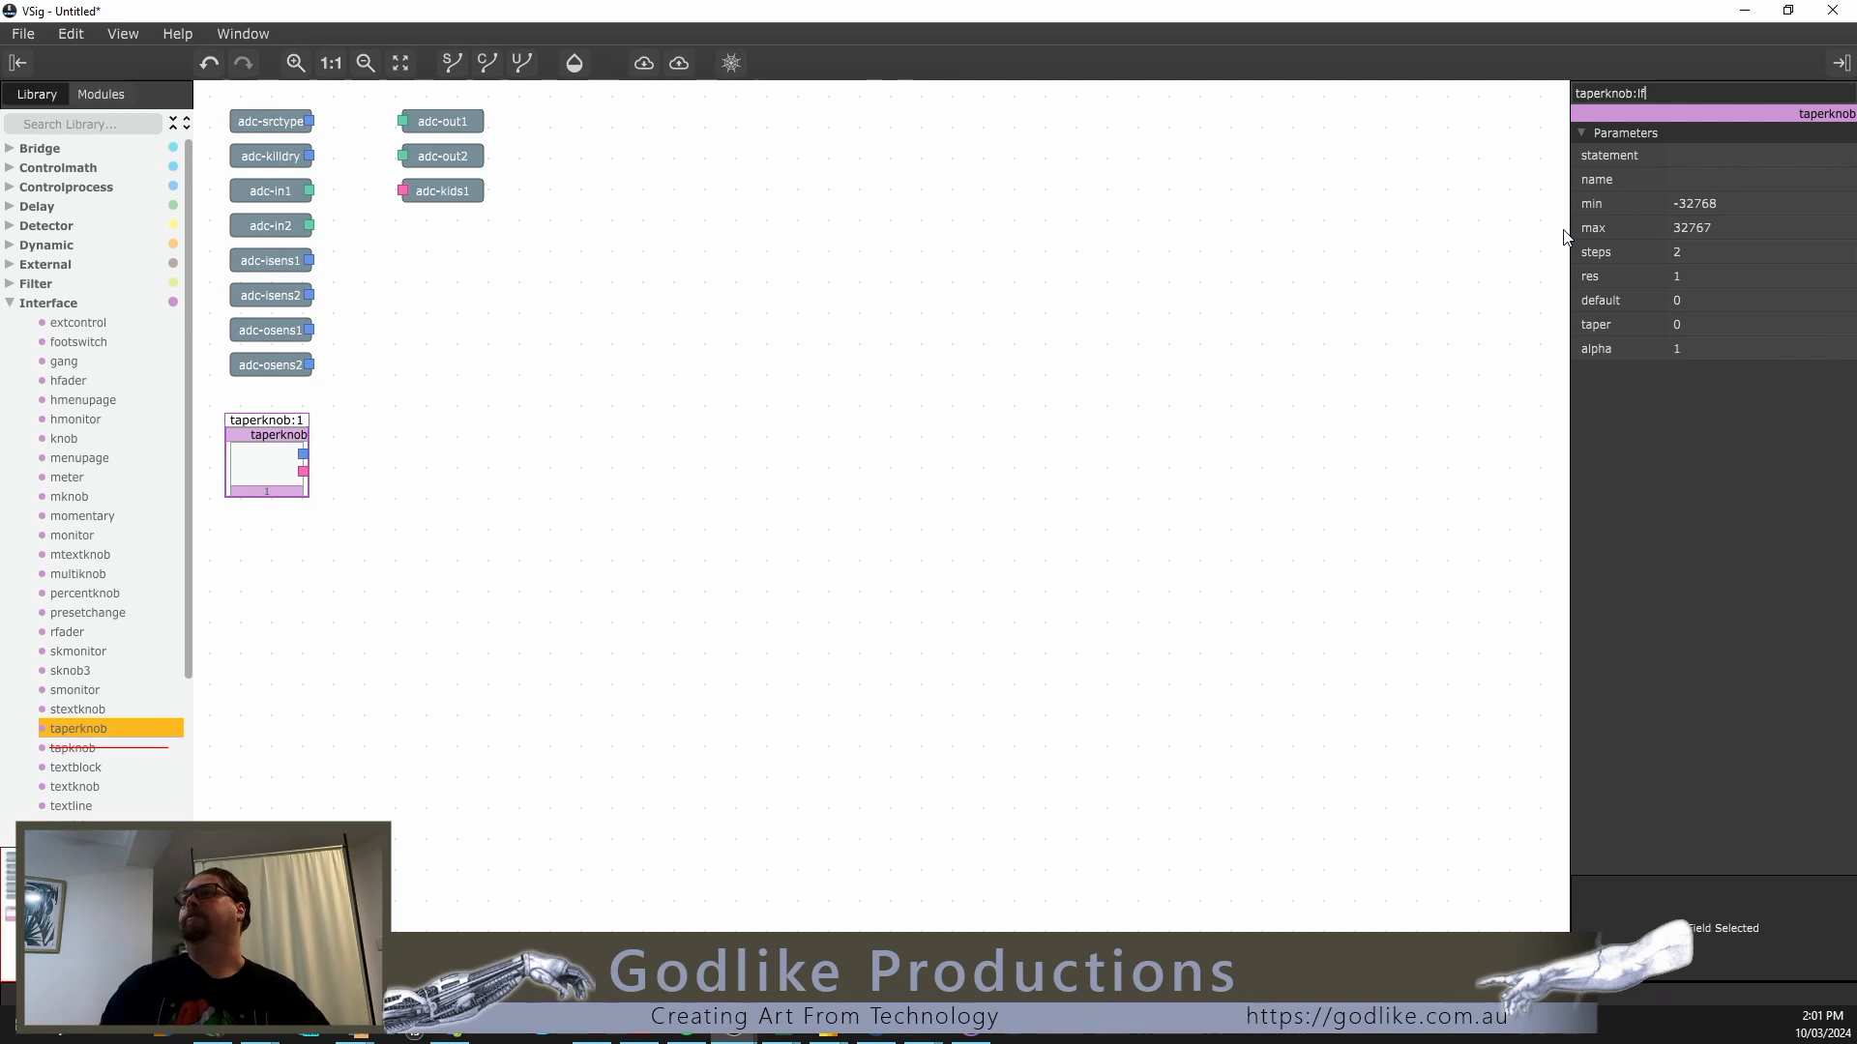
{"action": "type", "text": "lfo"}
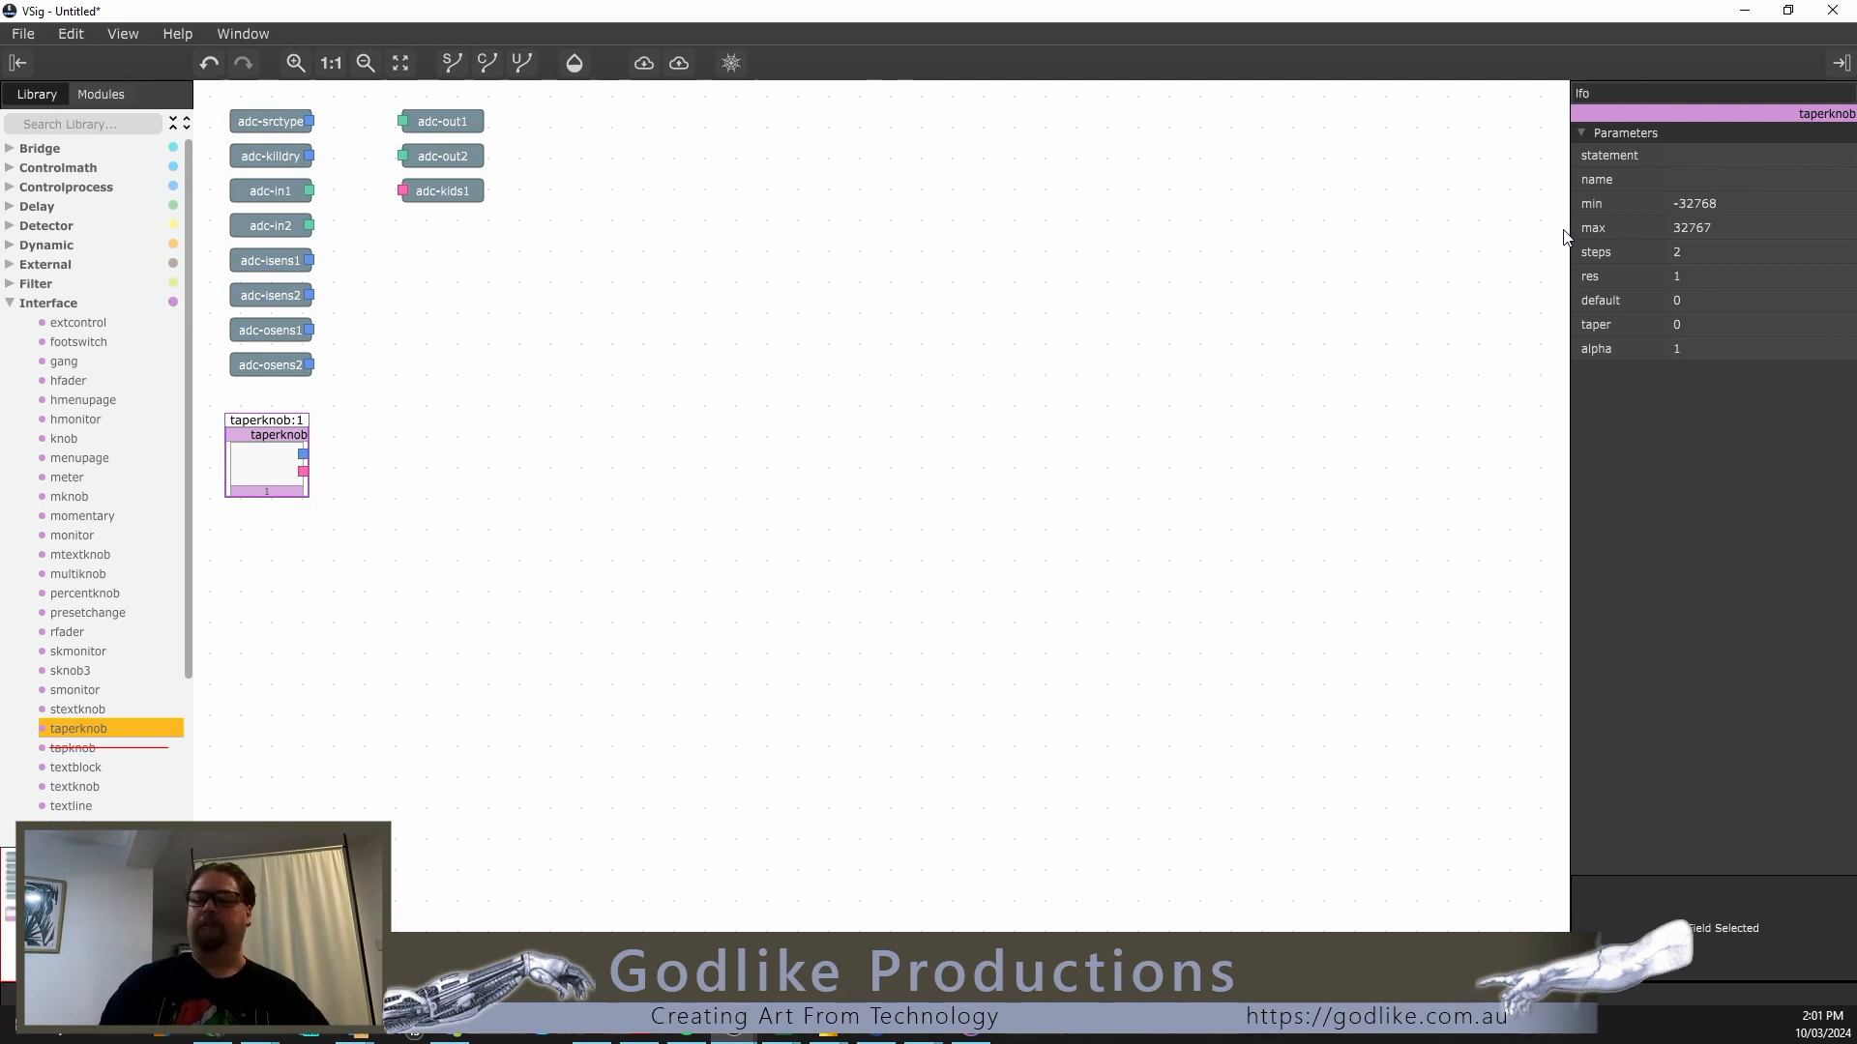
{"action": "type", "text": "Freq:1"}
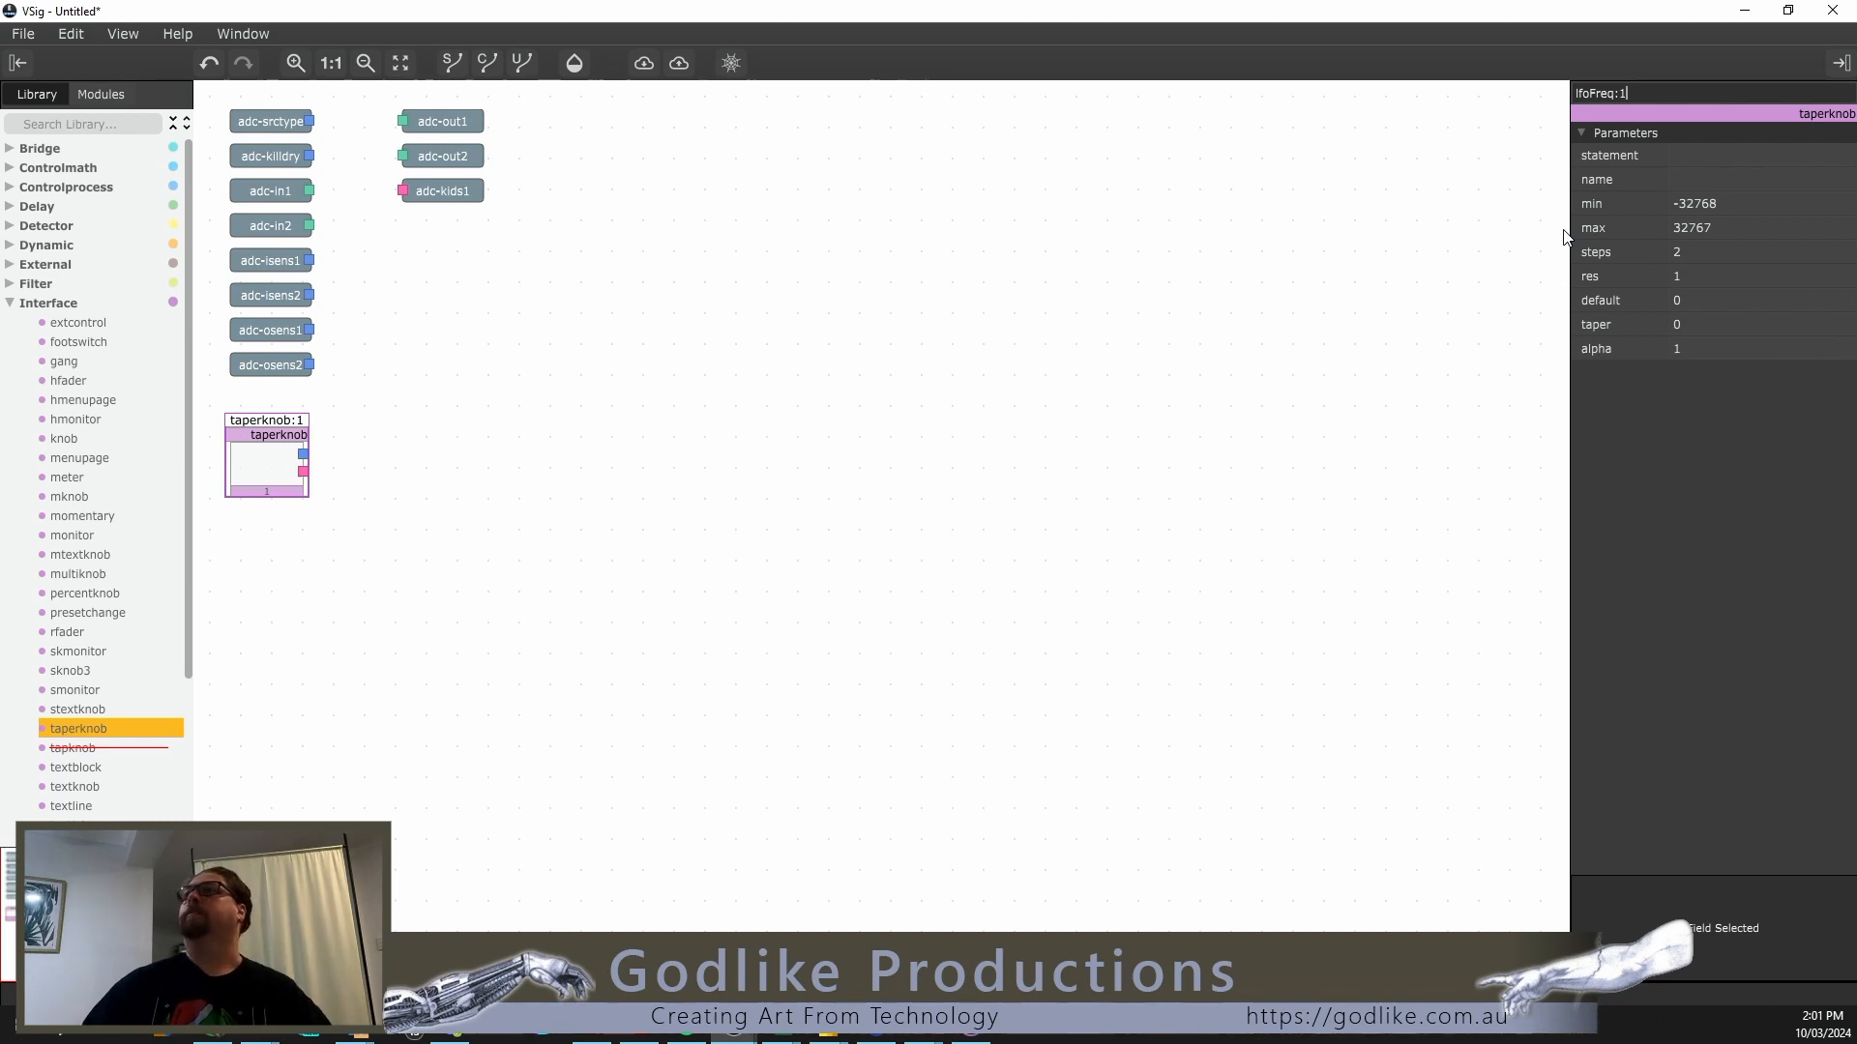
Step: Set the knob's statement to "Freq: %3.1f Hz" and its name to "Freq"
{"action": "left_click", "coordinate": [1718, 155]}
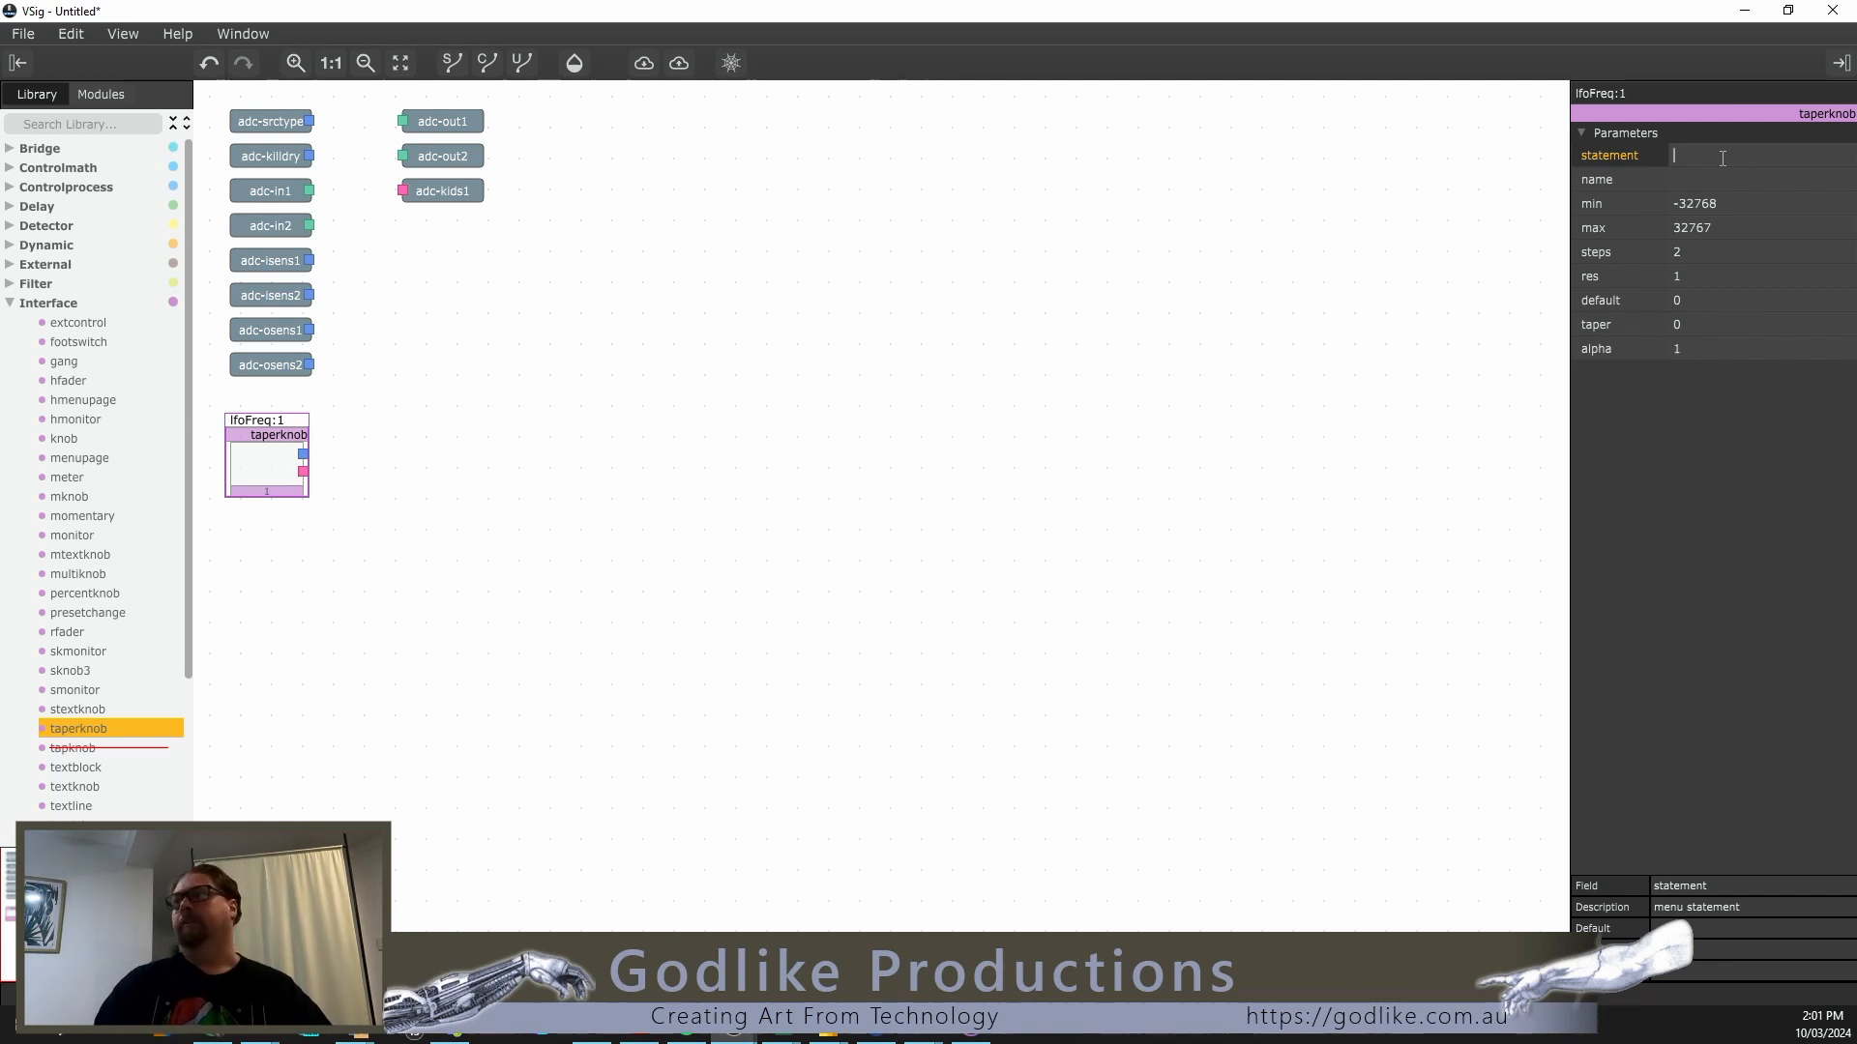
{"action": "type", "text": "F"}
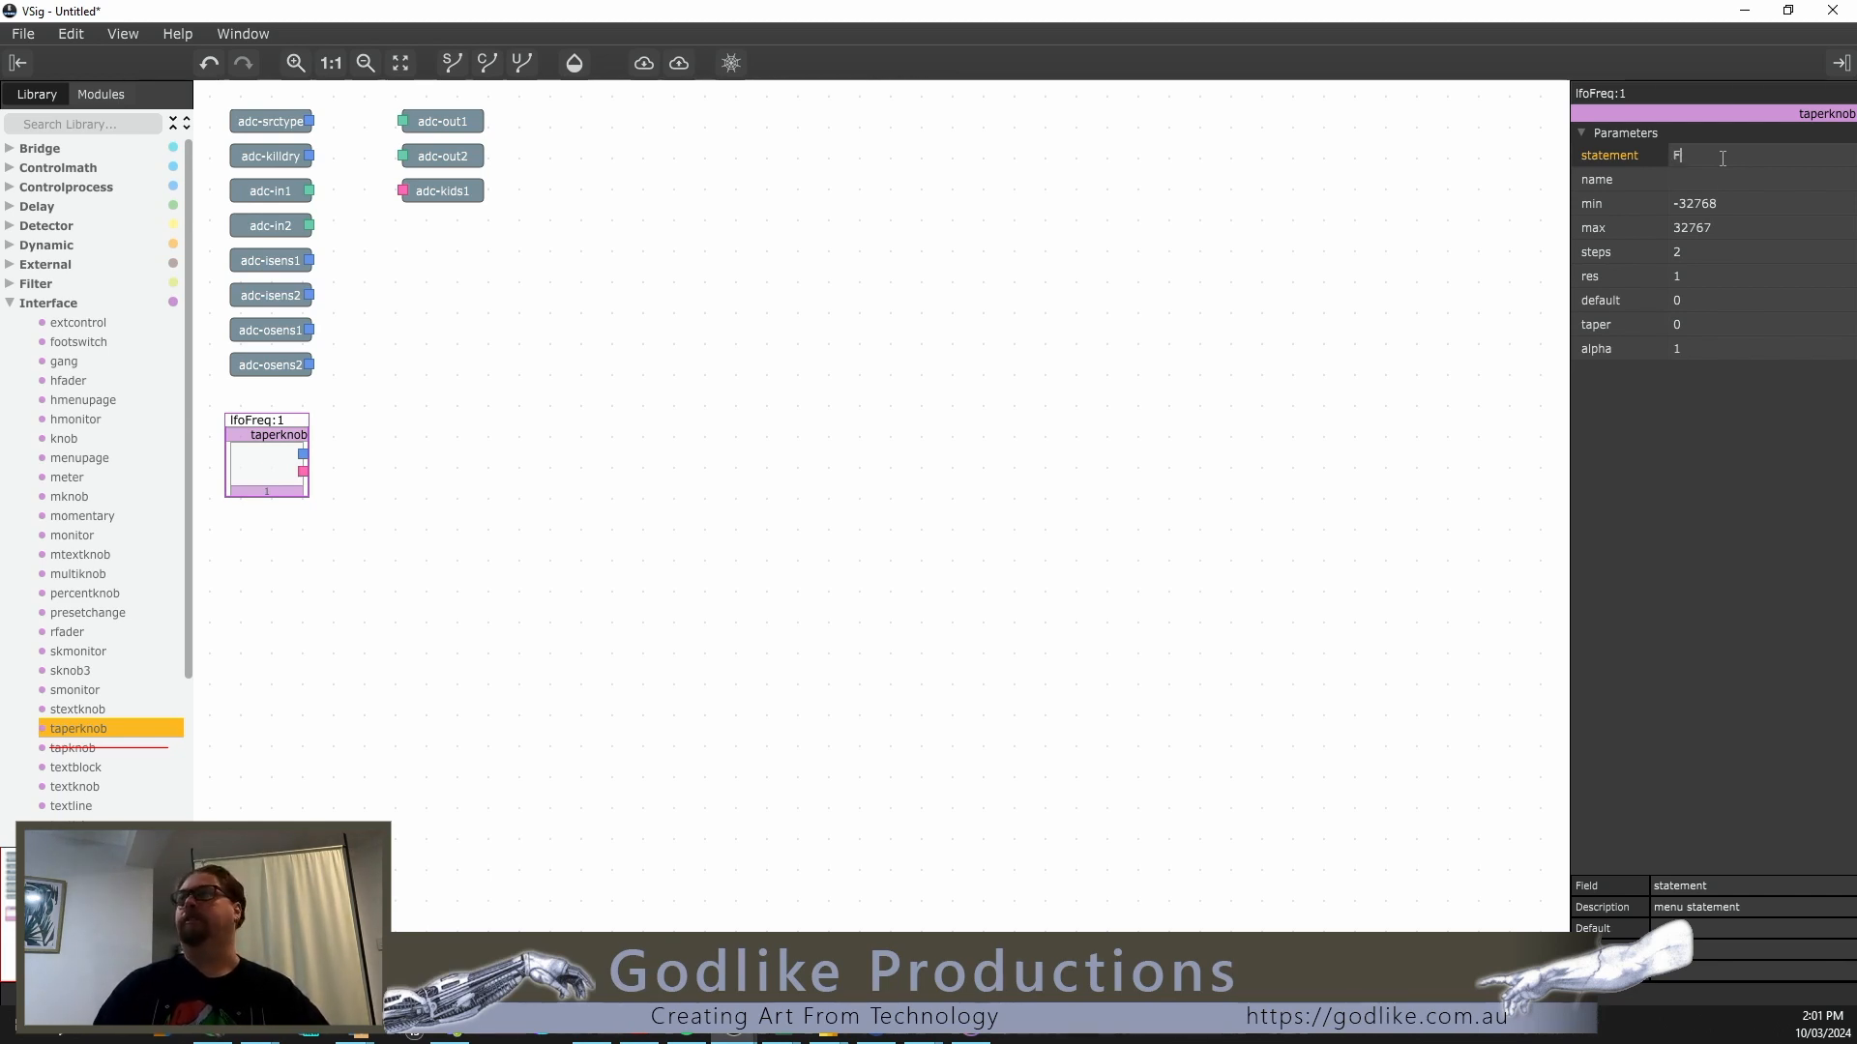
{"action": "type", "text": "req:"}
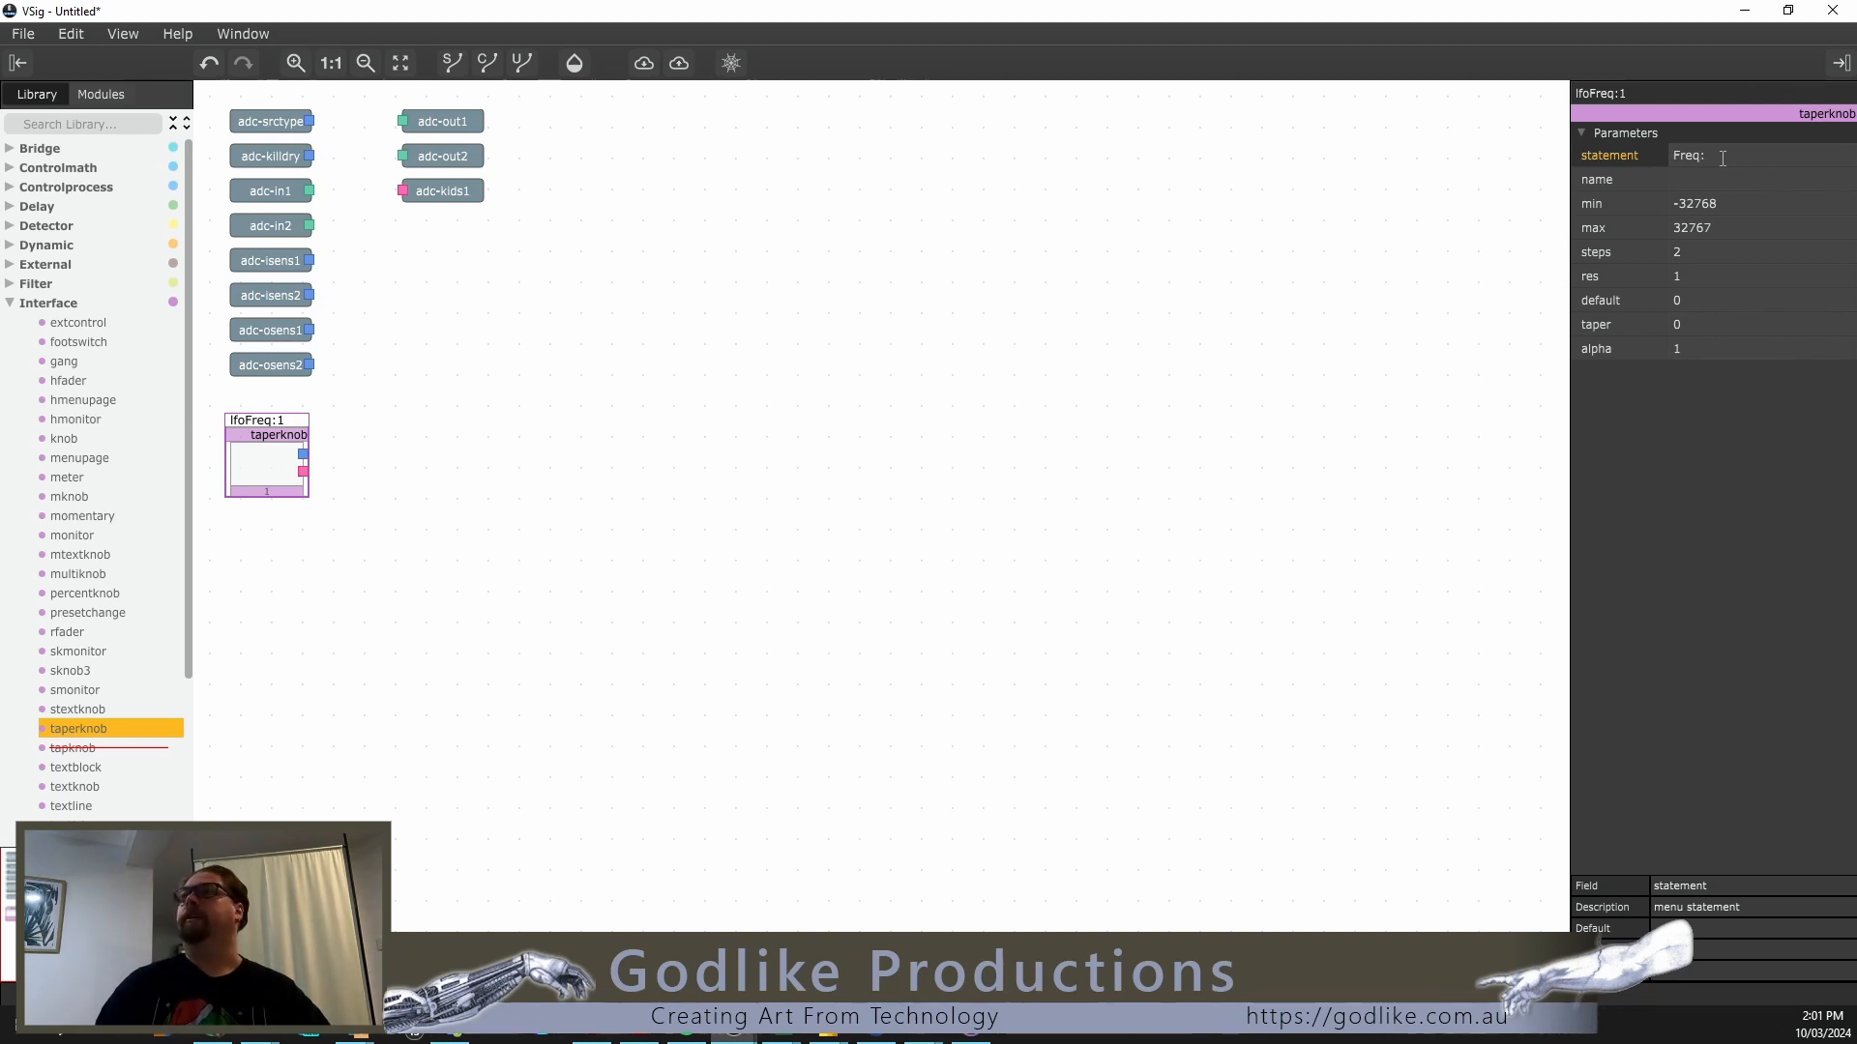
{"action": "type", "text": " %"}
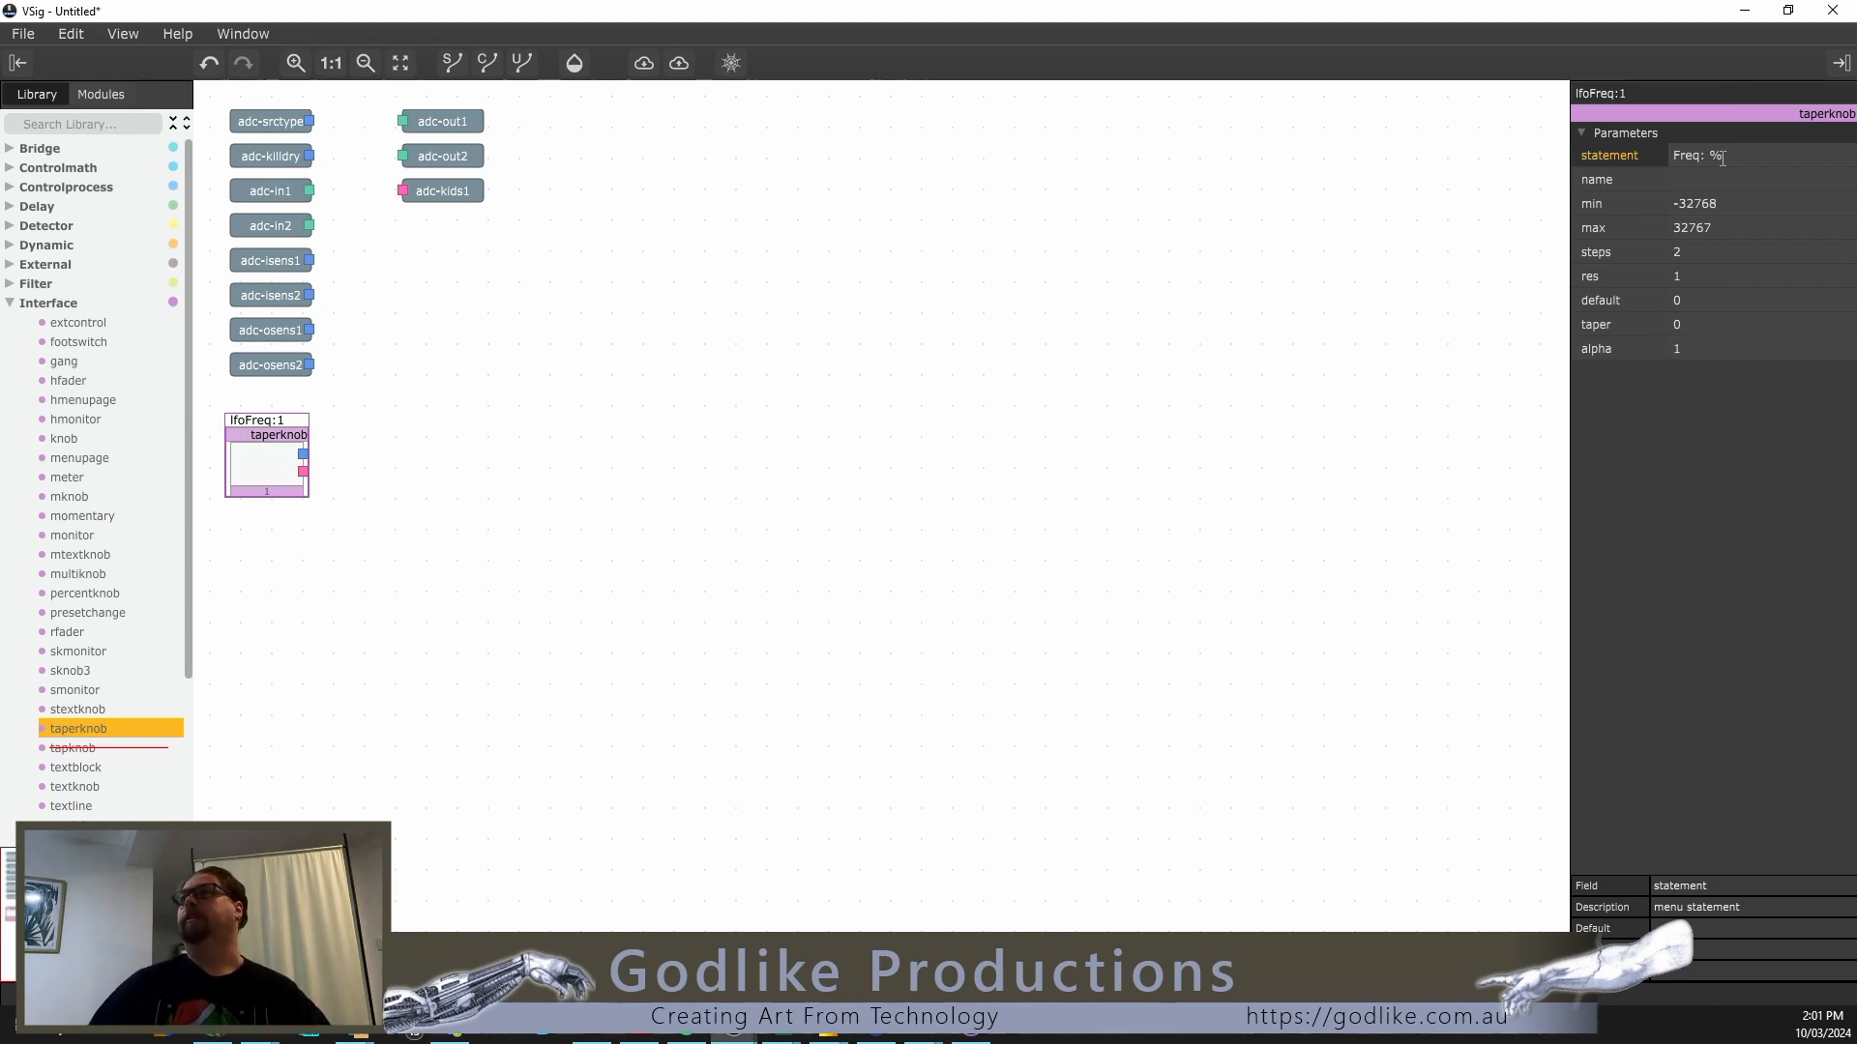
{"action": "type", "text": "3.1f Hz"}
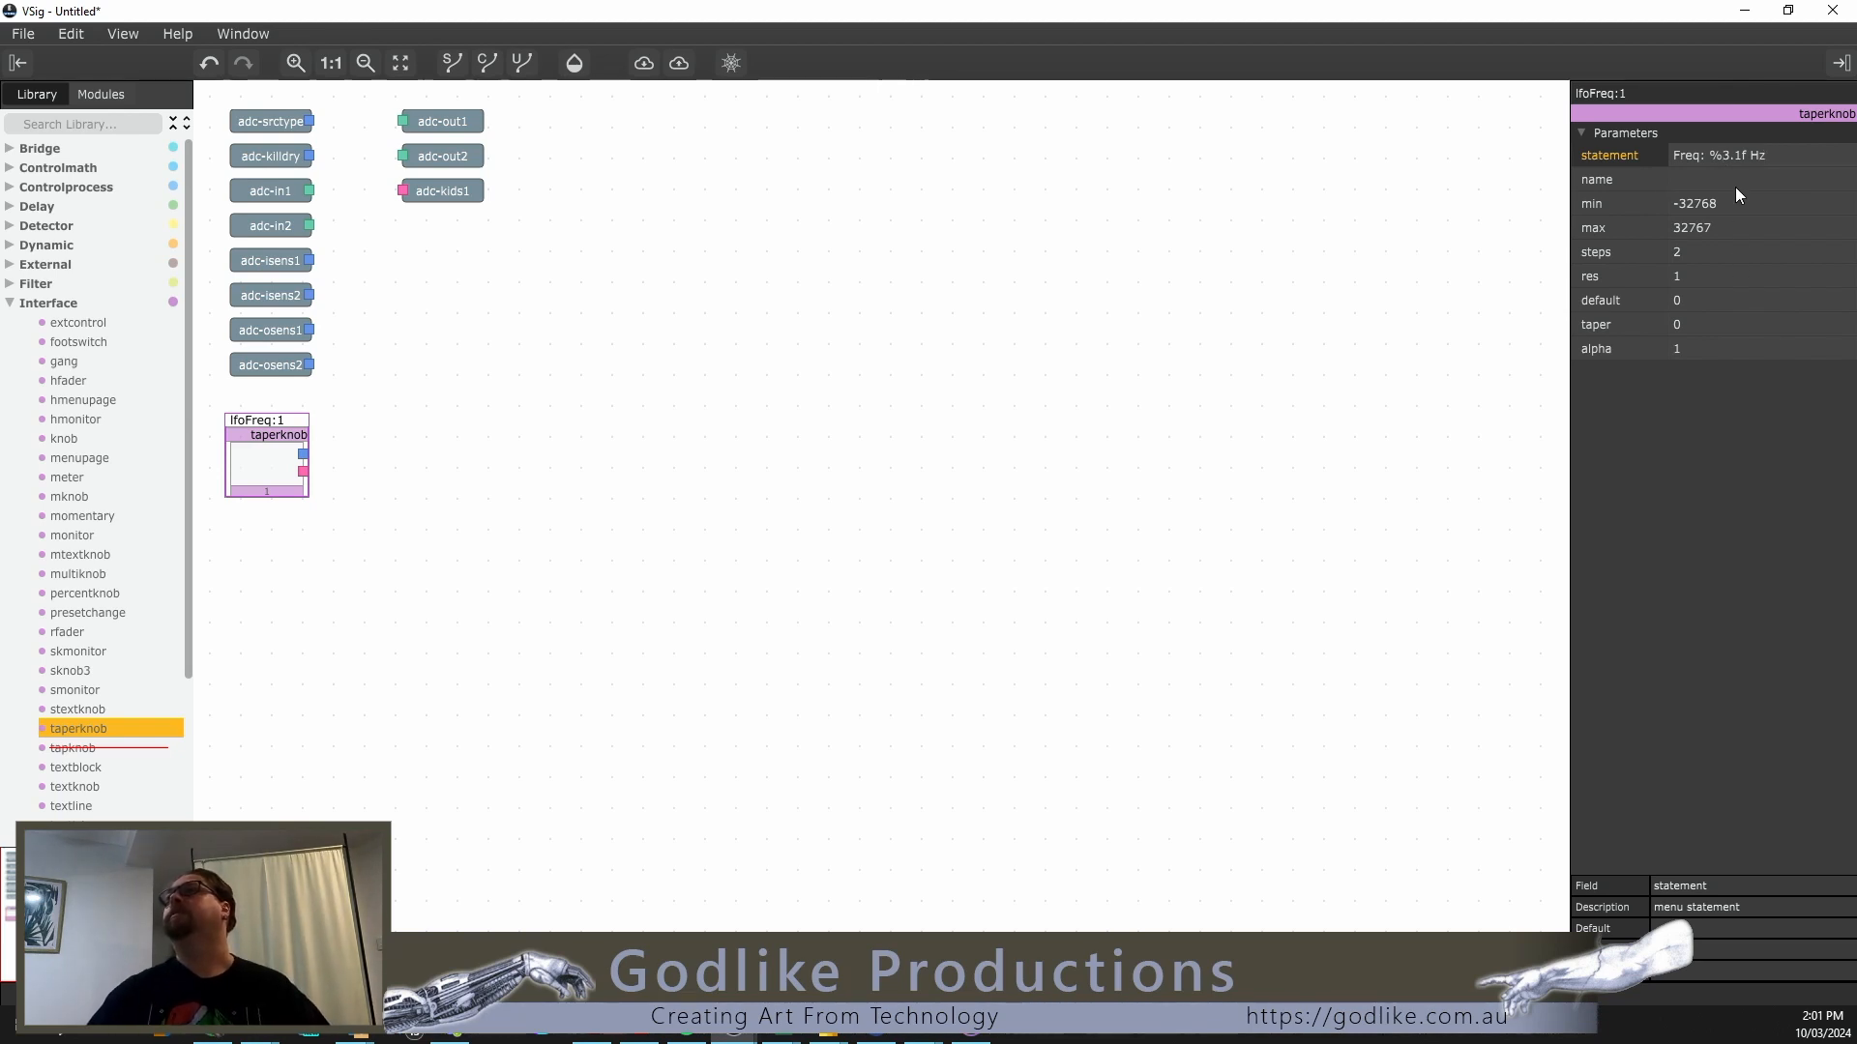
{"action": "left_click", "coordinate": [1709, 179]}
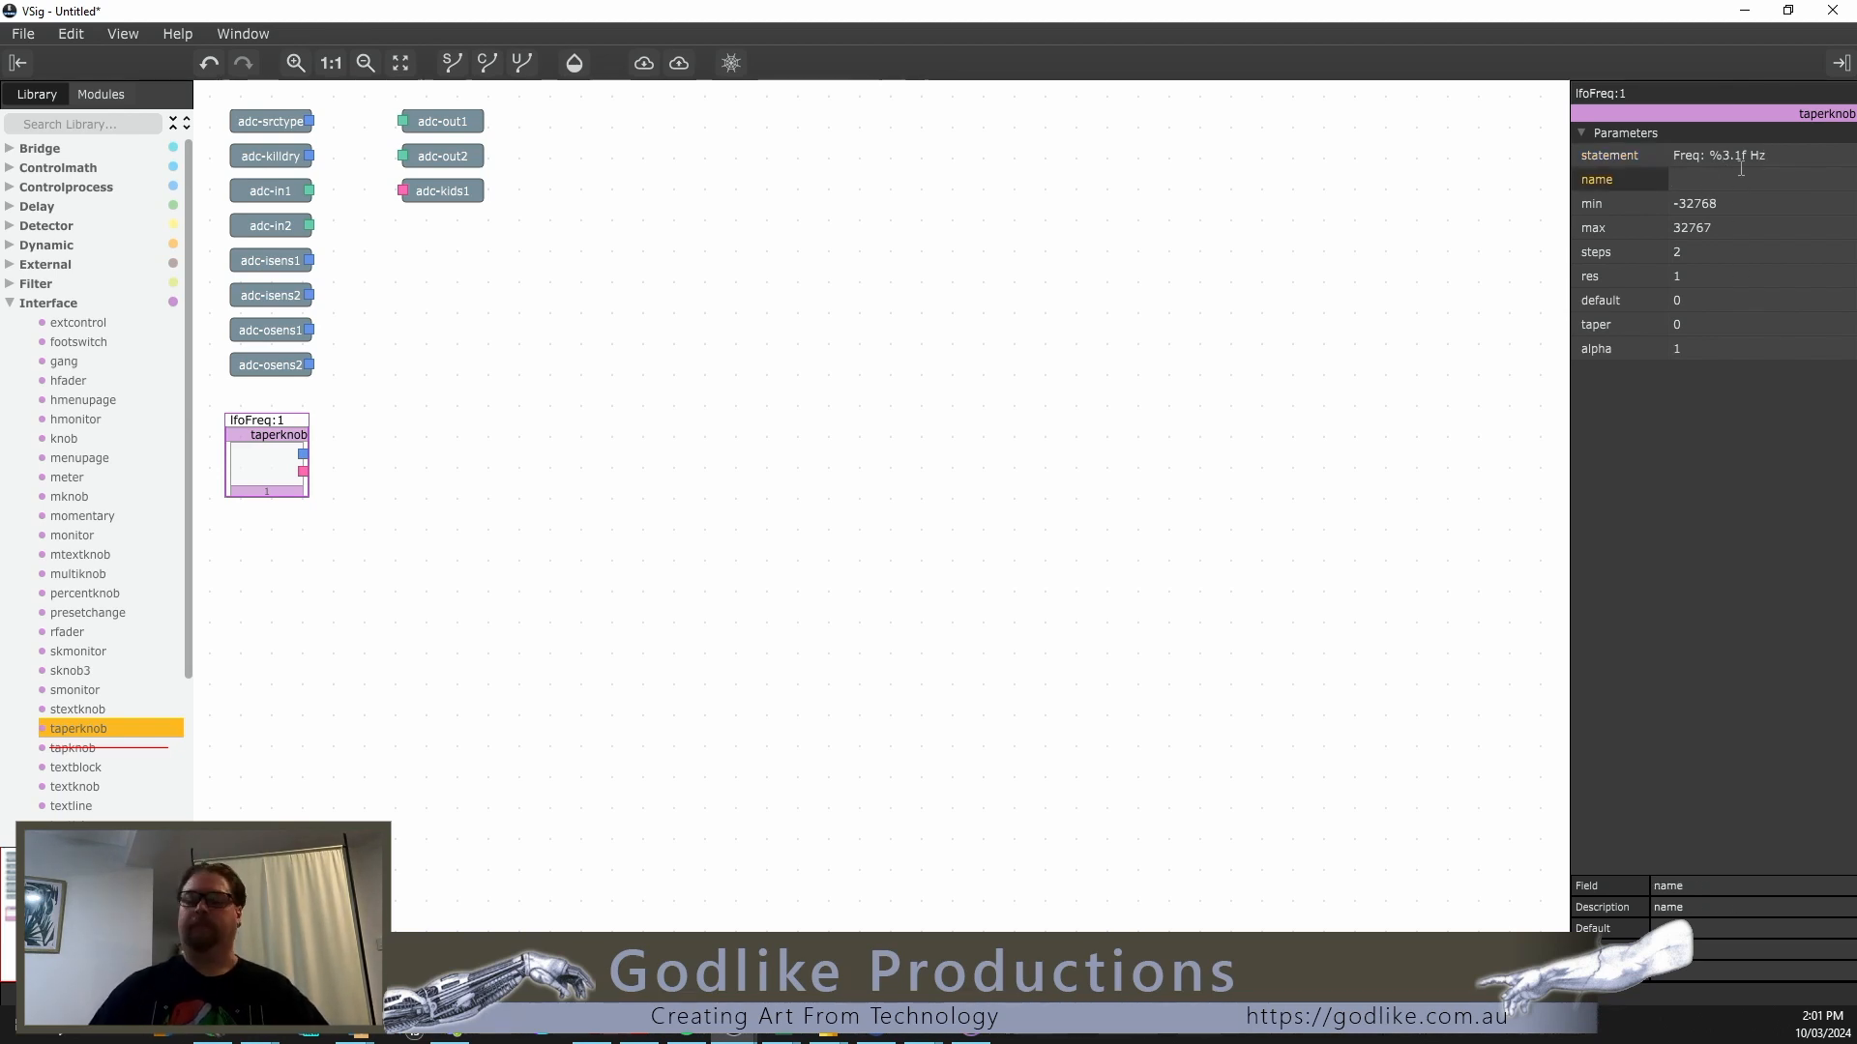
{"action": "type", "text": "Freq"}
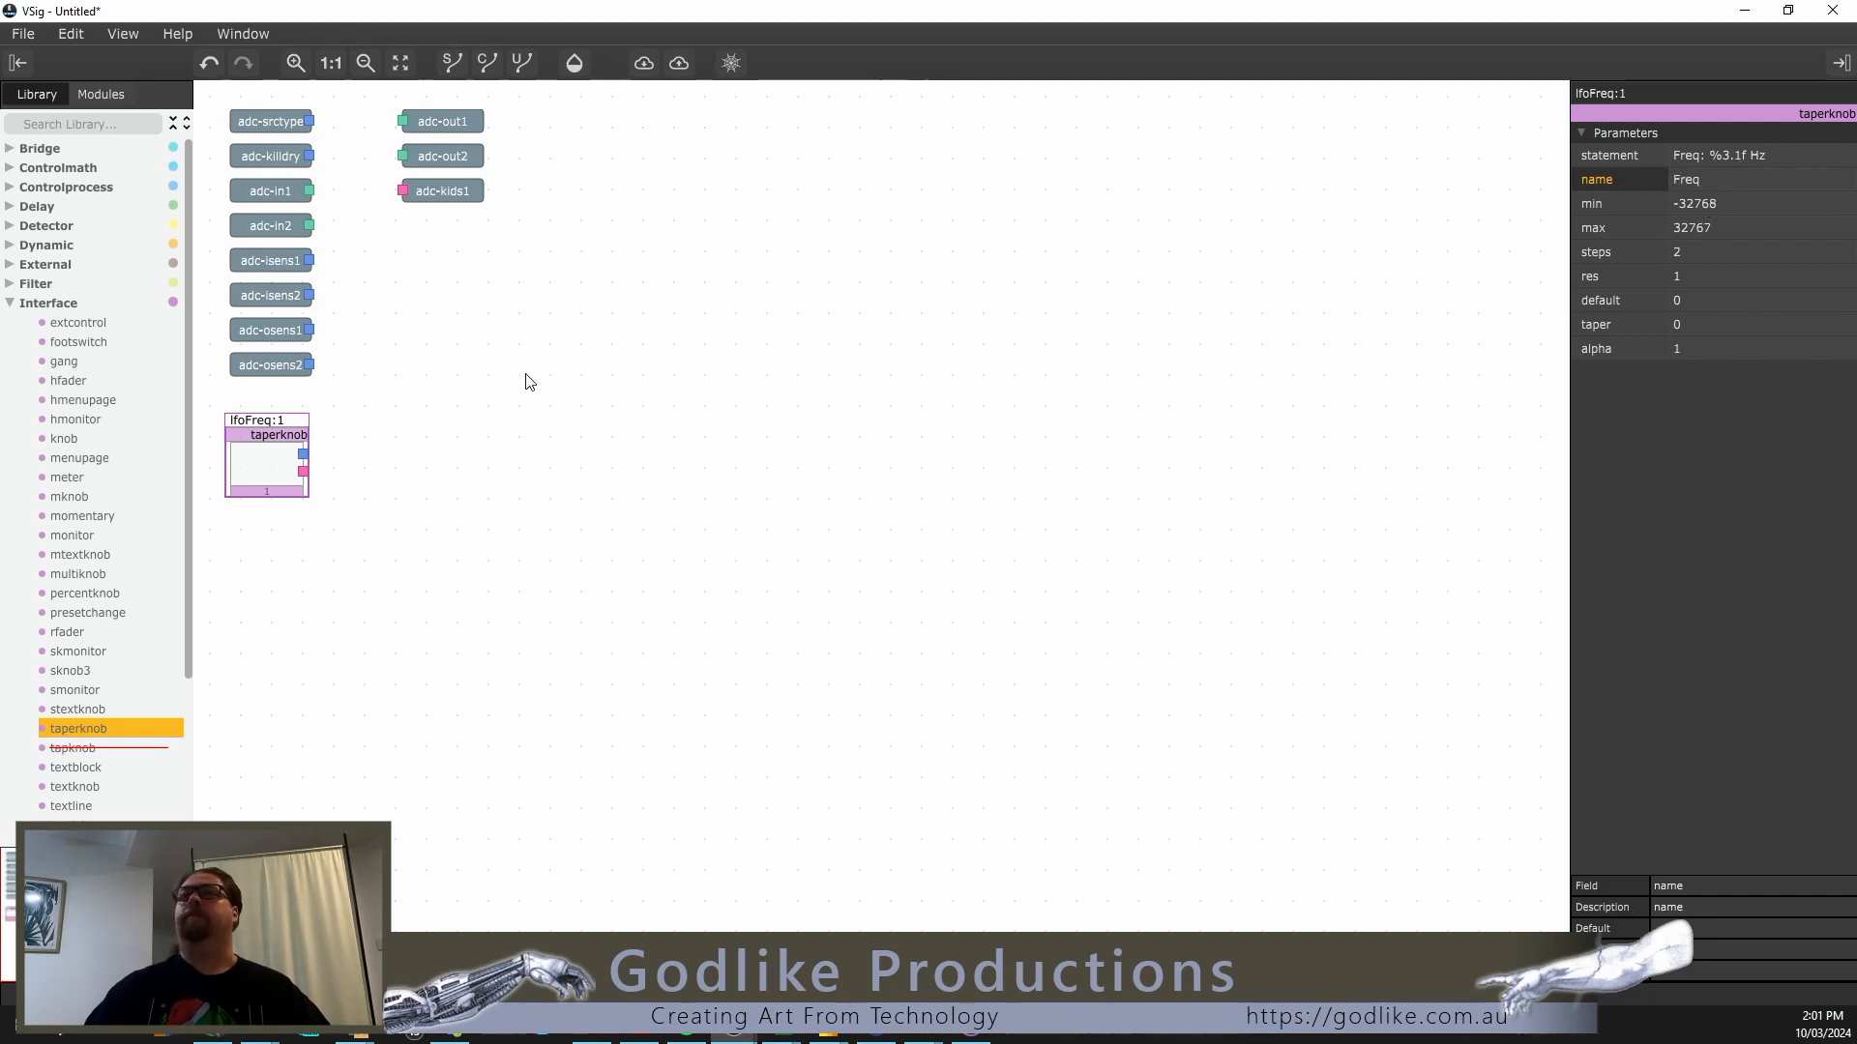
Step: Set the Freq knob's min to 0, max to 1000, steps to 1000, res to 0.1 and default to 2
{"action": "left_click", "coordinate": [1689, 209]}
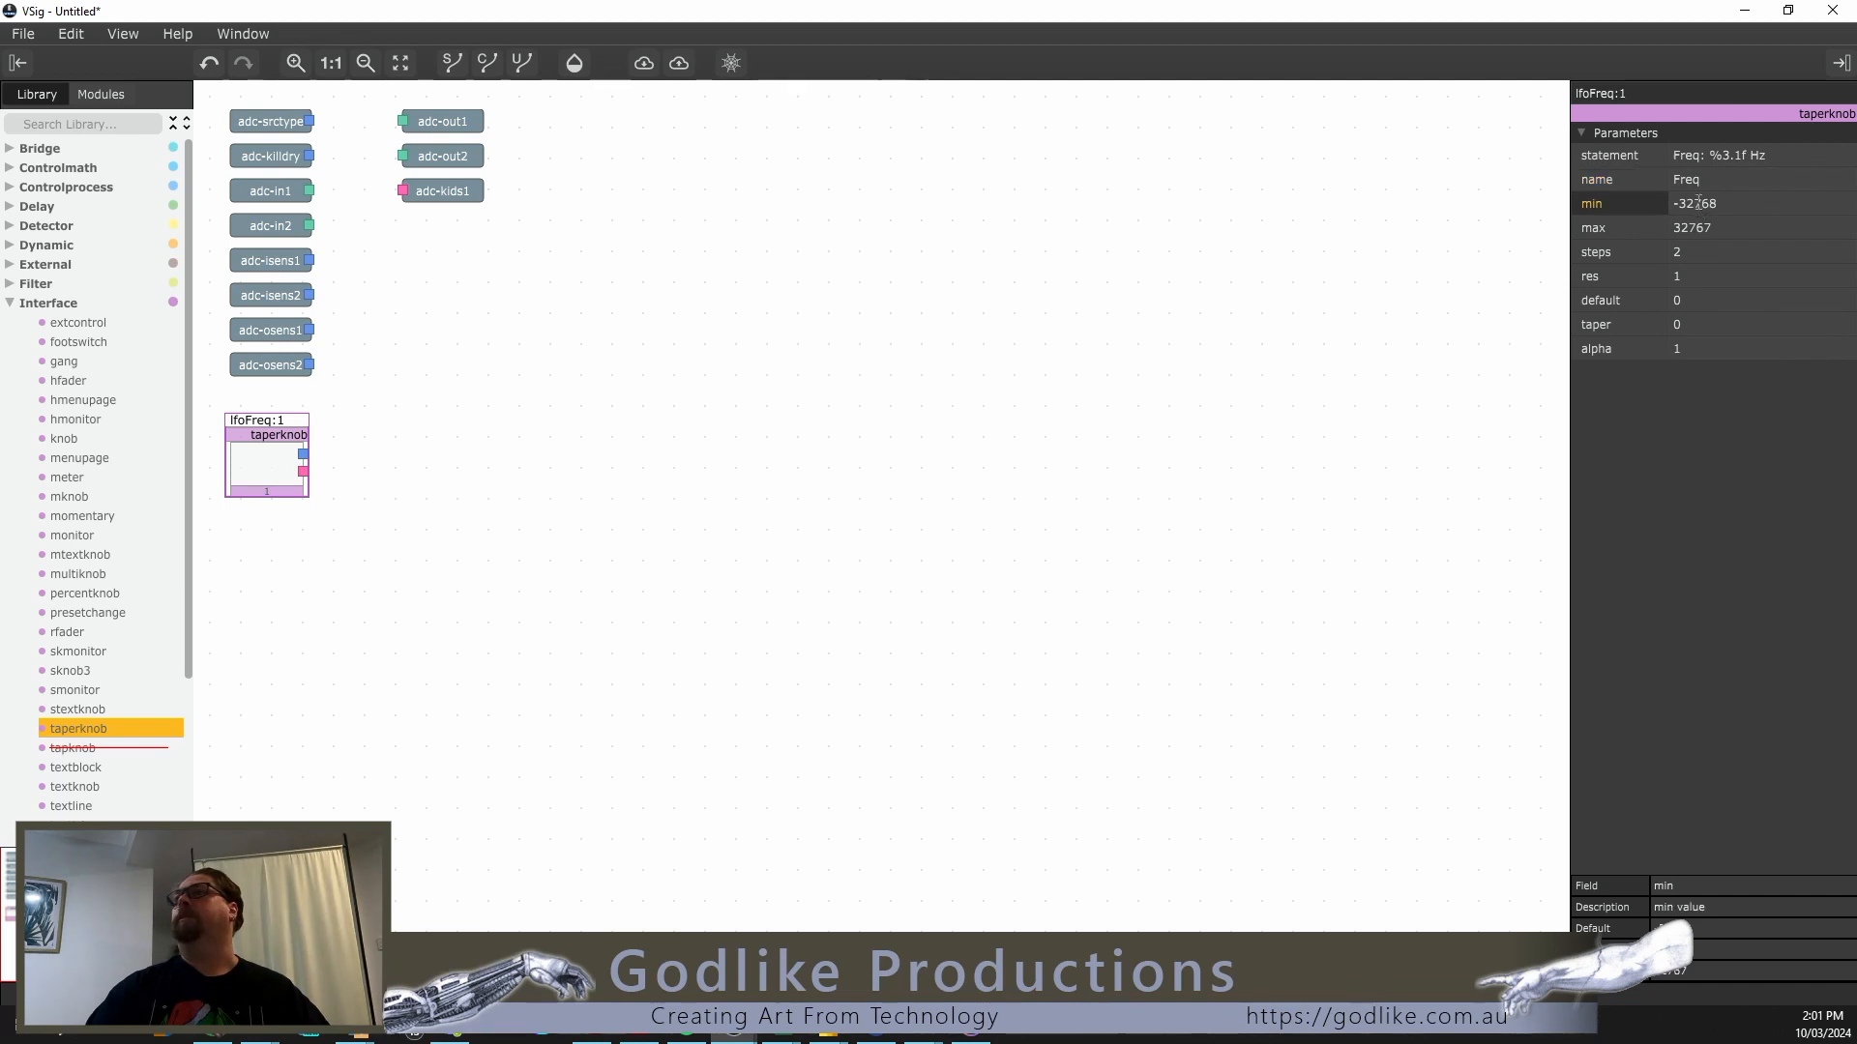
{"action": "type", "text": "0"}
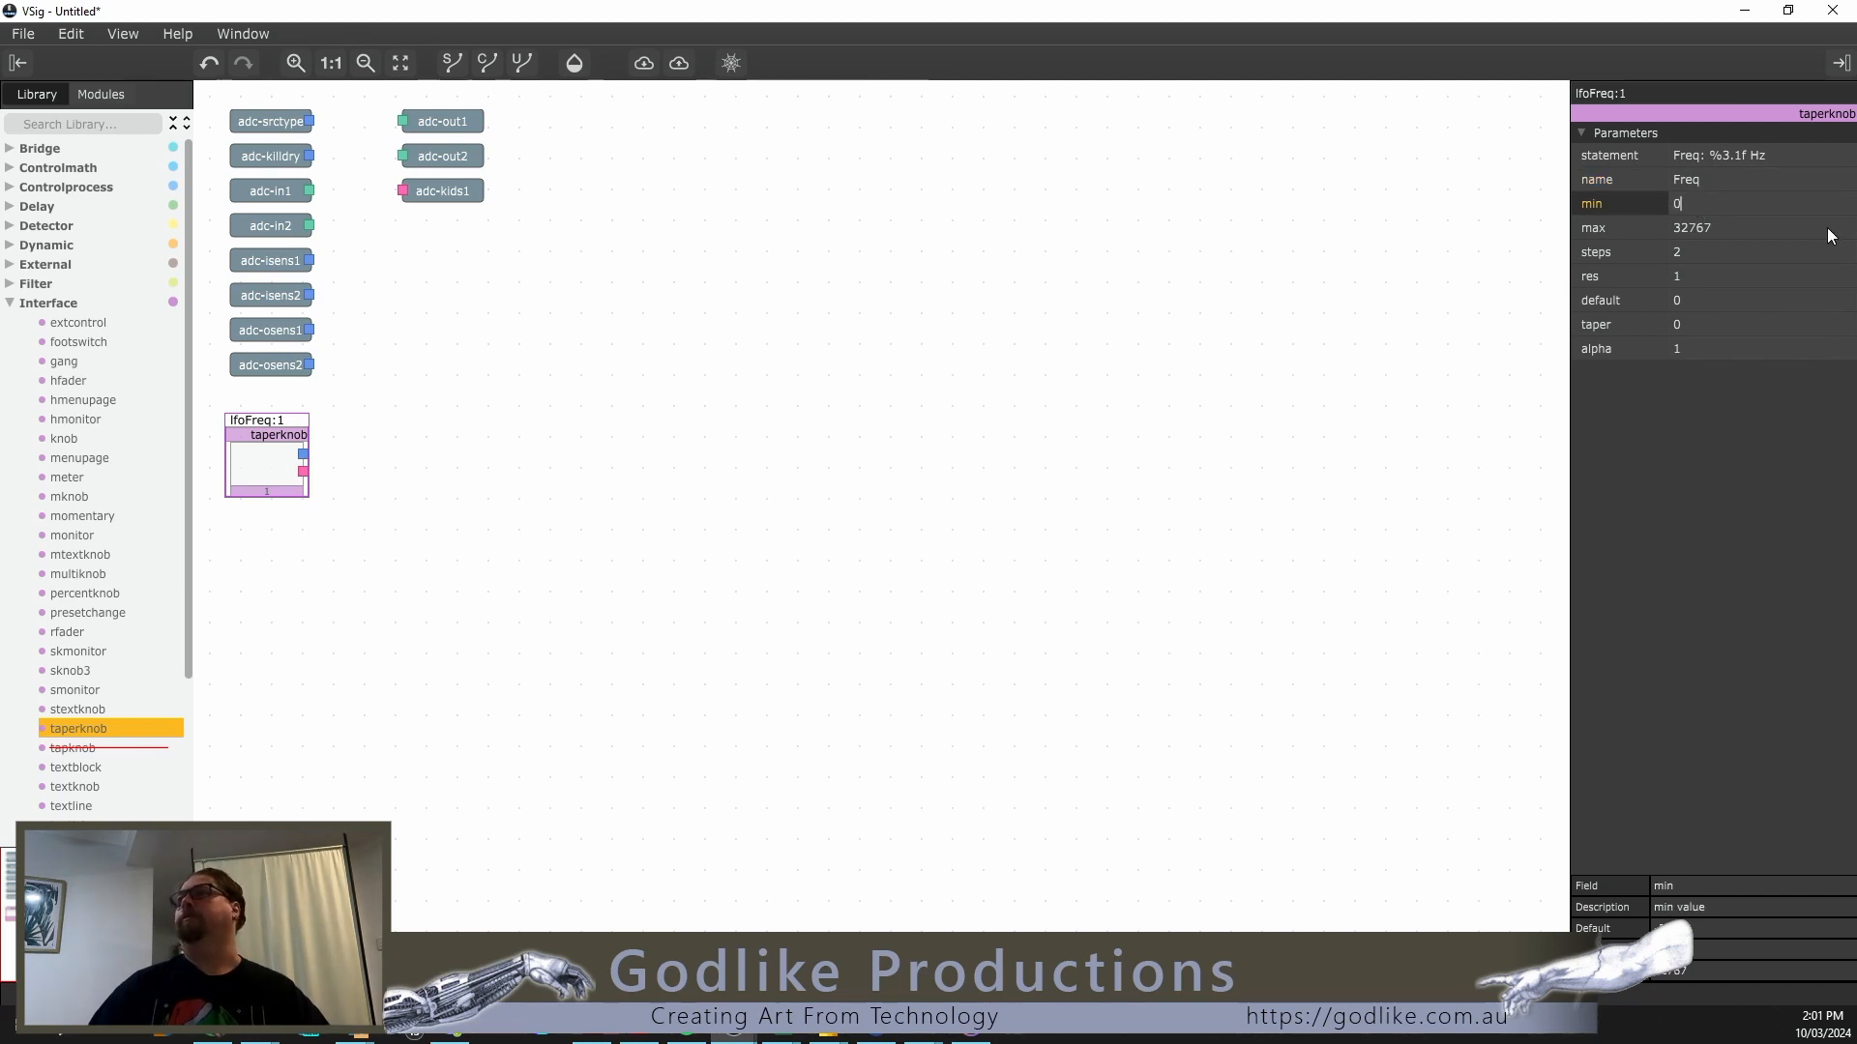
{"action": "left_click", "coordinate": [1685, 228]}
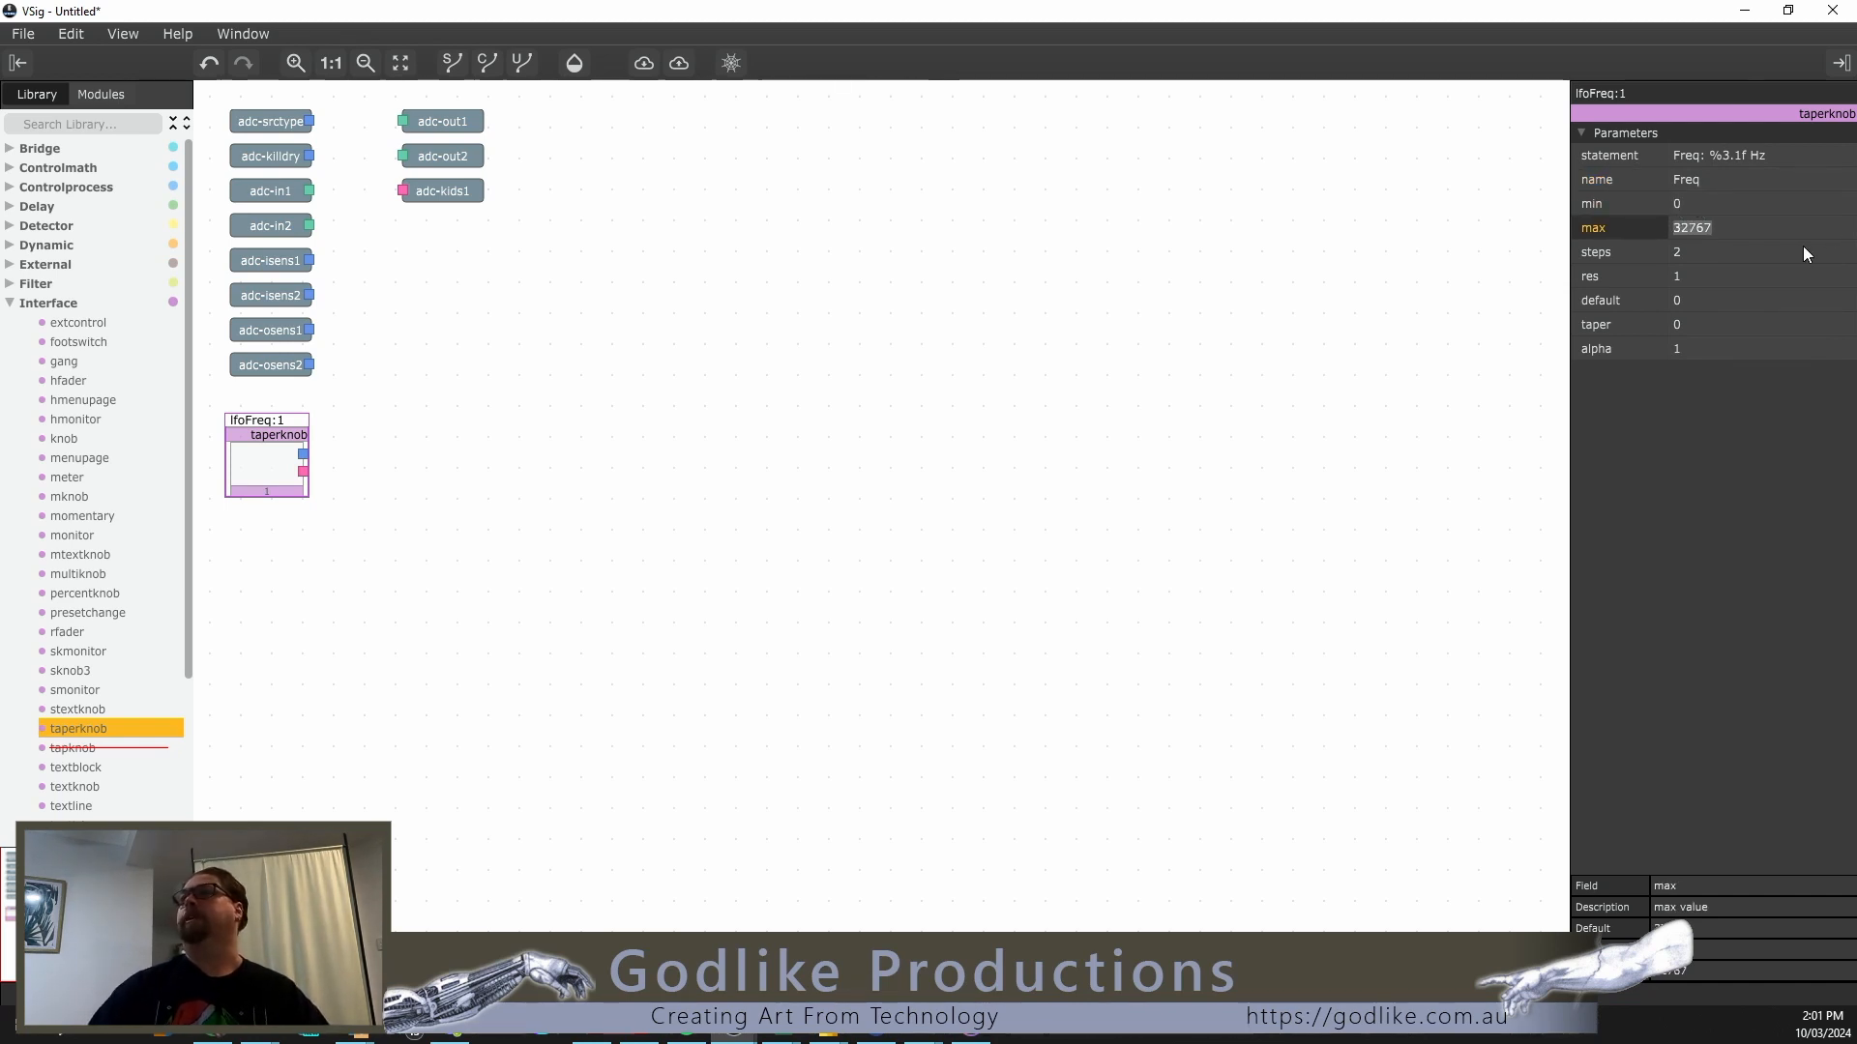
{"action": "type", "text": "1000"}
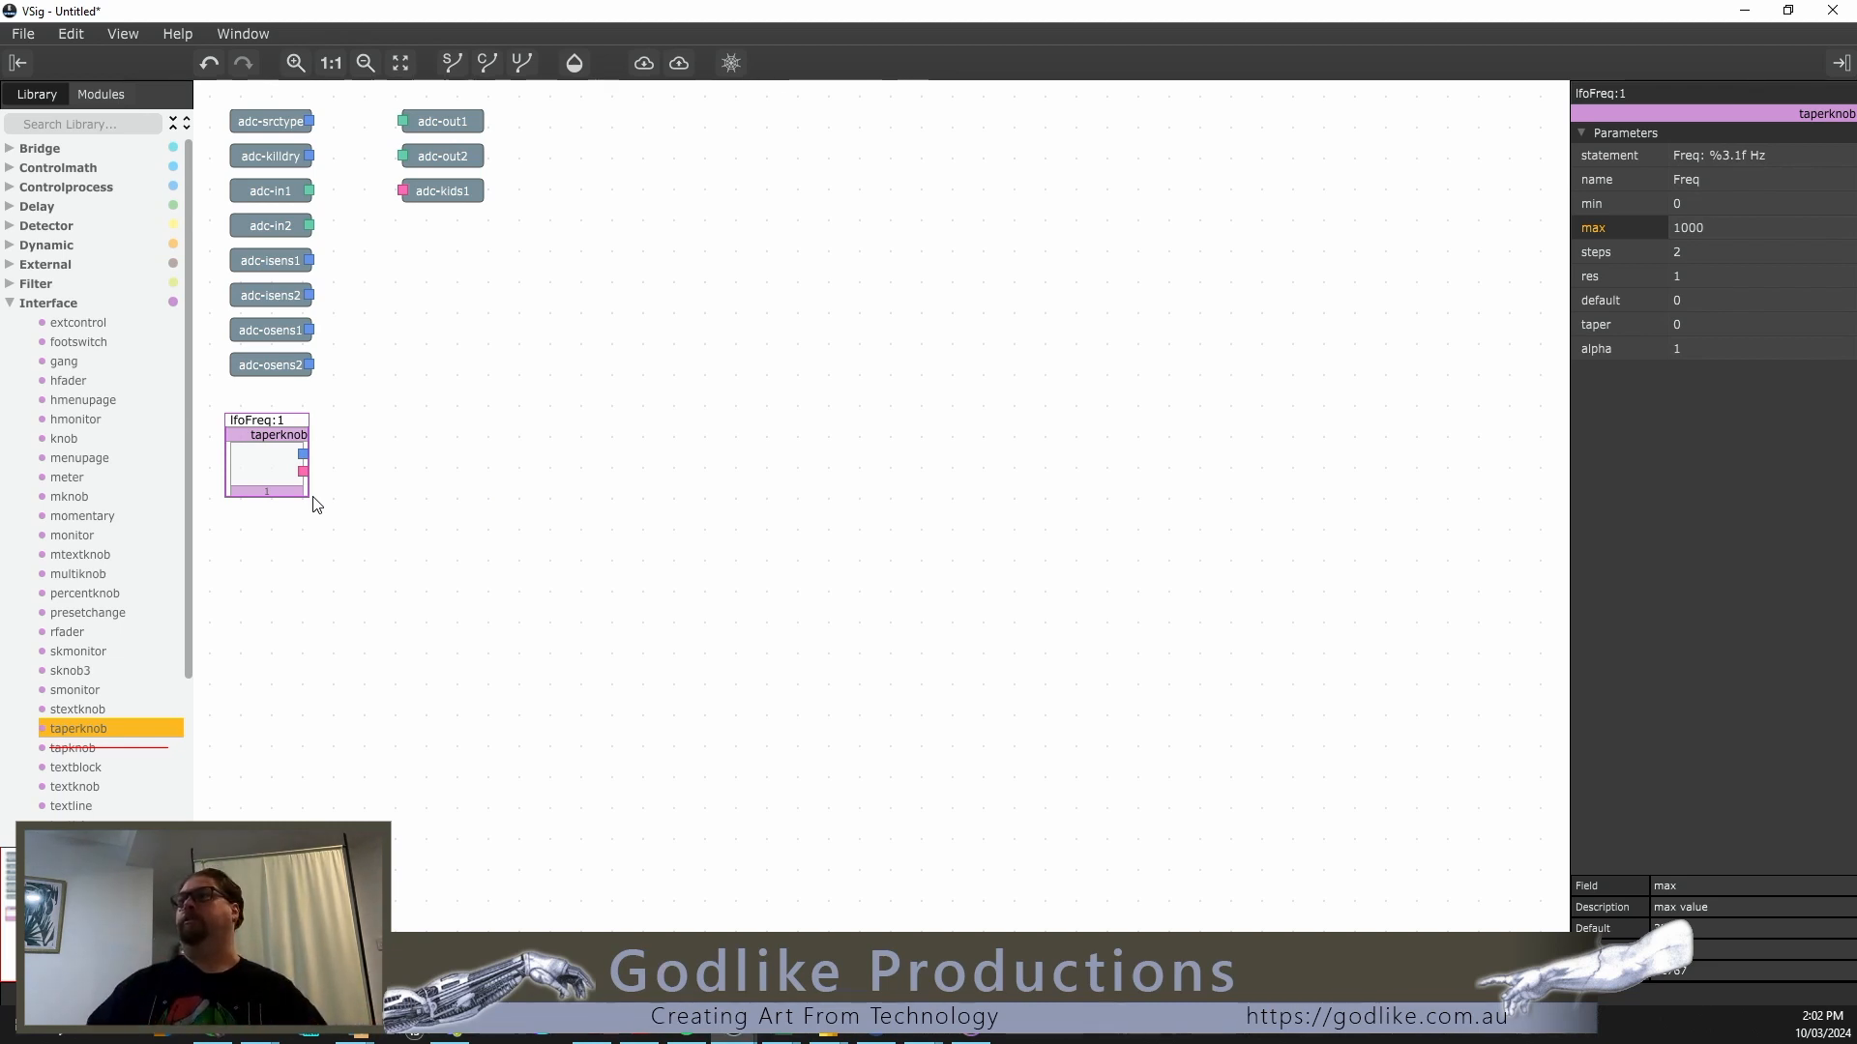
{"action": "left_click", "coordinate": [1683, 254]}
{"action": "type", "text": "1000"}
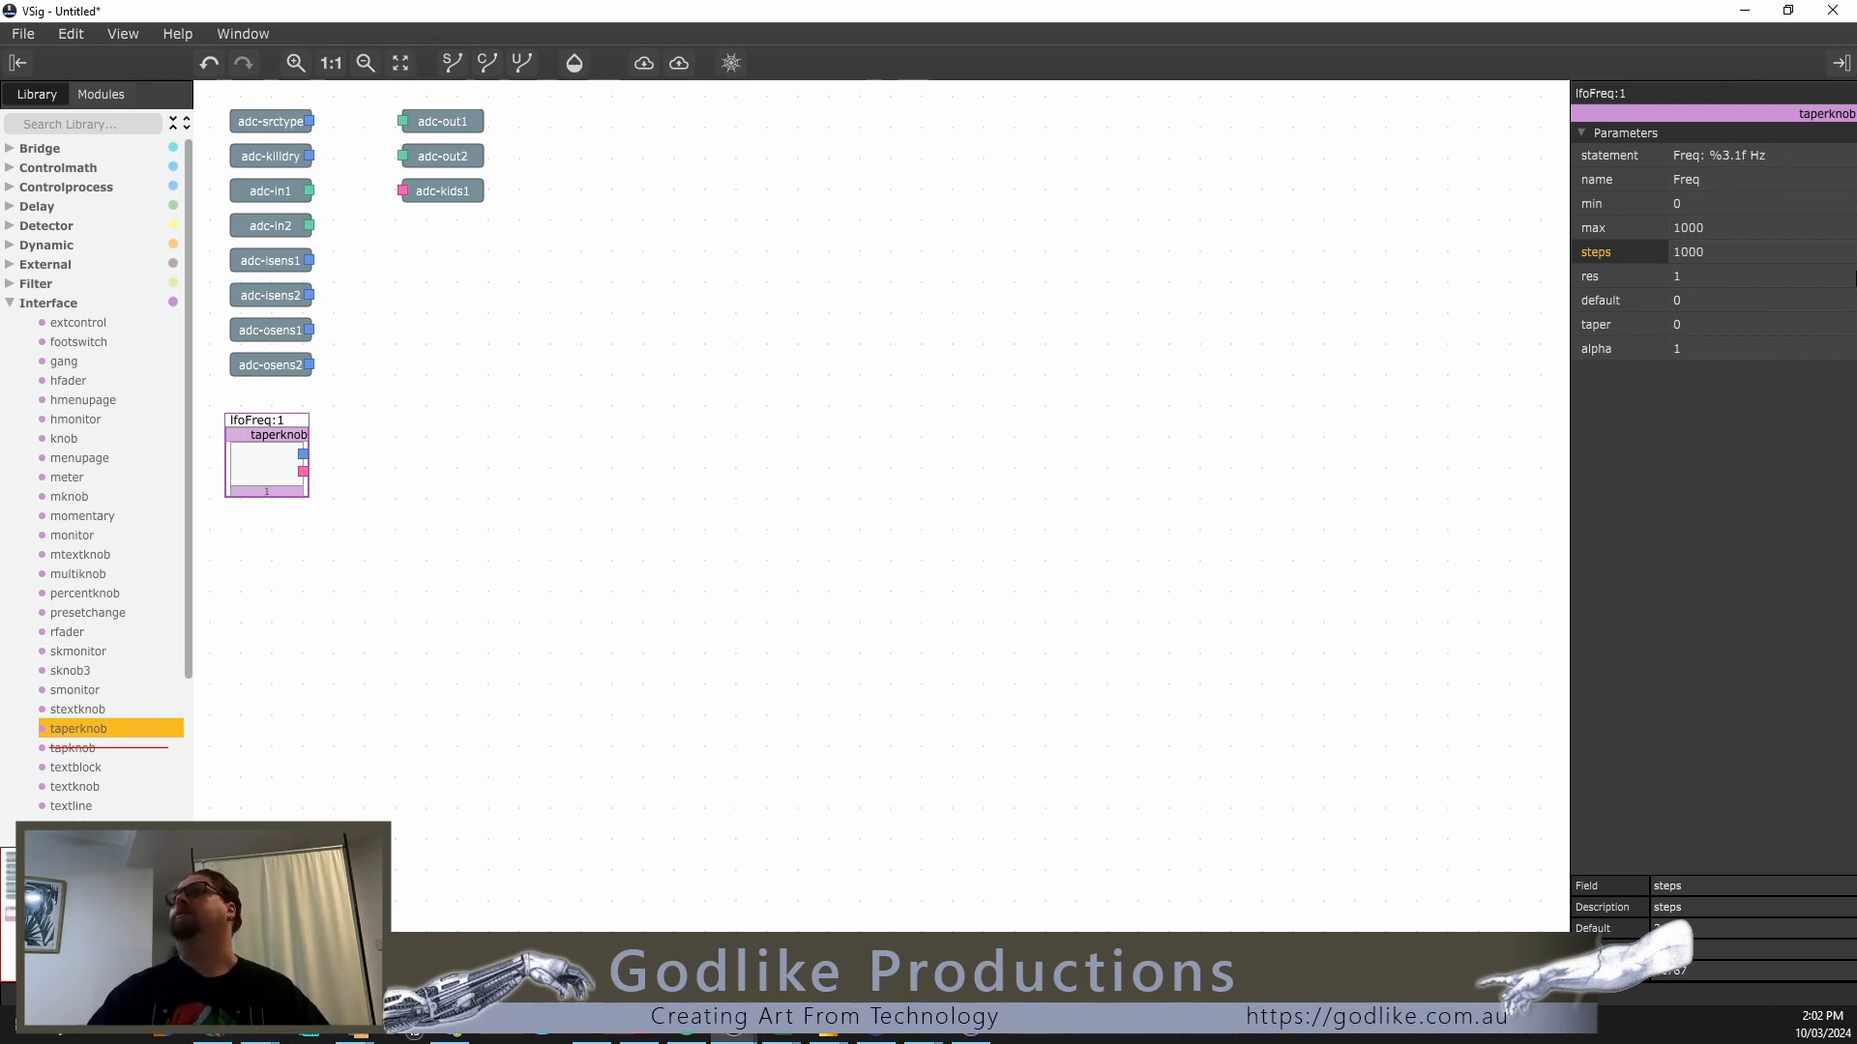
{"action": "left_click", "coordinate": [1678, 281]}
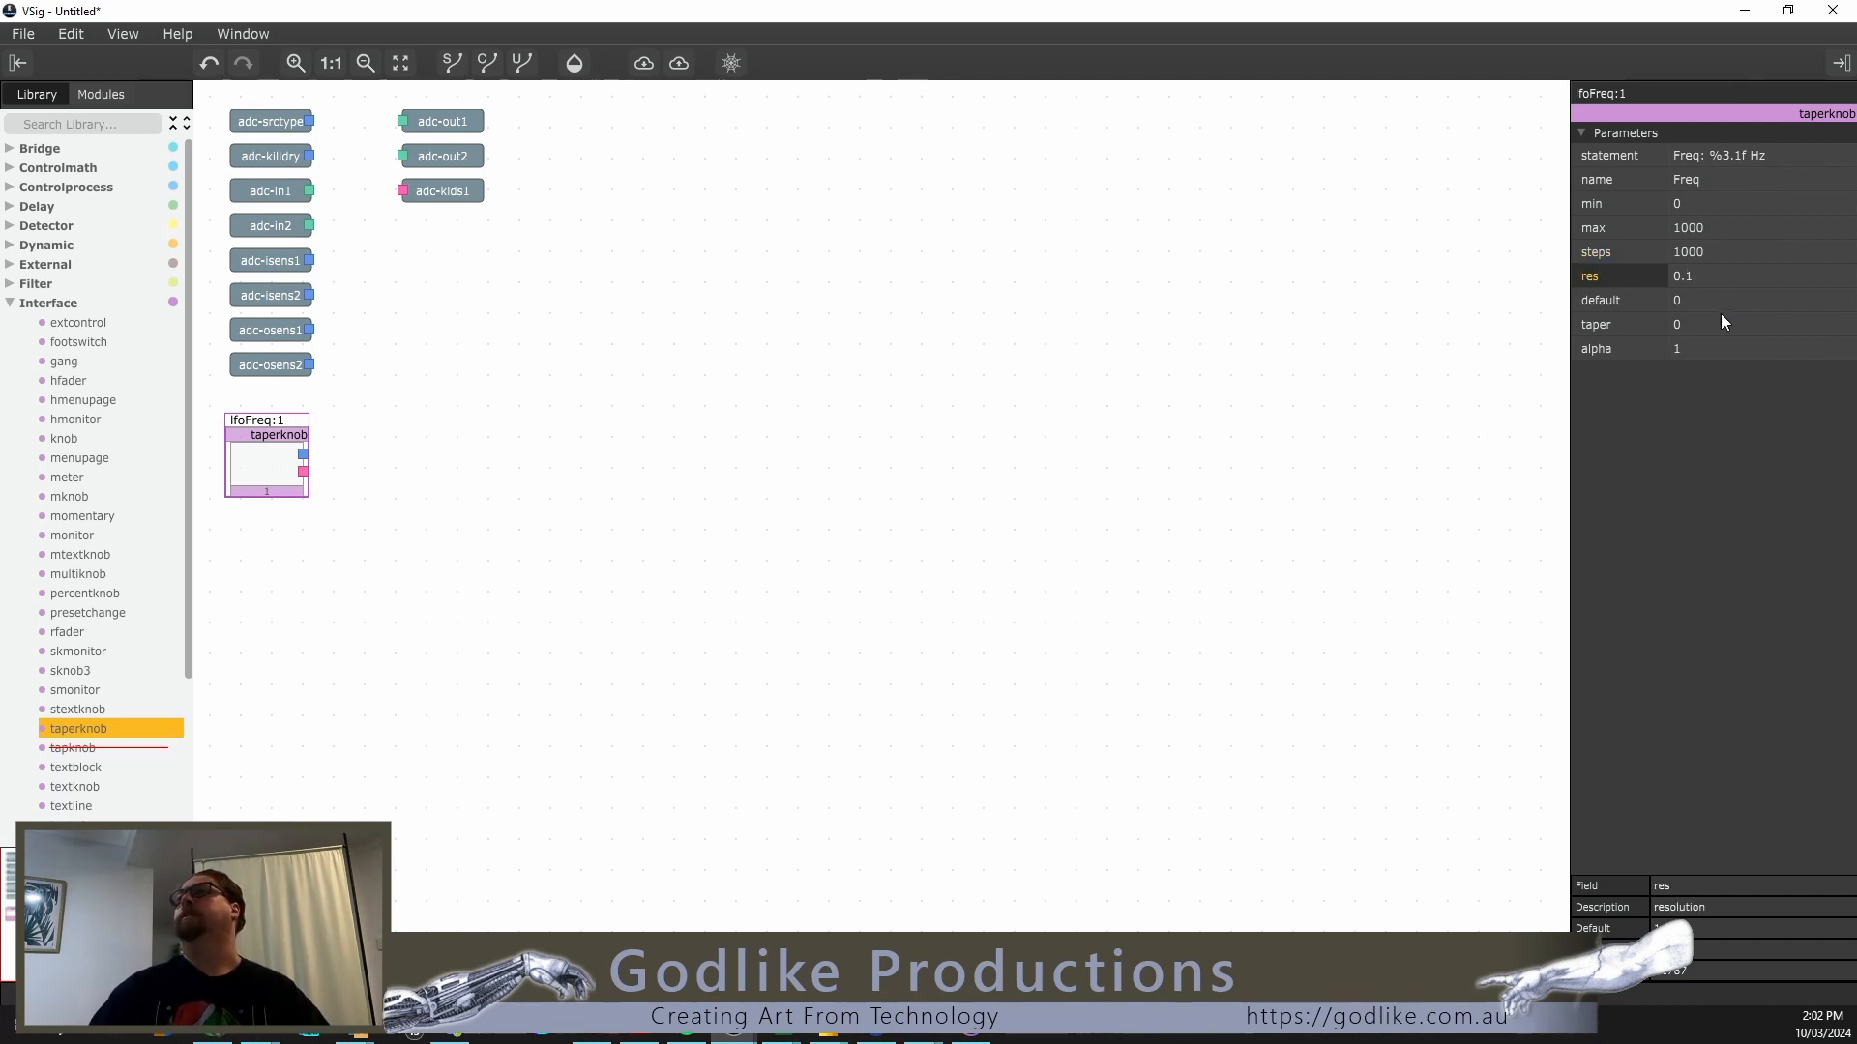
{"action": "left_click", "coordinate": [1683, 300]}
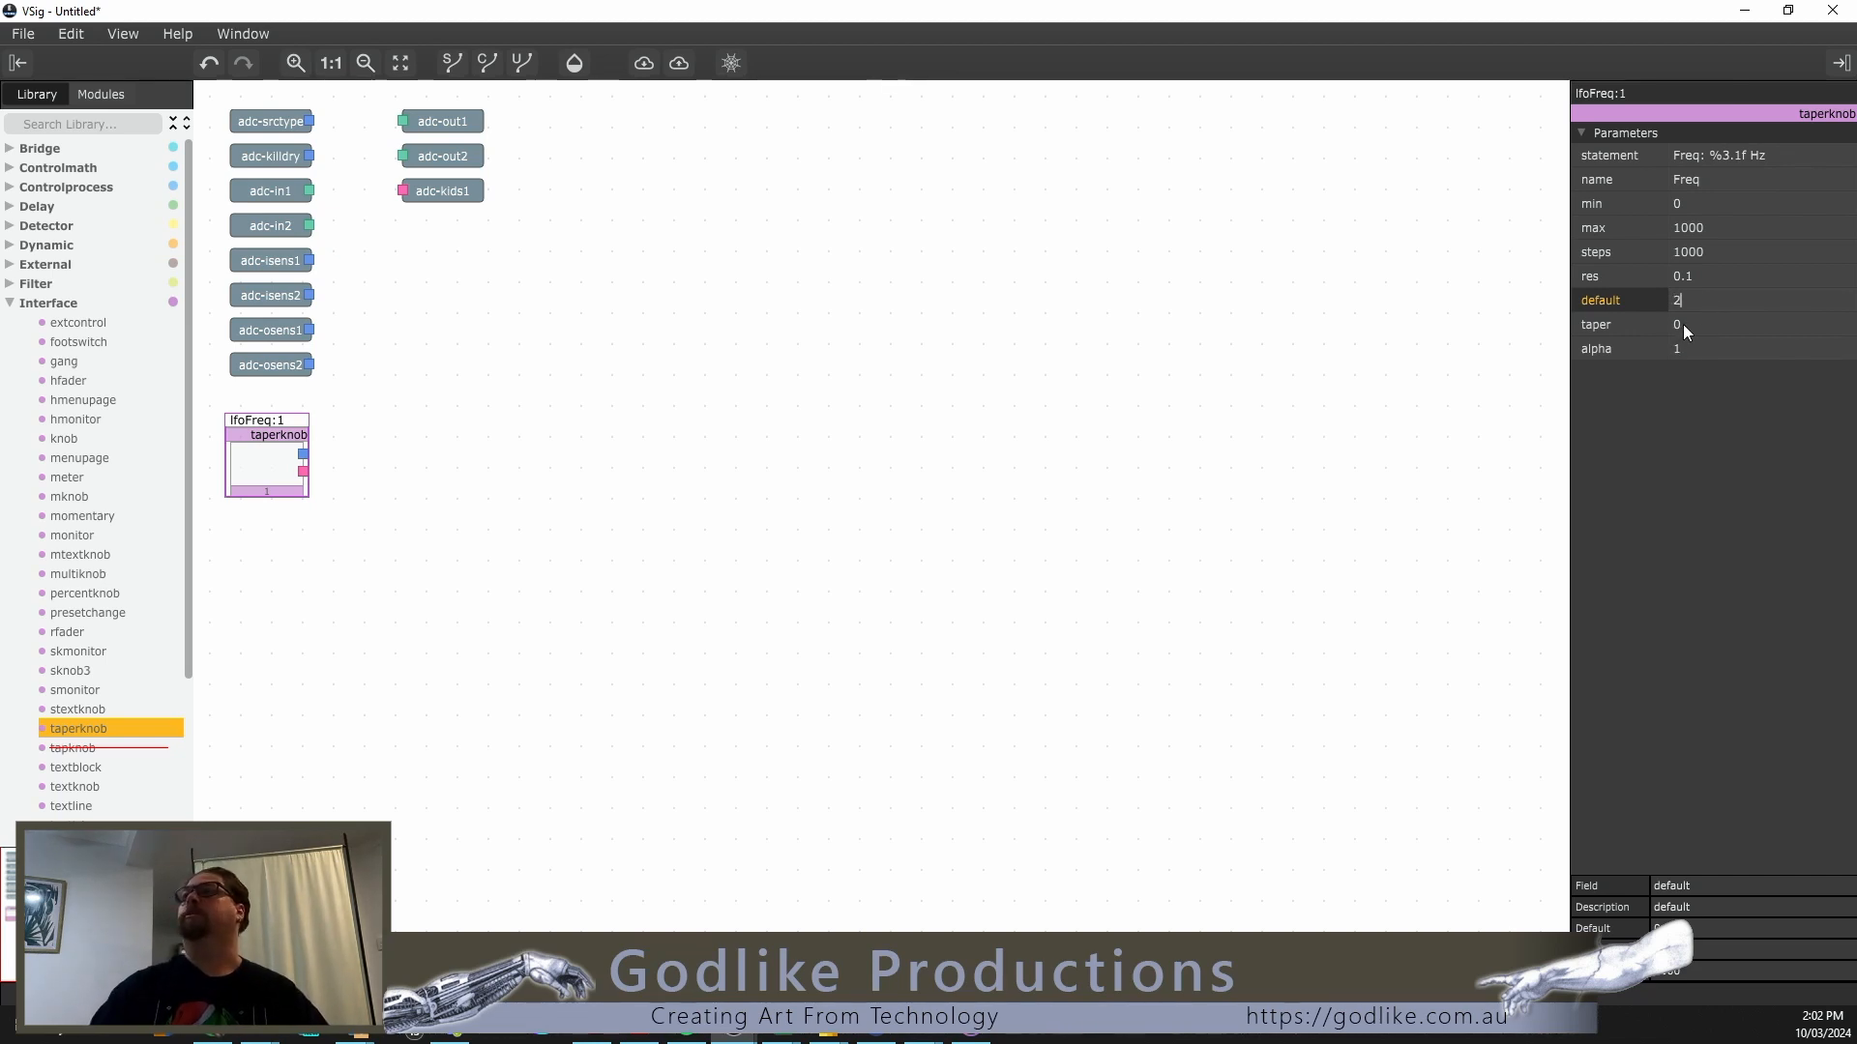
Step: Consult the taperknob help for the taper and alpha options, and set the Freq knob's taper to 1 for a square taper
{"action": "left_click", "coordinate": [1679, 323]}
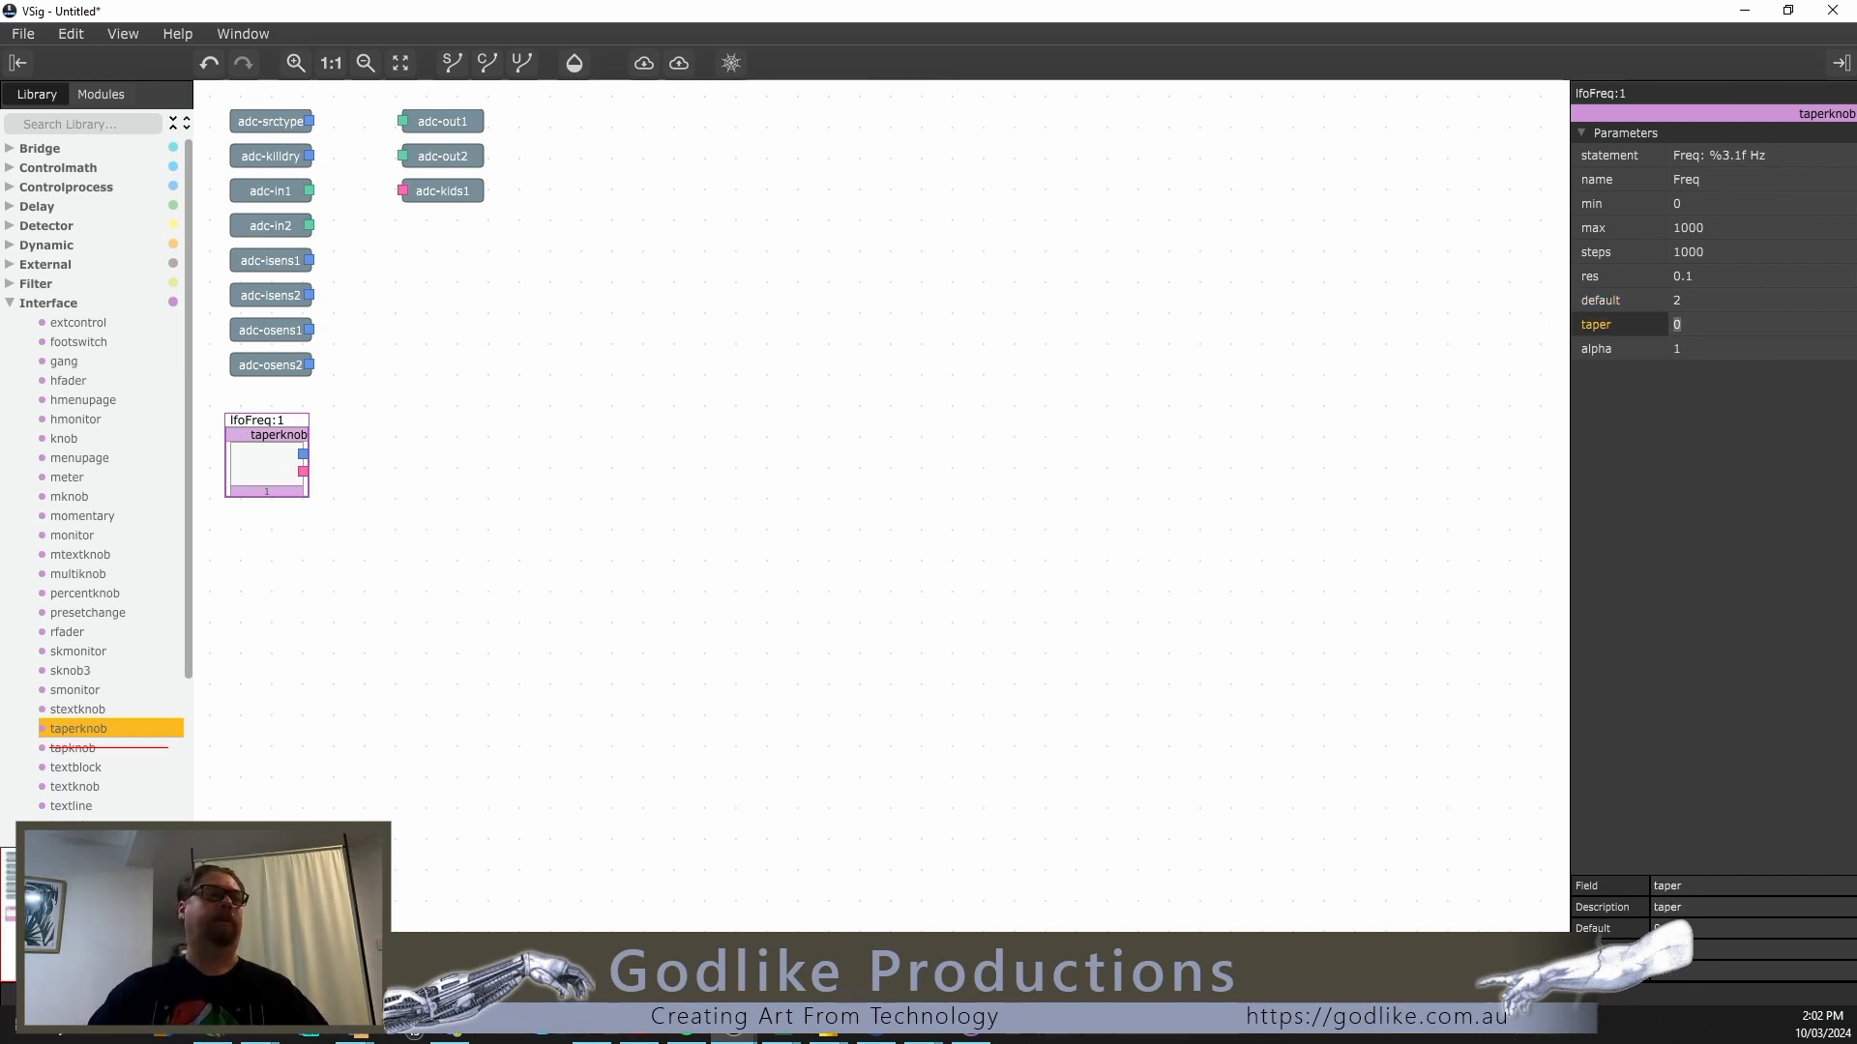
{"action": "key", "text": "F1"}
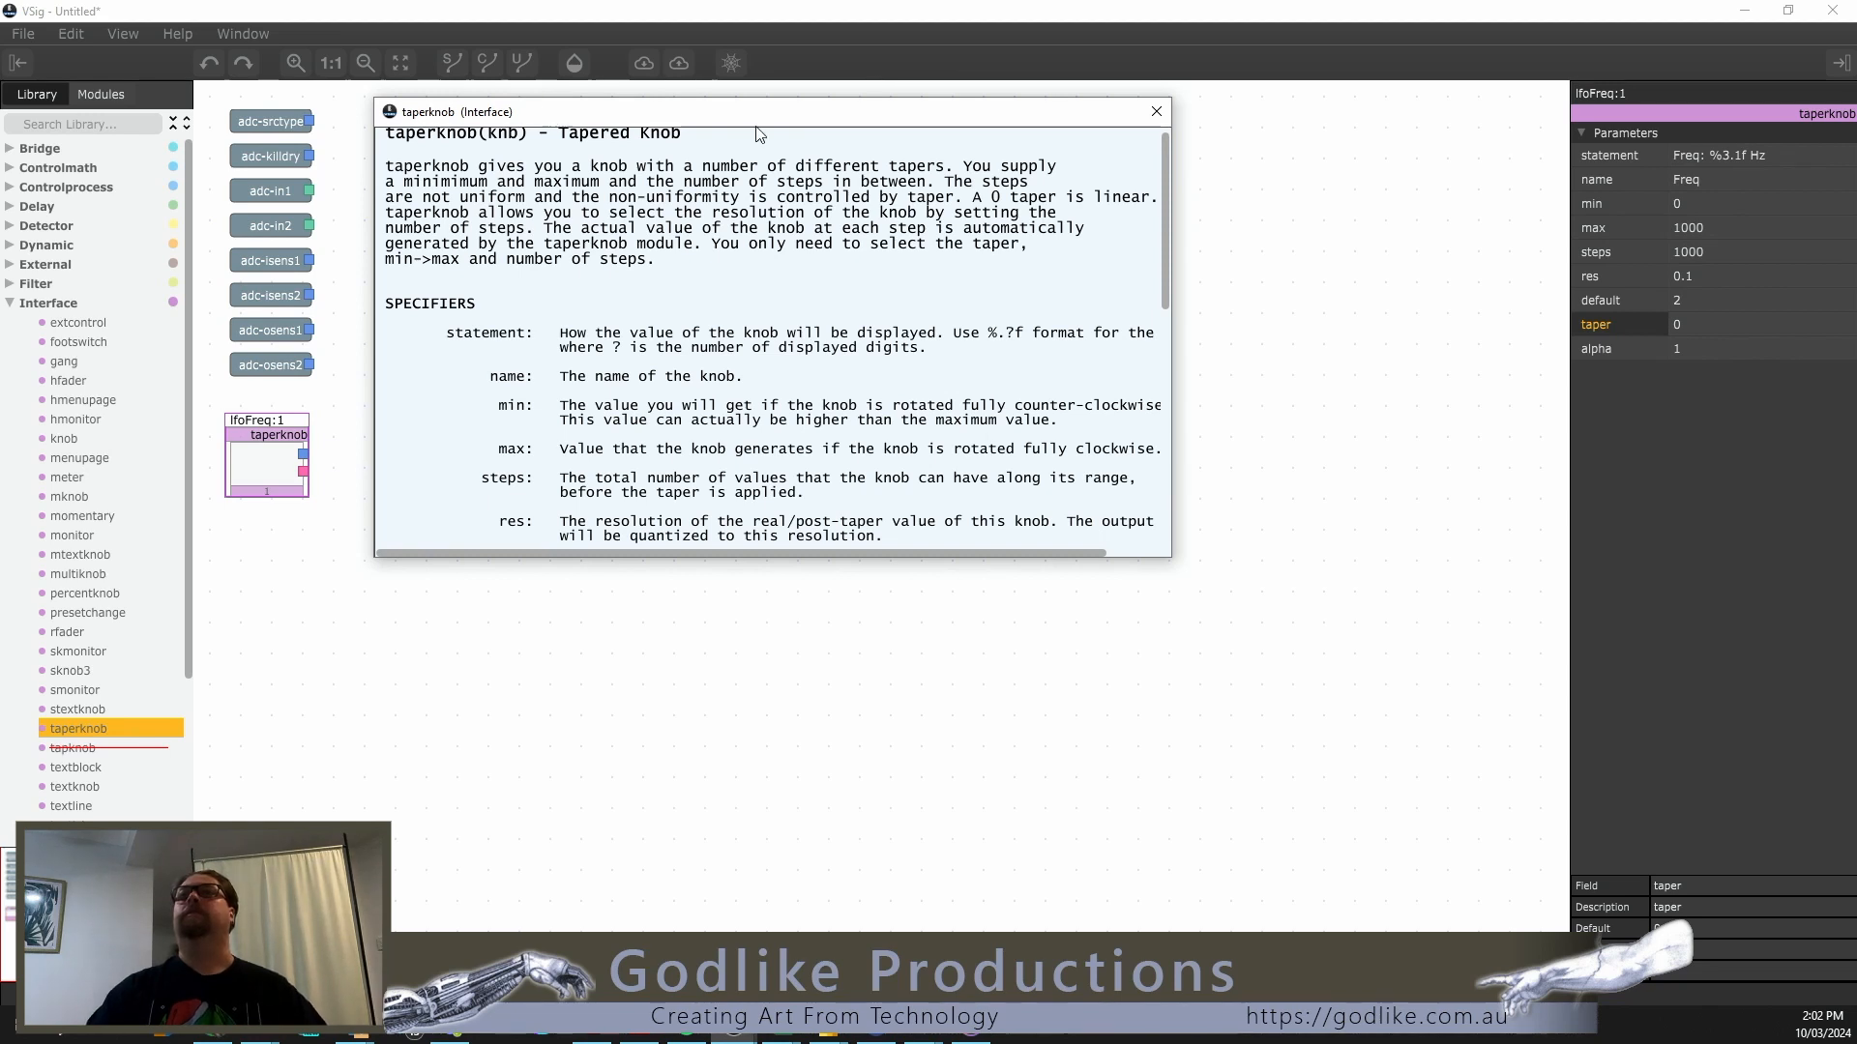
{"action": "scroll", "coordinate": [801, 344], "scroll_direction": "down", "scroll_amount": 3}
{"action": "scroll", "coordinate": [800, 343], "scroll_direction": "down", "scroll_amount": 4}
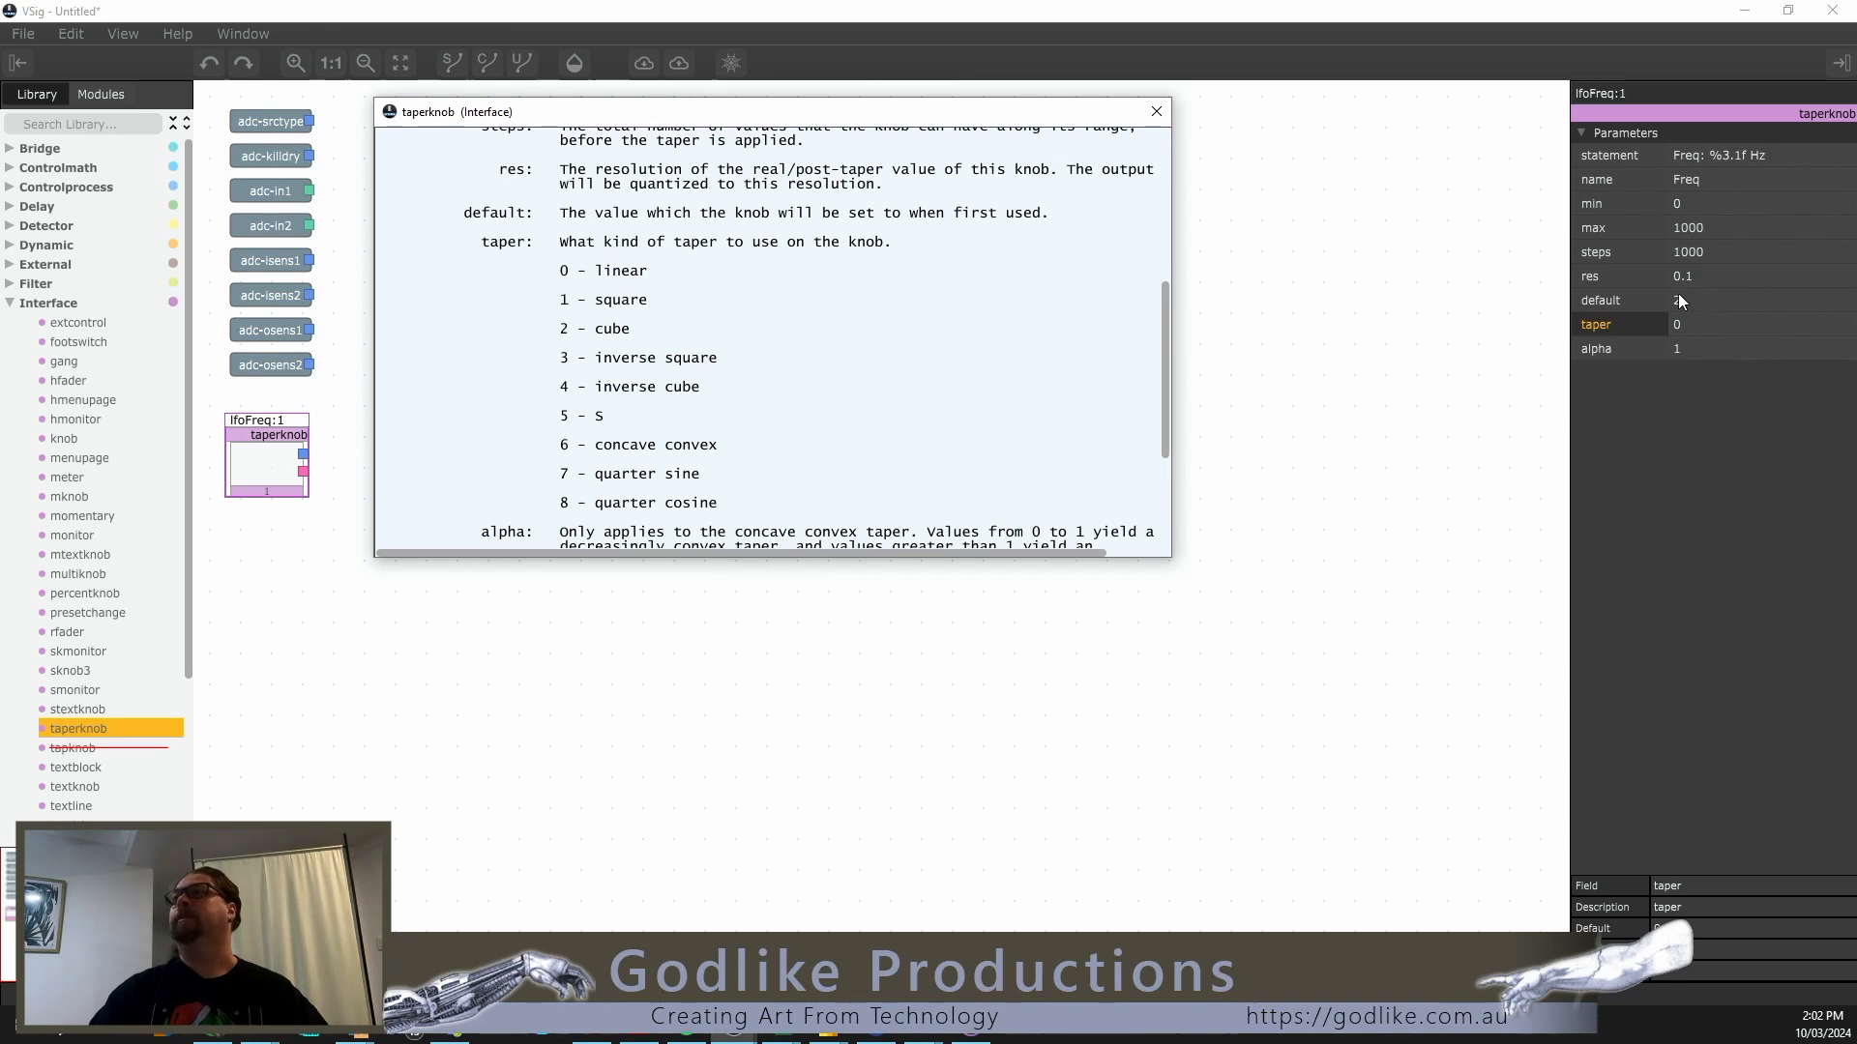
{"action": "double_click", "coordinate": [1681, 322]}
{"action": "type", "text": "1"}
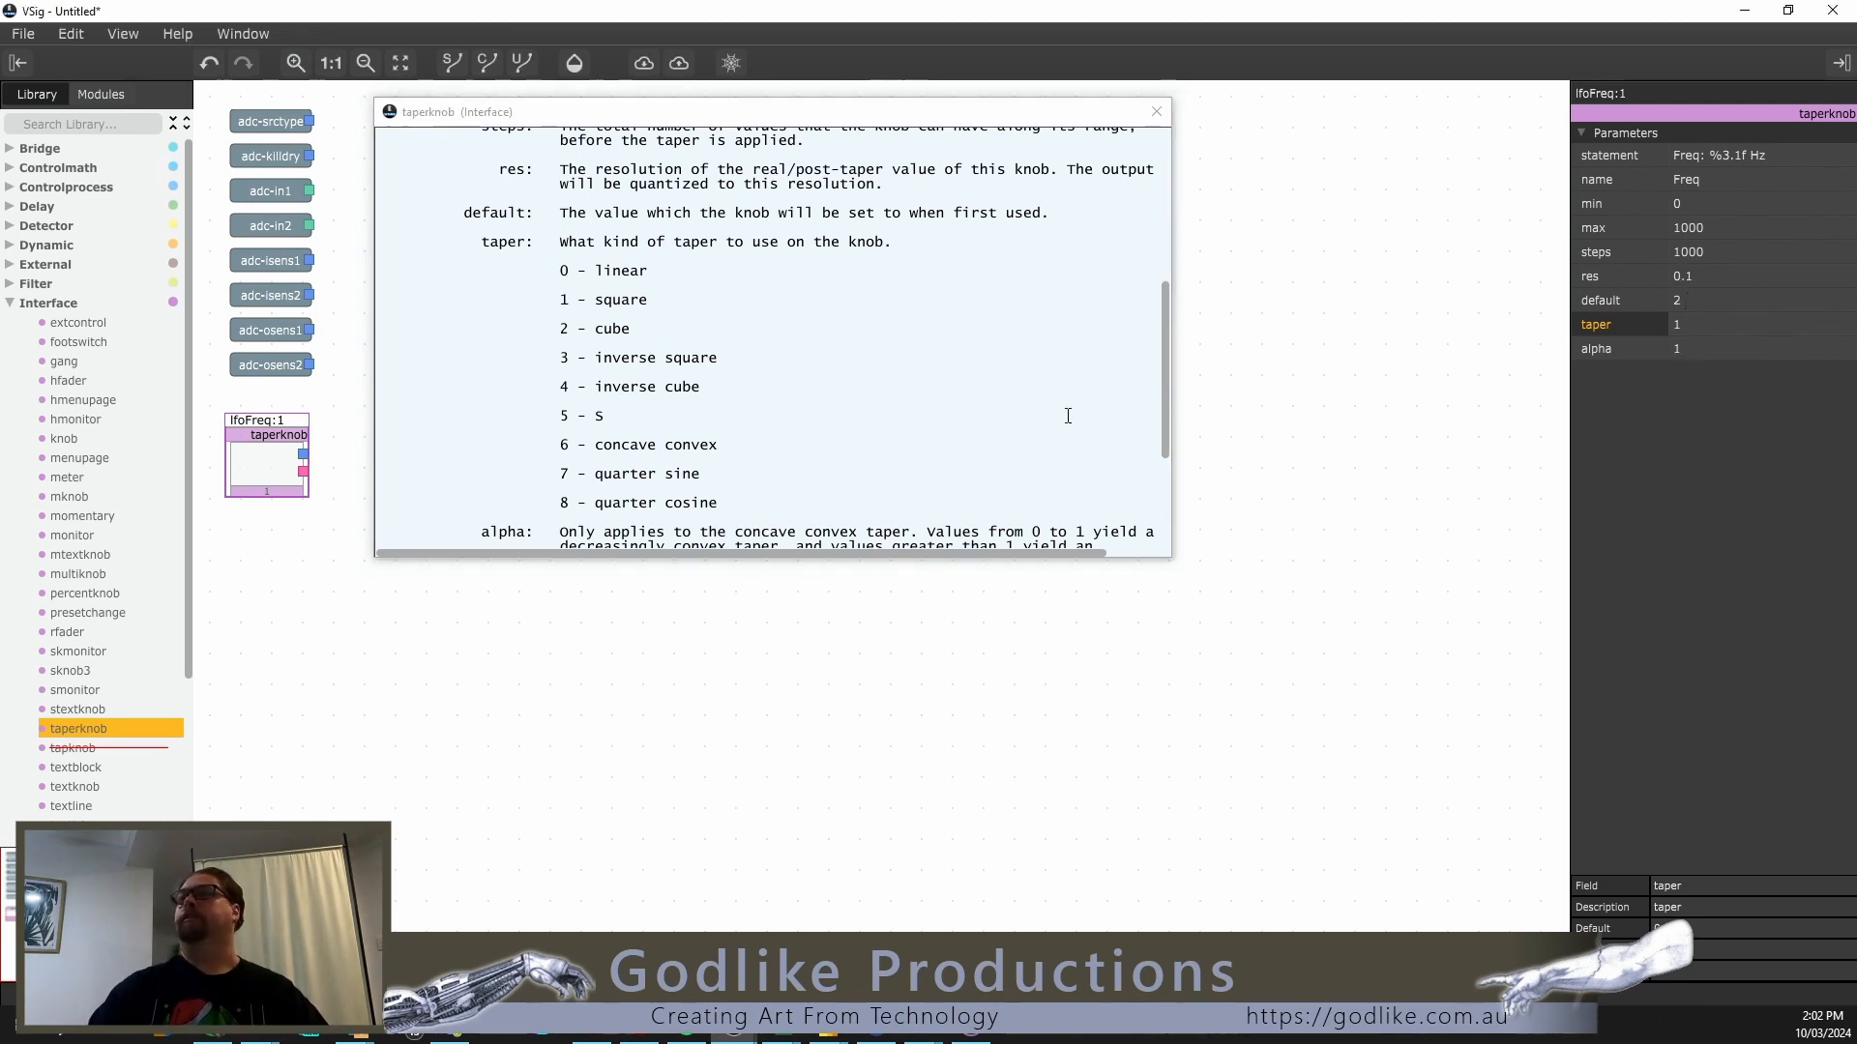
{"action": "scroll", "coordinate": [859, 384], "scroll_direction": "down", "scroll_amount": 3}
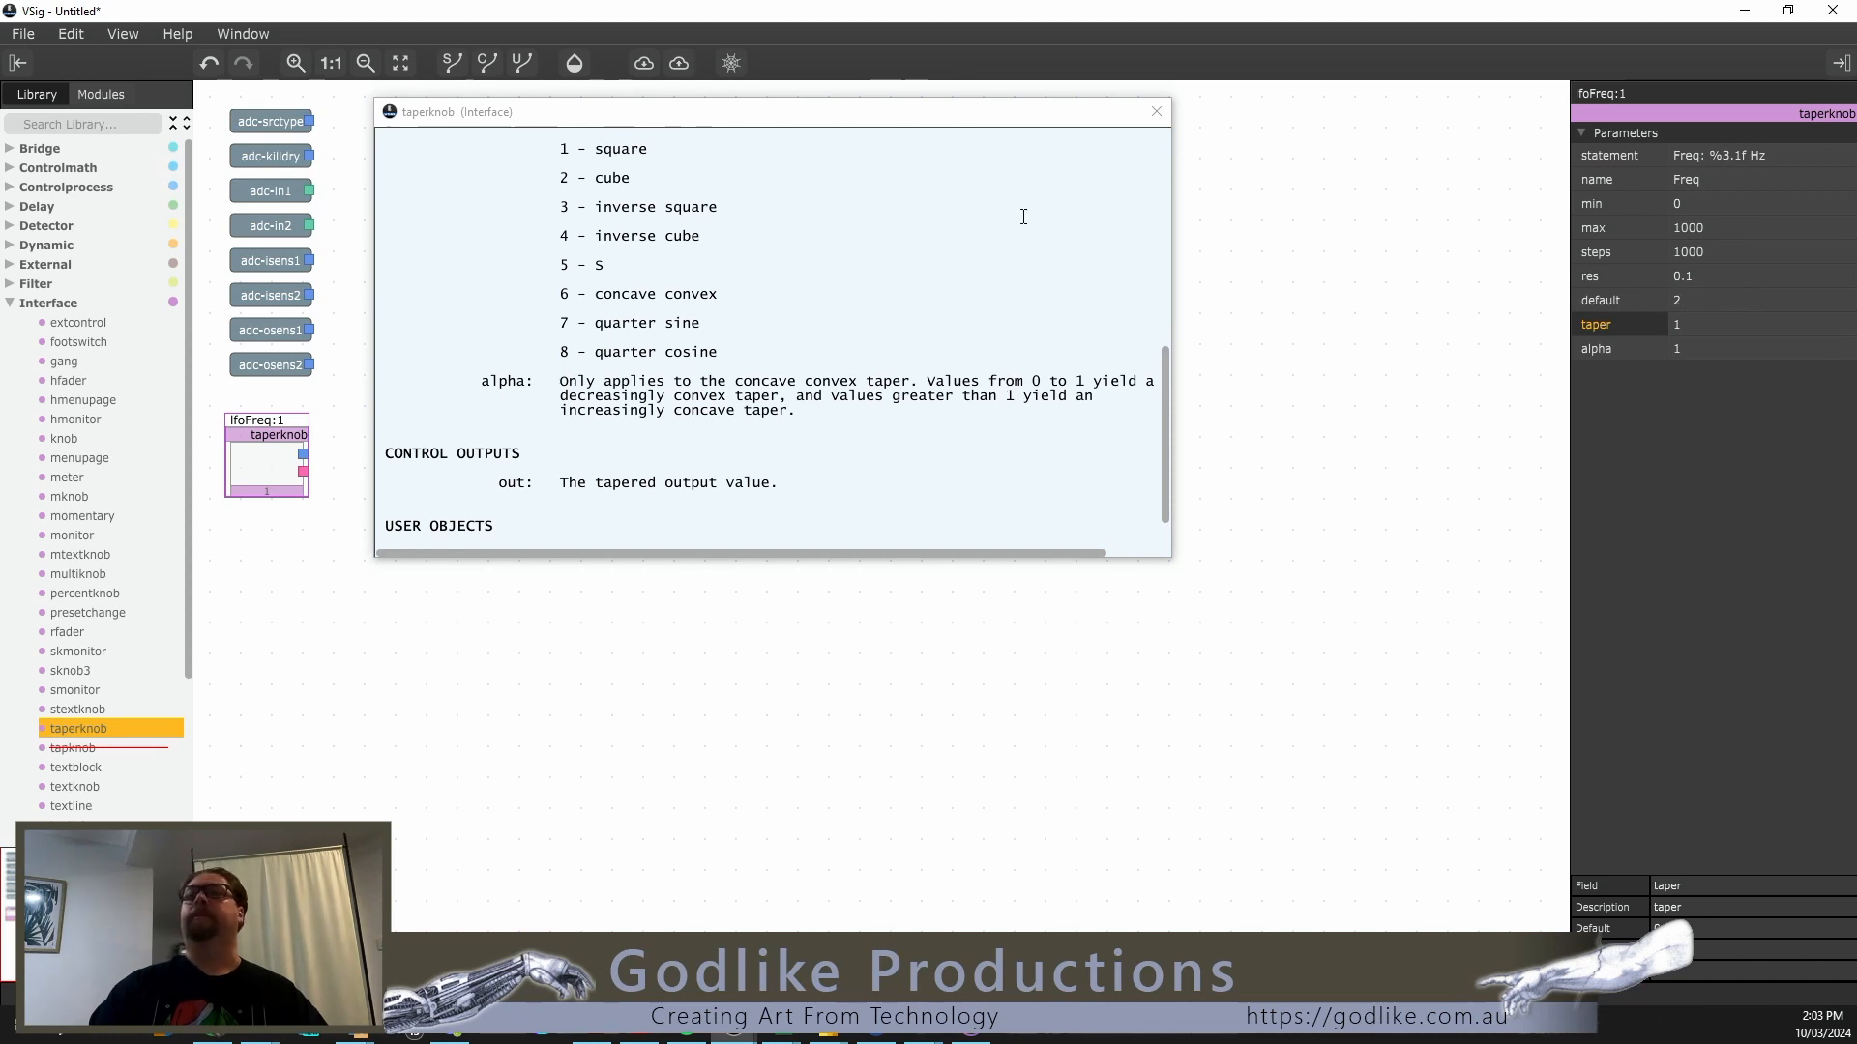
{"action": "left_click", "coordinate": [1156, 112]}
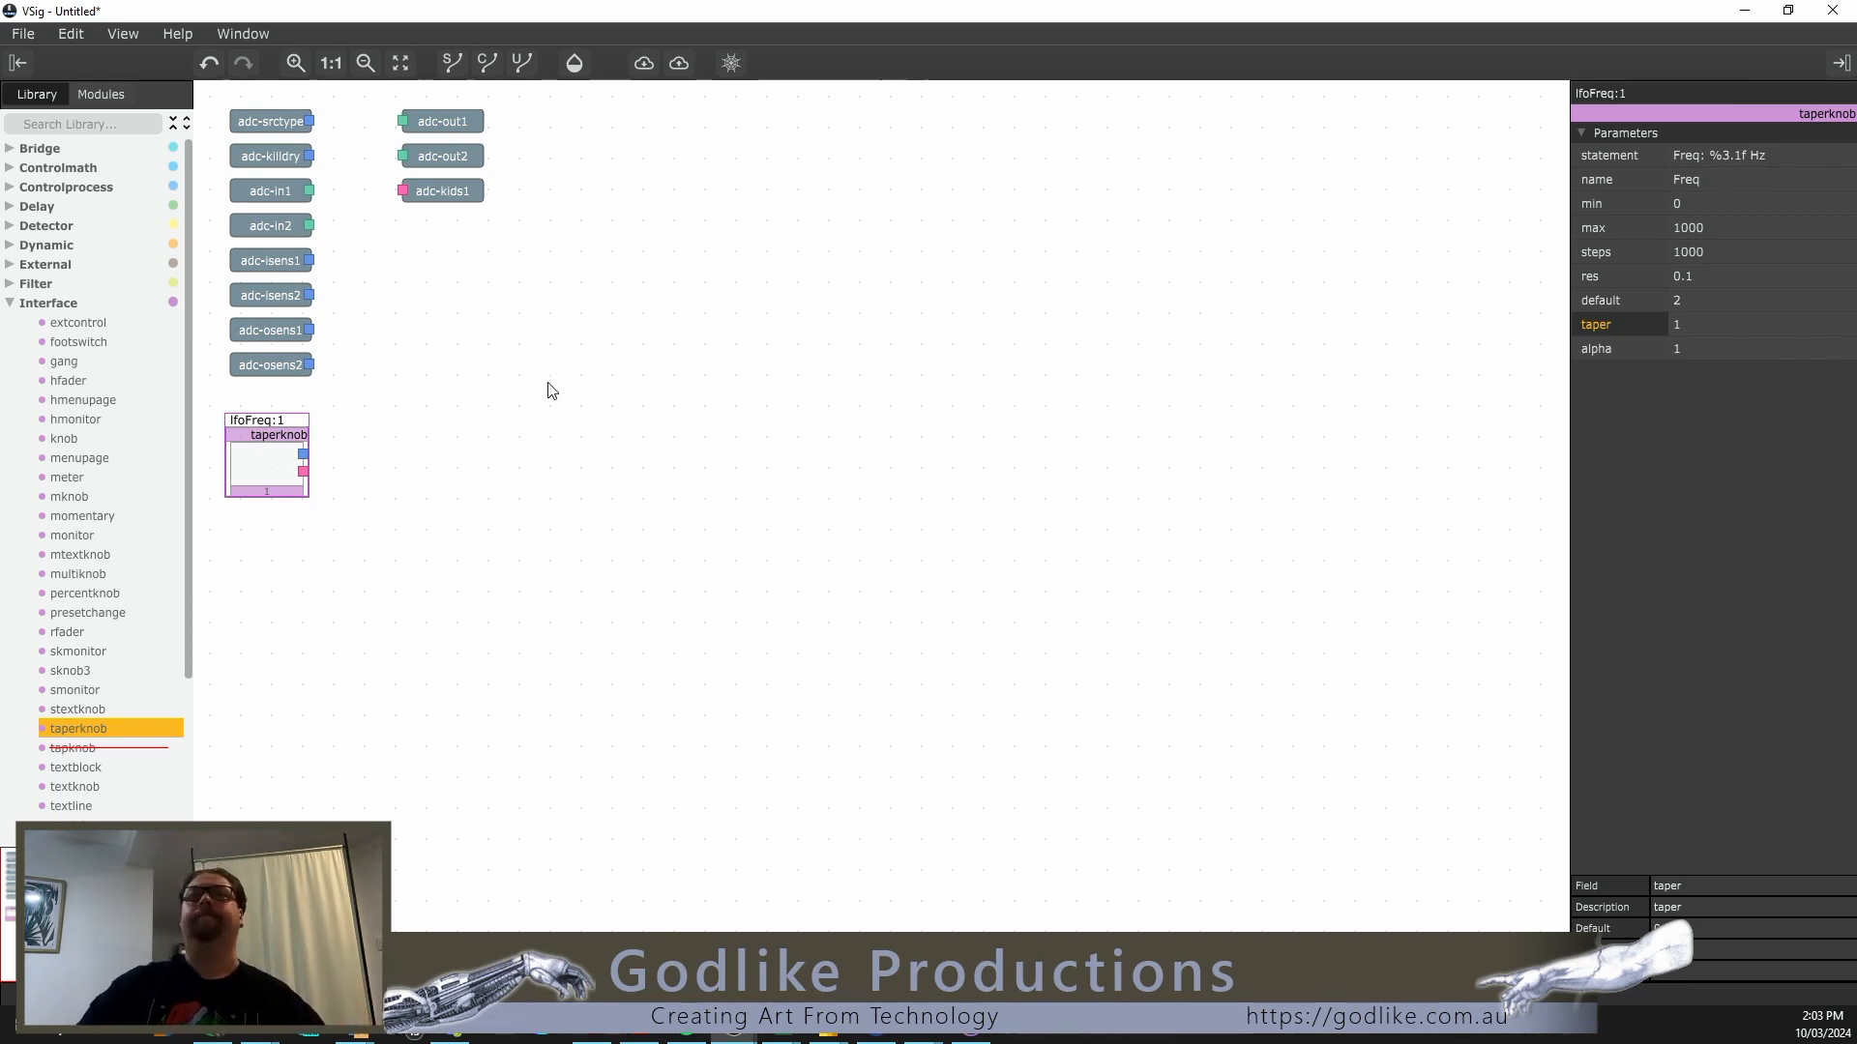
{"action": "left_click", "coordinate": [10, 303]}
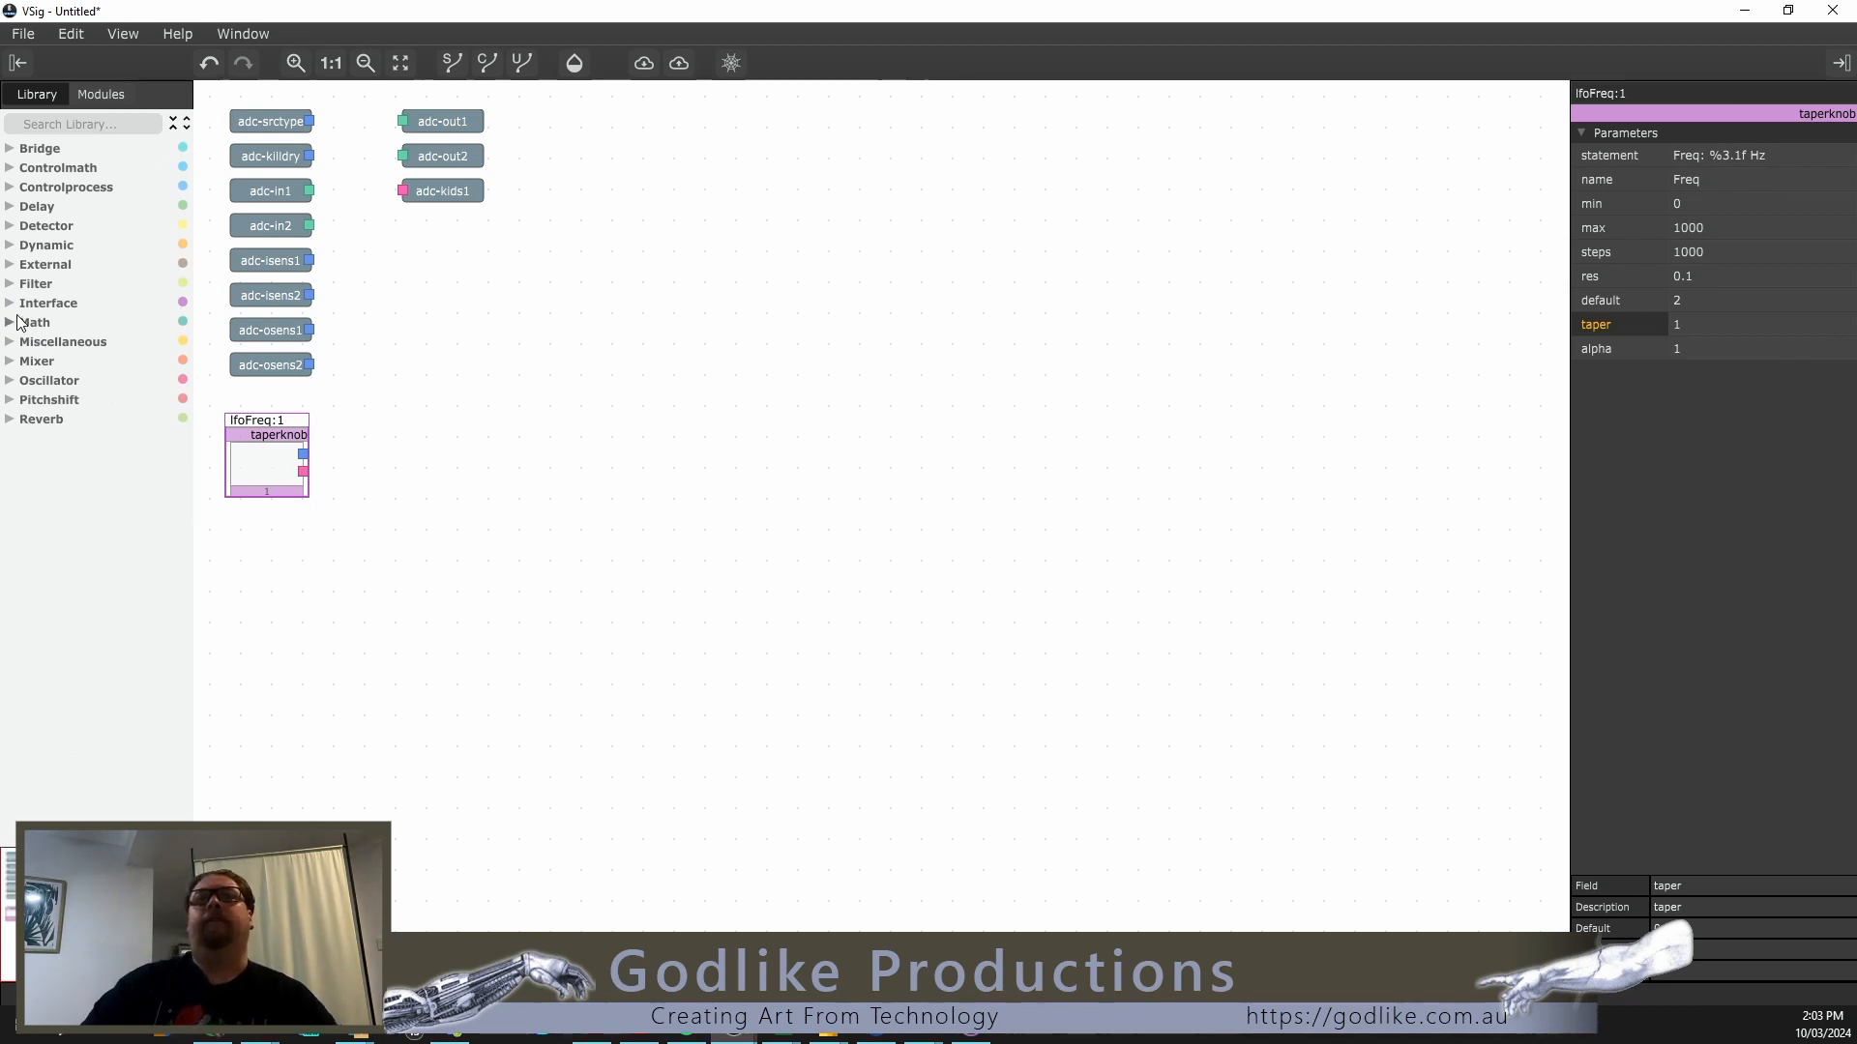
Step: Open the lfo module's help from the Oscillator category and read its control inputs, including wave, dutycycle and polarity
{"action": "left_click", "coordinate": [10, 380]}
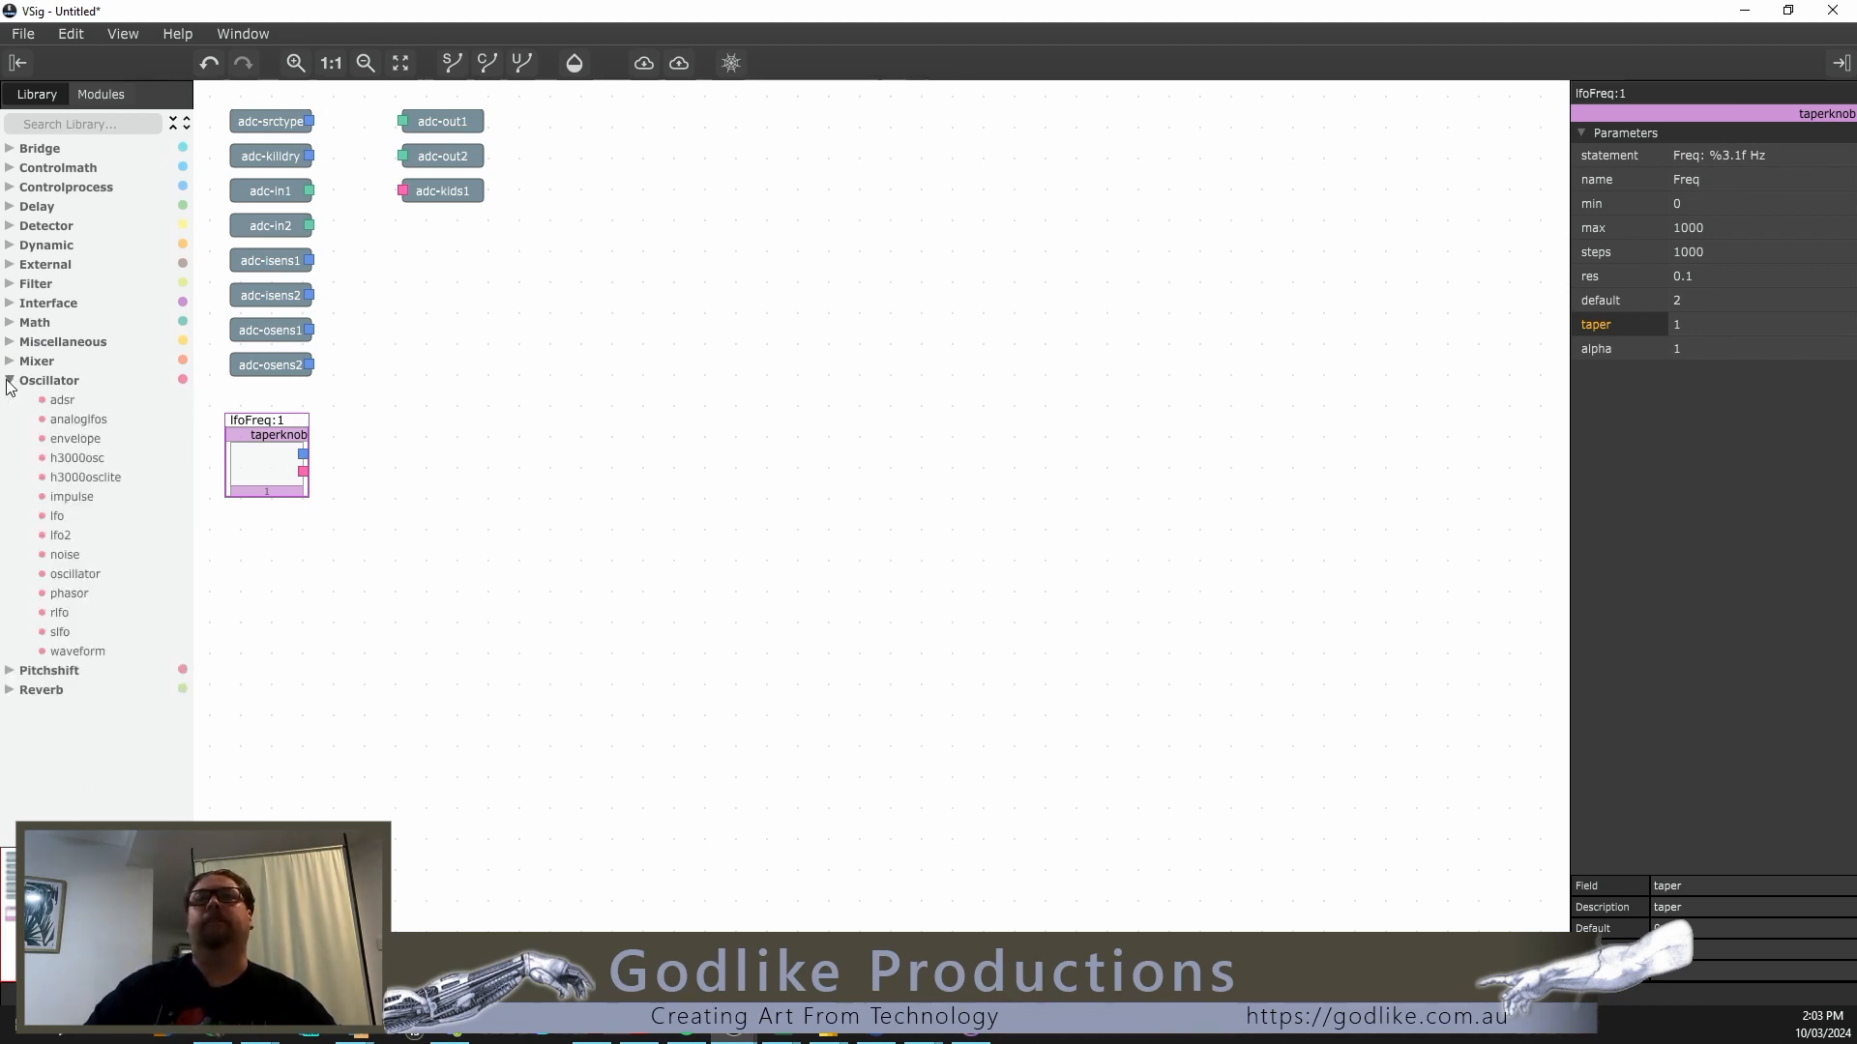
{"action": "left_click", "coordinate": [59, 518]}
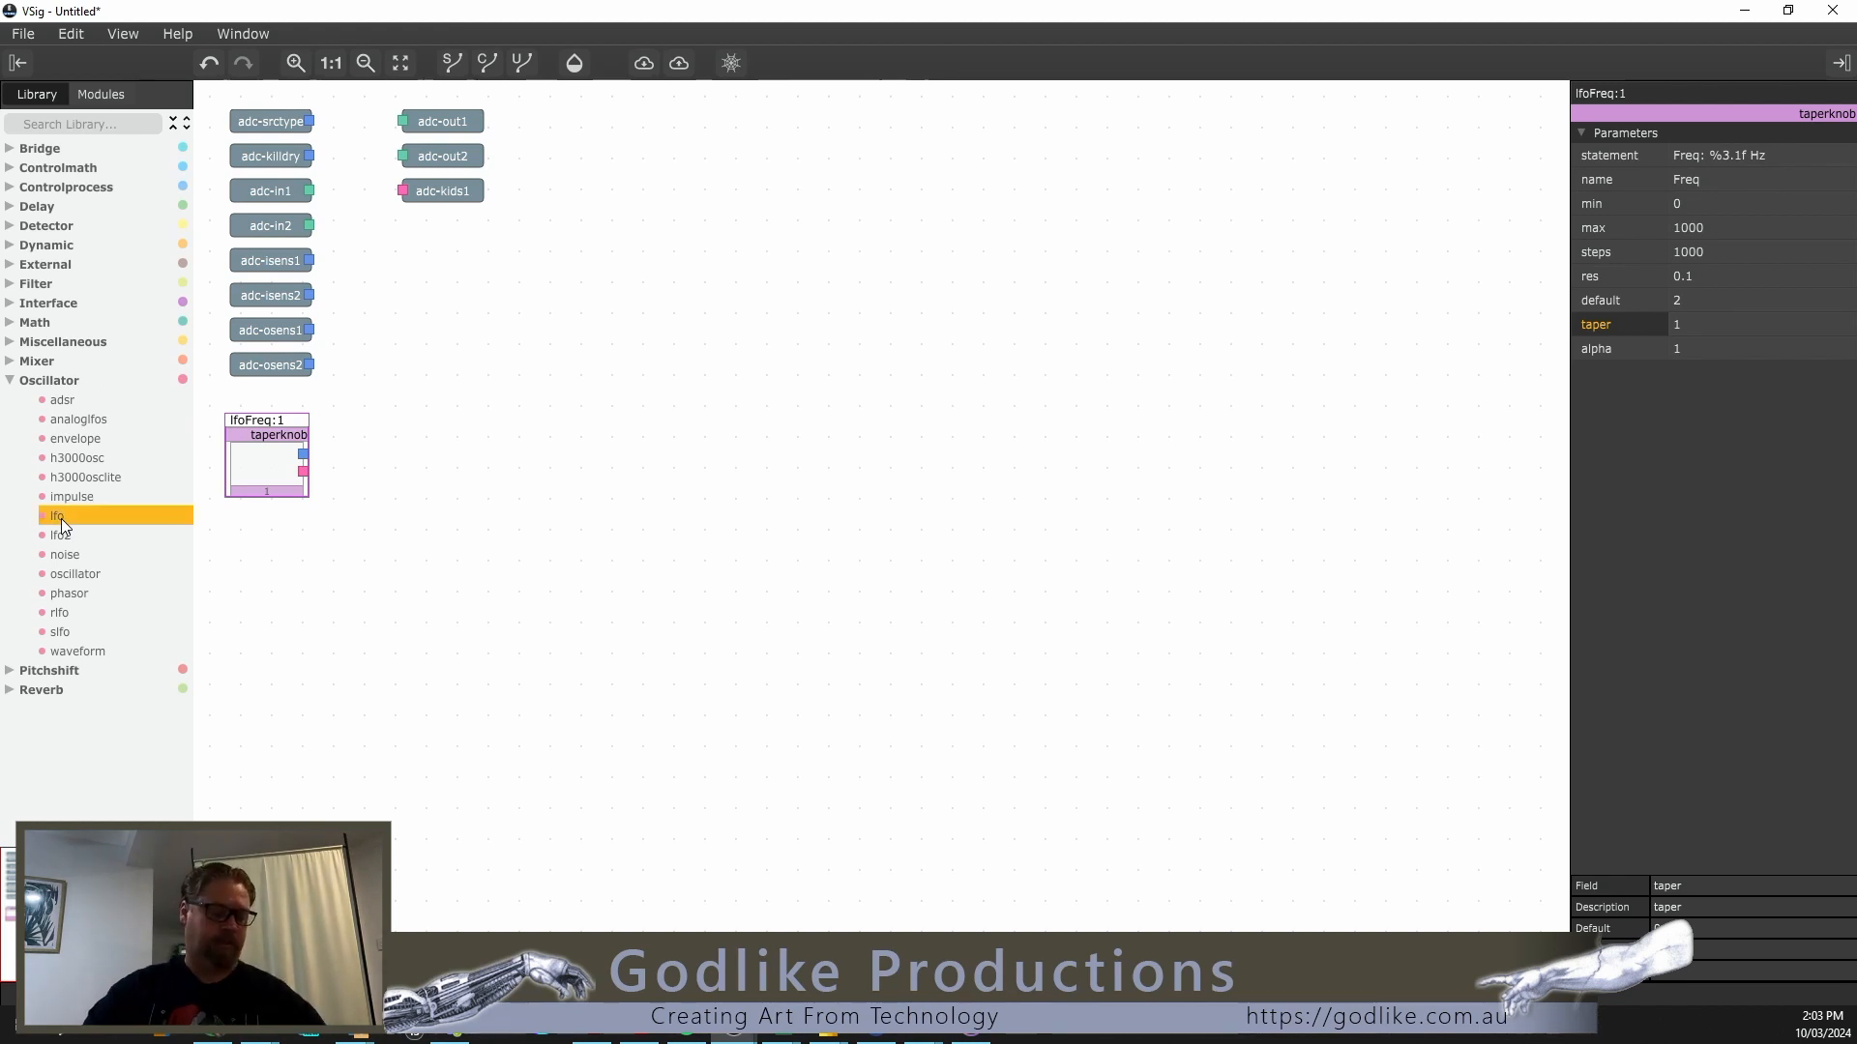
{"action": "double_click", "coordinate": [61, 519]}
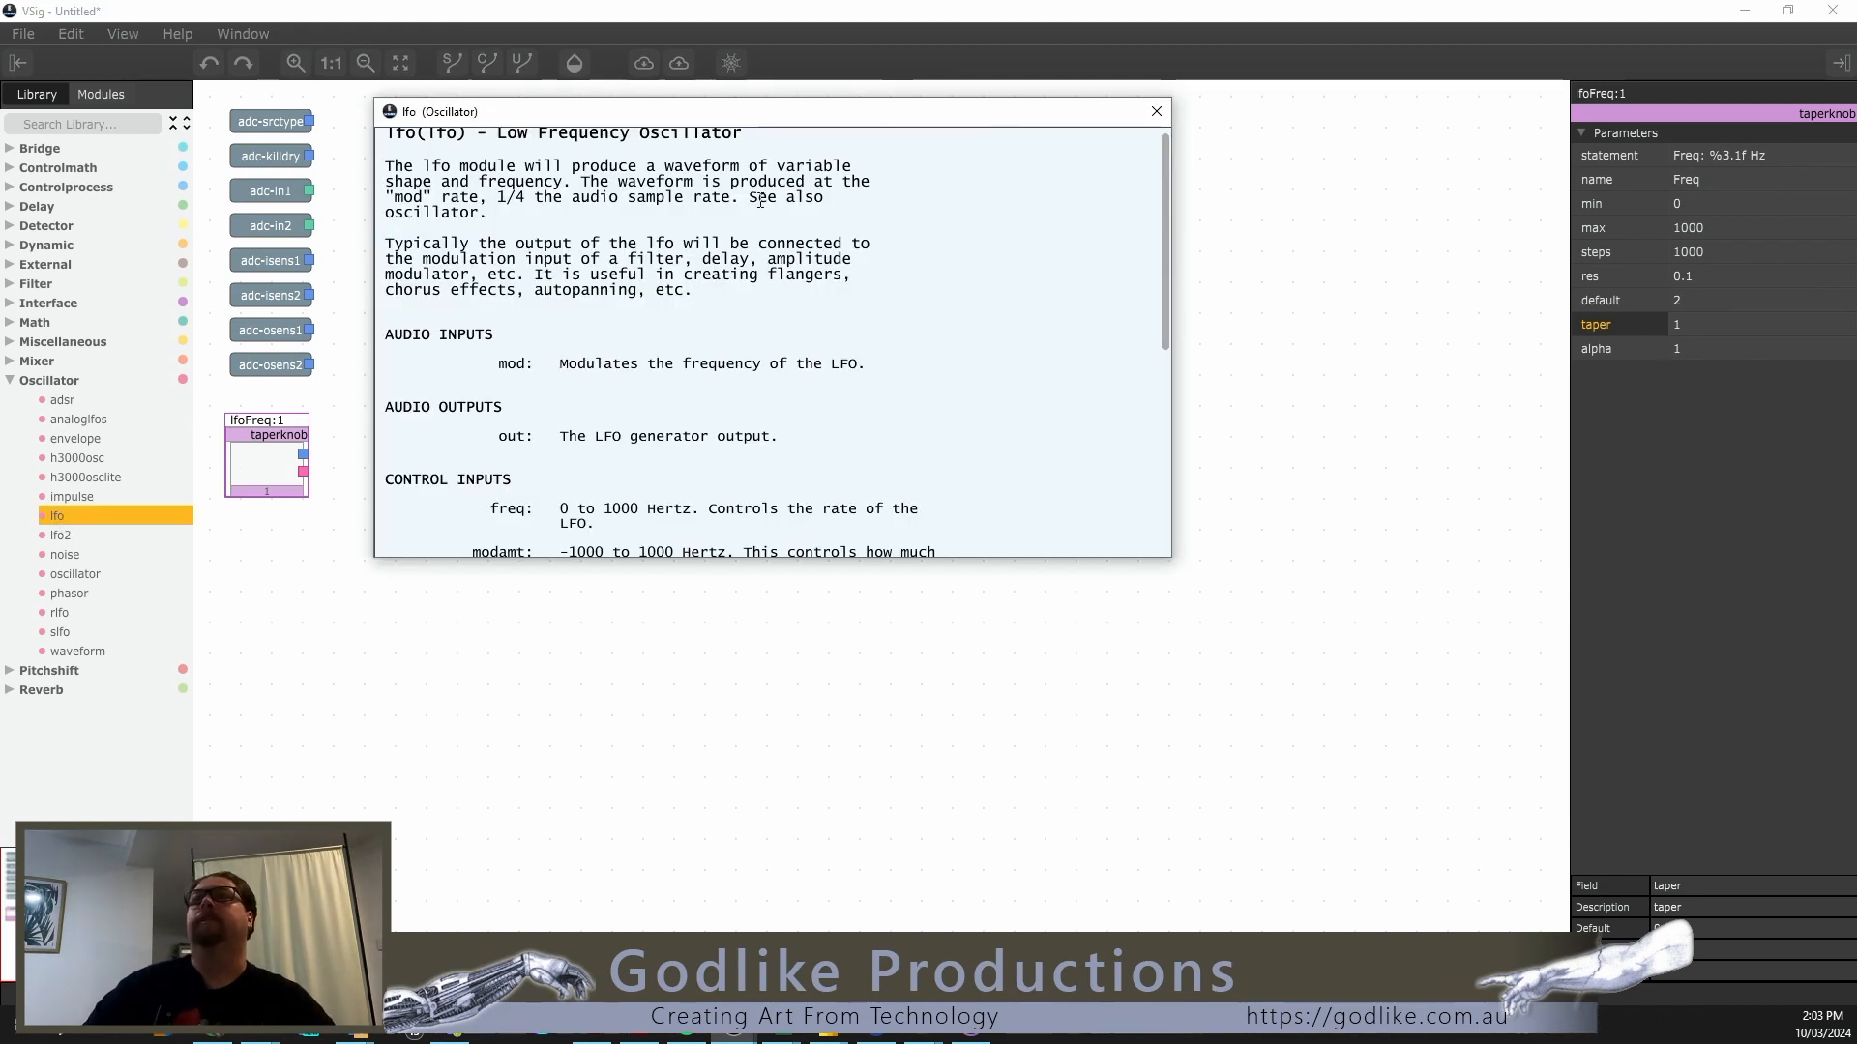
{"action": "scroll", "coordinate": [747, 350], "scroll_direction": "down", "scroll_amount": 2}
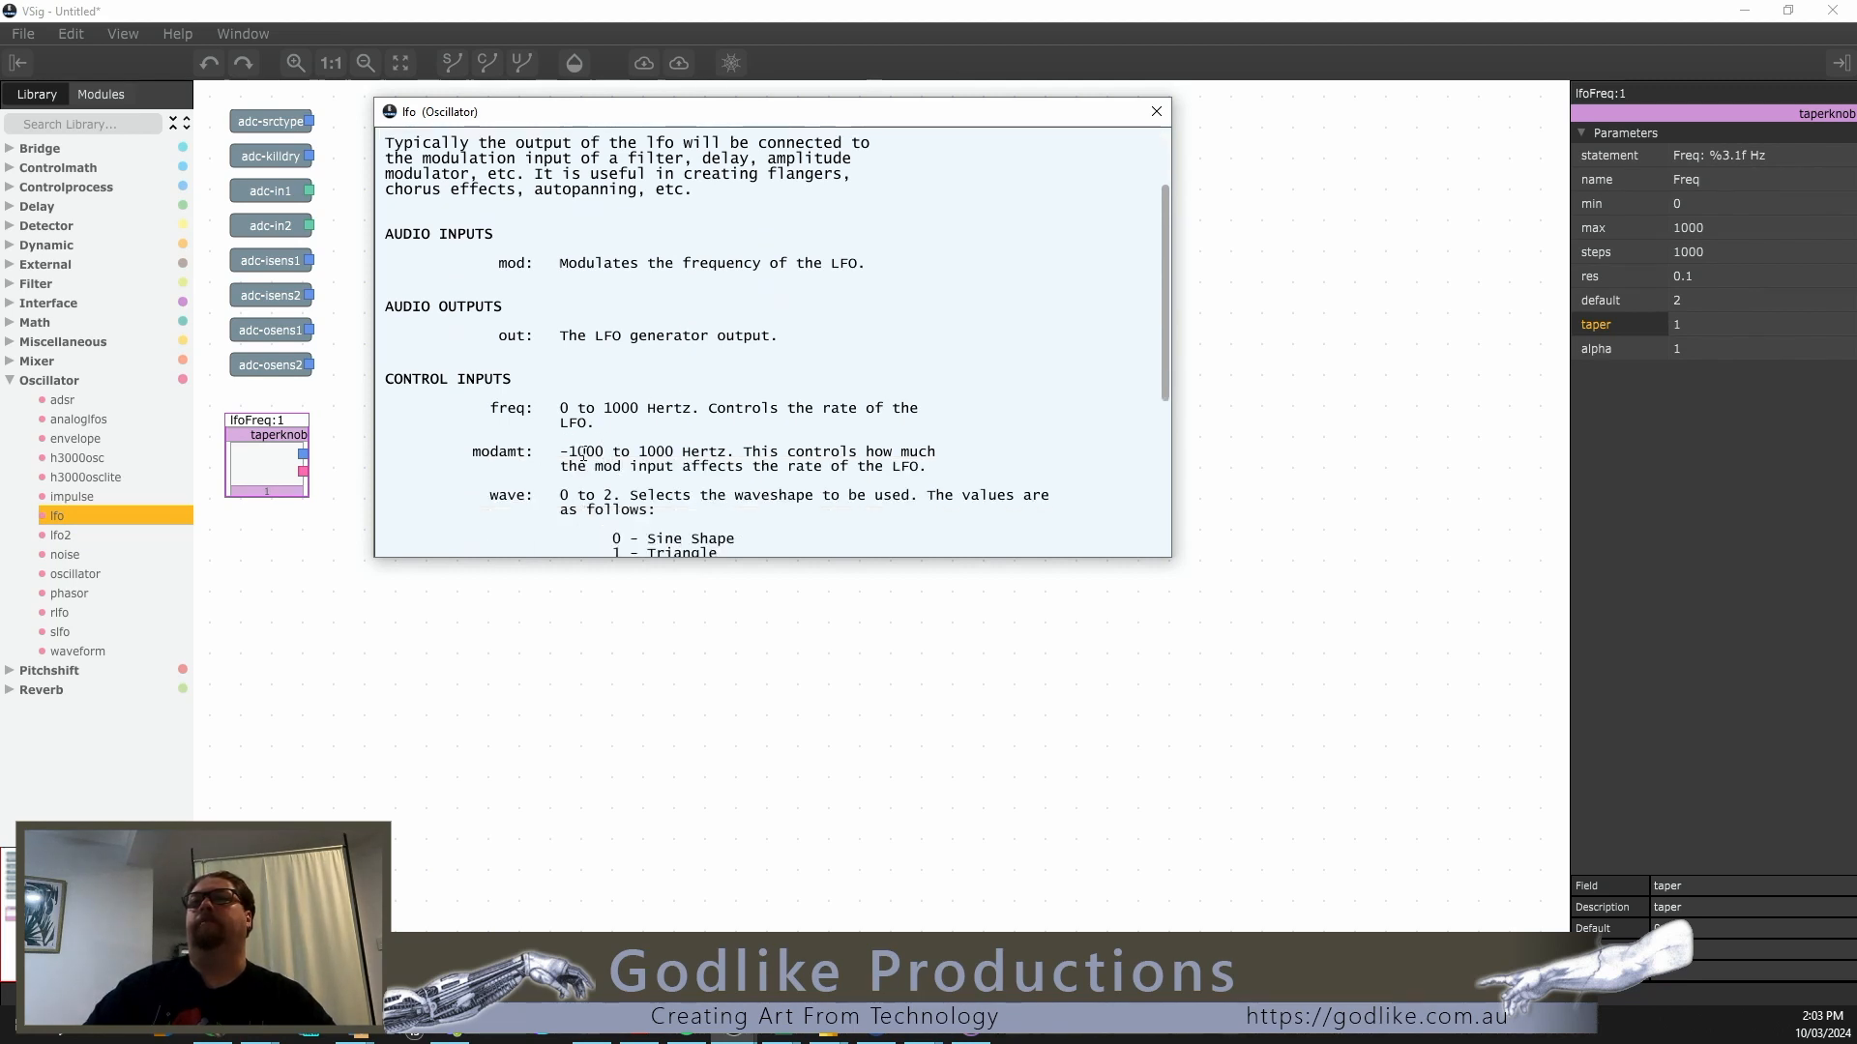
{"action": "scroll", "coordinate": [809, 444], "scroll_direction": "down", "scroll_amount": 3}
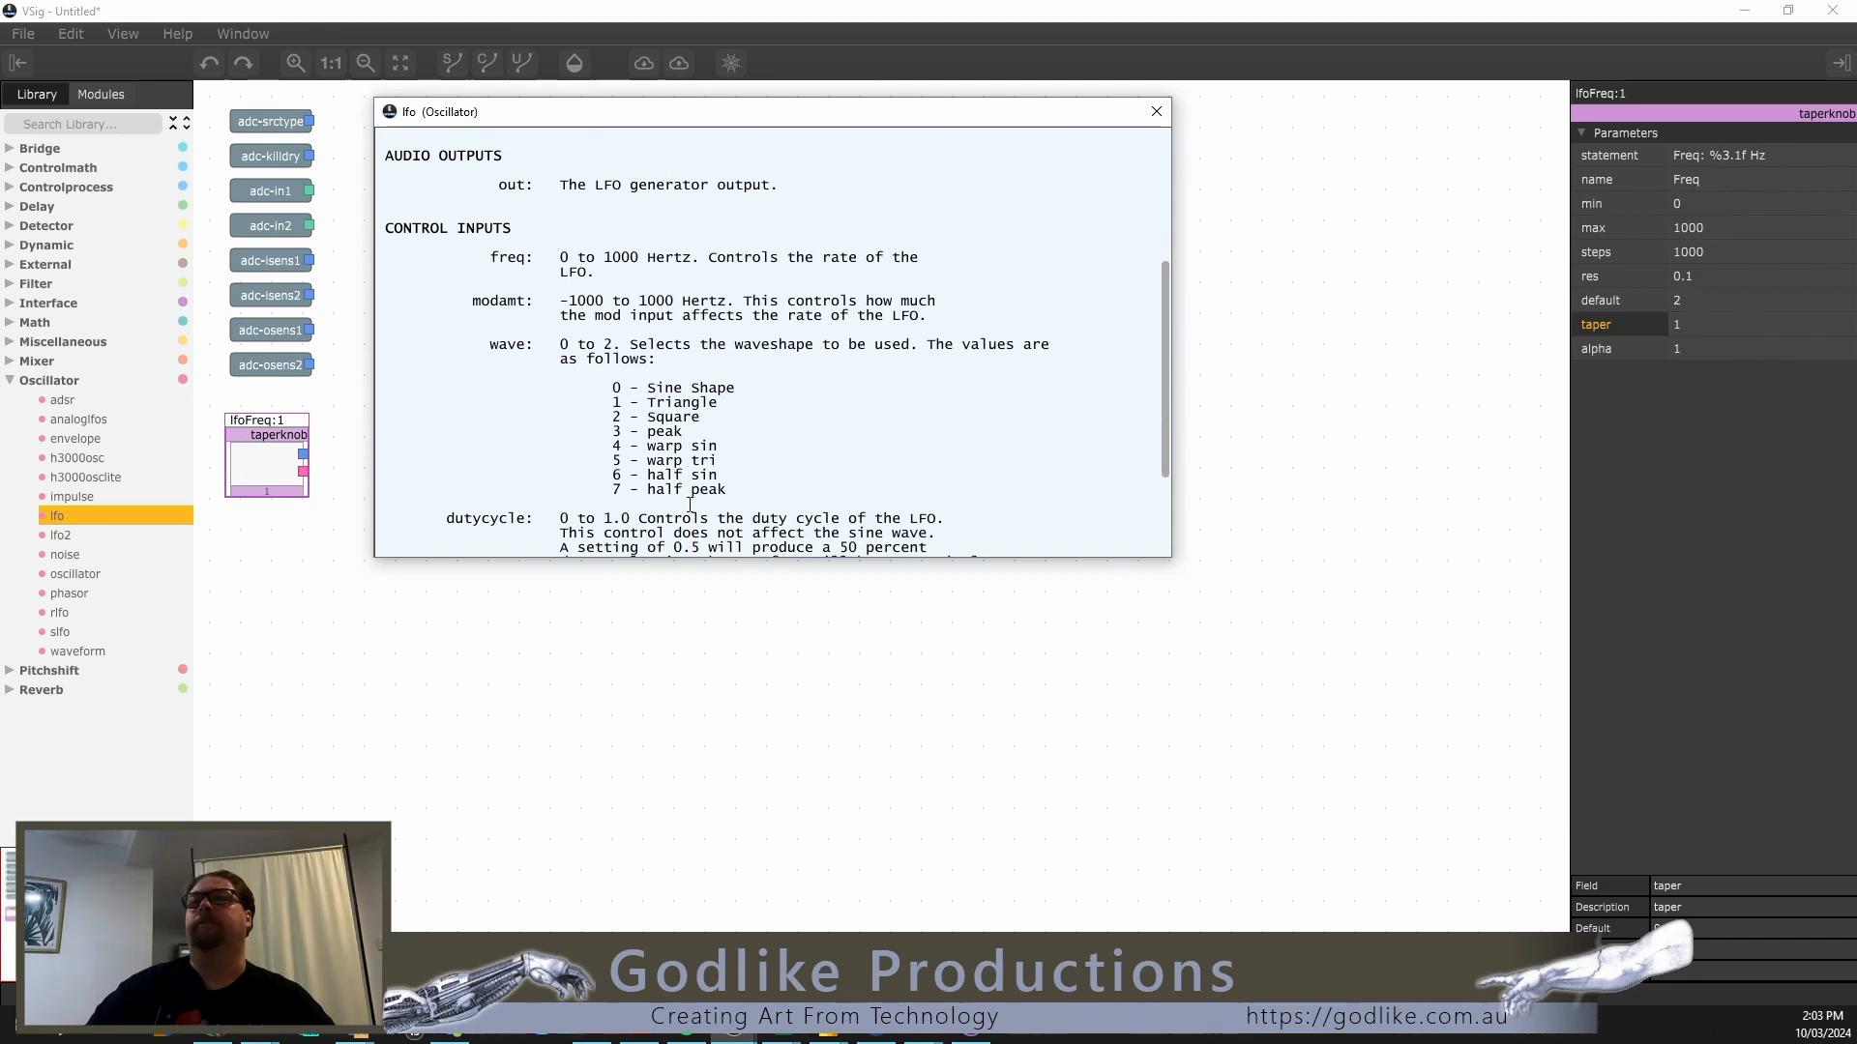
{"action": "scroll", "coordinate": [735, 401], "scroll_direction": "down", "scroll_amount": 3}
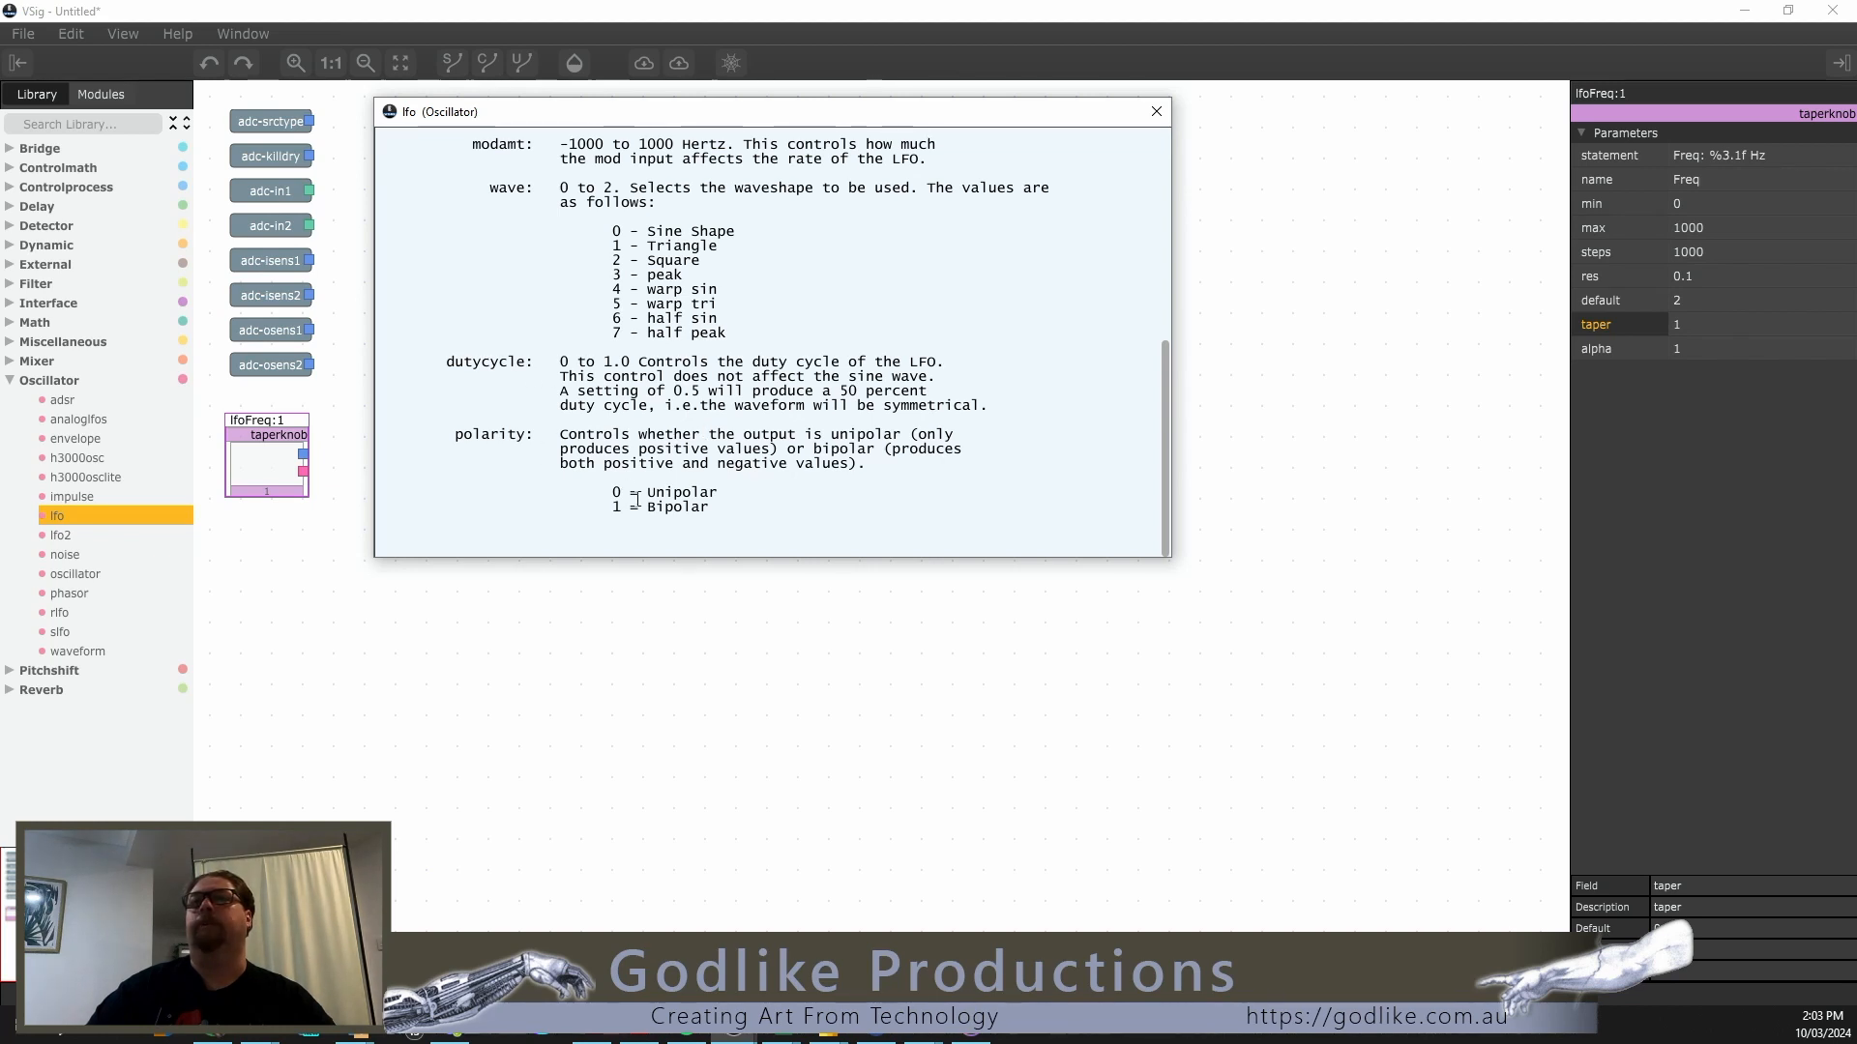
Step: Compare the help for the lfo2 and rlfo oscillators, reading their retrigger inputs and control inputs
{"action": "left_click", "coordinate": [60, 534]}
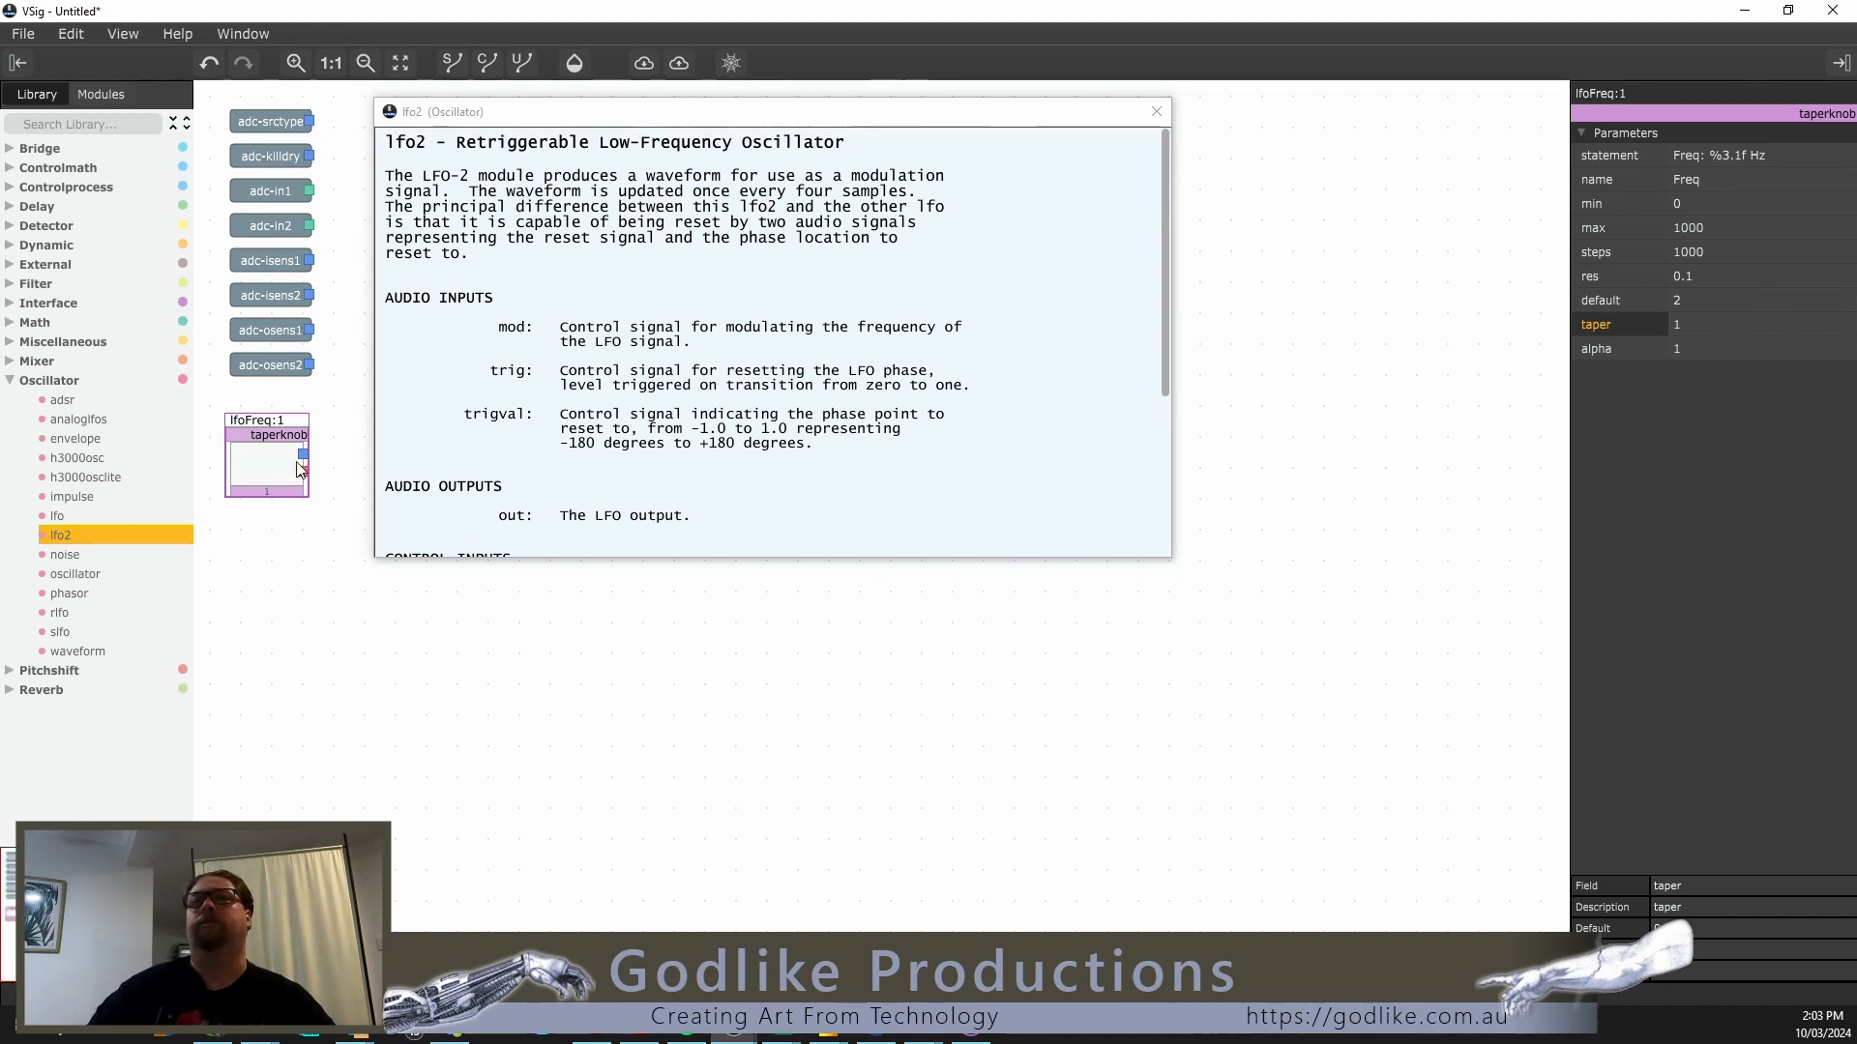
{"action": "scroll", "coordinate": [543, 380], "scroll_direction": "down", "scroll_amount": 5}
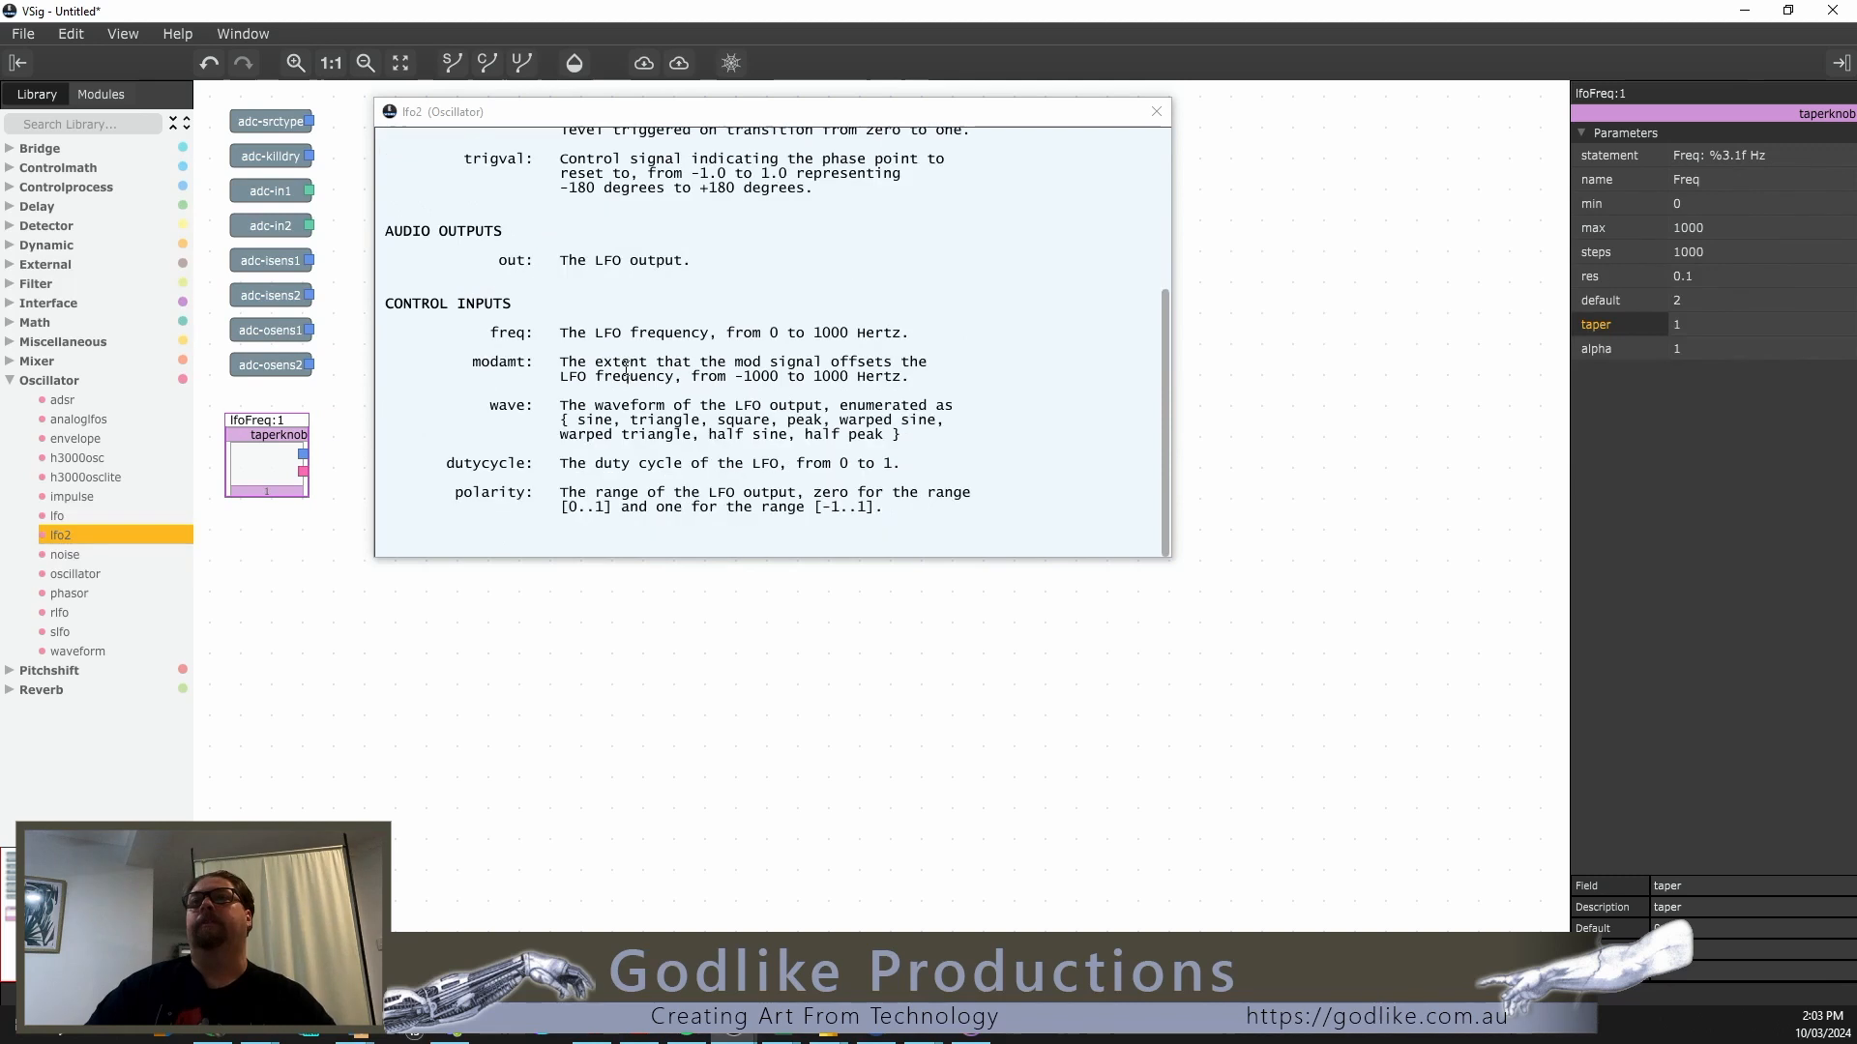
{"action": "left_click", "coordinate": [61, 611]}
{"action": "scroll", "coordinate": [490, 193], "scroll_direction": "up", "scroll_amount": 1}
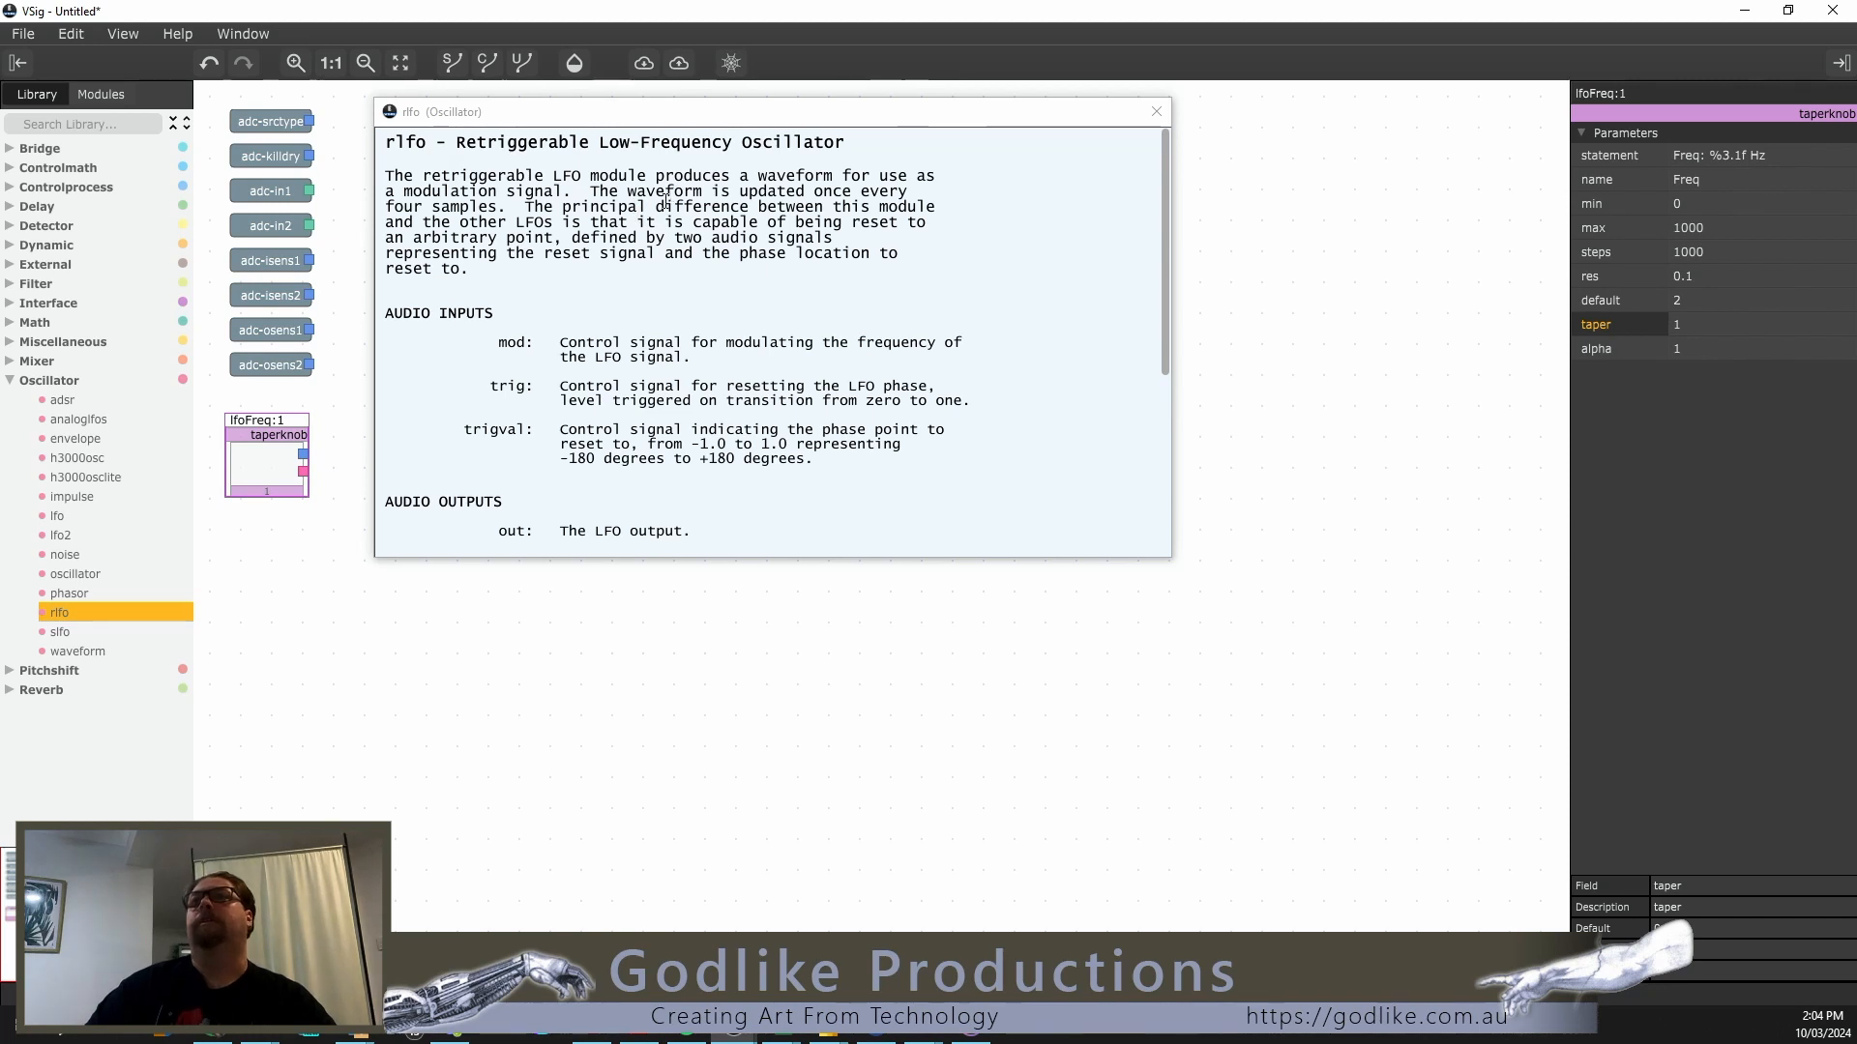
{"action": "scroll", "coordinate": [651, 226], "scroll_direction": "down", "scroll_amount": 5}
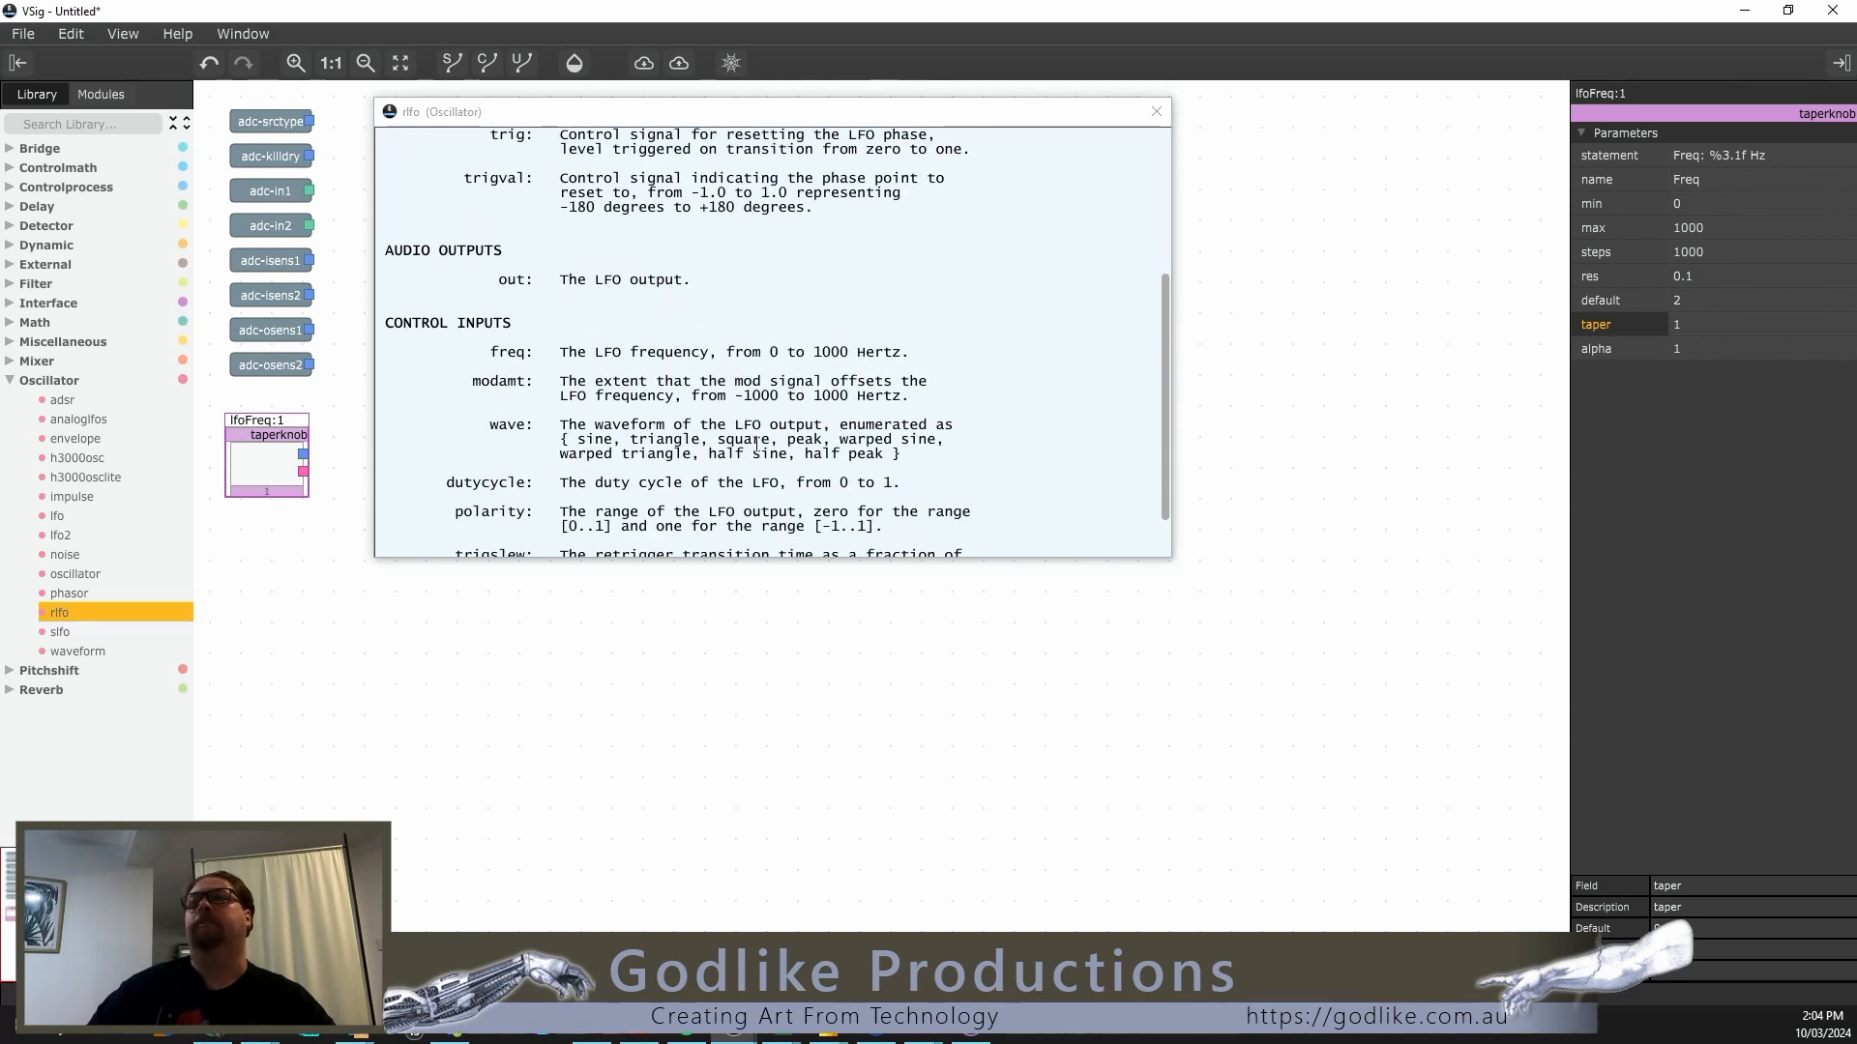
{"action": "scroll", "coordinate": [806, 453], "scroll_direction": "down", "scroll_amount": 2}
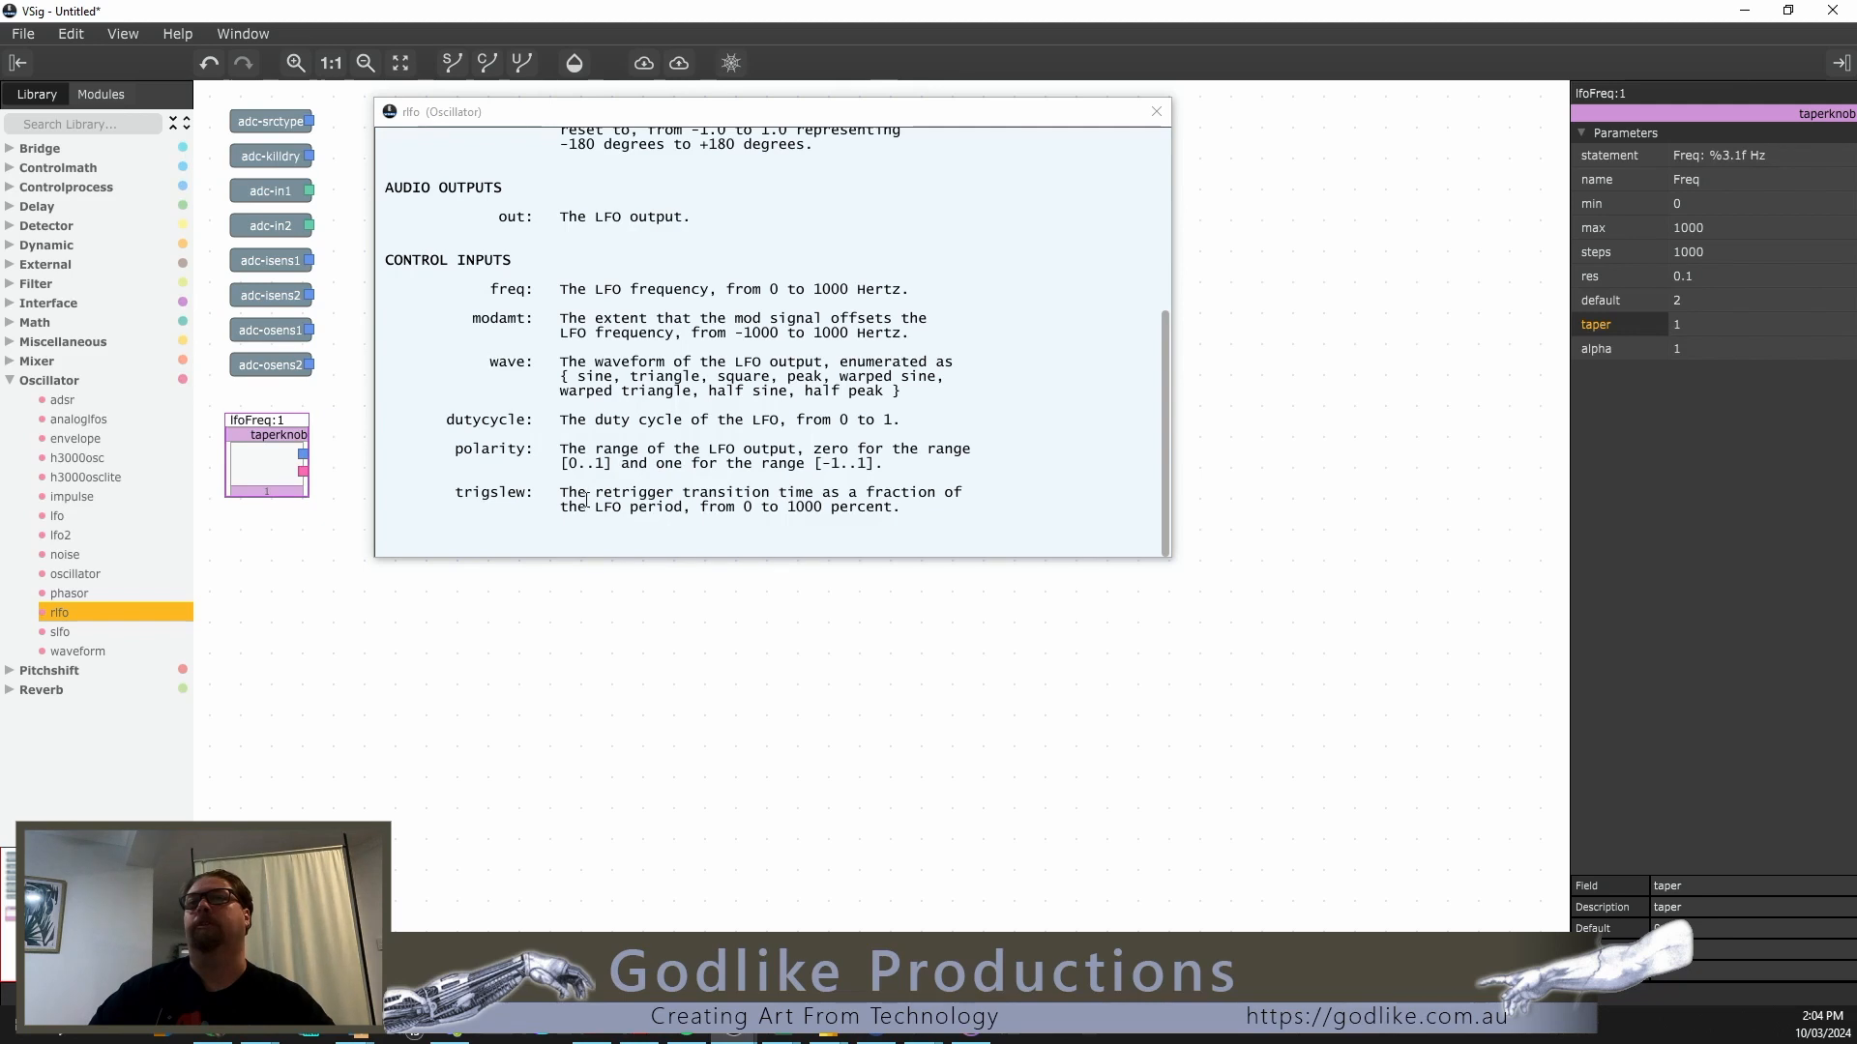
{"action": "scroll", "coordinate": [600, 387], "scroll_direction": "up", "scroll_amount": 5}
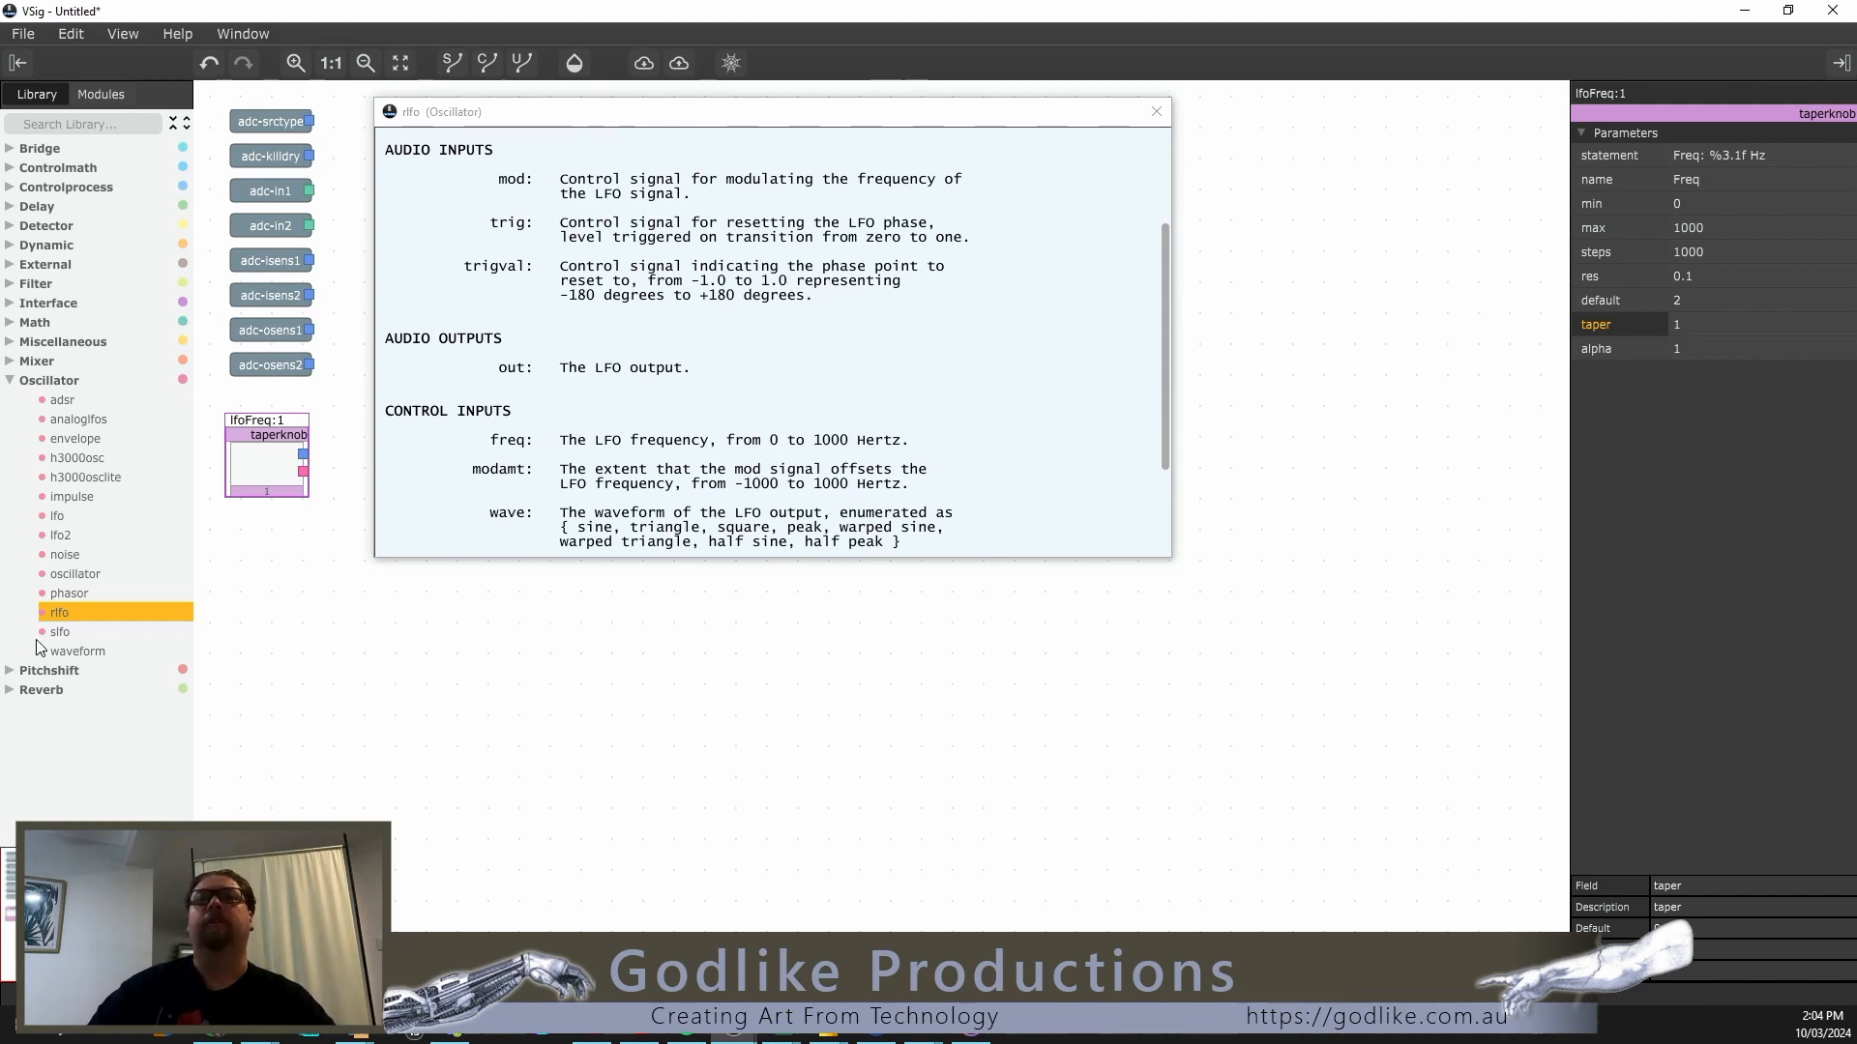
Step: Read the slfo oscillator's help on synchronization, mode and phase, return to the rlfo help and close it
{"action": "left_click", "coordinate": [60, 631]}
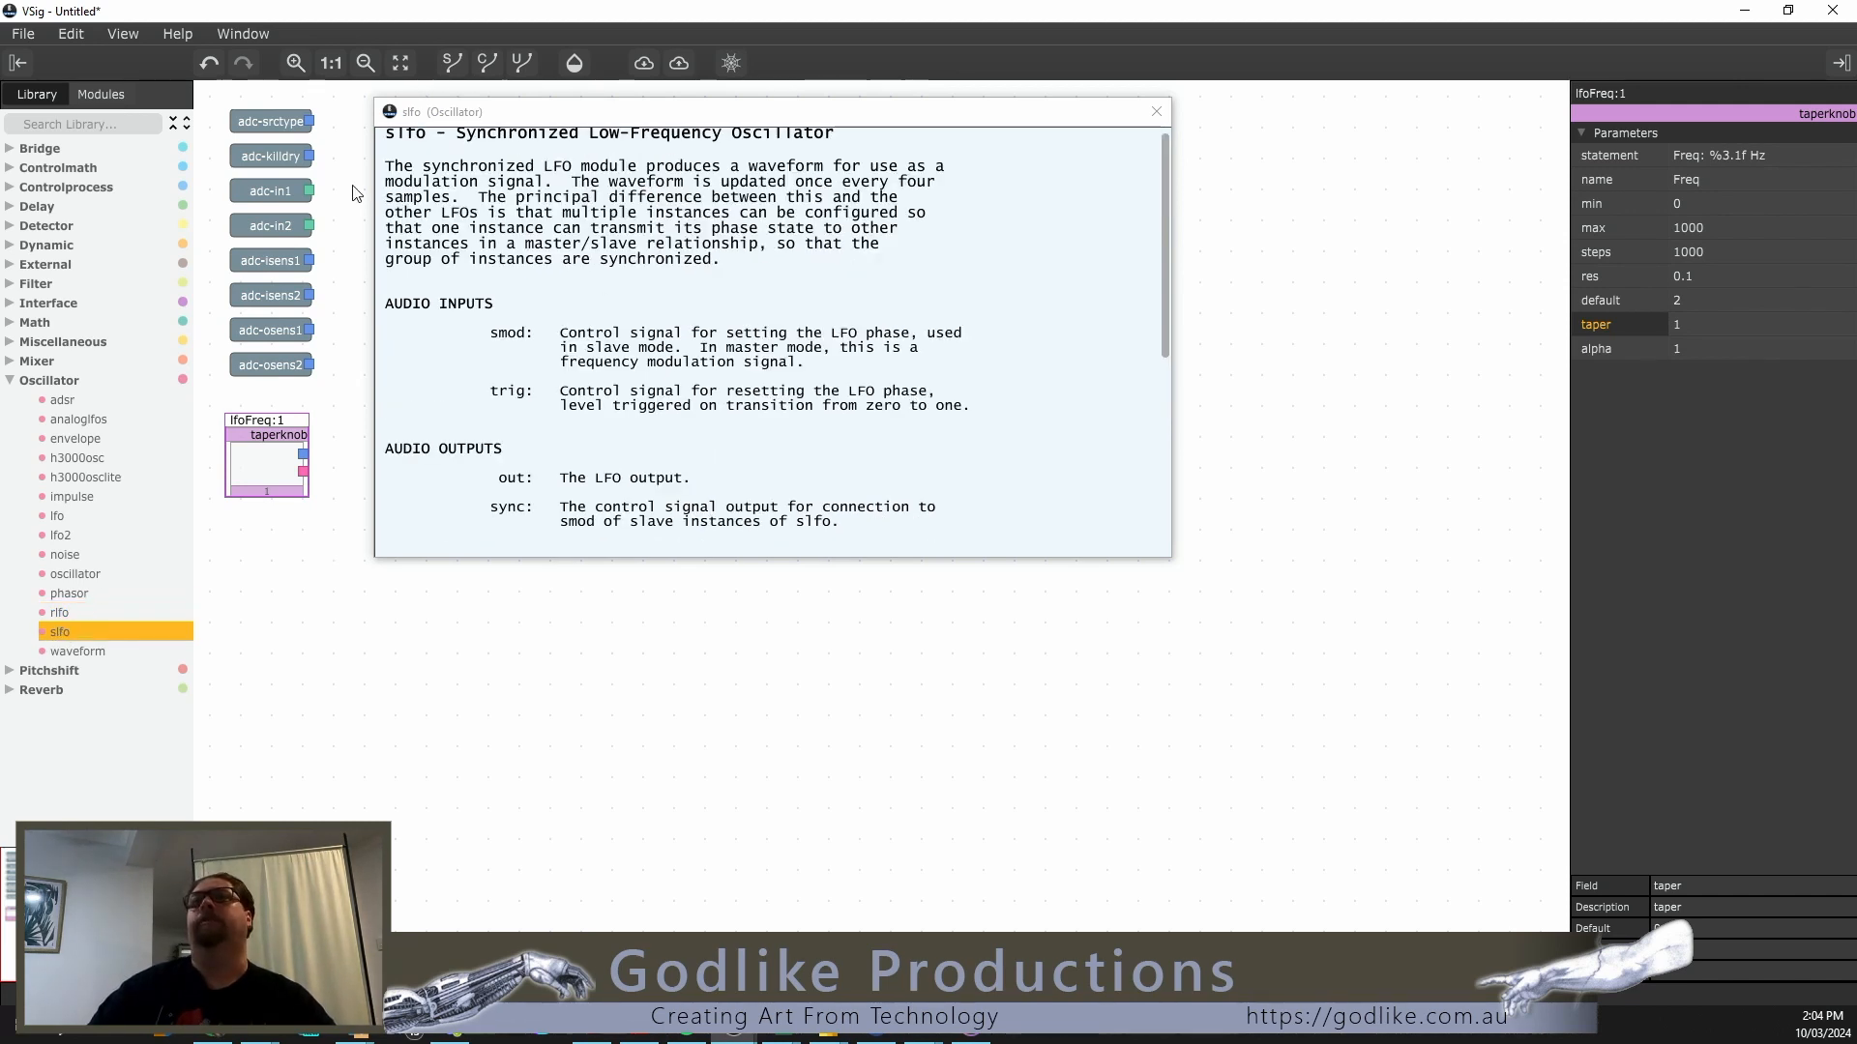
{"action": "scroll", "coordinate": [652, 262], "scroll_direction": "up", "scroll_amount": 1}
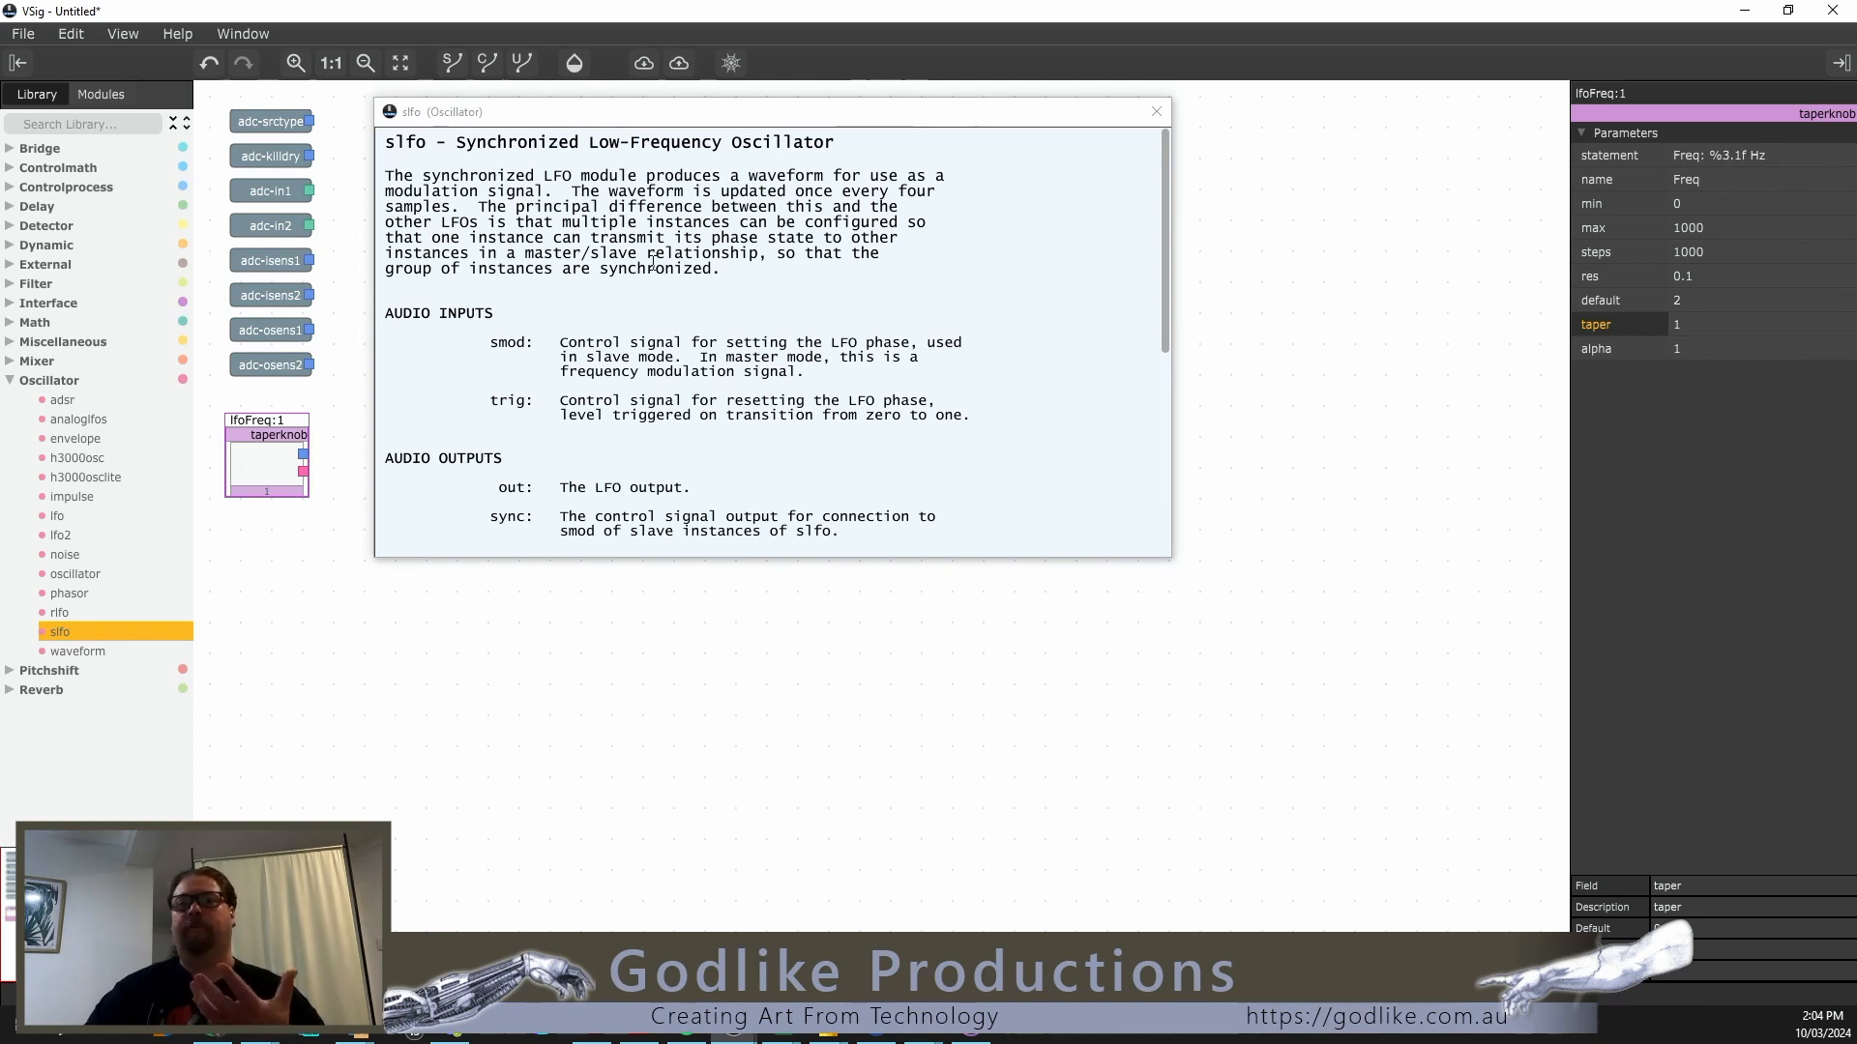
{"action": "scroll", "coordinate": [644, 422], "scroll_direction": "down", "scroll_amount": 8}
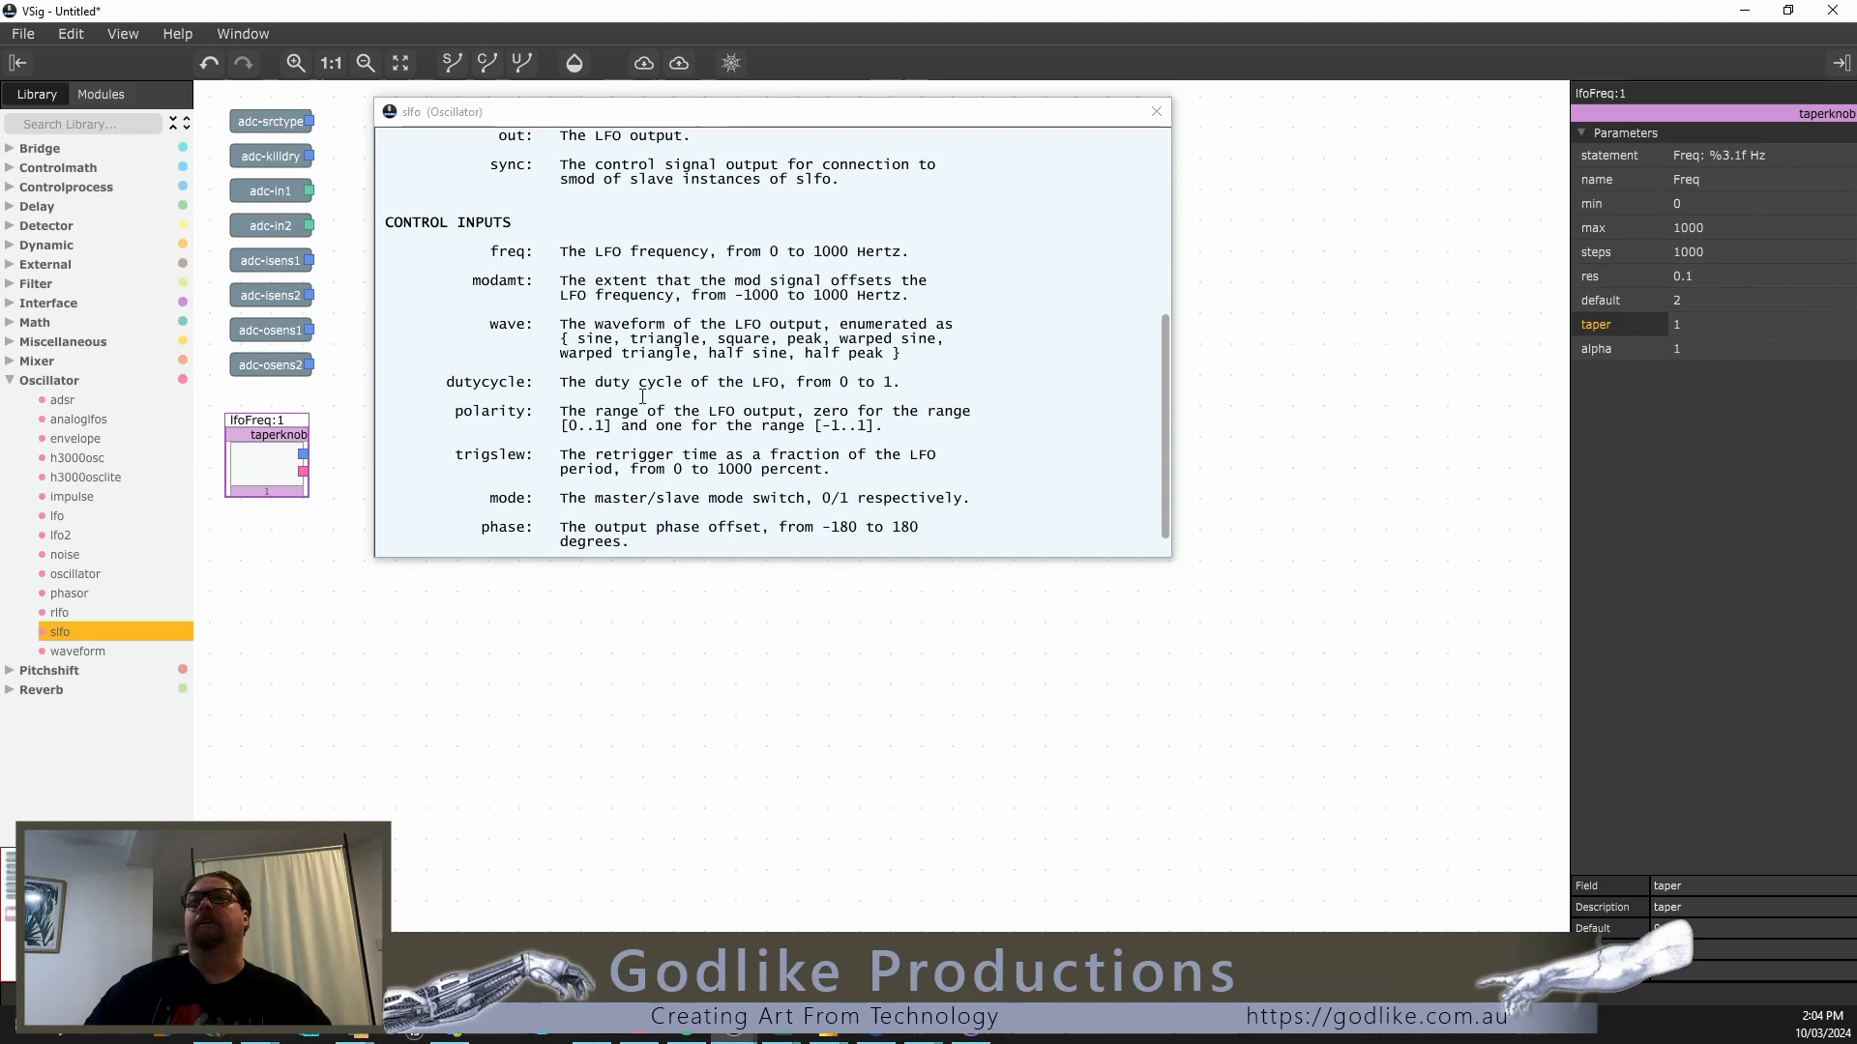
{"action": "scroll", "coordinate": [643, 422], "scroll_direction": "down", "scroll_amount": 1}
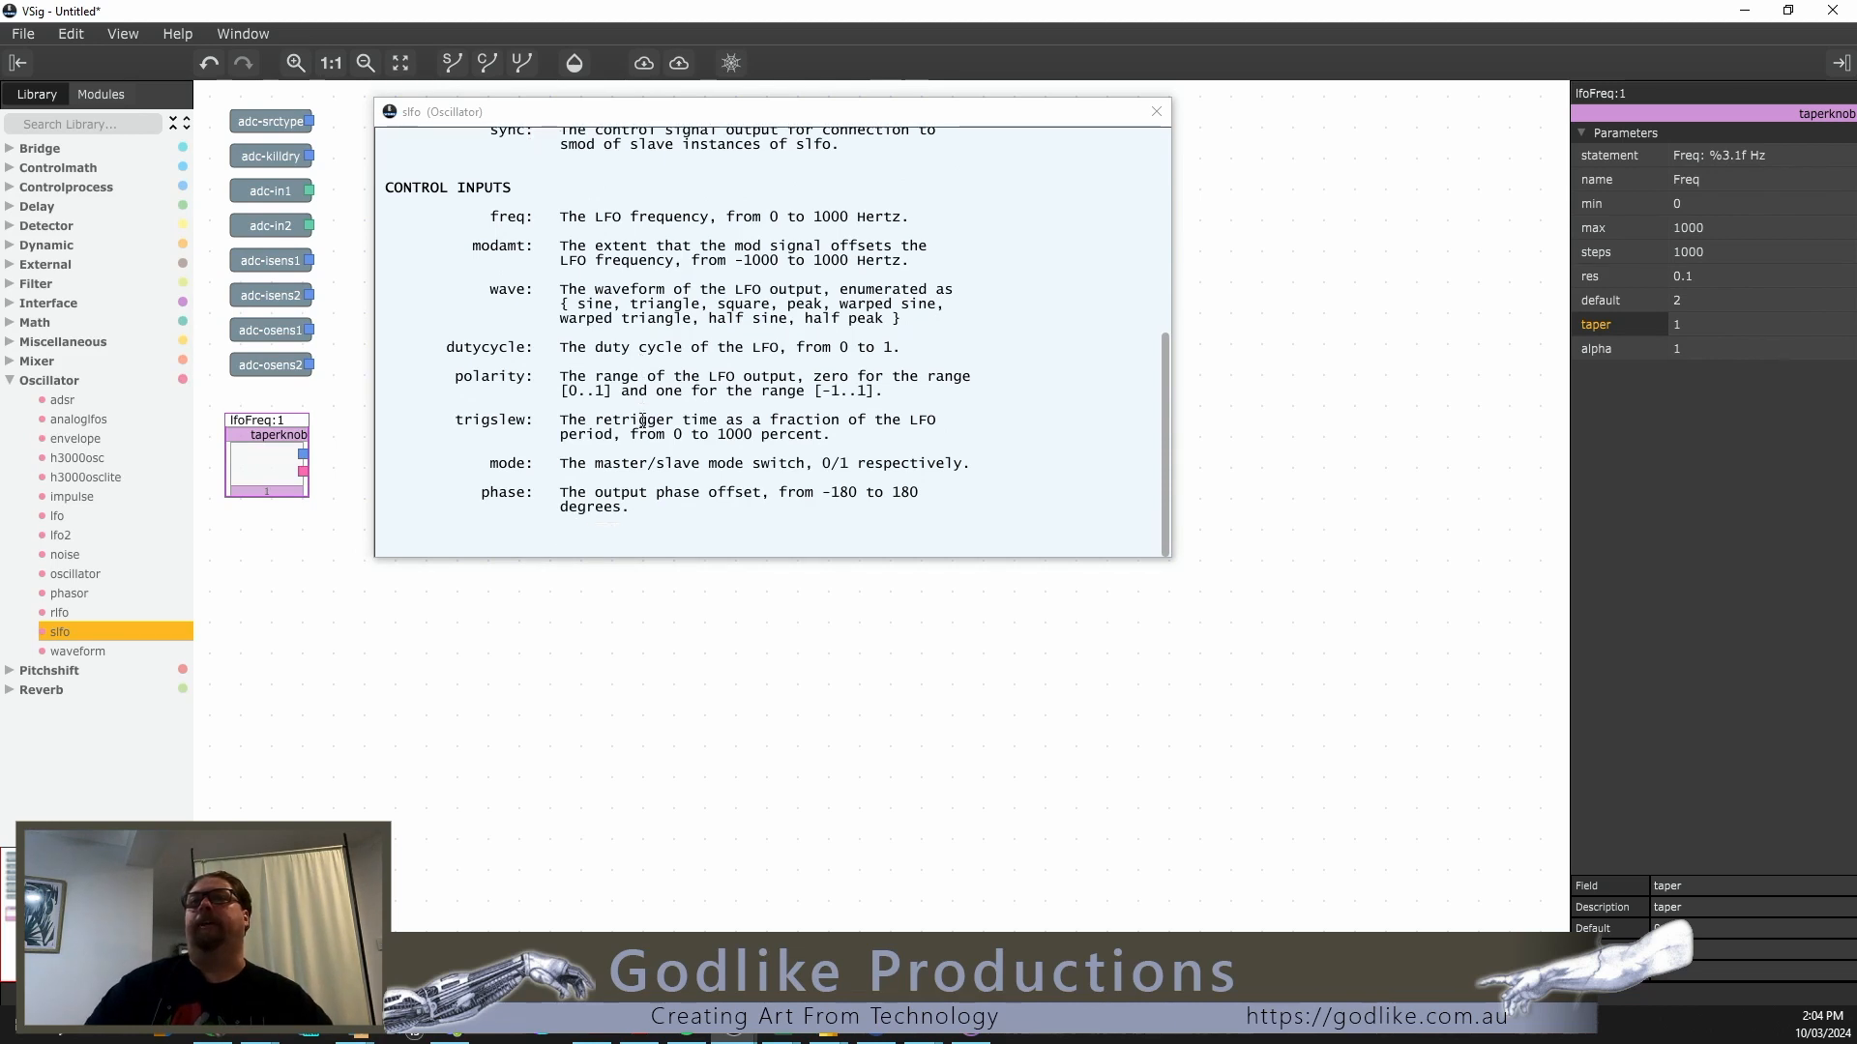
{"action": "left_click", "coordinate": [60, 612]}
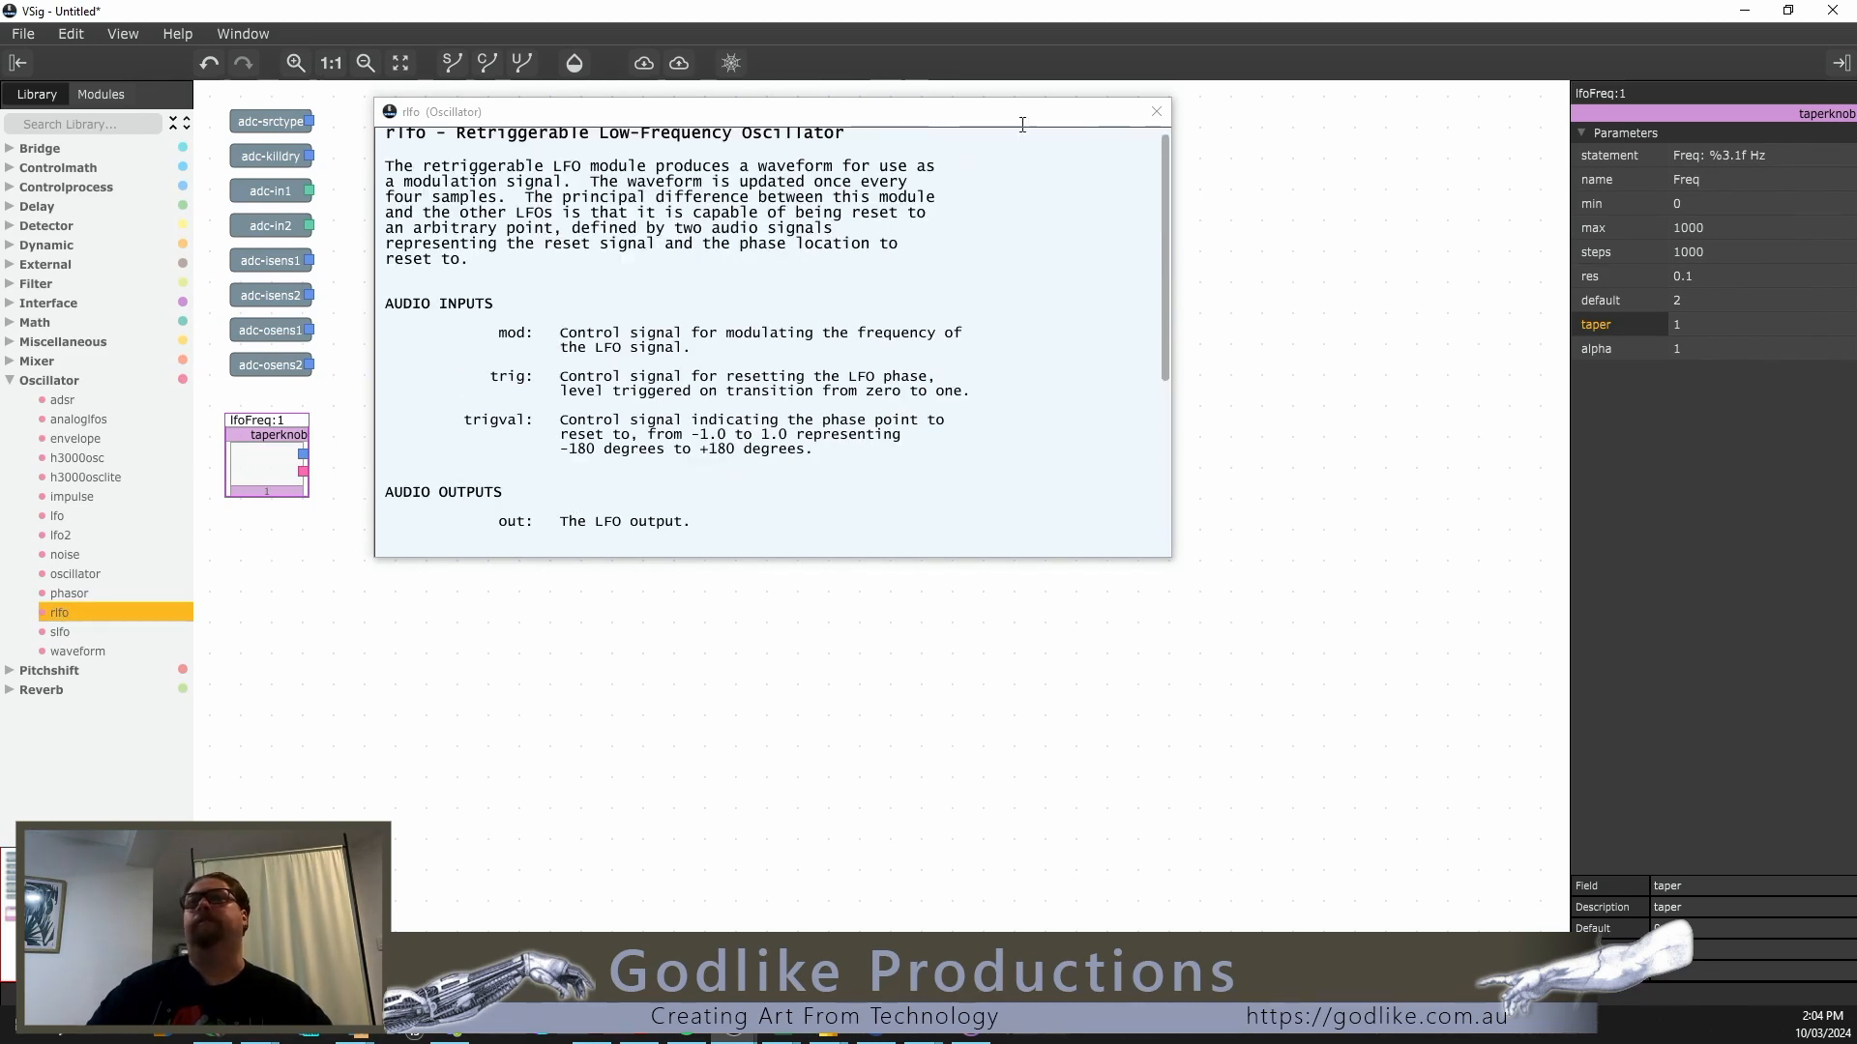
{"action": "left_click", "coordinate": [1151, 120]}
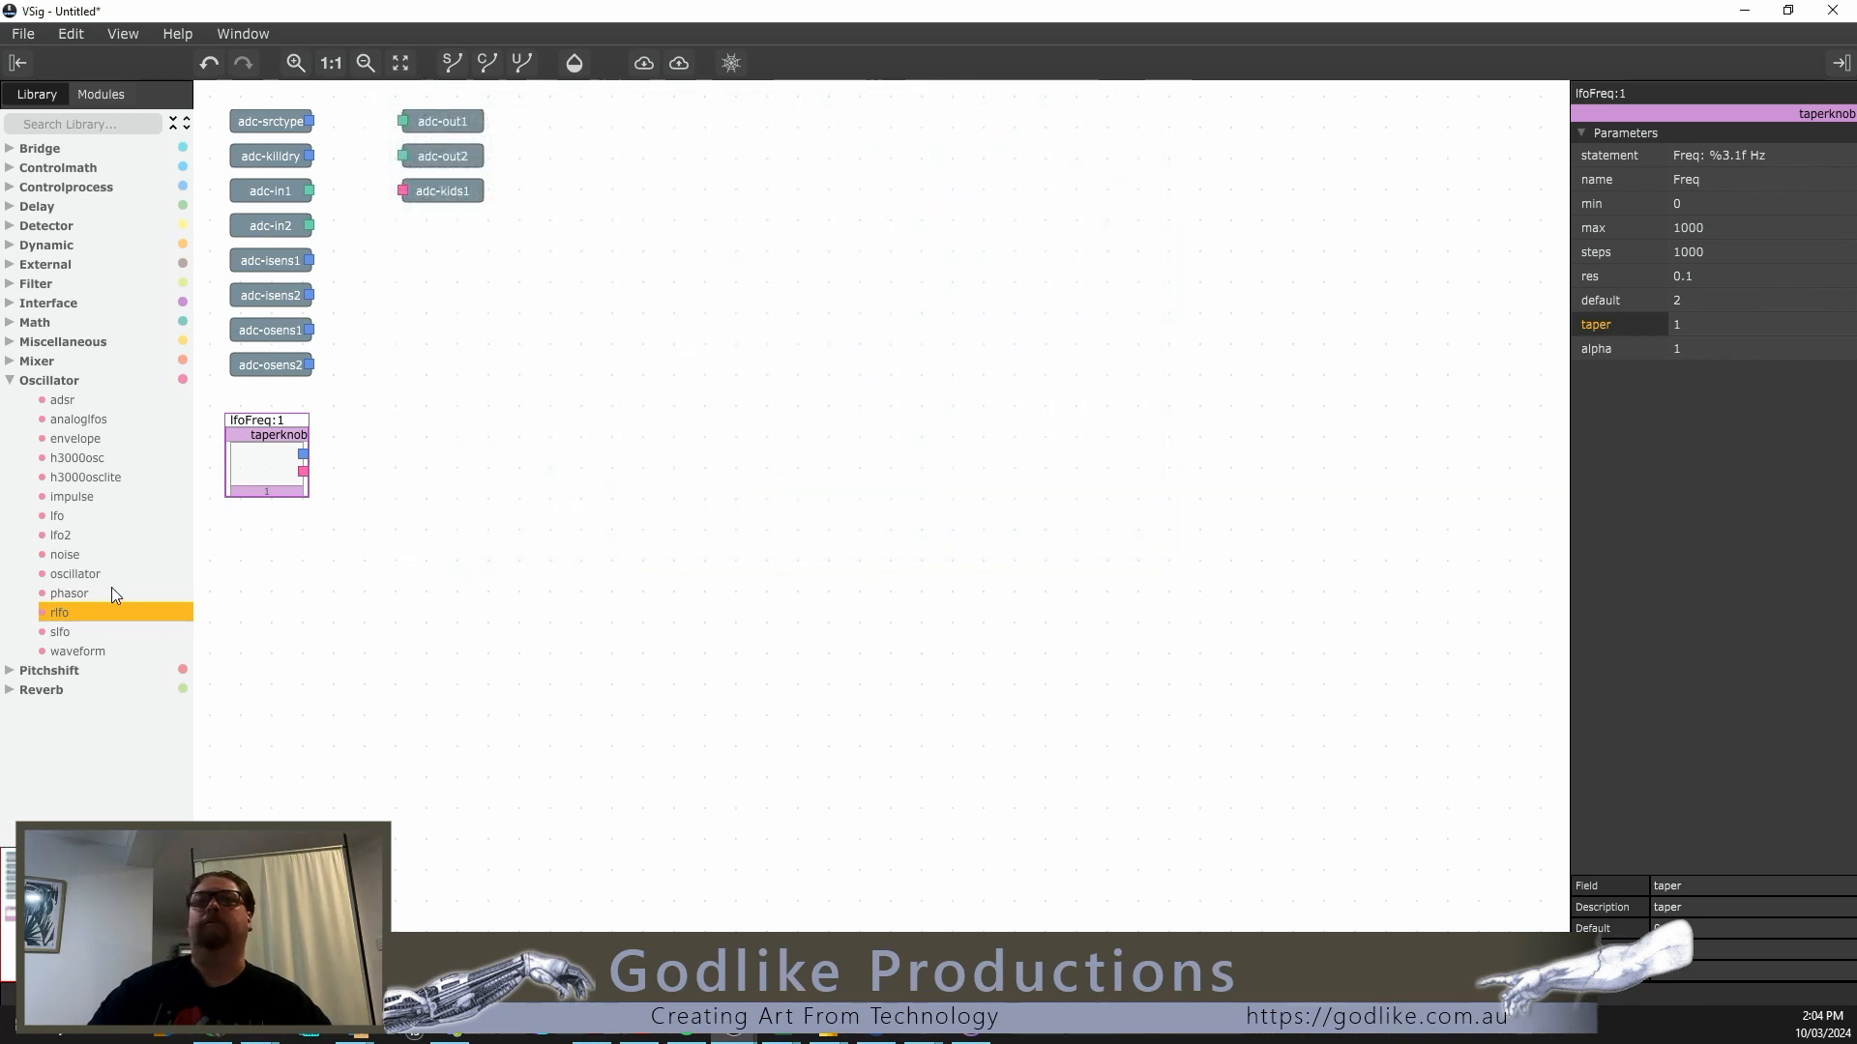
Step: Add an rlfo module beside the lfoFreq:1 knob and connect the knob's out to the rlfo's freq input
{"action": "left_click_drag", "start_coordinate": [61, 611], "coordinate": [515, 333]}
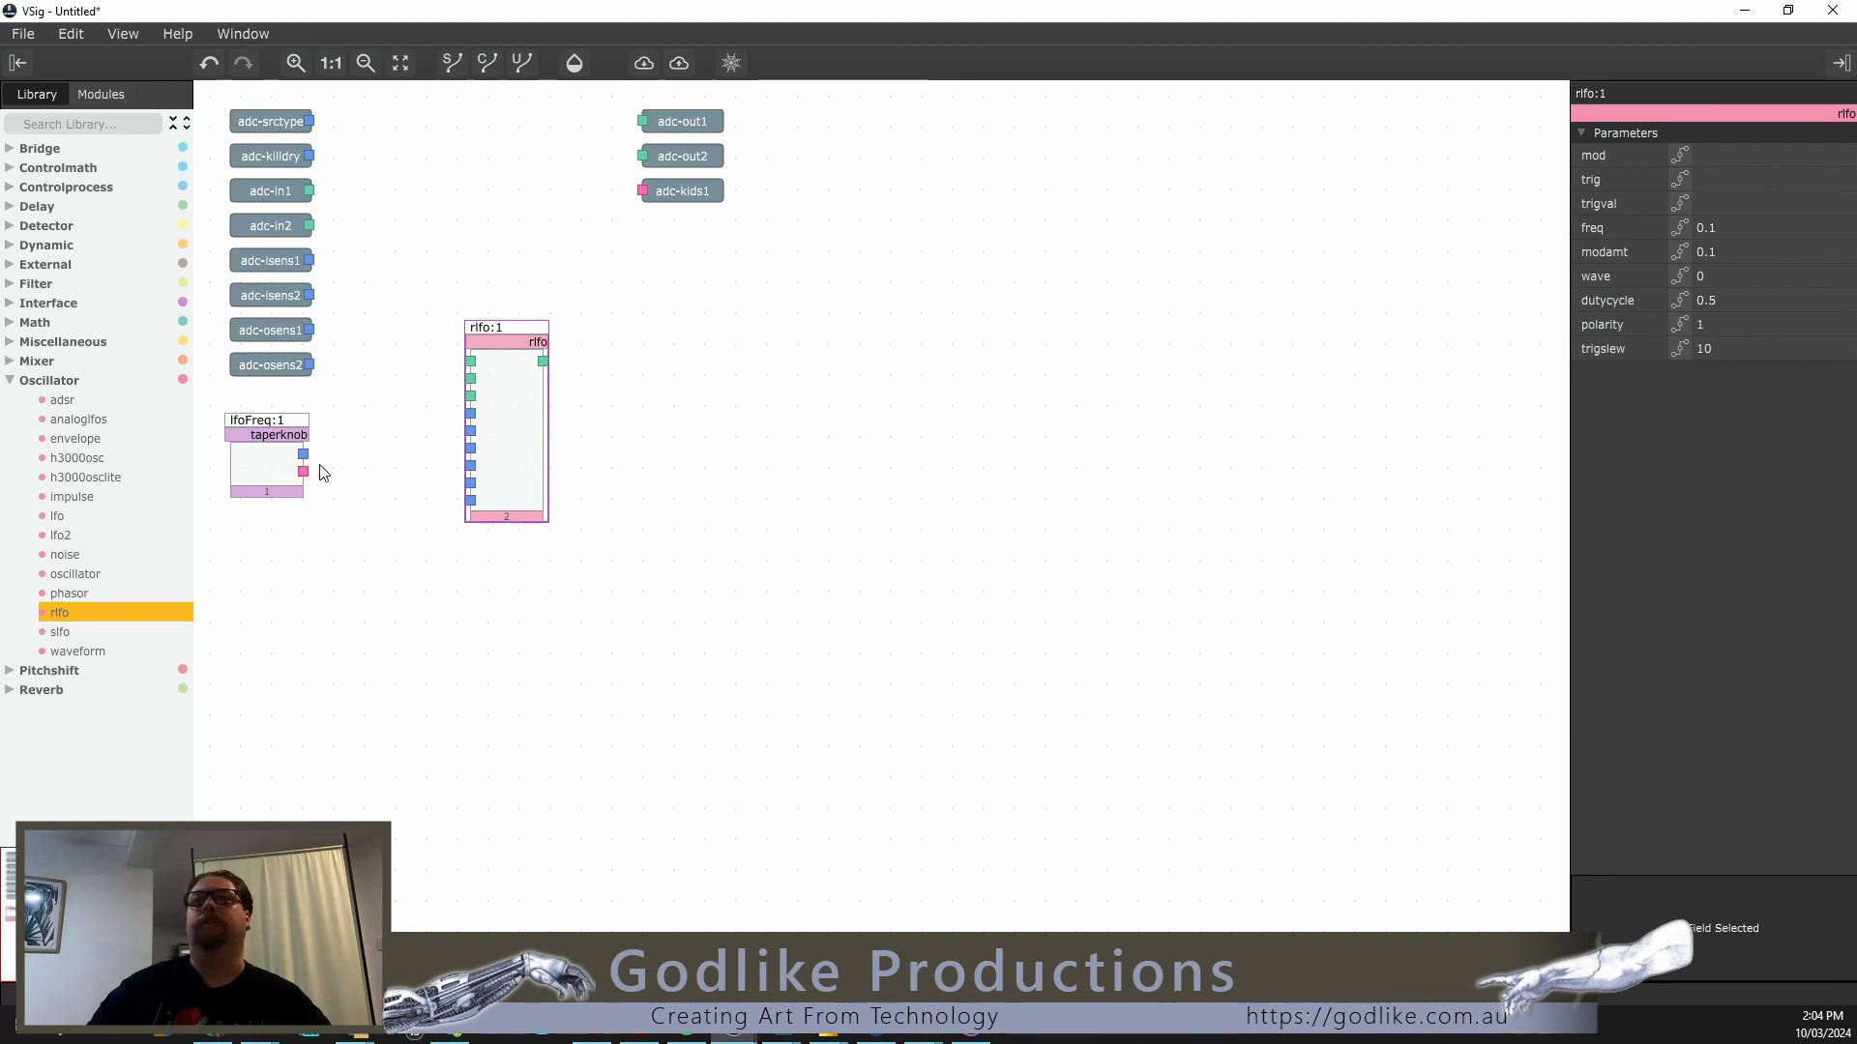
{"action": "mouse_move", "coordinate": [470, 379]}
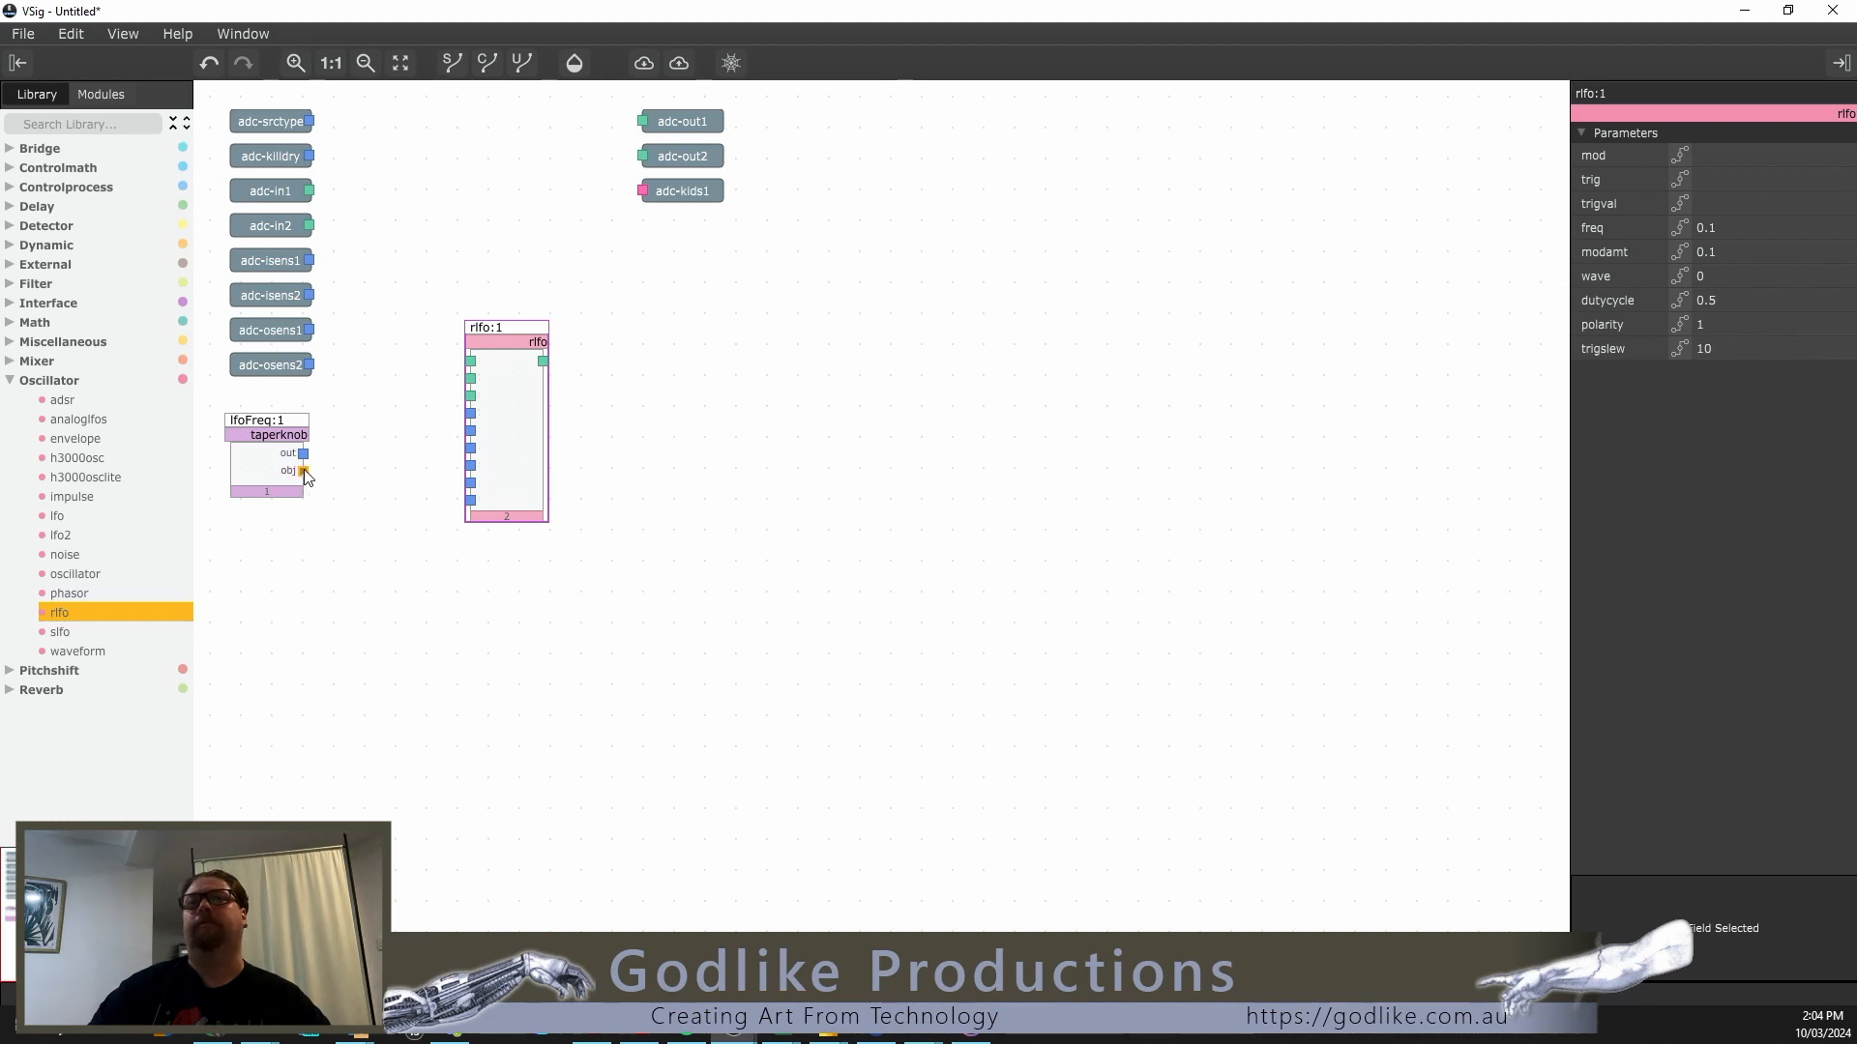
{"action": "left_click_drag", "start_coordinate": [303, 453], "coordinate": [472, 418]}
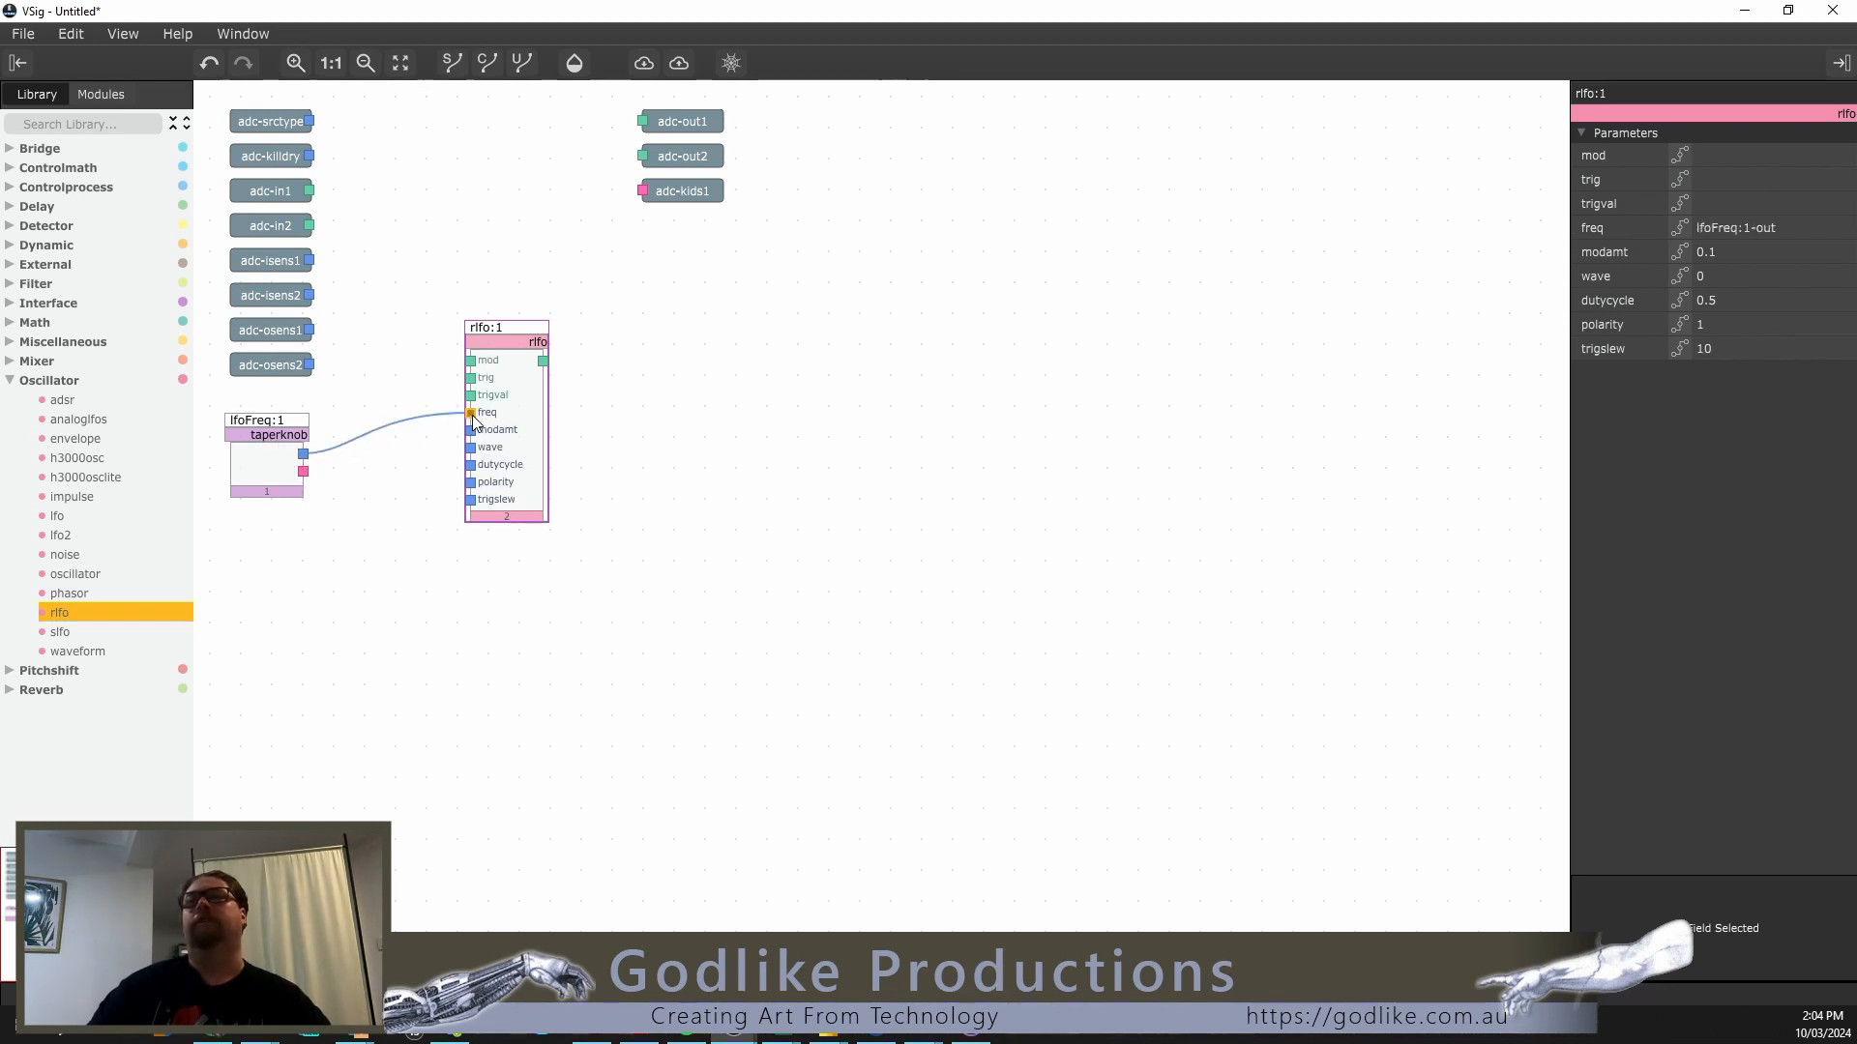
{"action": "left_click_drag", "start_coordinate": [502, 329], "coordinate": [447, 298]}
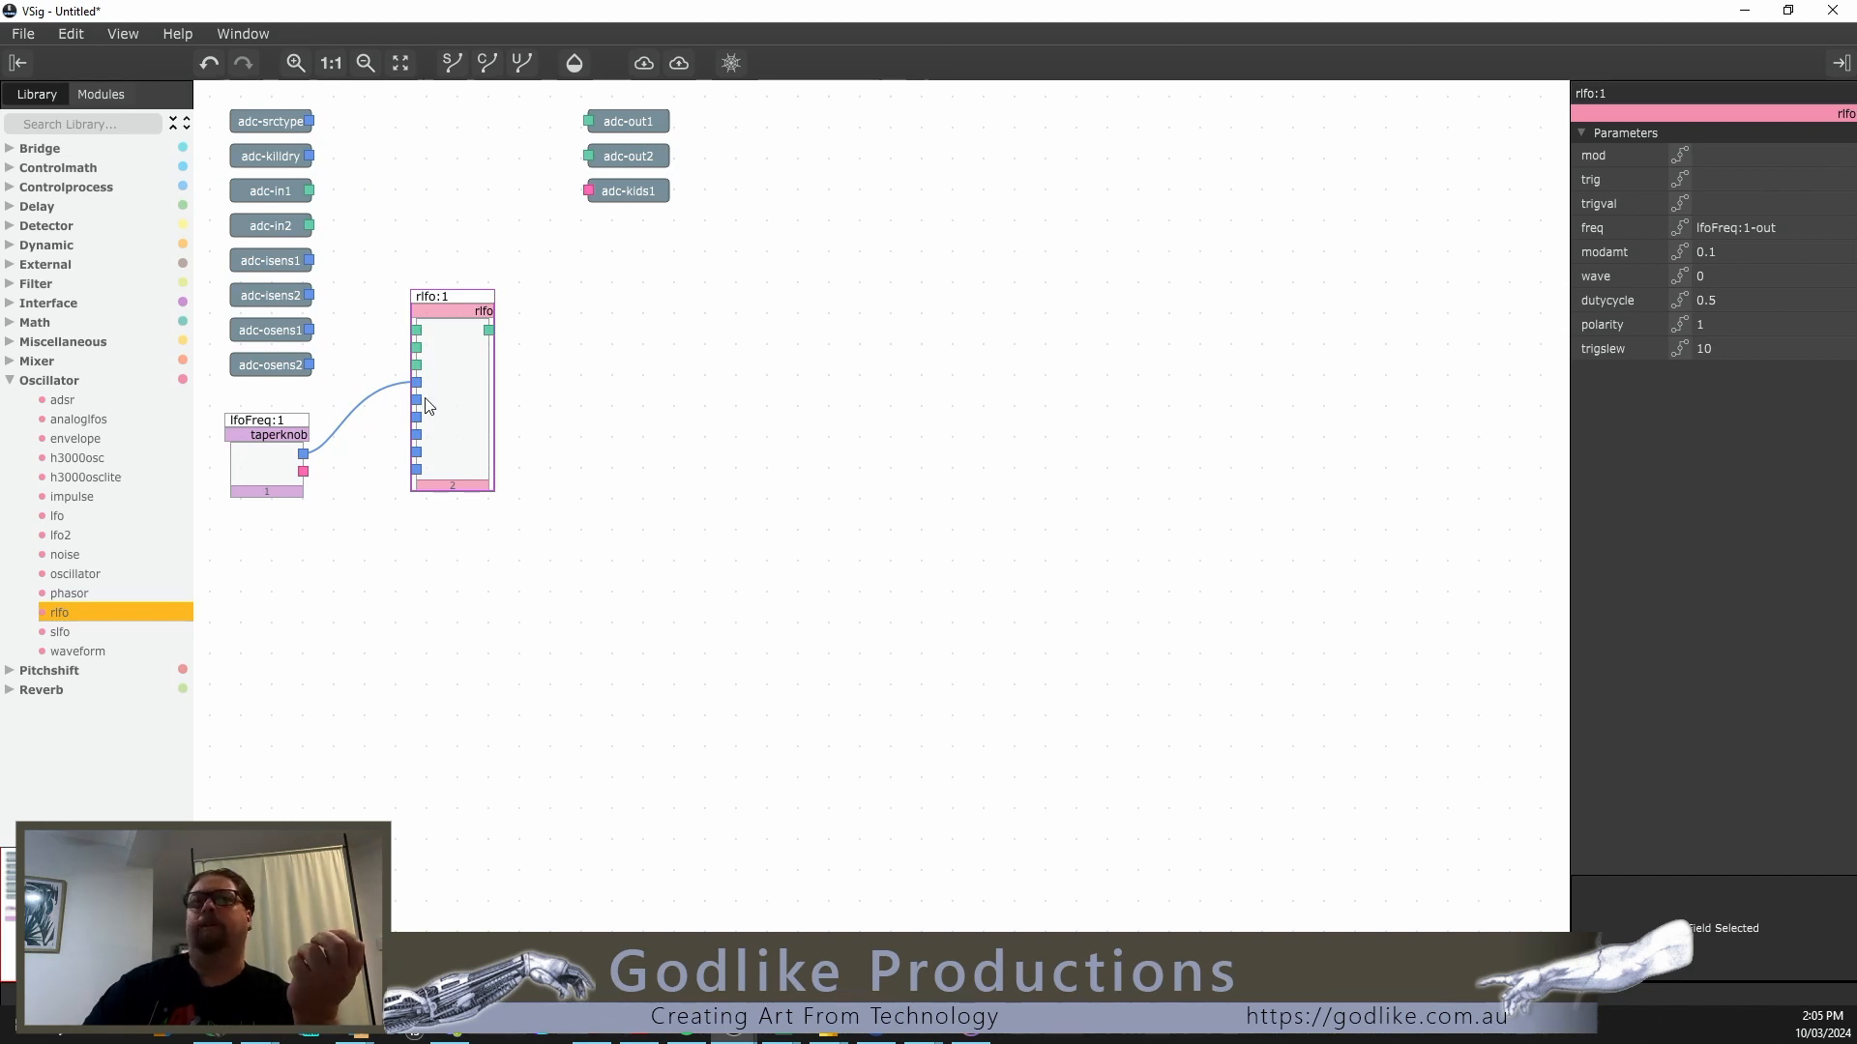
Step: Look up the order of the wave options in the rlfo module's help
{"action": "double_click", "coordinate": [443, 381]}
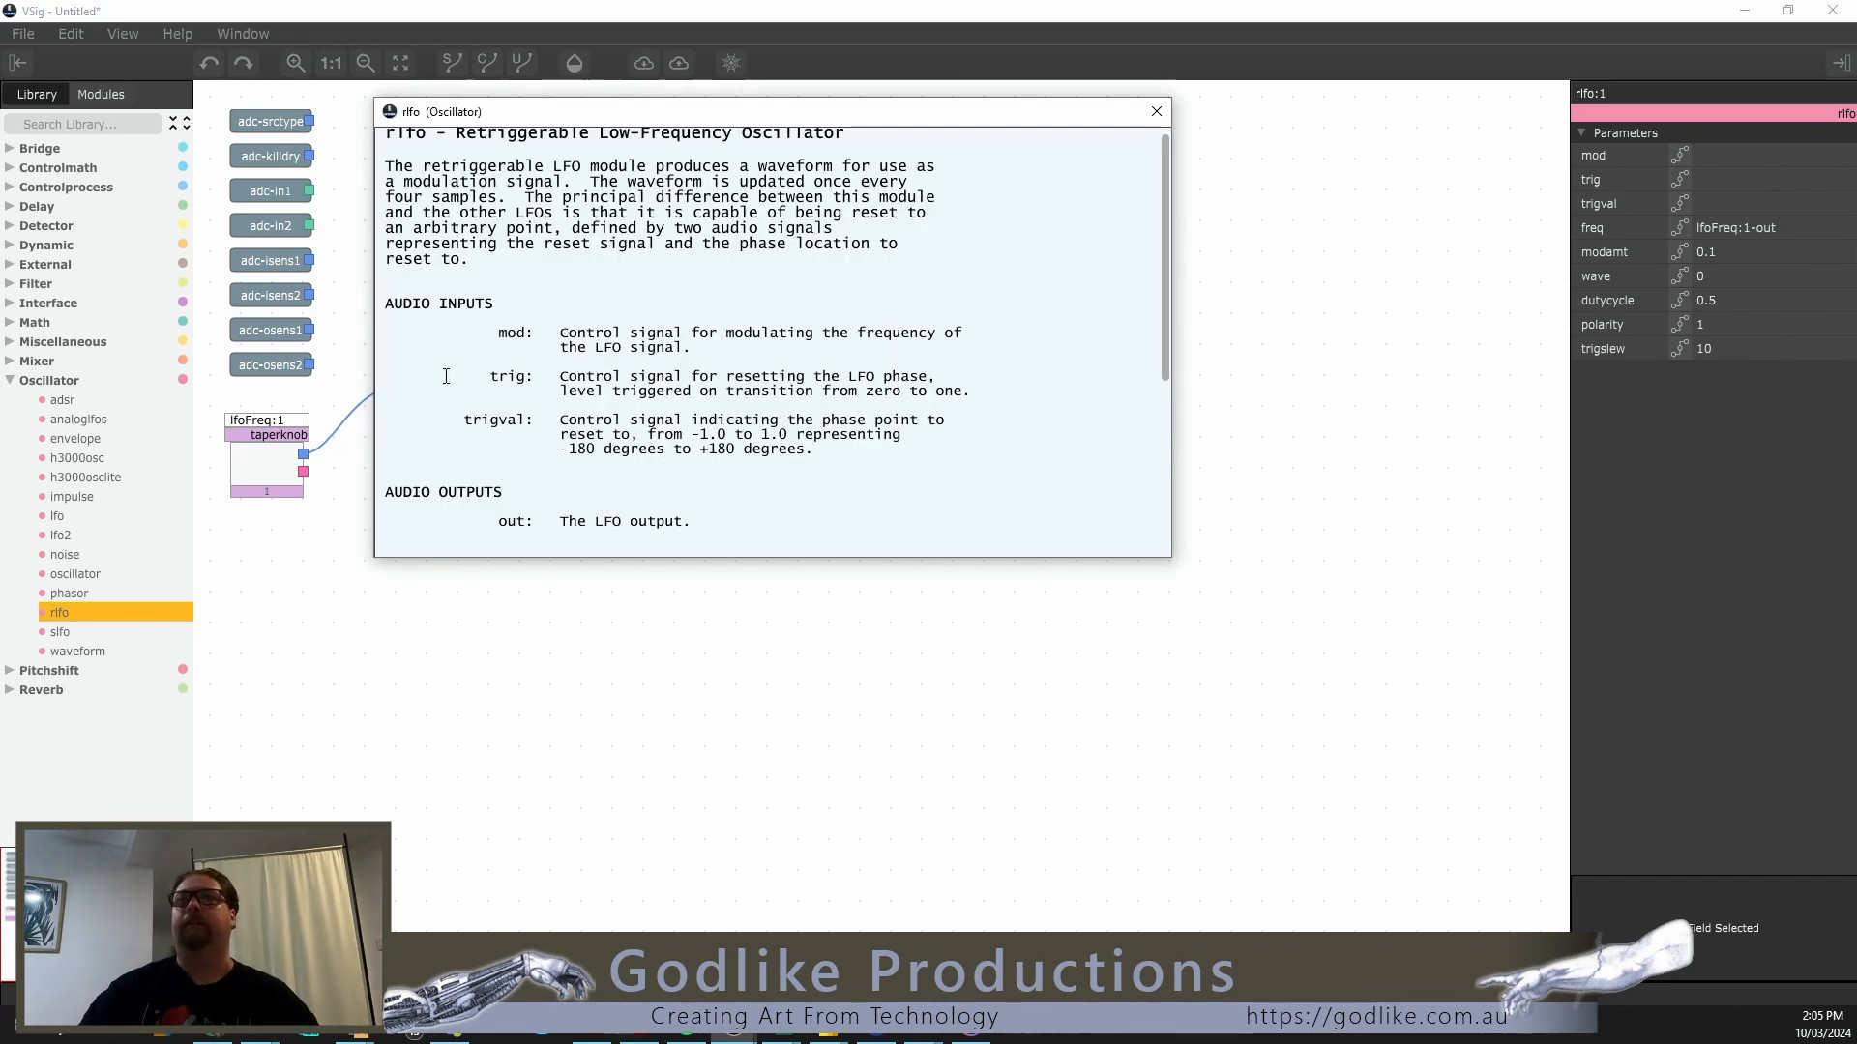
{"action": "scroll", "coordinate": [713, 344], "scroll_direction": "down", "scroll_amount": 3}
{"action": "scroll", "coordinate": [713, 343], "scroll_direction": "down", "scroll_amount": 1}
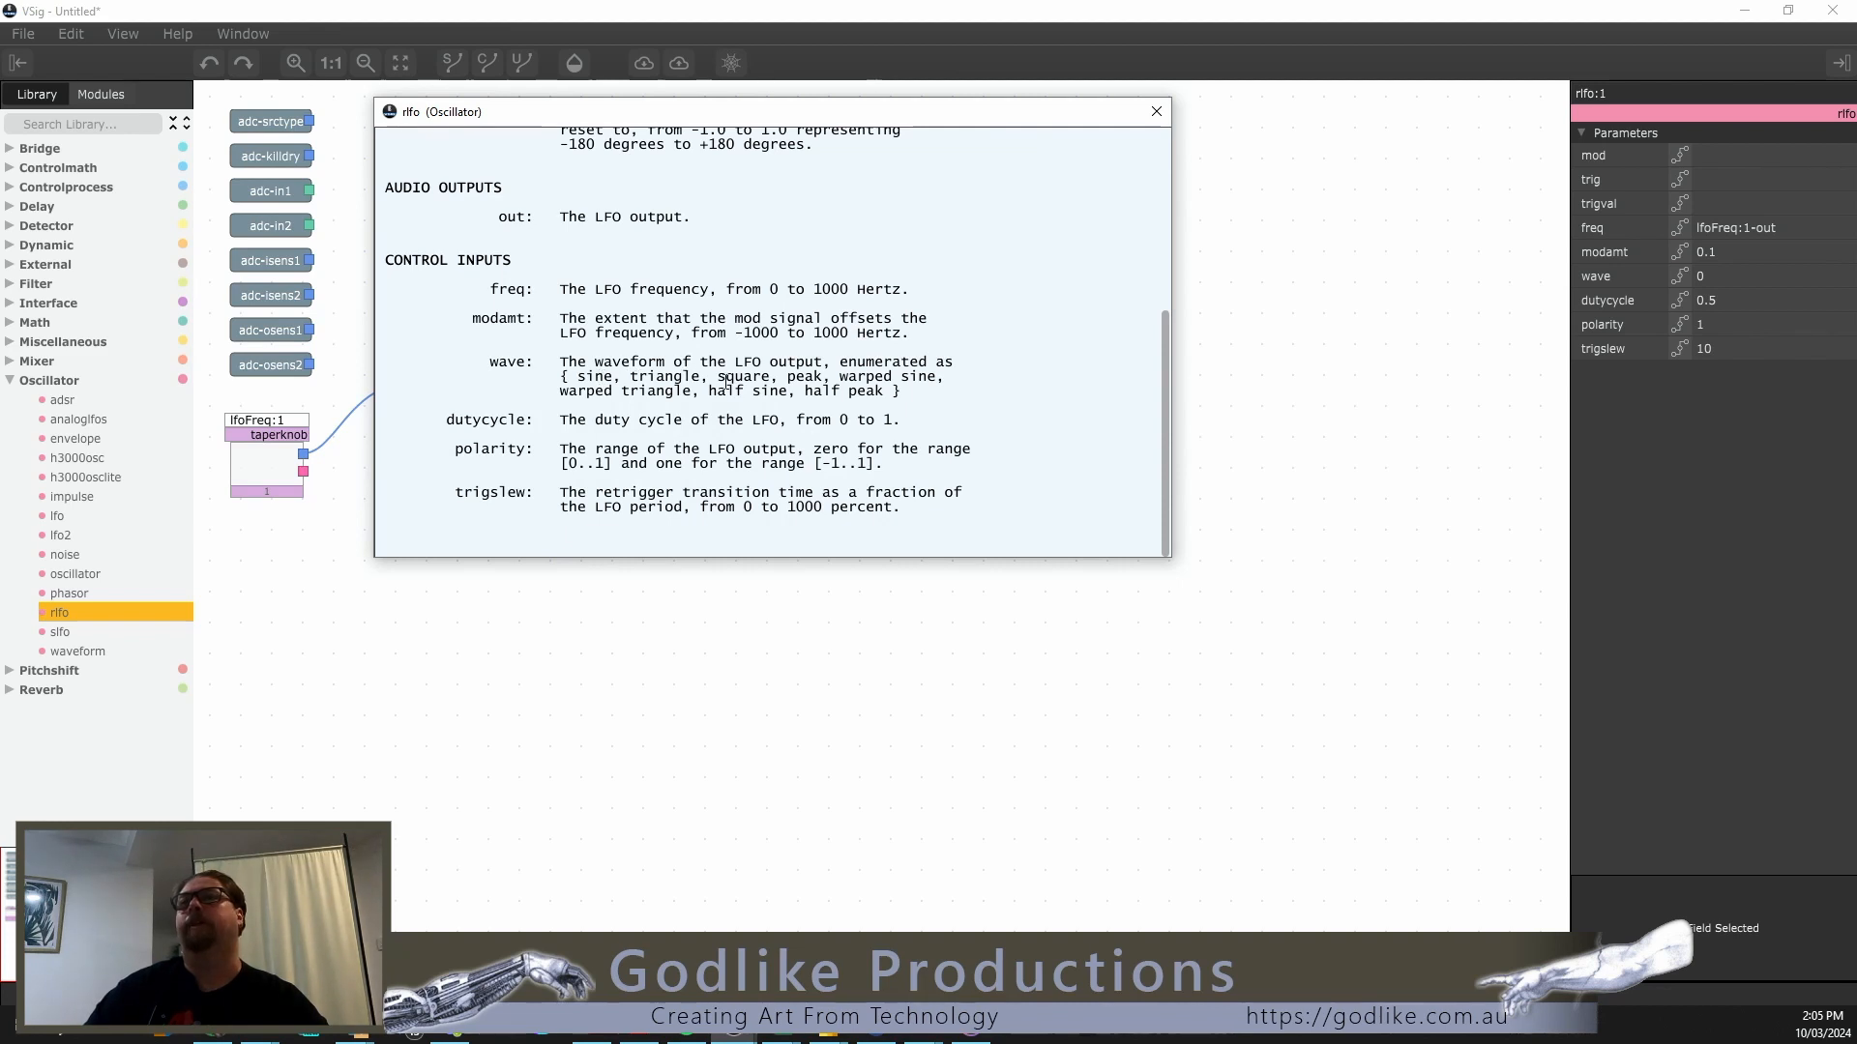
{"action": "left_click", "coordinate": [1156, 111]}
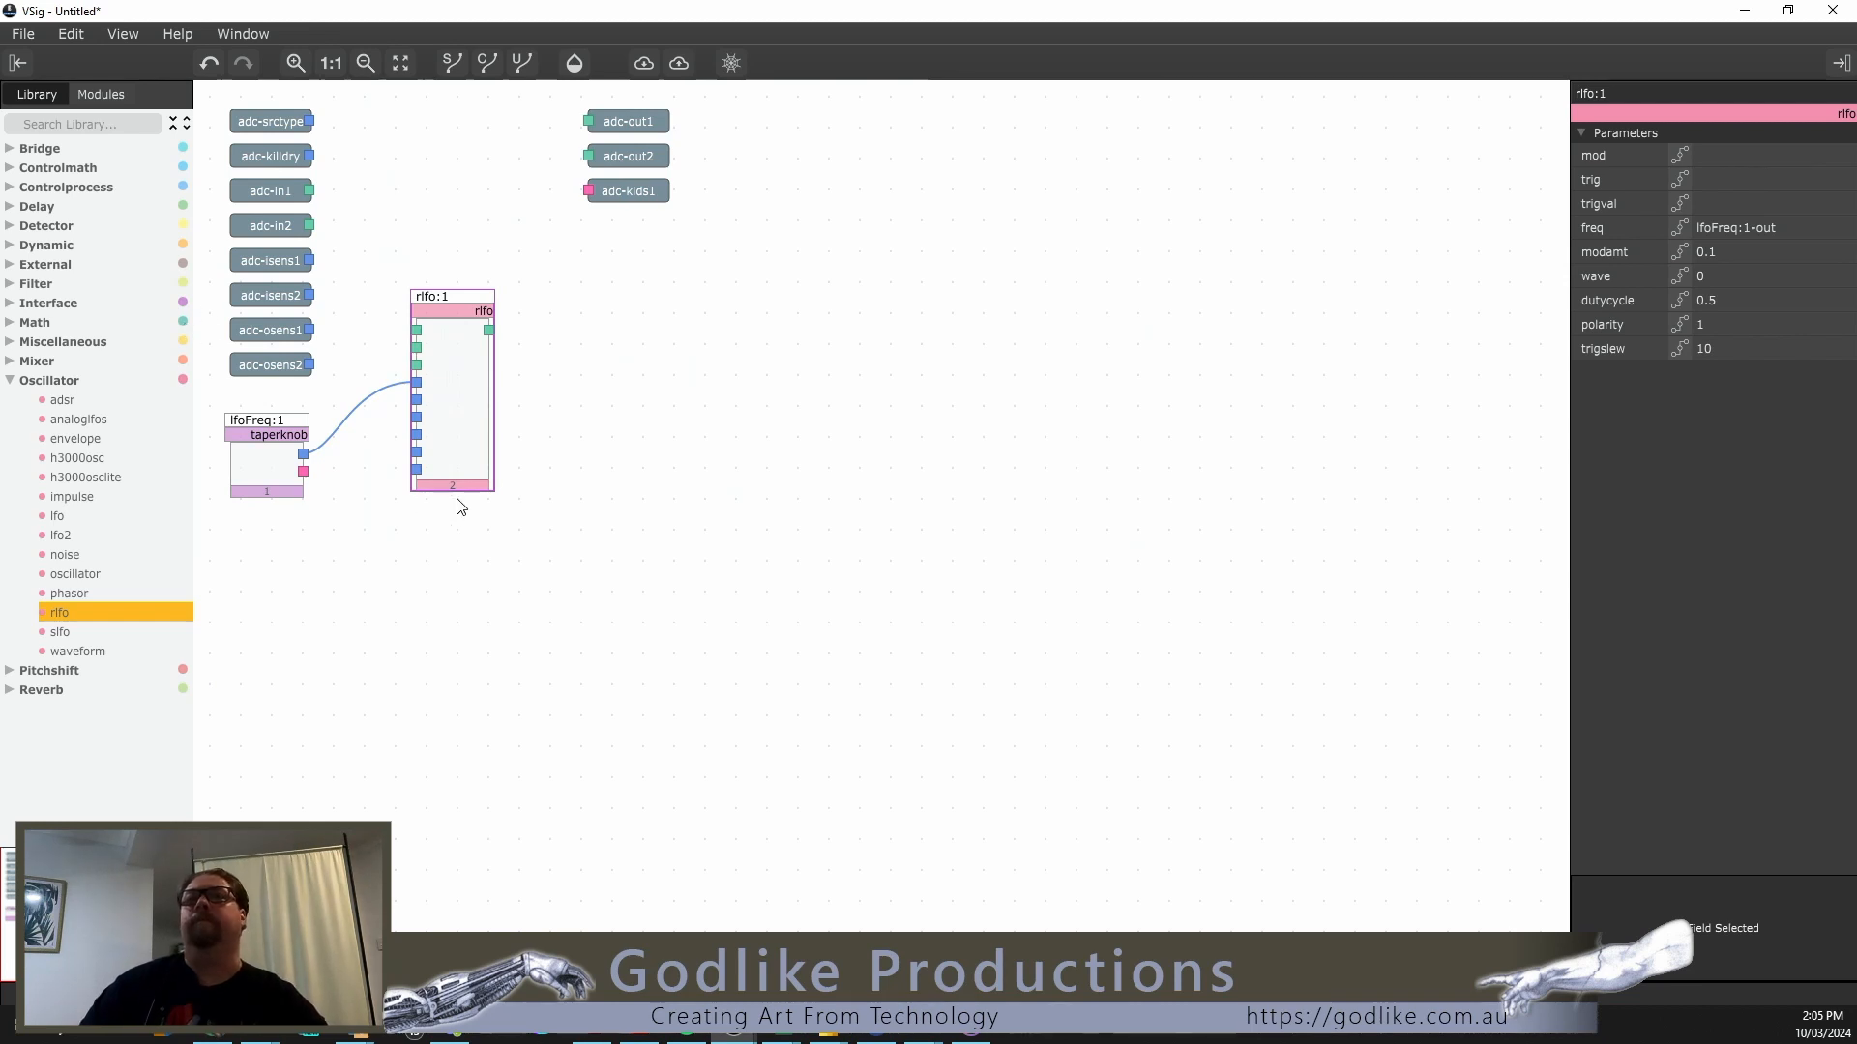
Step: Add a c_constant module named c_constant:2 with value 2, and connect its output to the rlfo's wave input
{"action": "left_click", "coordinate": [8, 173]}
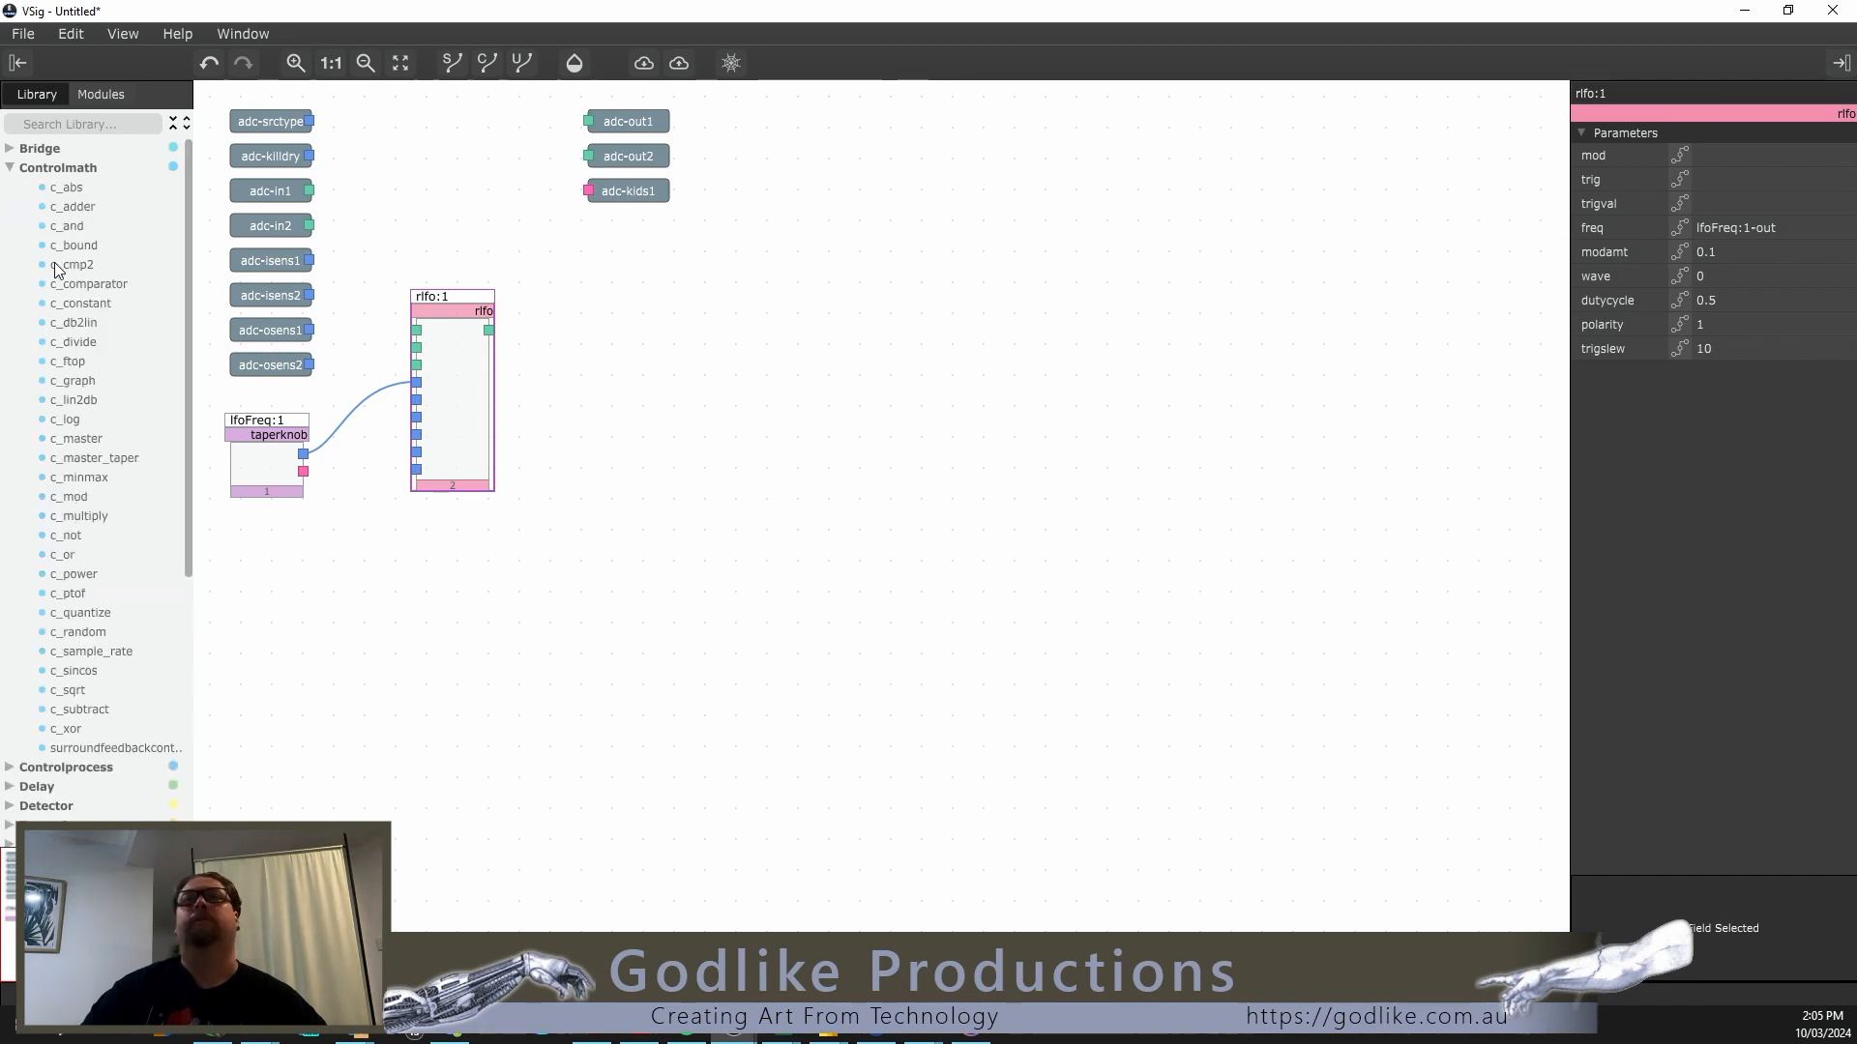
{"action": "left_click_drag", "start_coordinate": [55, 308], "coordinate": [364, 163]}
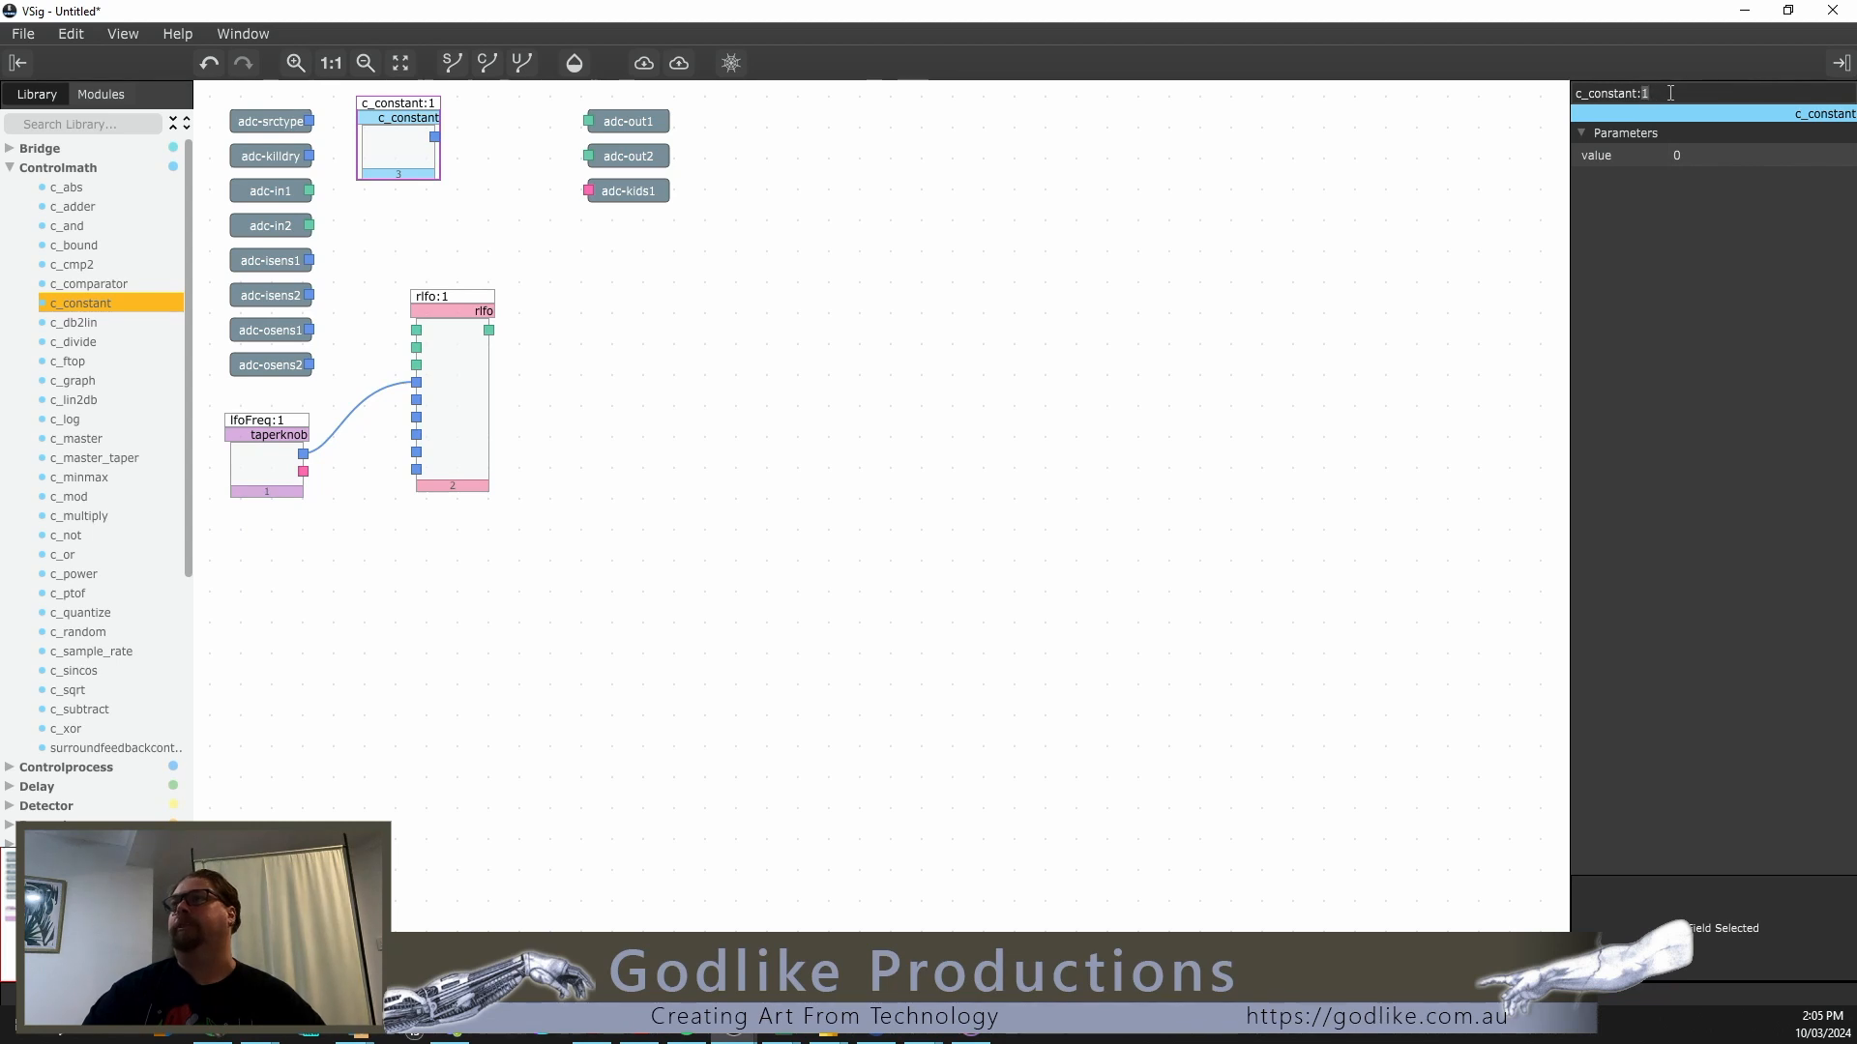
{"action": "type", "text": "2"}
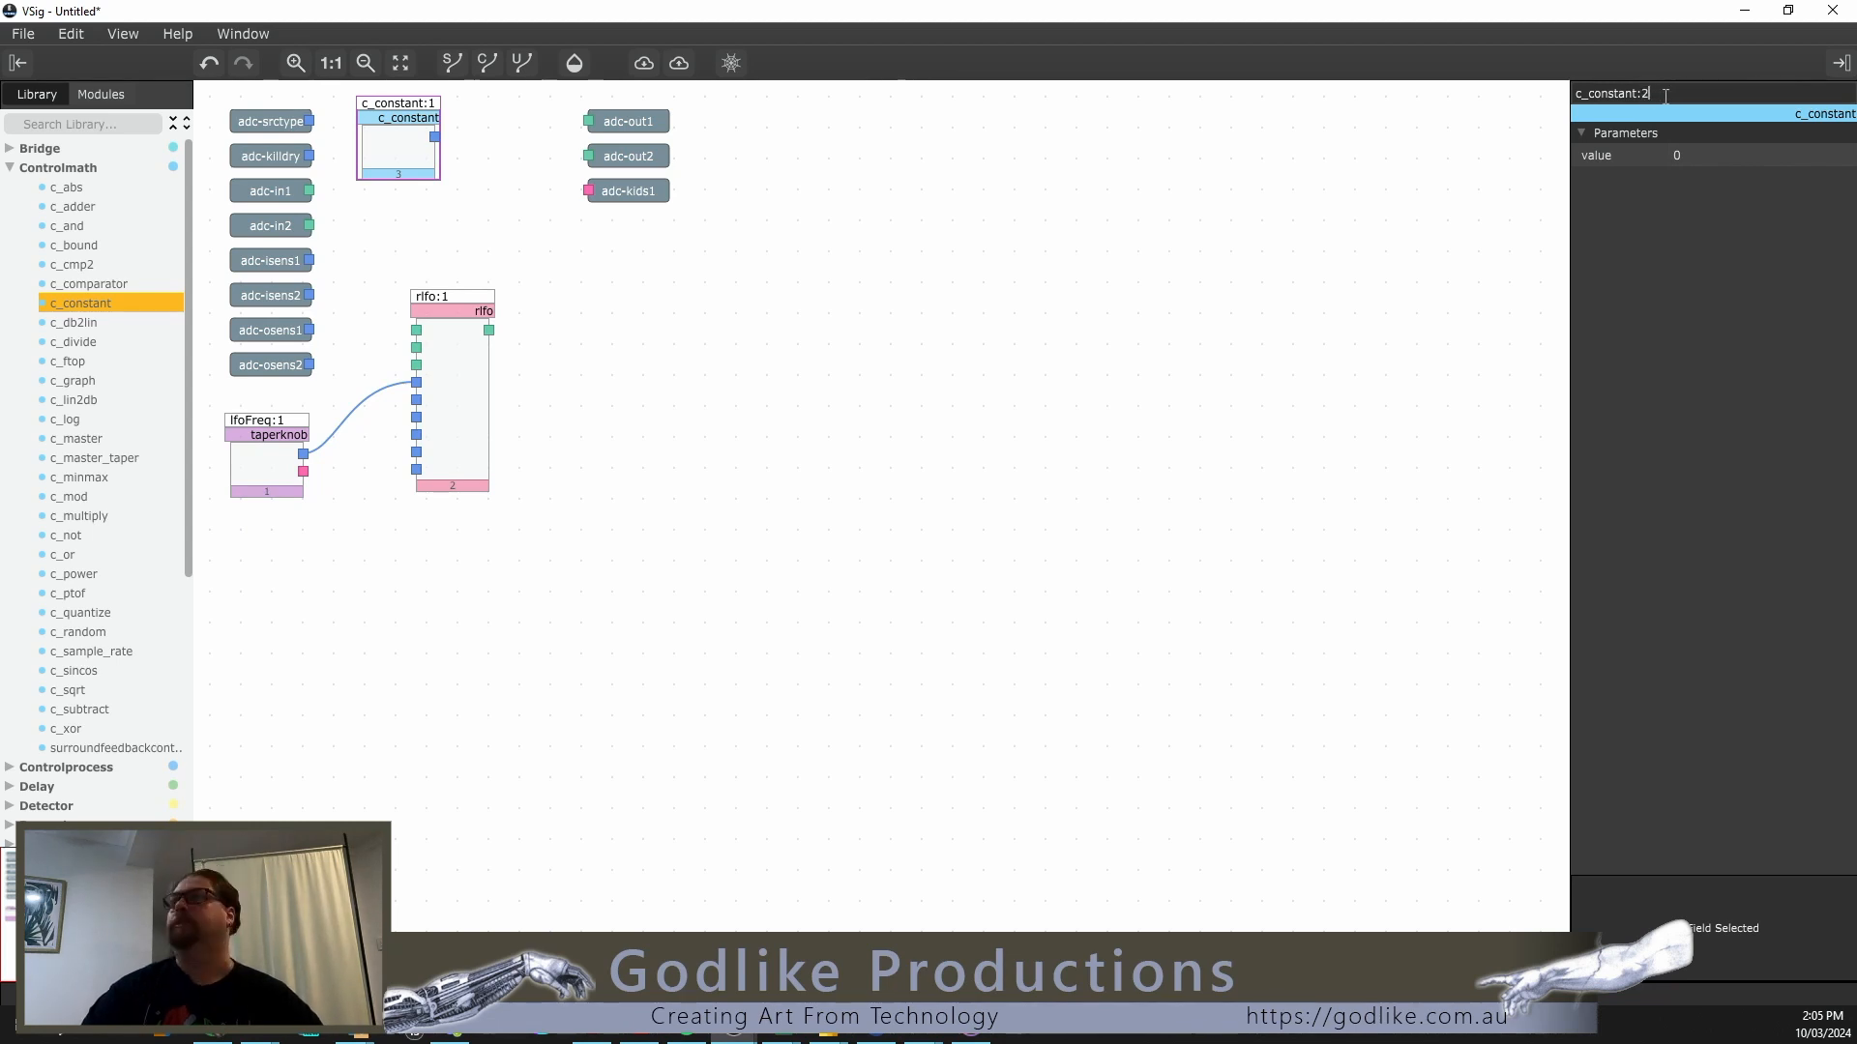
{"action": "left_click", "coordinate": [1677, 154]}
{"action": "type", "text": "2"}
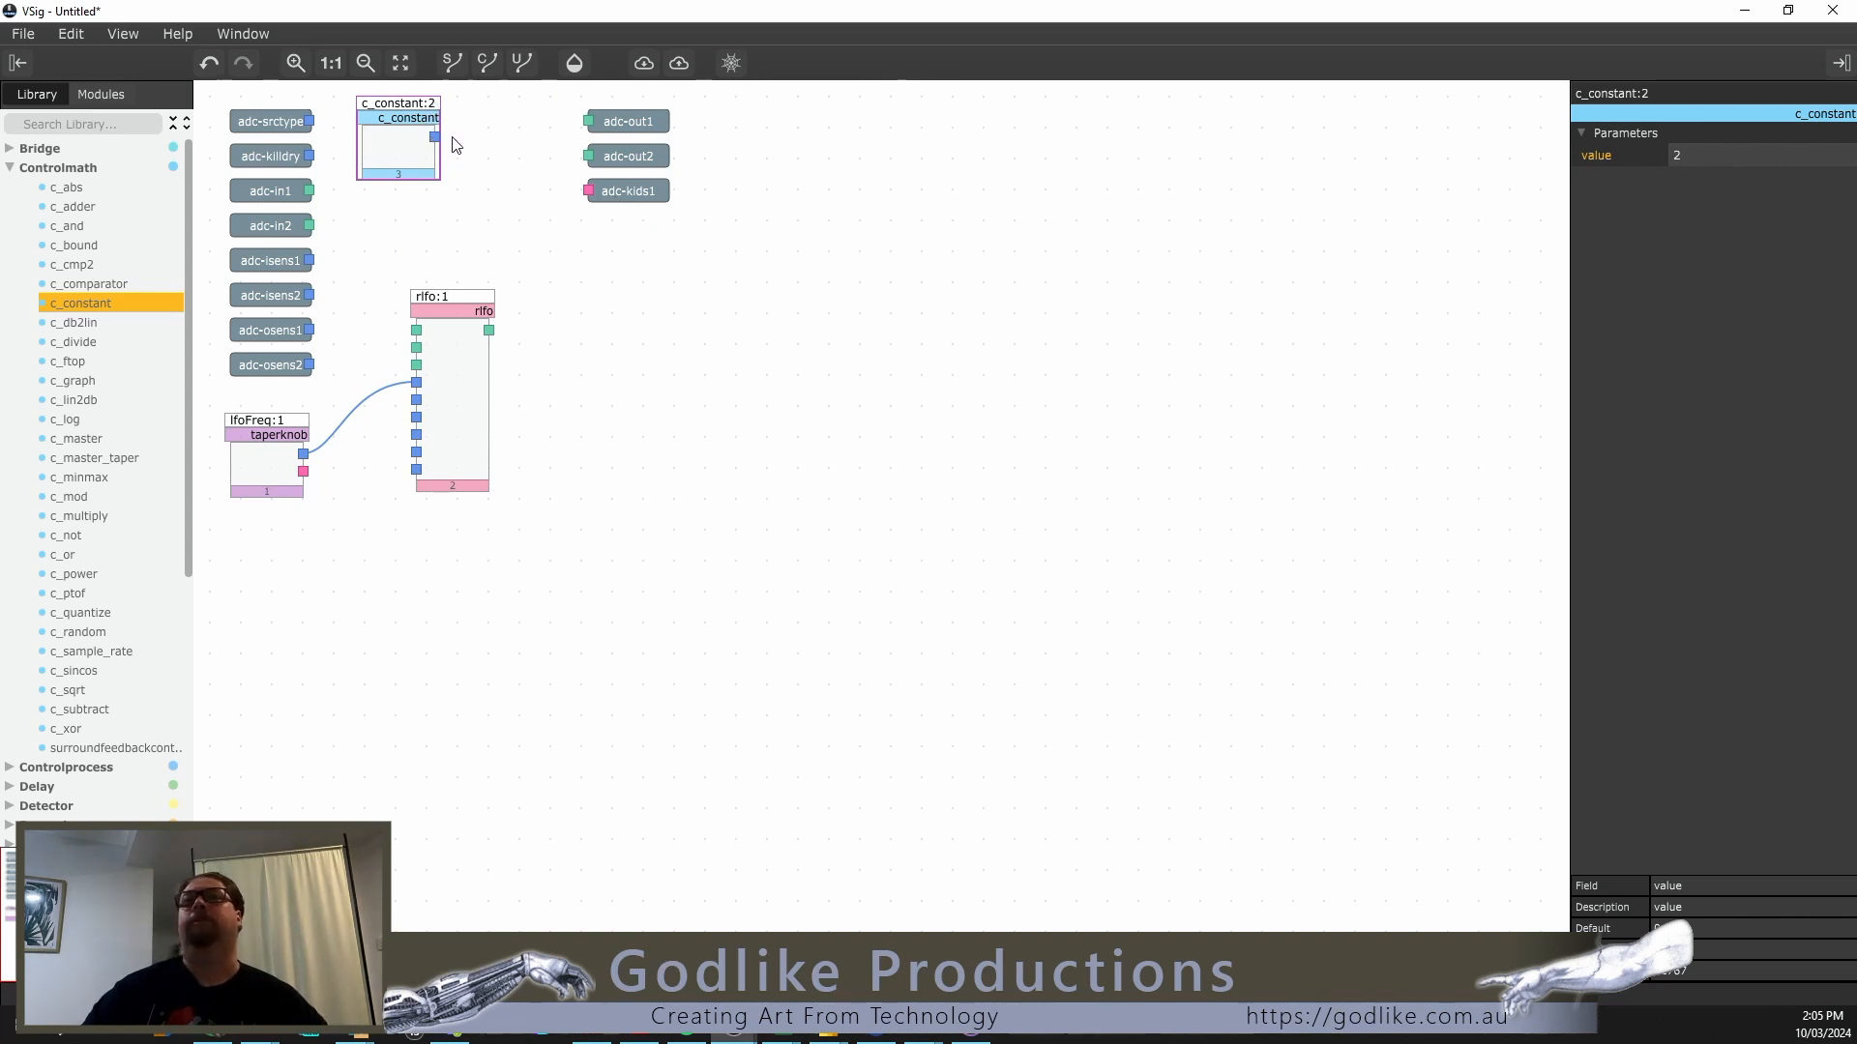
{"action": "left_click_drag", "start_coordinate": [437, 137], "coordinate": [415, 417]}
{"action": "left_click_drag", "start_coordinate": [456, 308], "coordinate": [487, 307]}
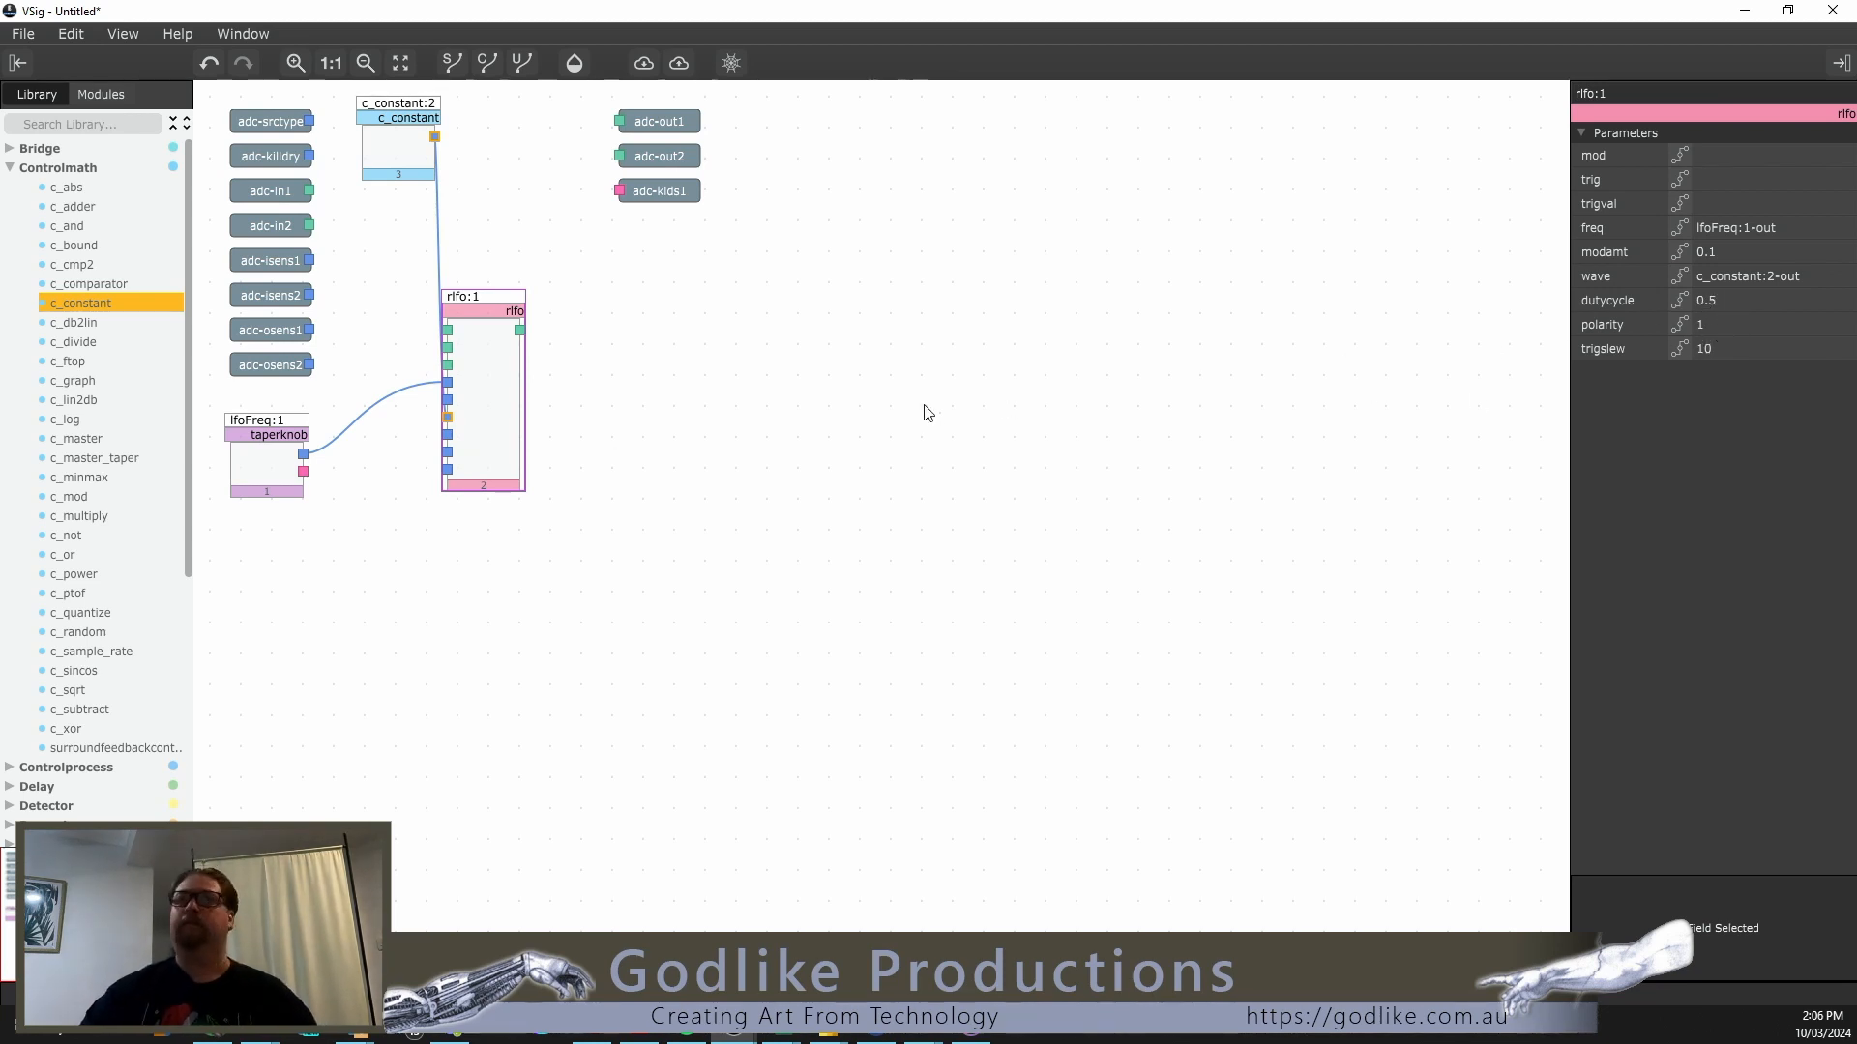
Step: Review the inputs in the rlfo help, shift the rlfo further from the constant and rename it rlfo:square
{"action": "key", "text": "F1"}
{"action": "scroll", "coordinate": [738, 493], "scroll_direction": "down", "scroll_amount": 5}
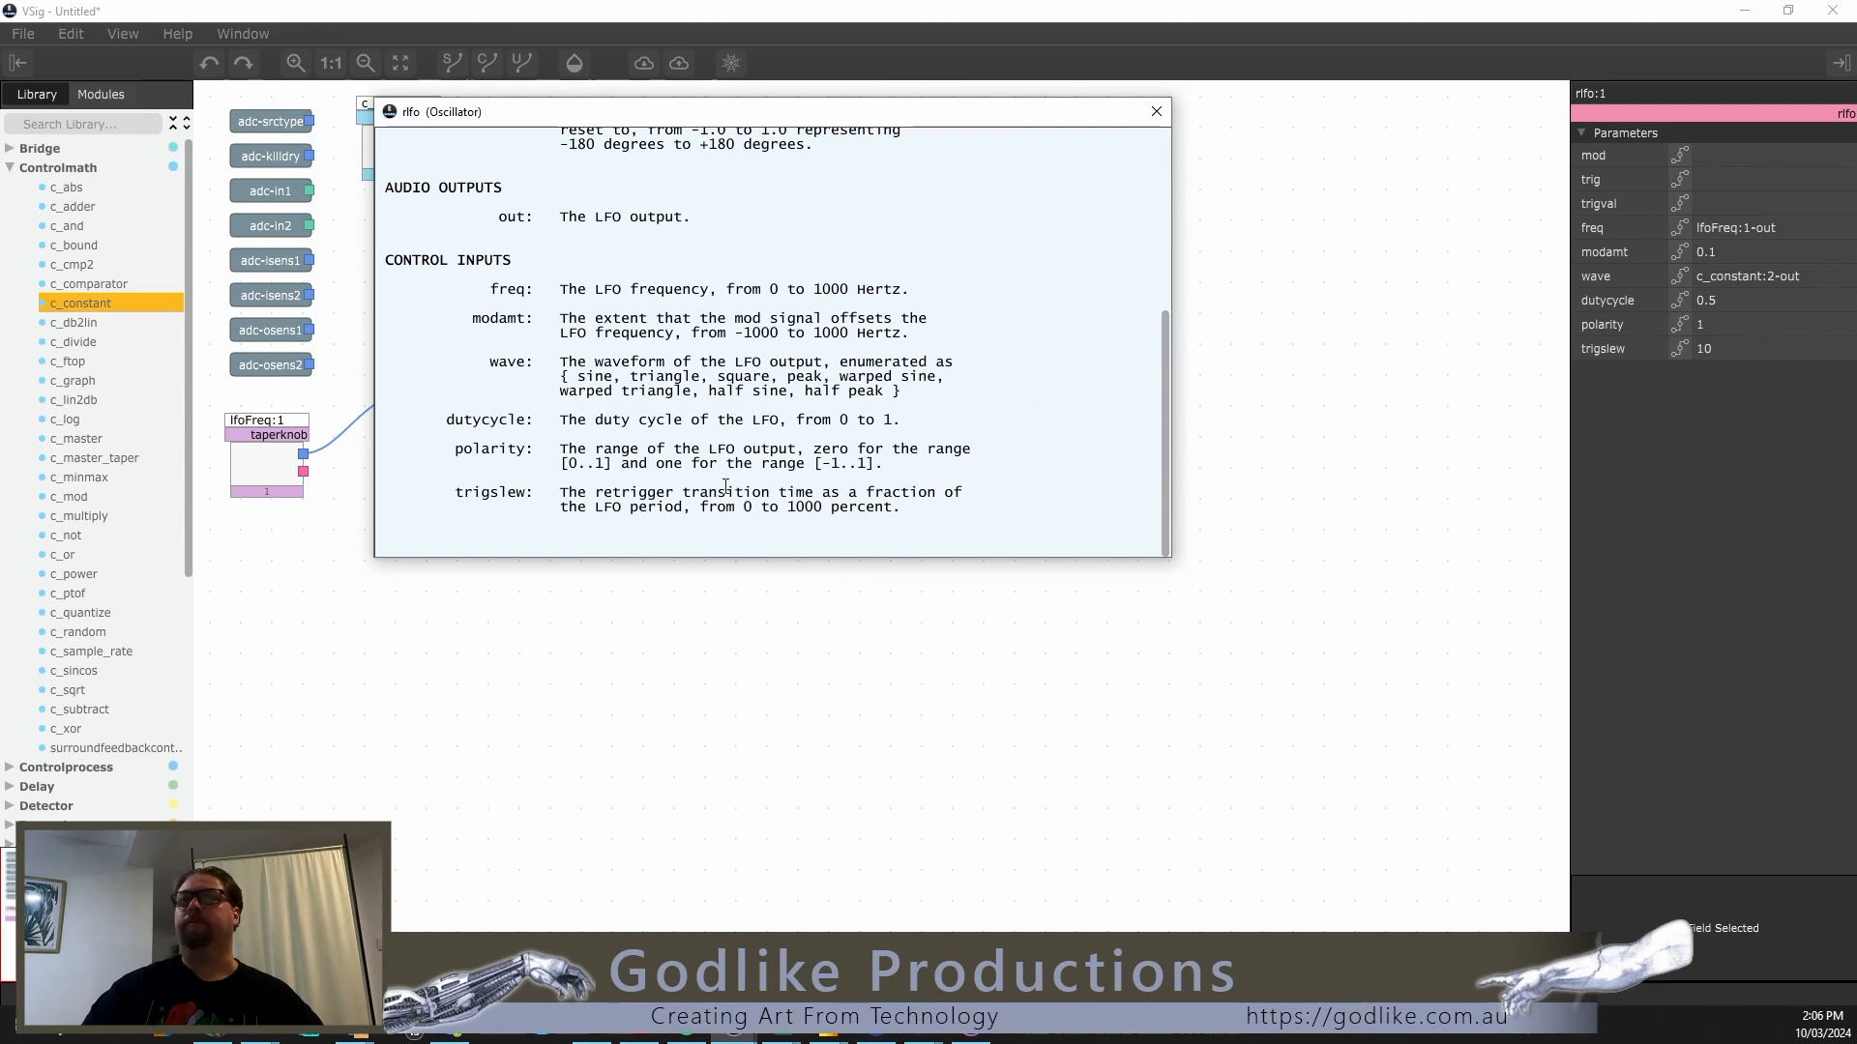
{"action": "scroll", "coordinate": [963, 340], "scroll_direction": "up", "scroll_amount": 6}
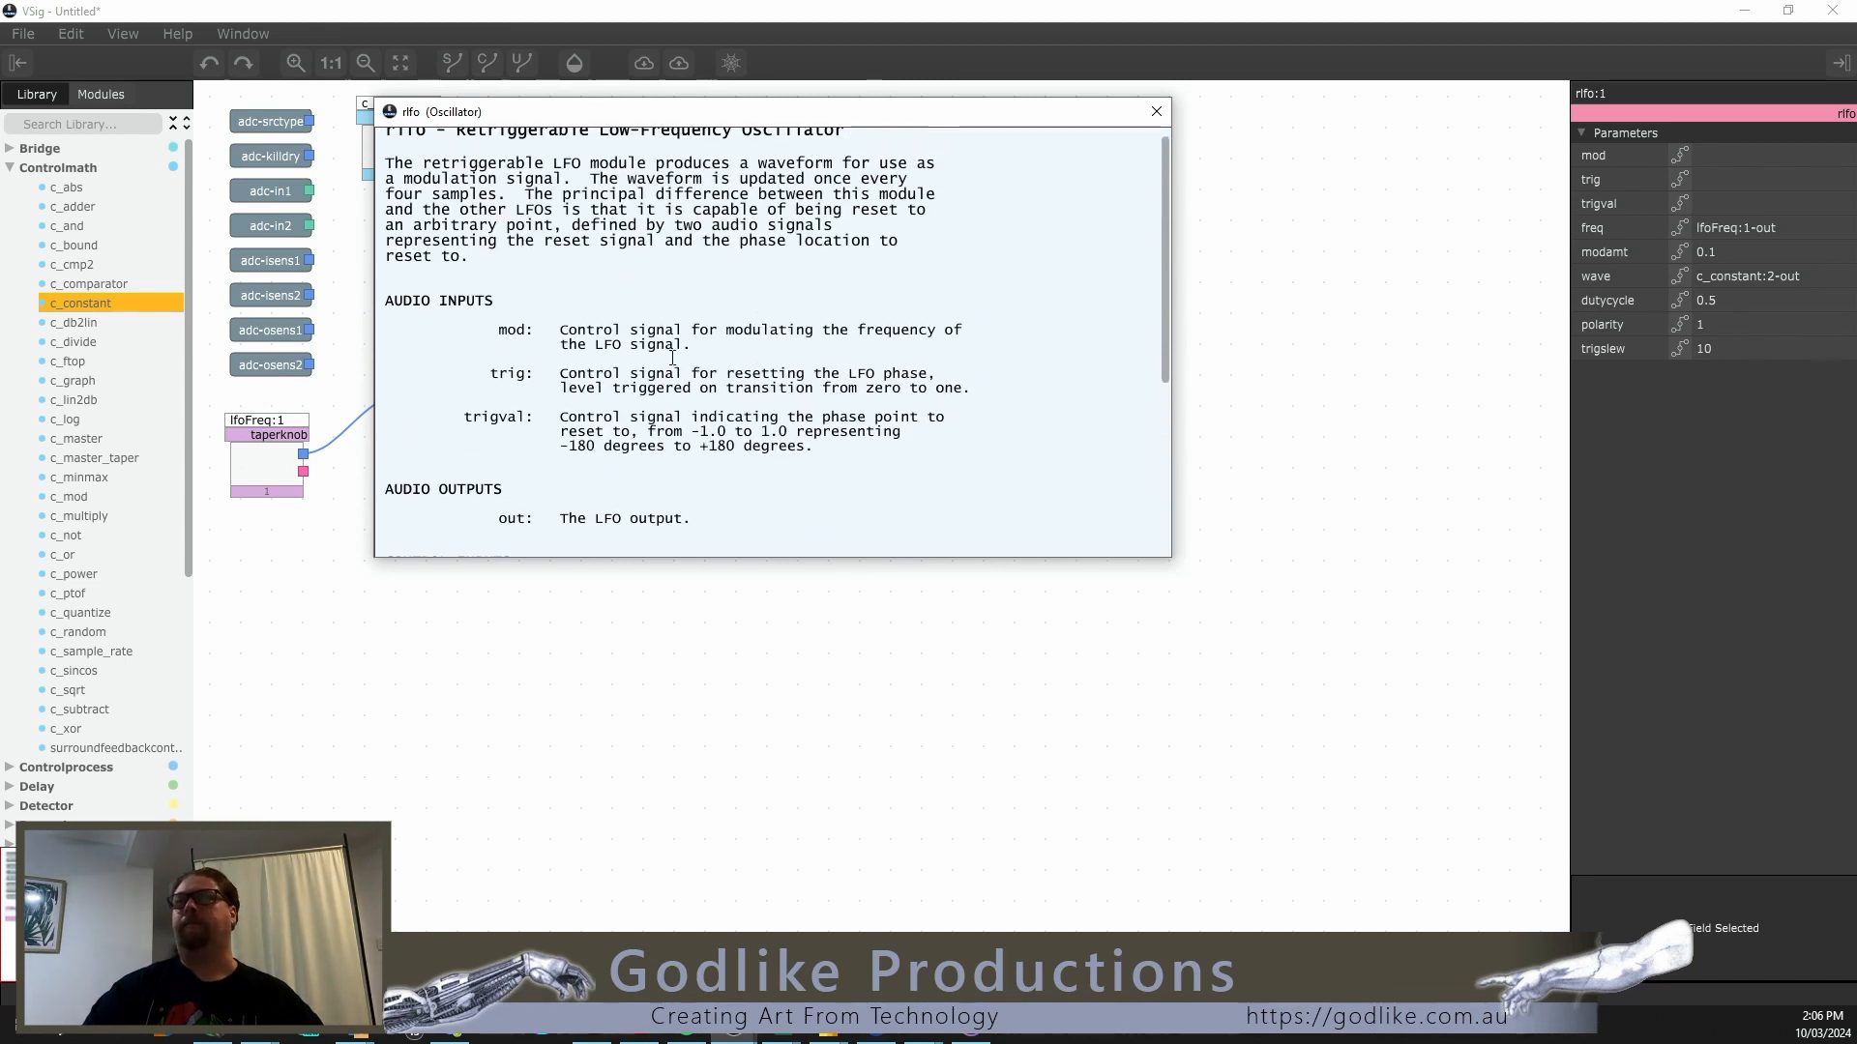
{"action": "left_click", "coordinate": [1156, 111]}
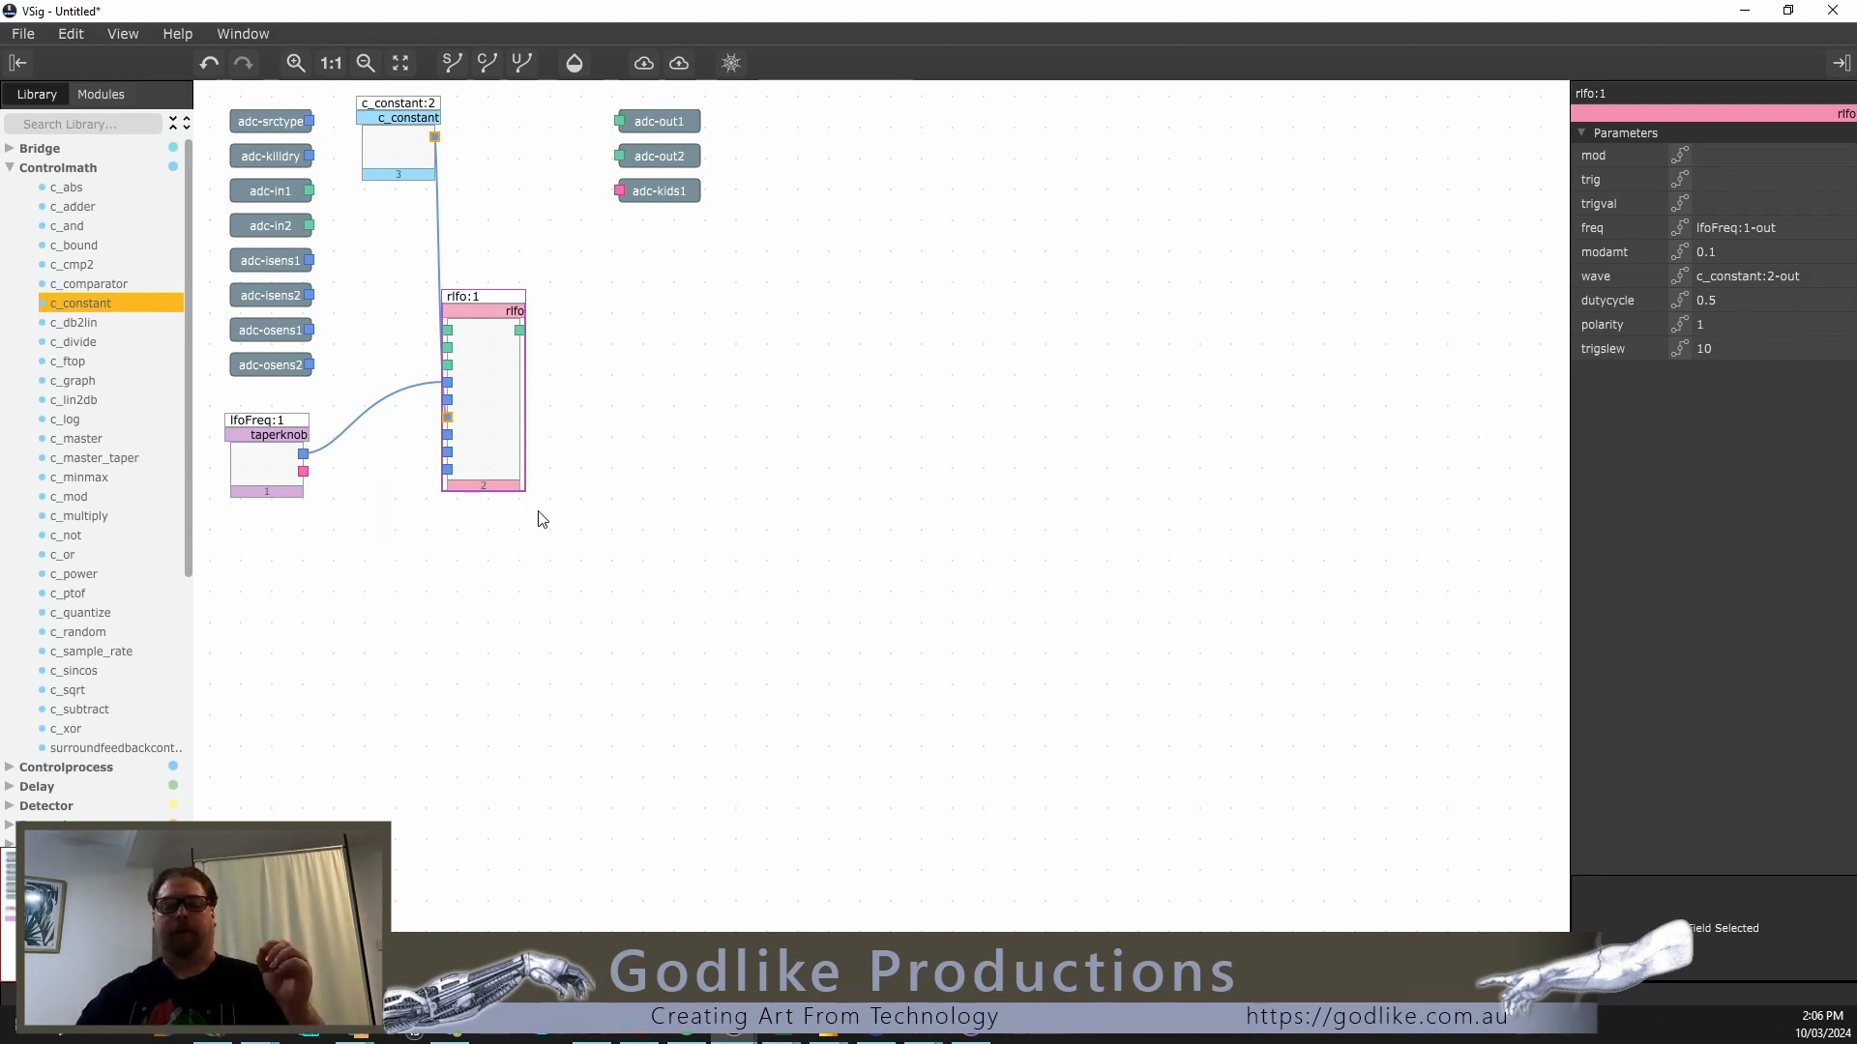
{"action": "left_click_drag", "start_coordinate": [479, 294], "coordinate": [507, 294]}
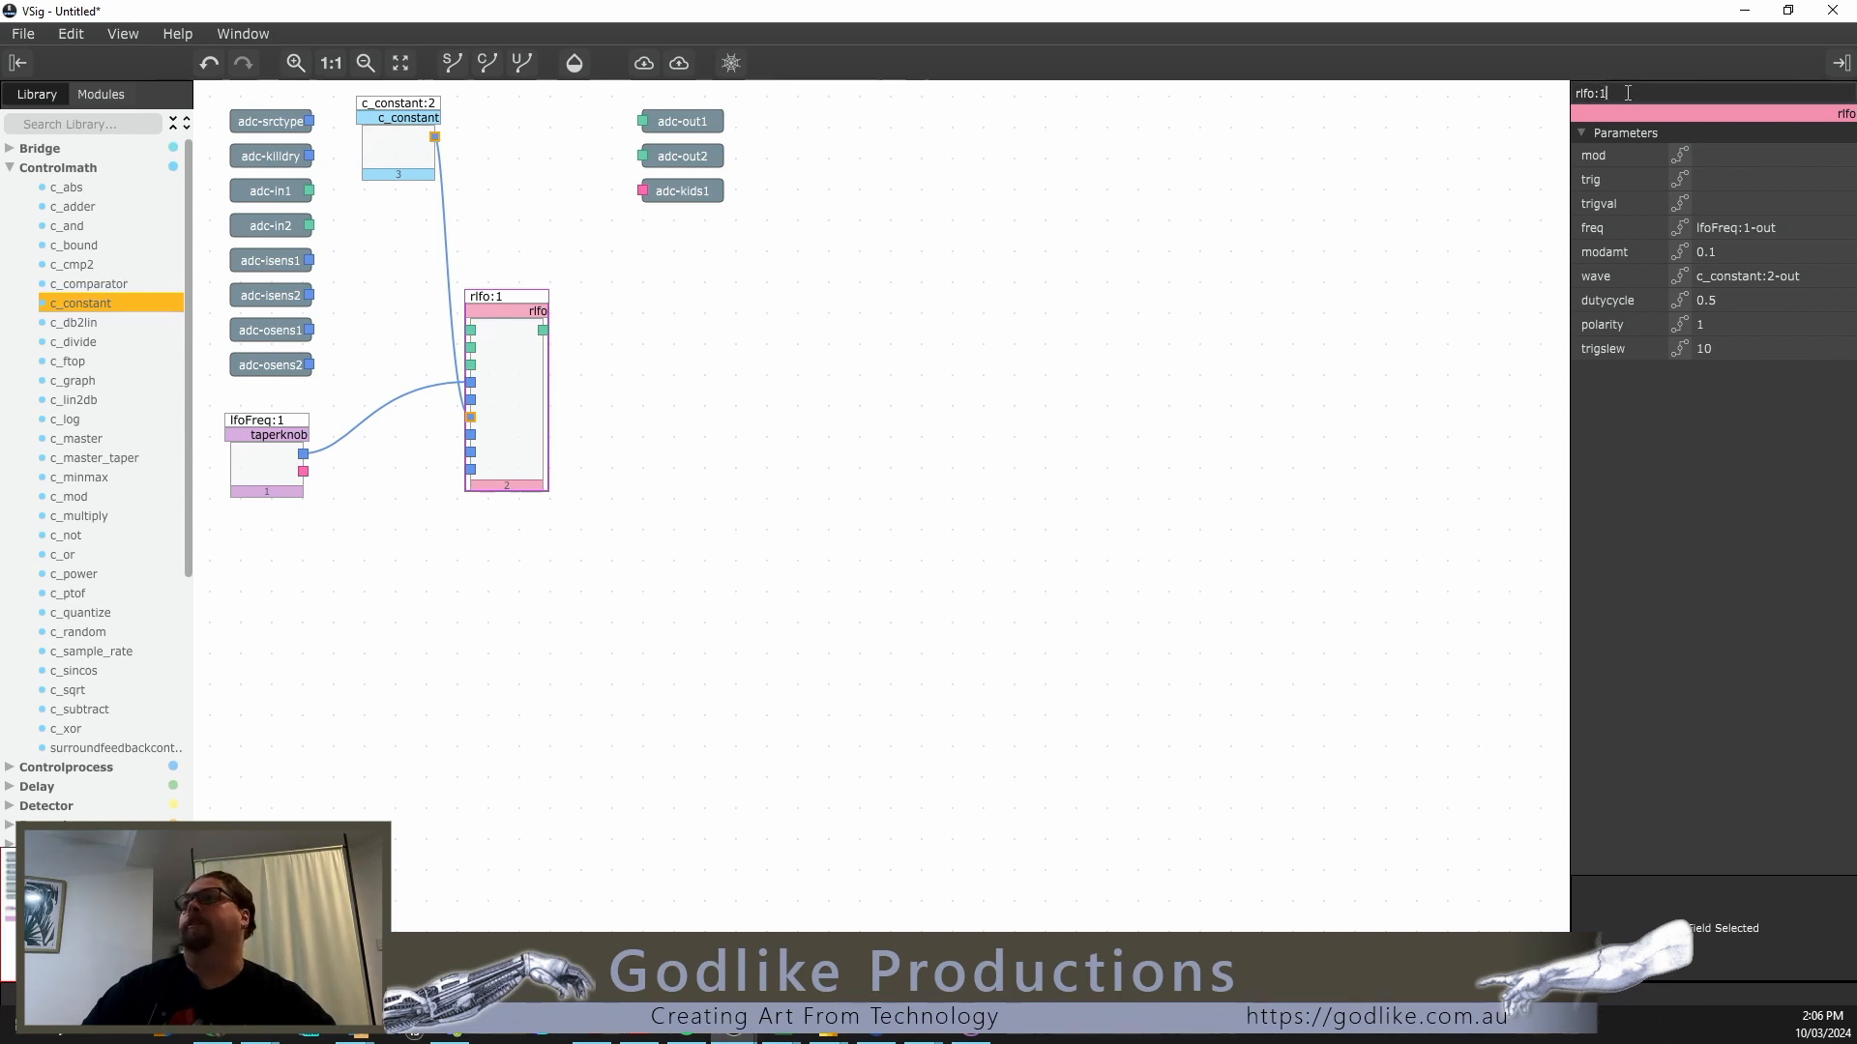
{"action": "type", "text": "square"}
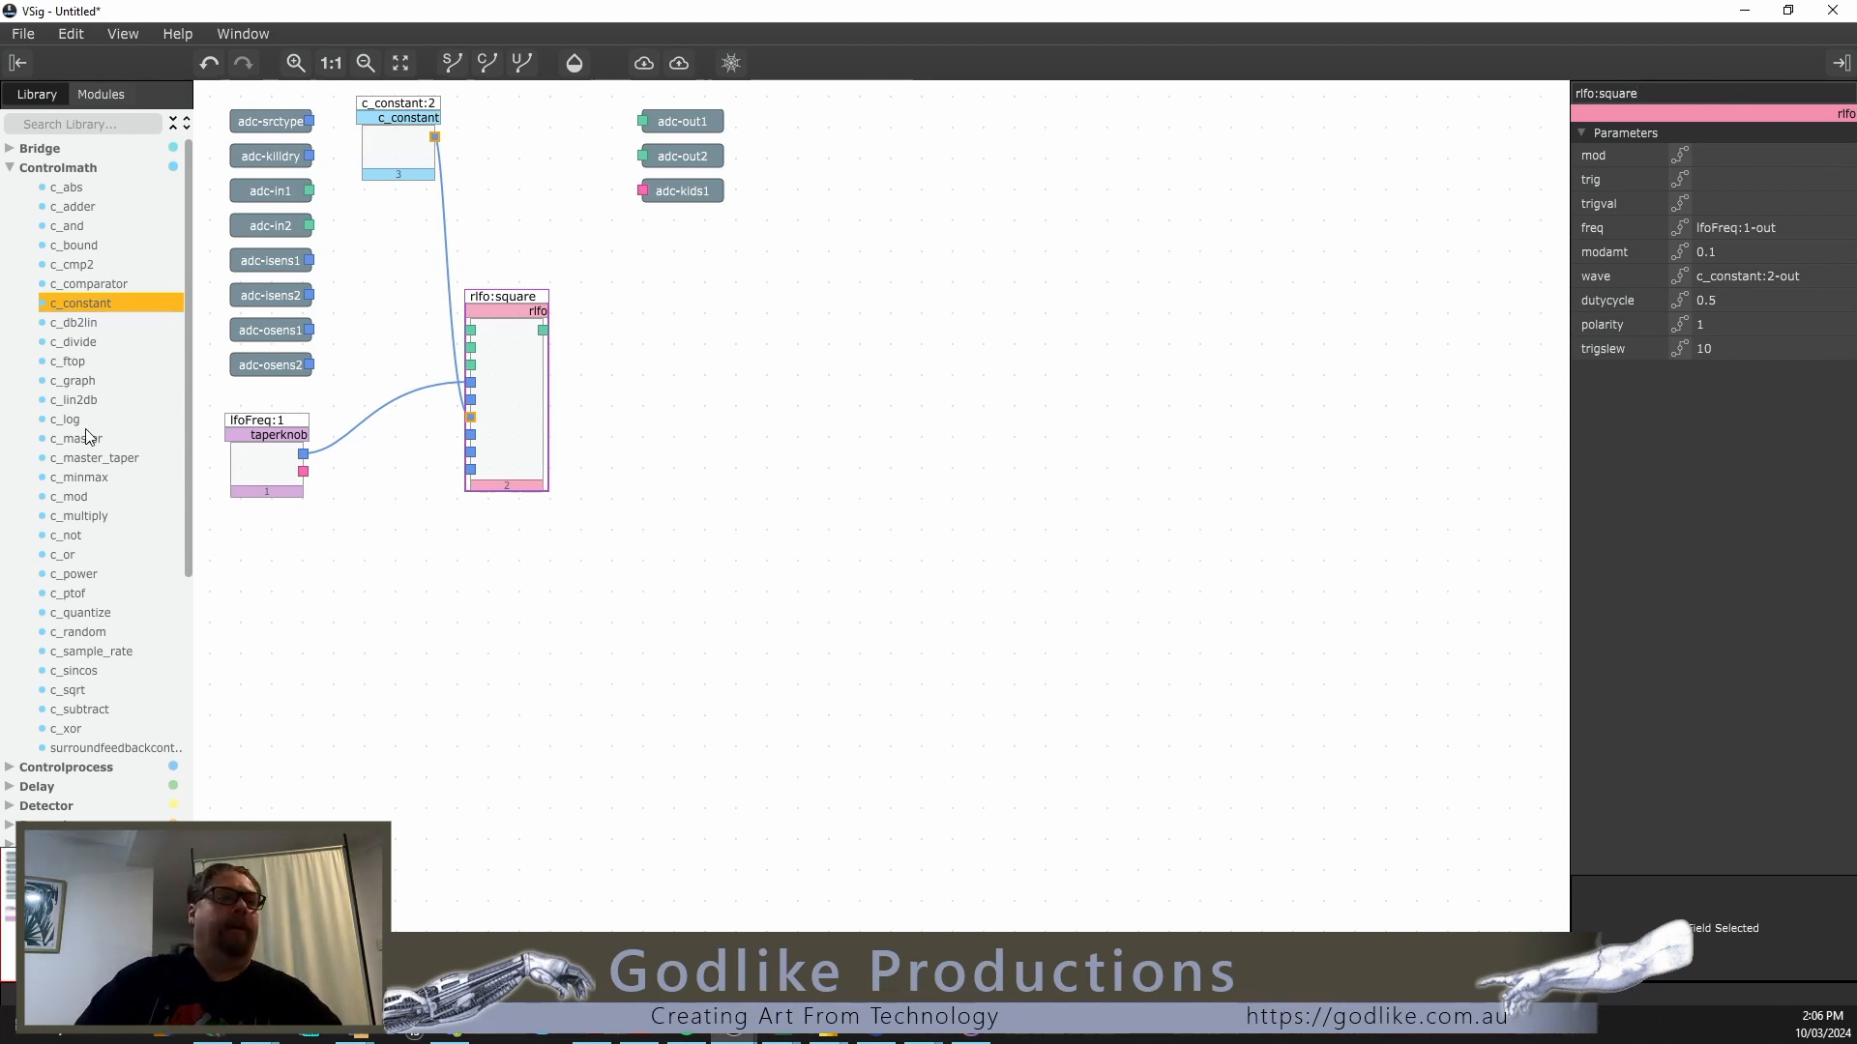
Step: Add a oneshot module from the Miscellaneous category beside rlfo:square
{"action": "left_click", "coordinate": [10, 167]}
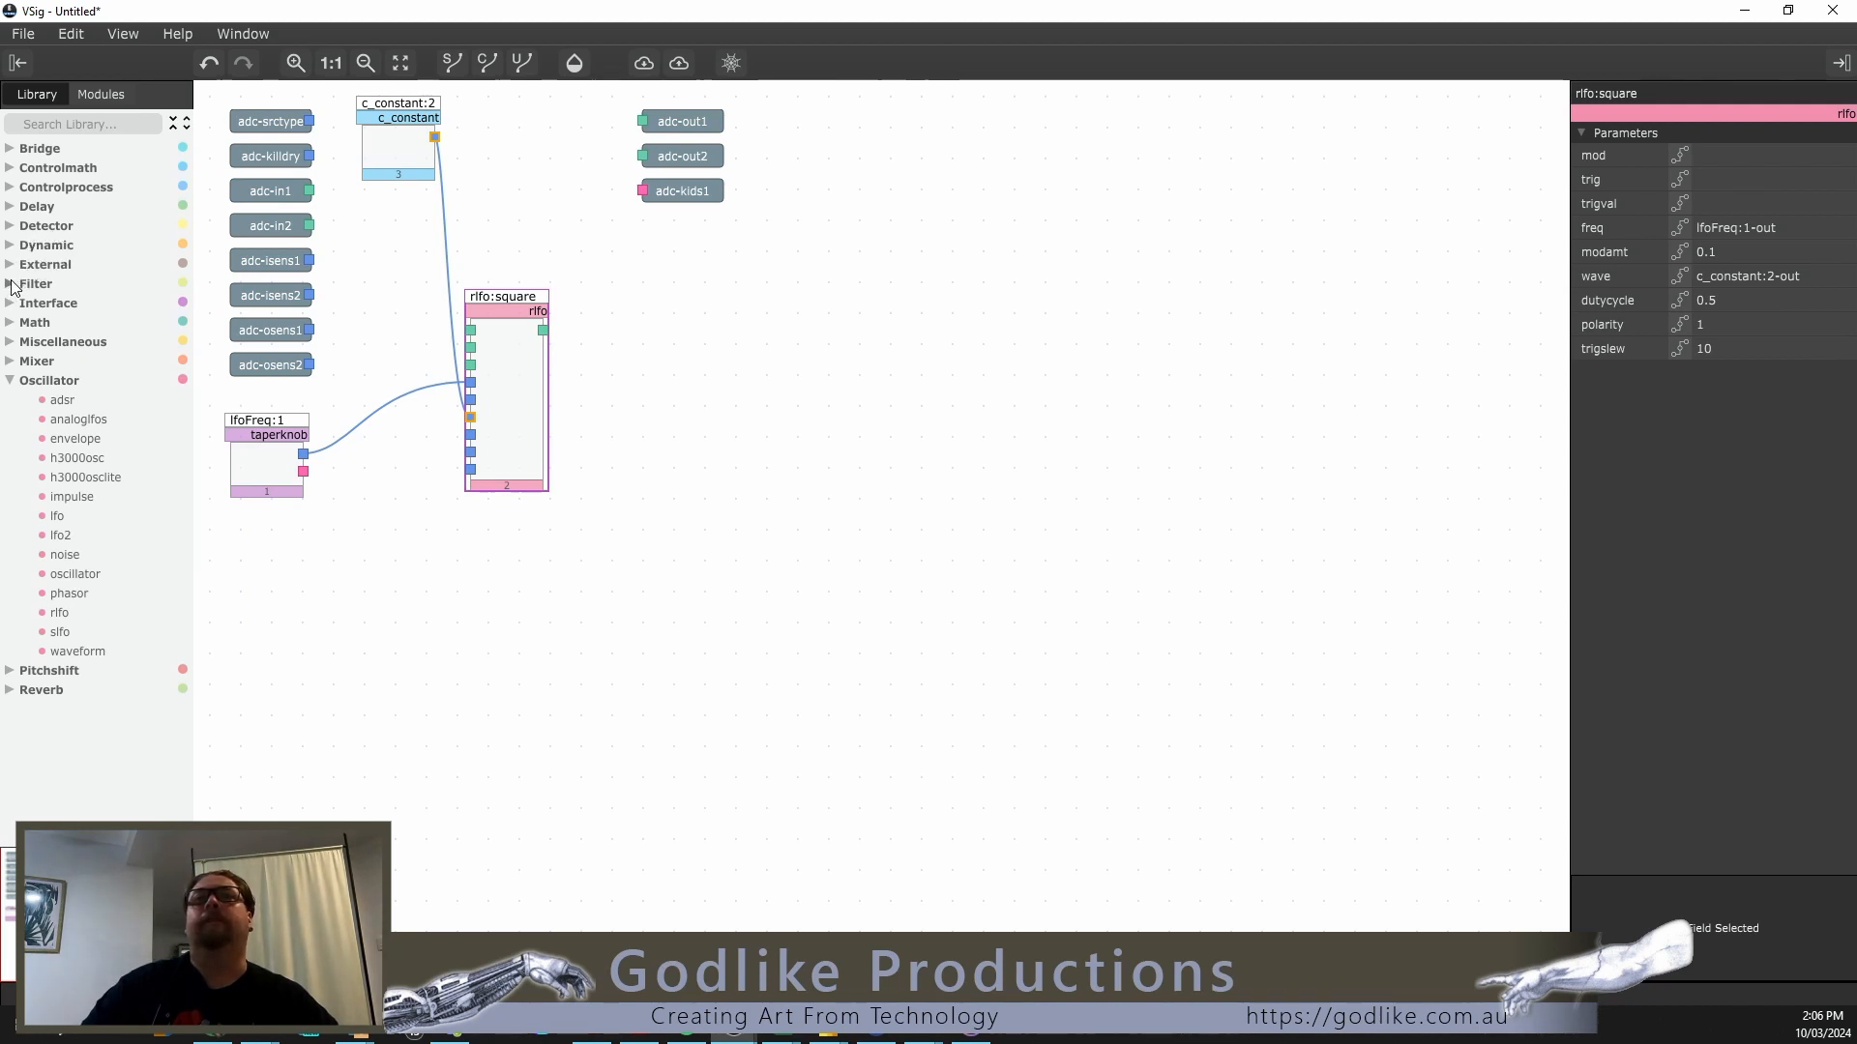
{"action": "left_click", "coordinate": [6, 344]}
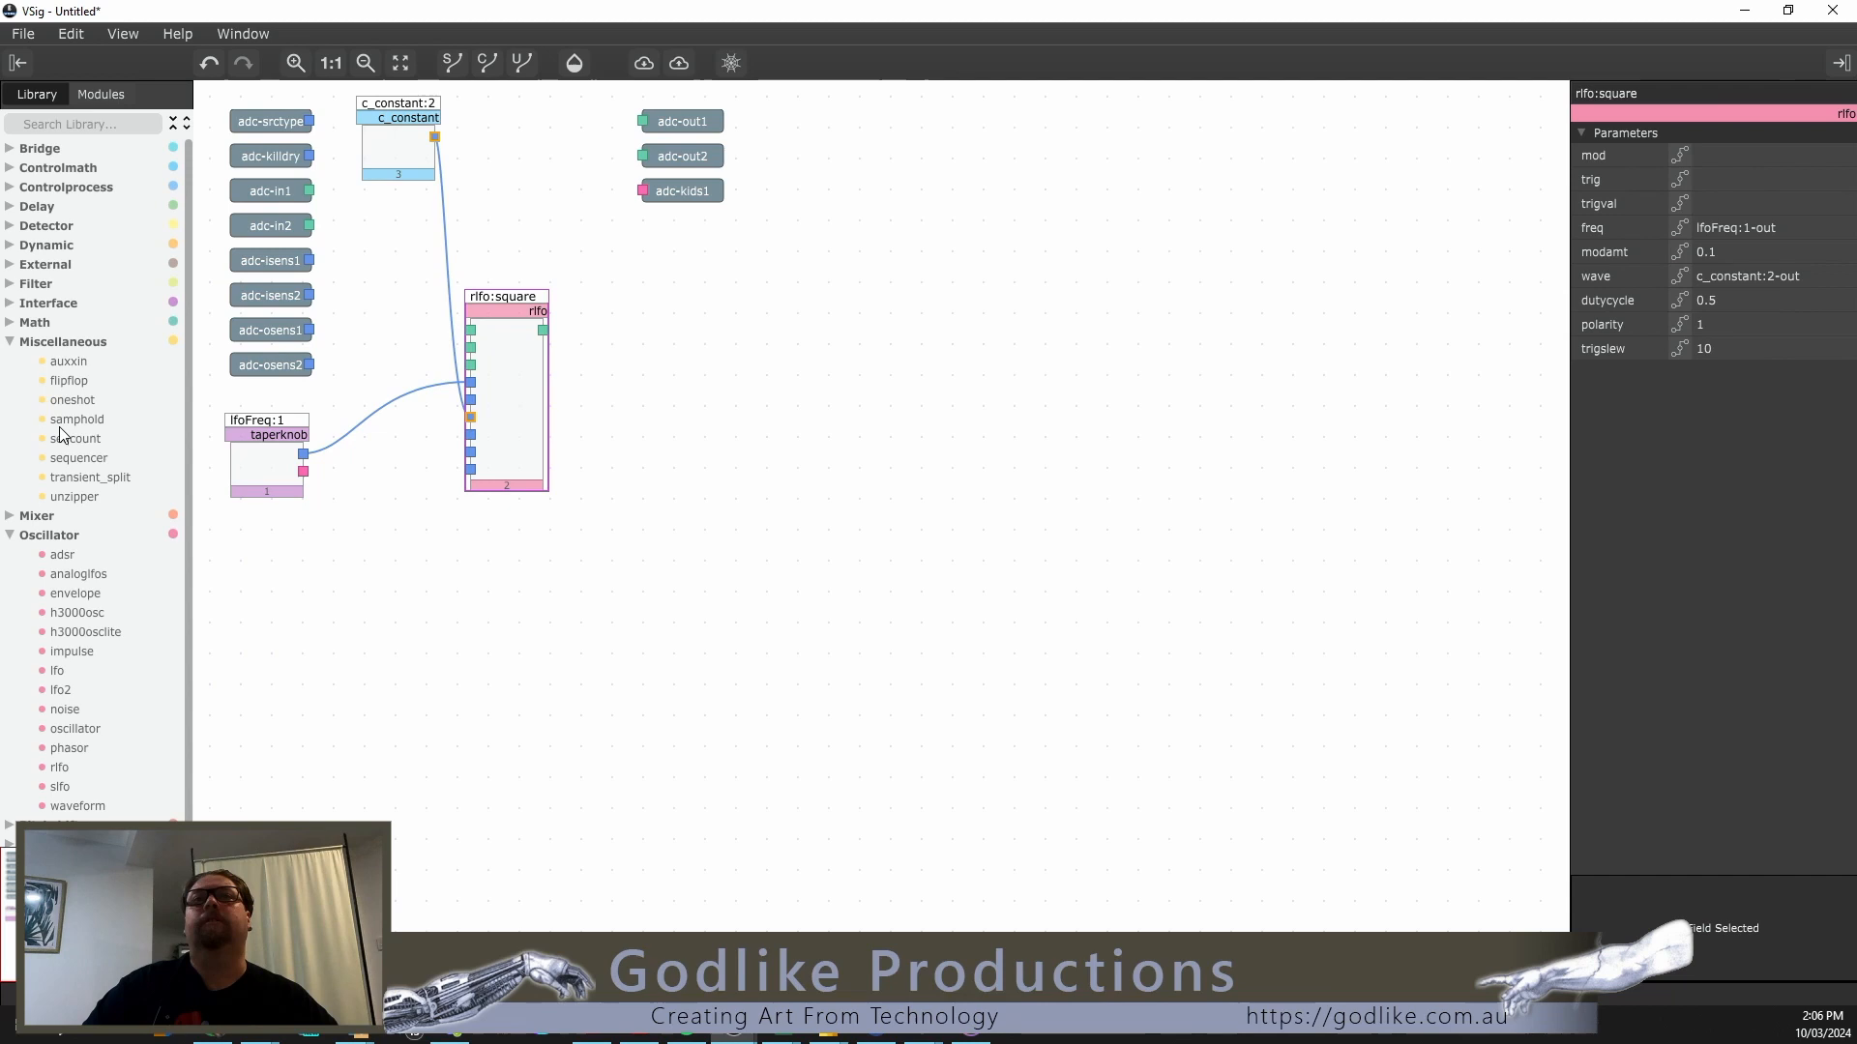
{"action": "left_click_drag", "start_coordinate": [68, 401], "coordinate": [610, 299]}
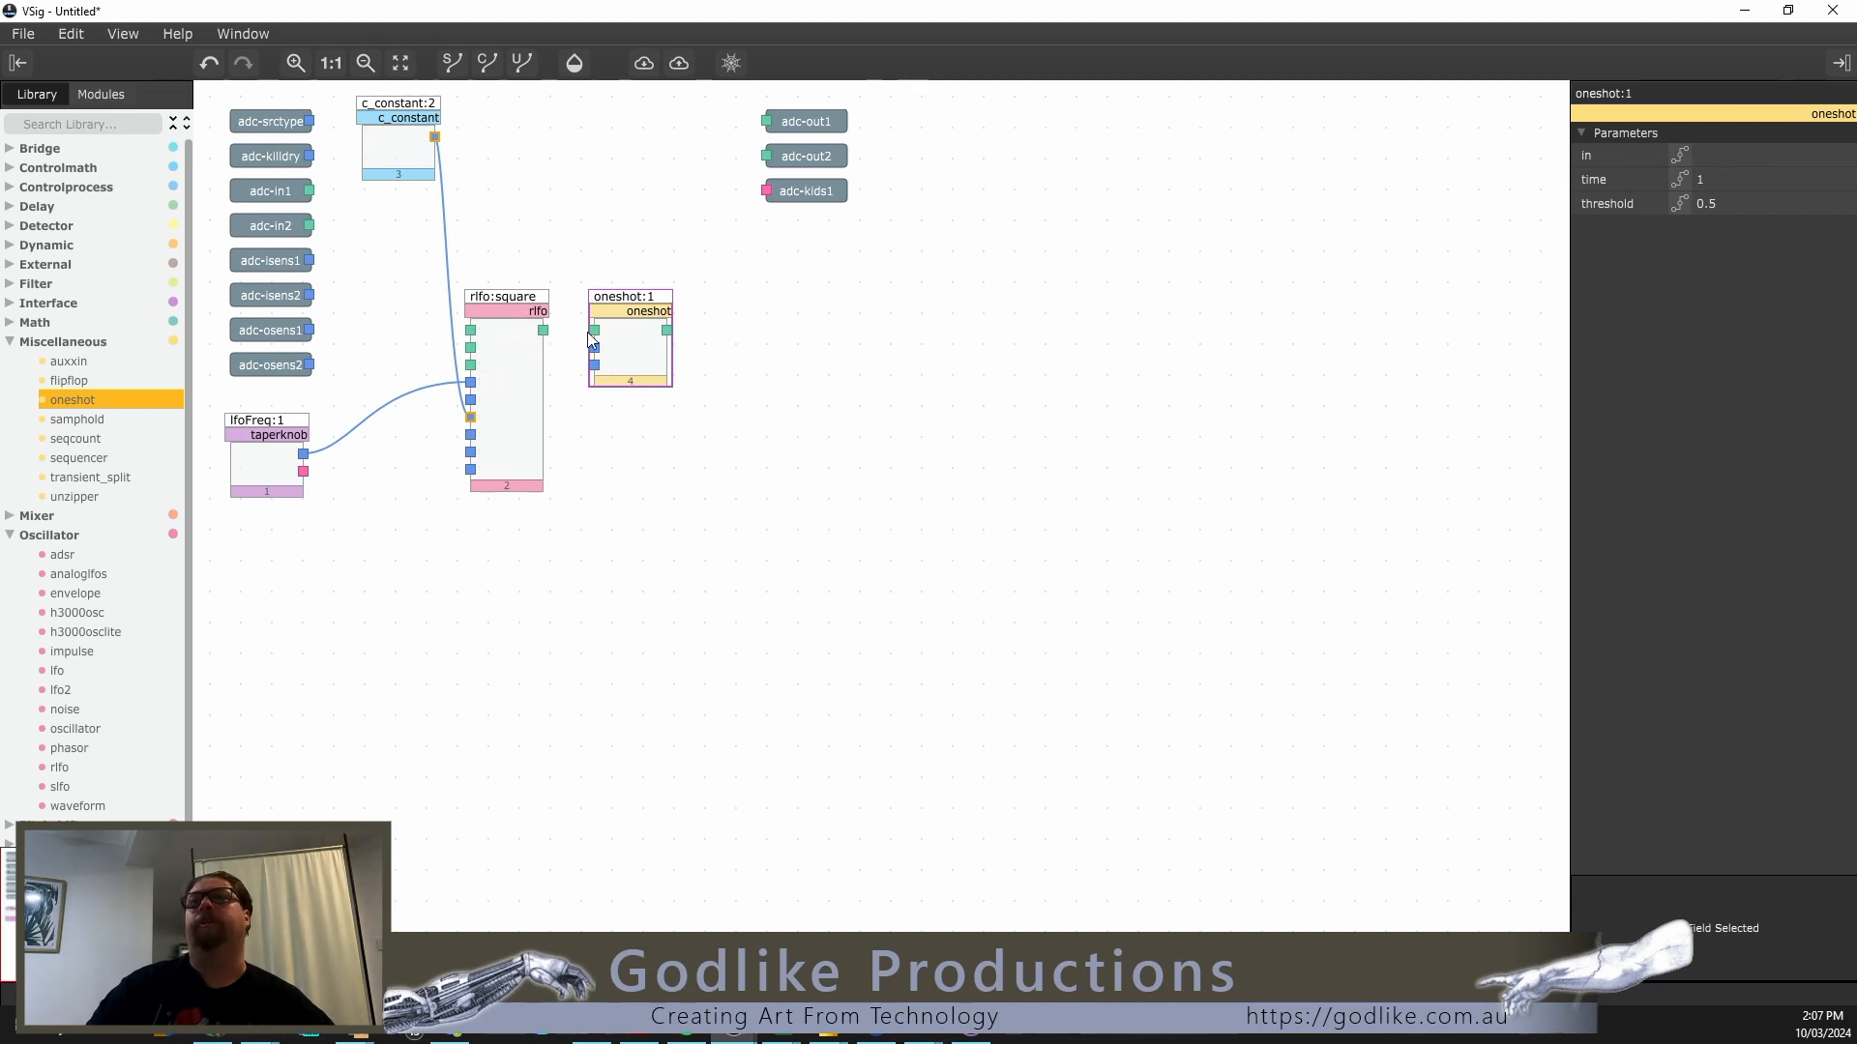
Step: Read the oneshot module's help and connect the rlfo:square output to the oneshot's in input
{"action": "double_click", "coordinate": [643, 359]}
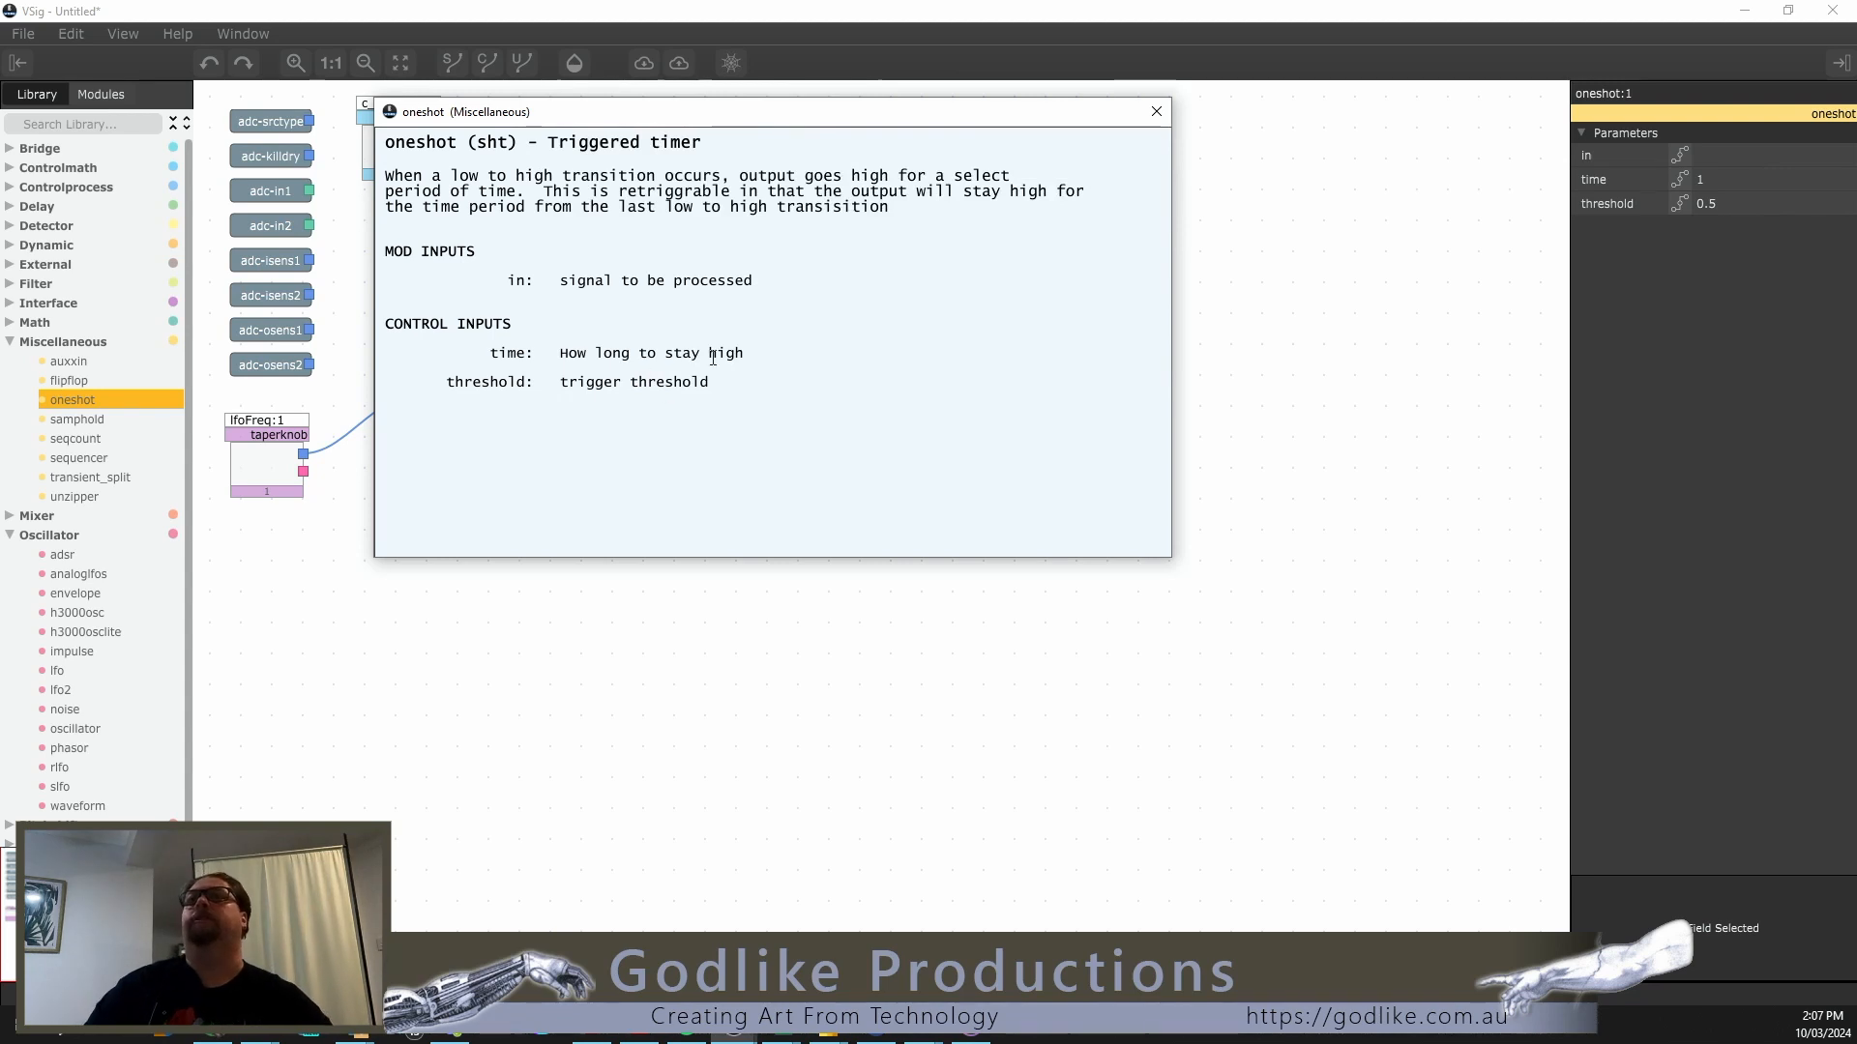
{"action": "left_click_drag", "start_coordinate": [674, 124], "coordinate": [1110, 264]}
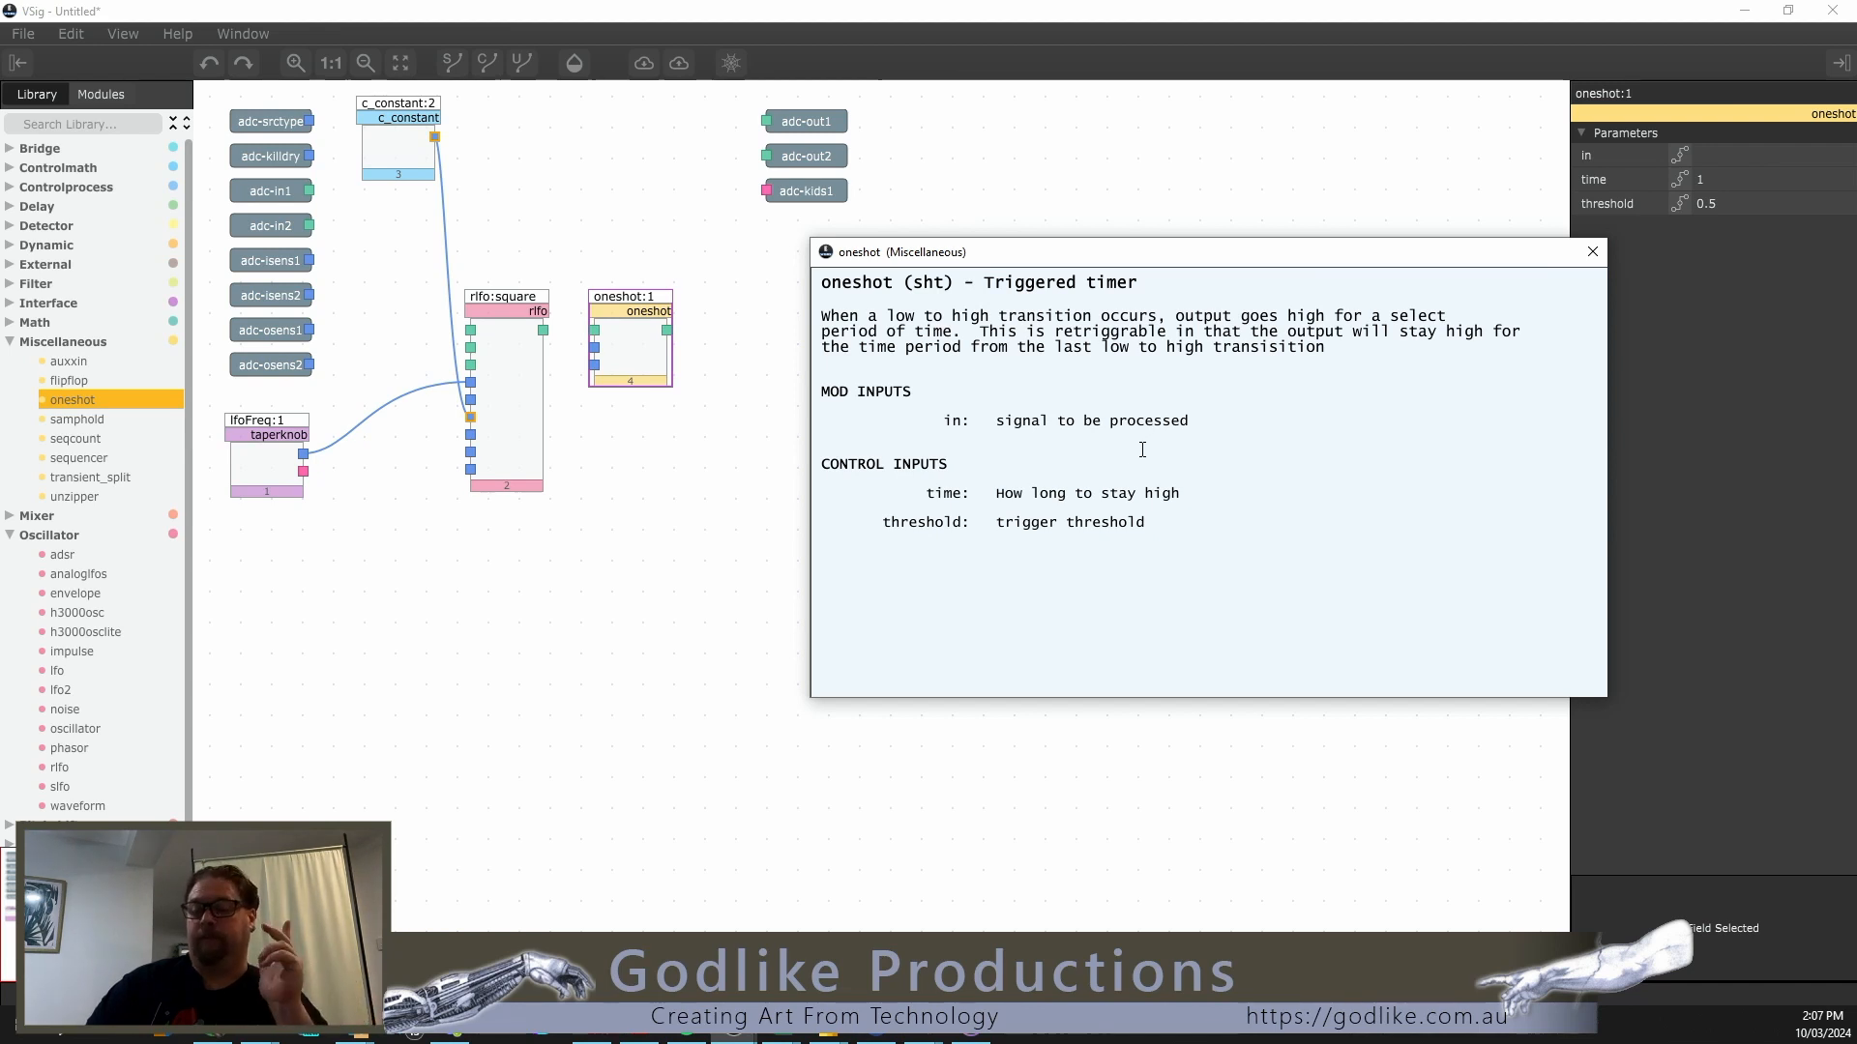
{"action": "left_click", "coordinate": [1593, 253]}
{"action": "left_click_drag", "start_coordinate": [542, 330], "coordinate": [594, 332]}
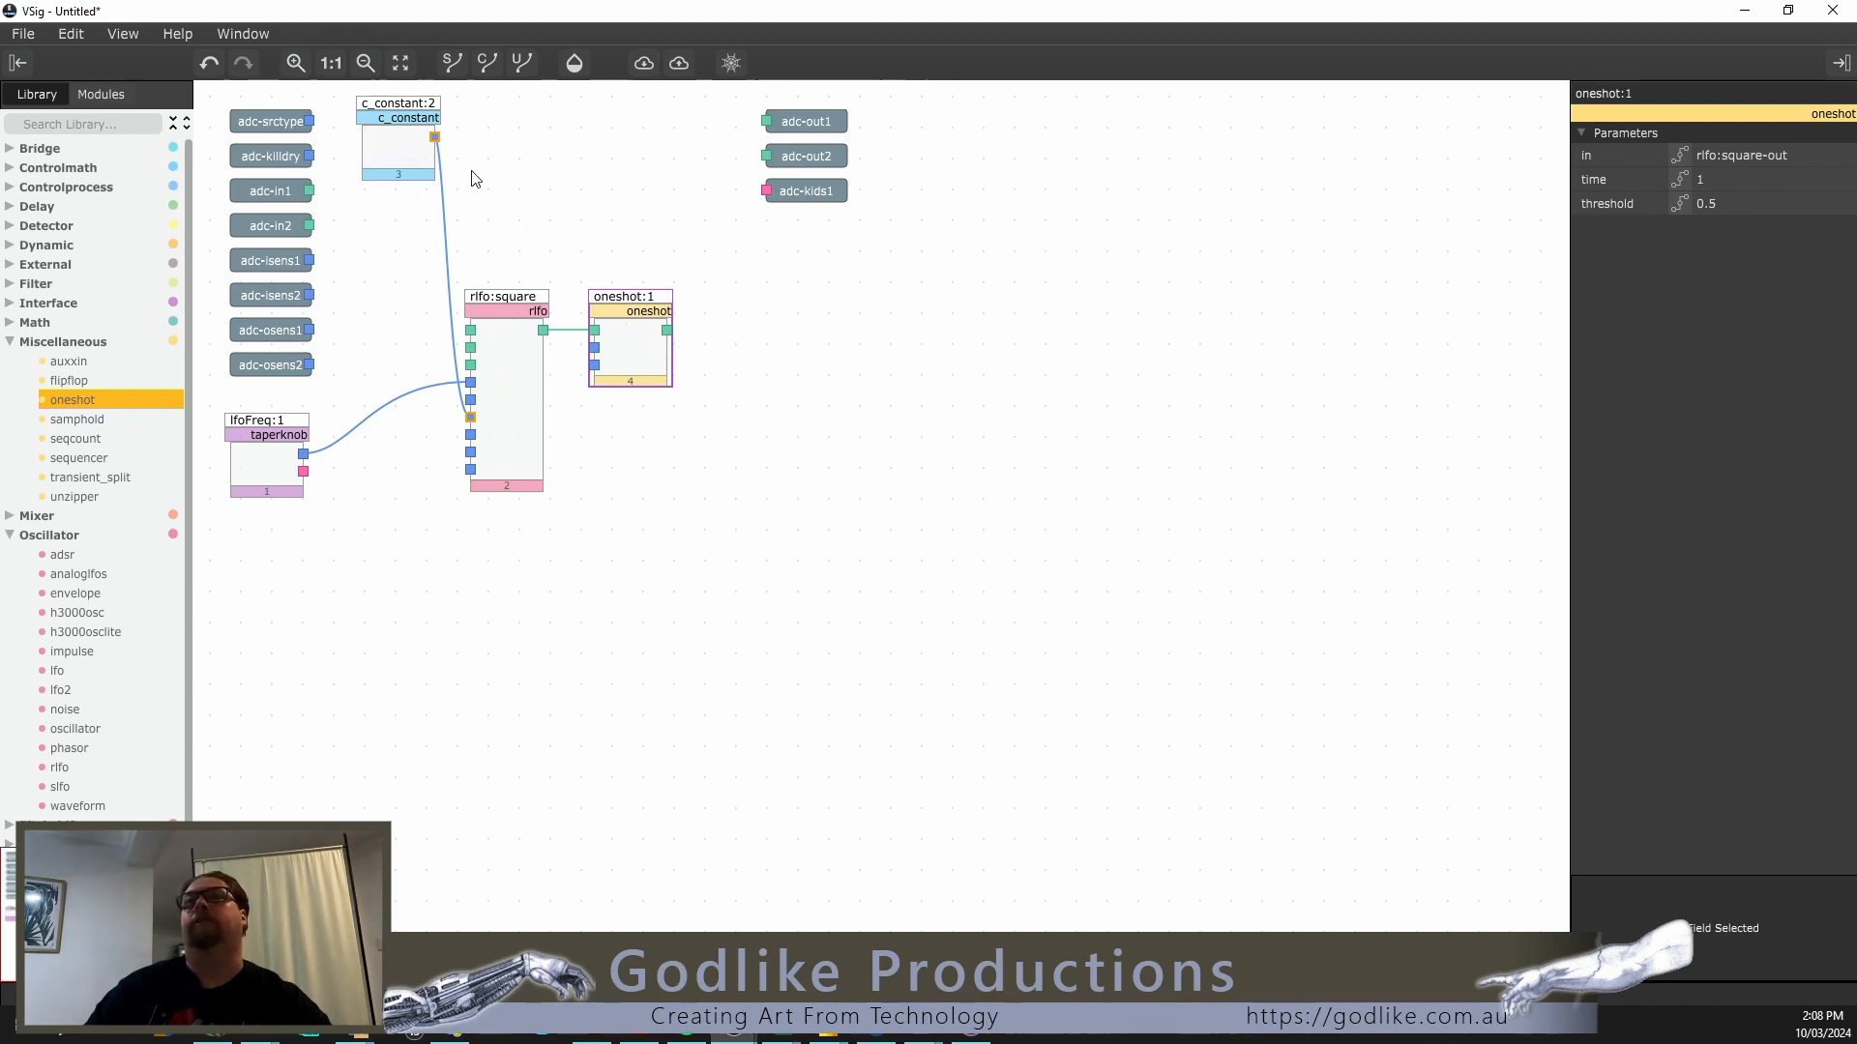
Step: Duplicate c_constant:2 twice and line up the three constants in a row above rlfo:square and the oneshot
{"action": "left_click_drag", "start_coordinate": [403, 156], "coordinate": [519, 156]}
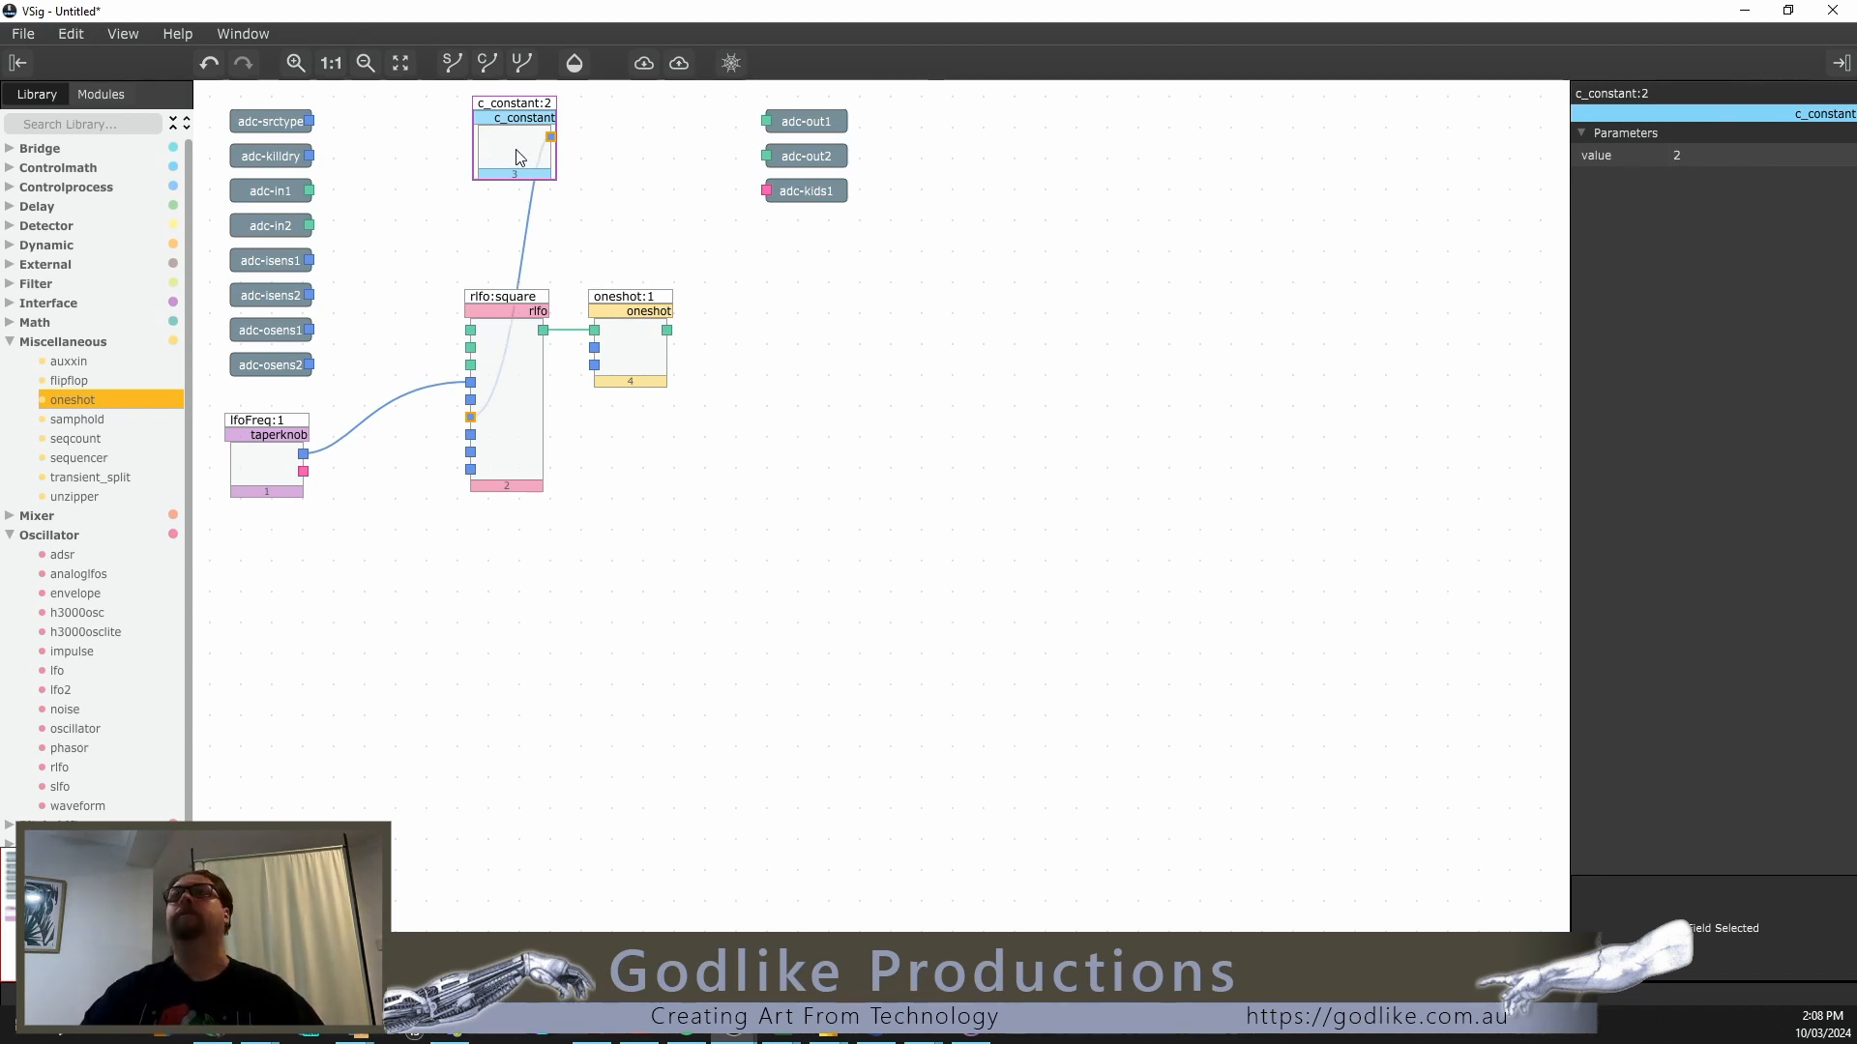
{"action": "key", "text": "ctrl+d"}
{"action": "left_click_drag", "start_coordinate": [538, 172], "coordinate": [429, 155]}
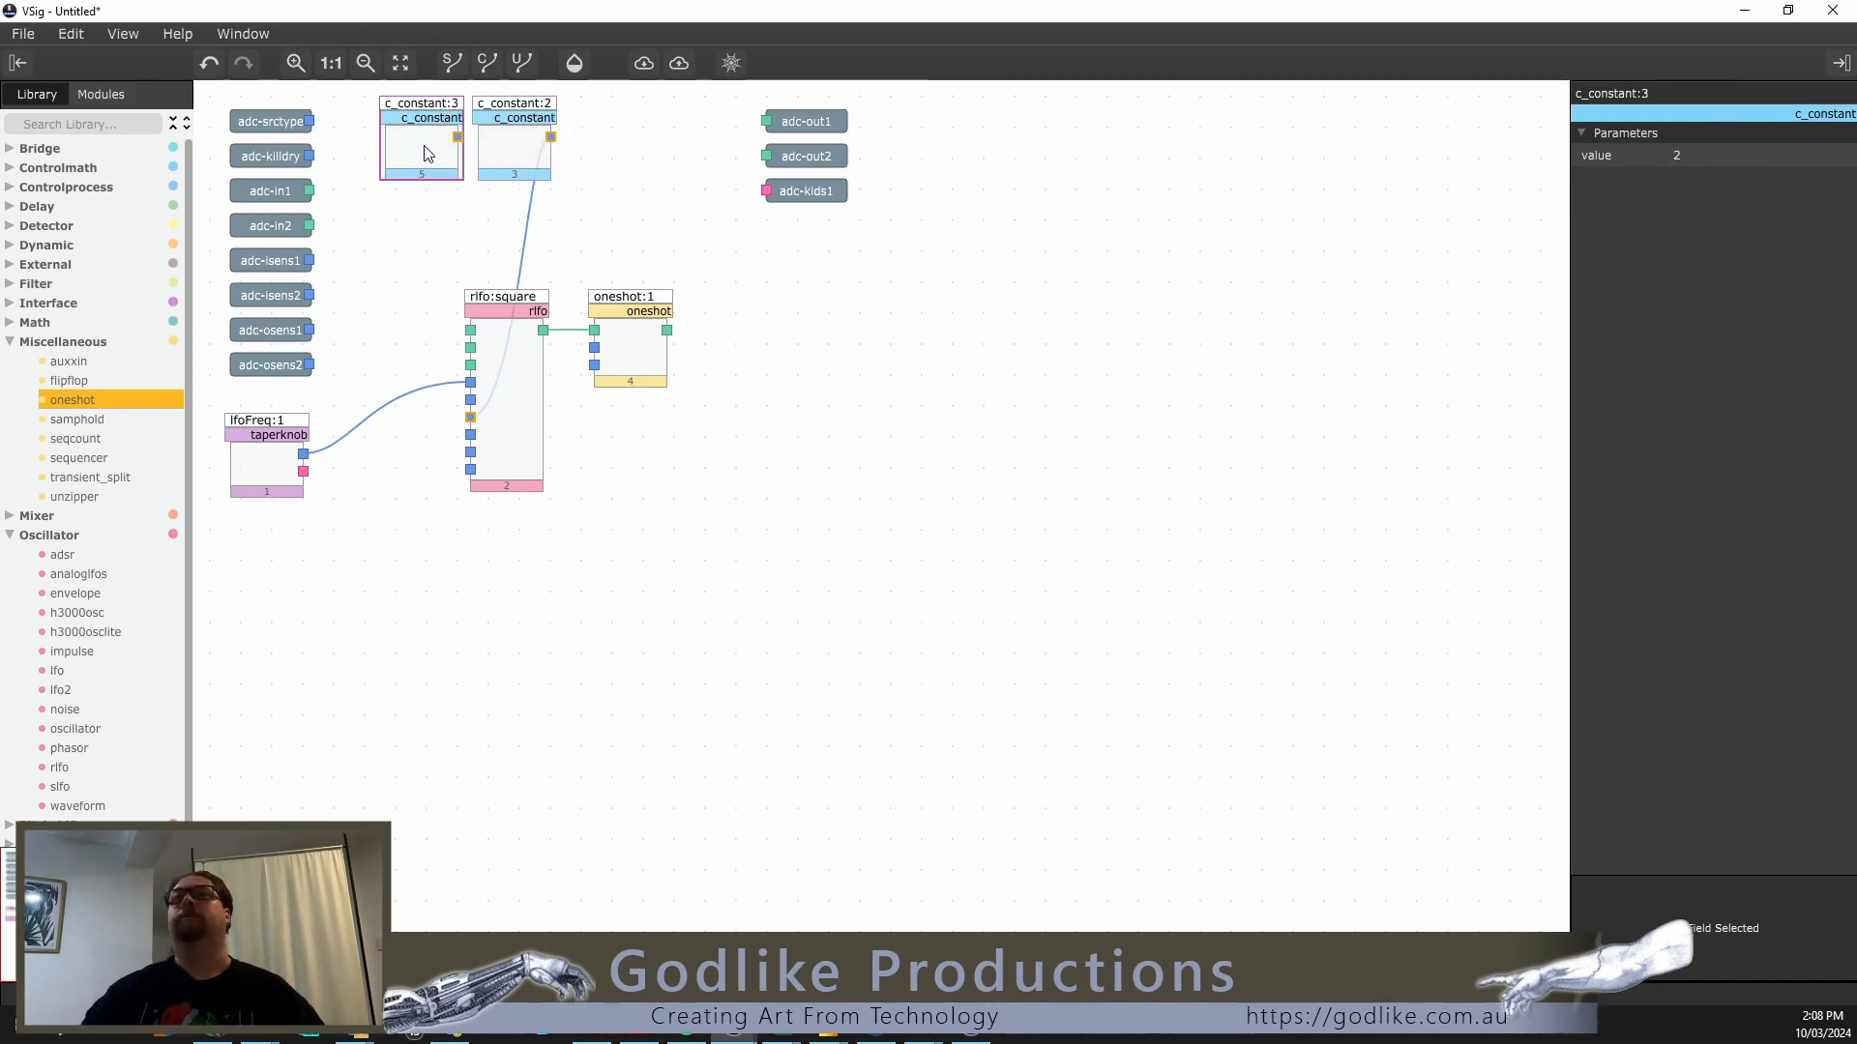
{"action": "key", "text": "ctrl+d"}
{"action": "left_click_drag", "start_coordinate": [495, 176], "coordinate": [646, 154]}
{"action": "left_click_drag", "start_coordinate": [512, 161], "coordinate": [543, 187]}
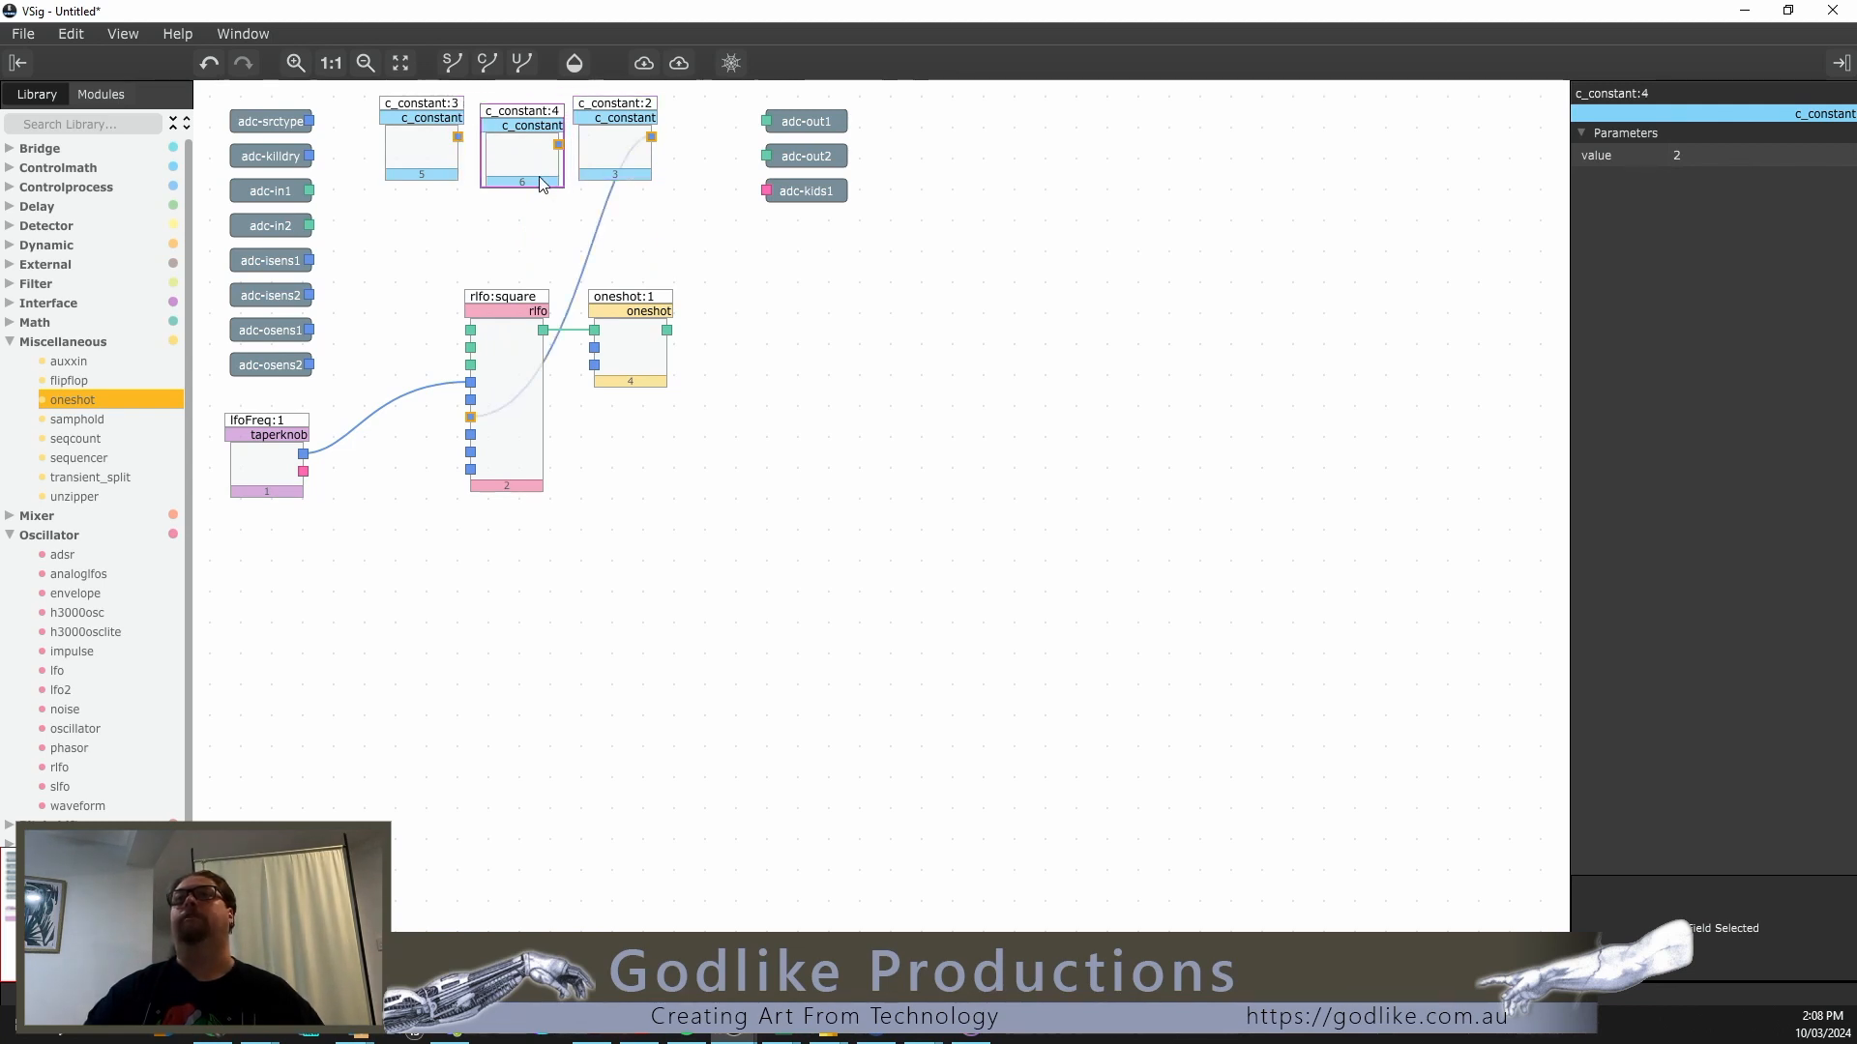
{"action": "left_click", "coordinate": [513, 367]}
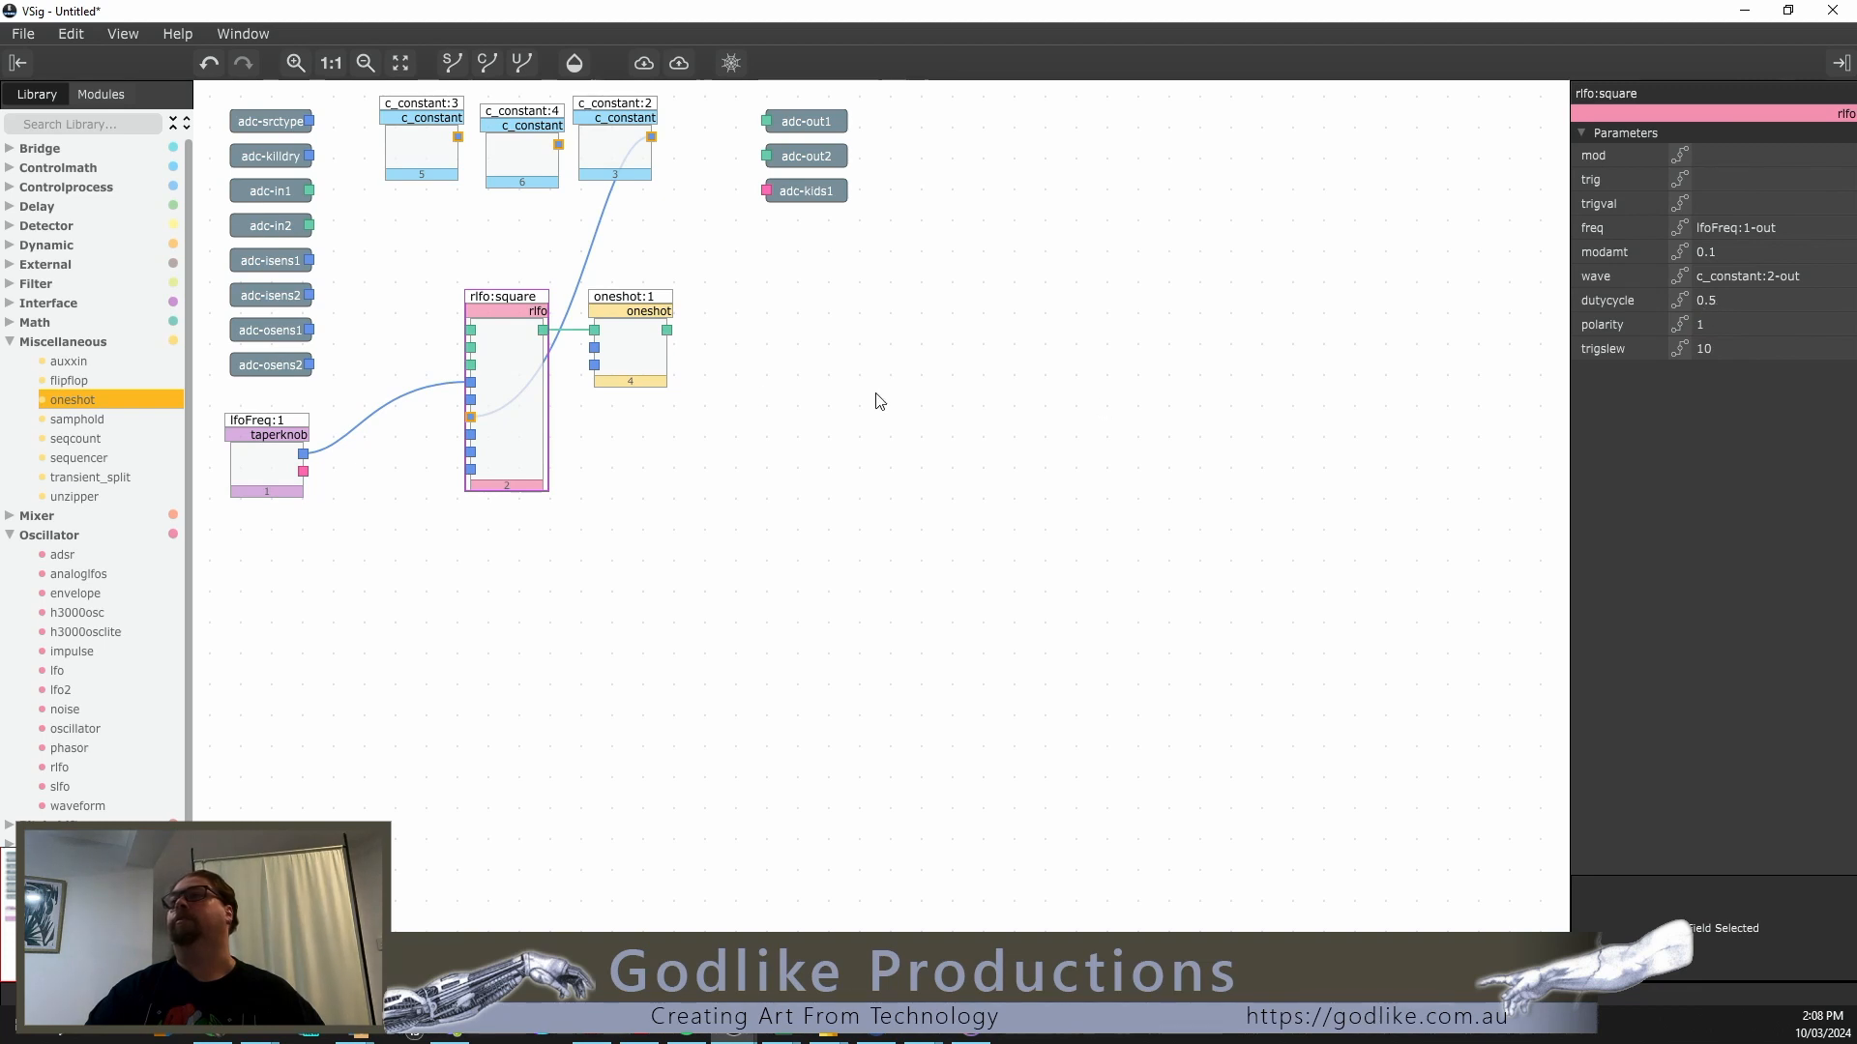
{"action": "left_click", "coordinate": [660, 356]}
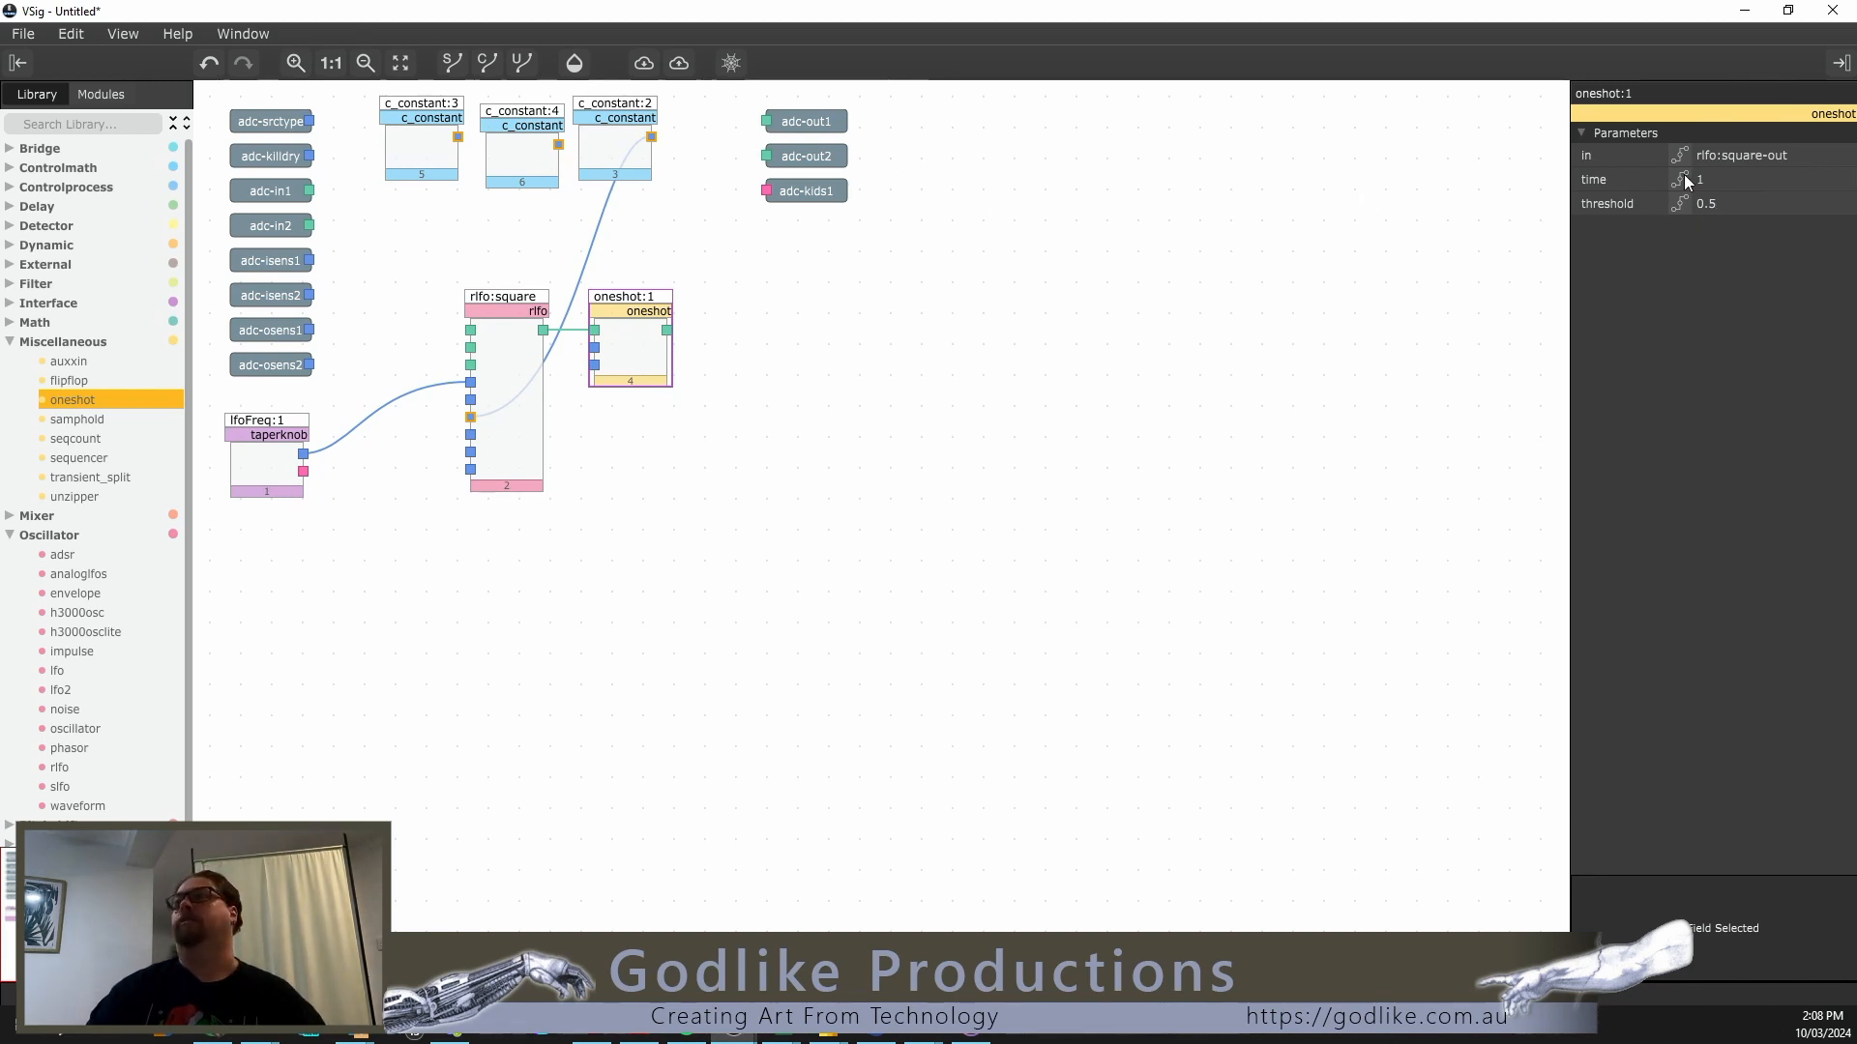
{"action": "left_click_drag", "start_coordinate": [537, 156], "coordinate": [537, 147]}
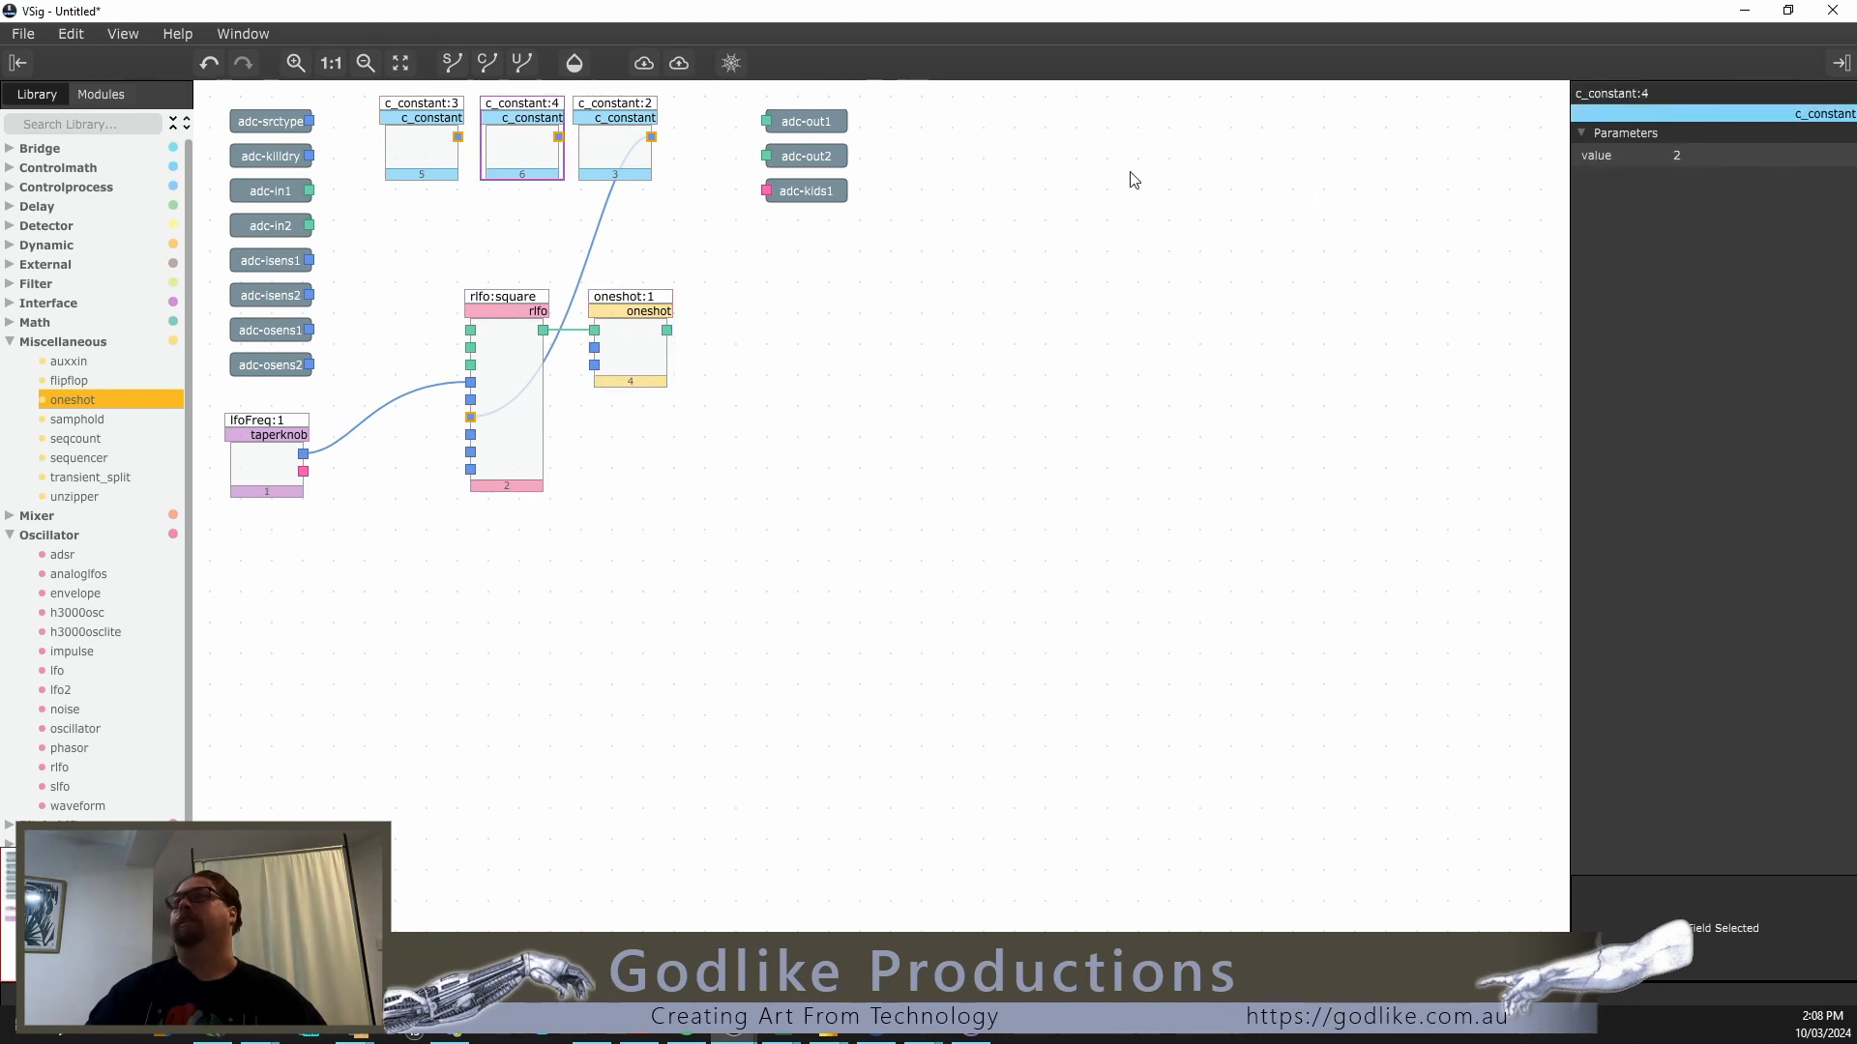
Step: Rename c_constant:3 as c_constant:0-5 with value 0.5, and c_constant:4 as c_constant:1 with value 1
{"action": "left_click", "coordinate": [637, 337]}
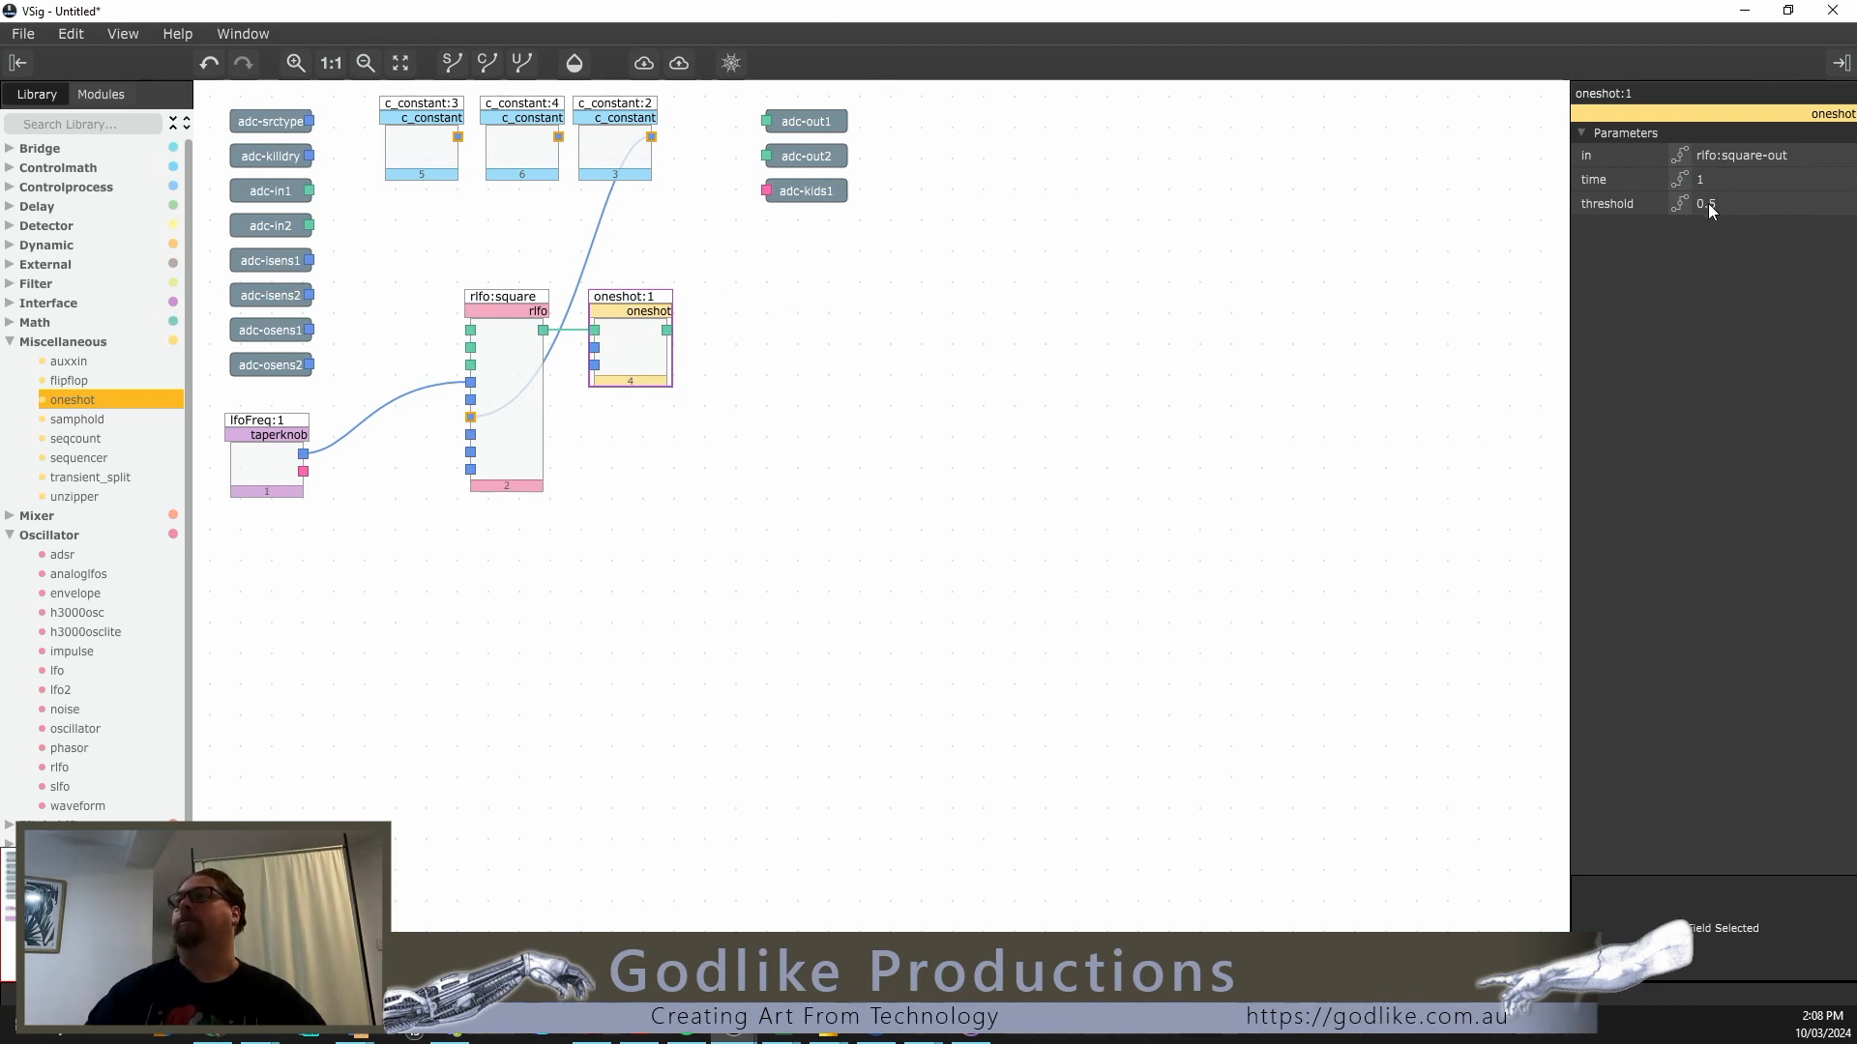
{"action": "left_click", "coordinate": [414, 141]}
{"action": "left_click", "coordinate": [1651, 93]}
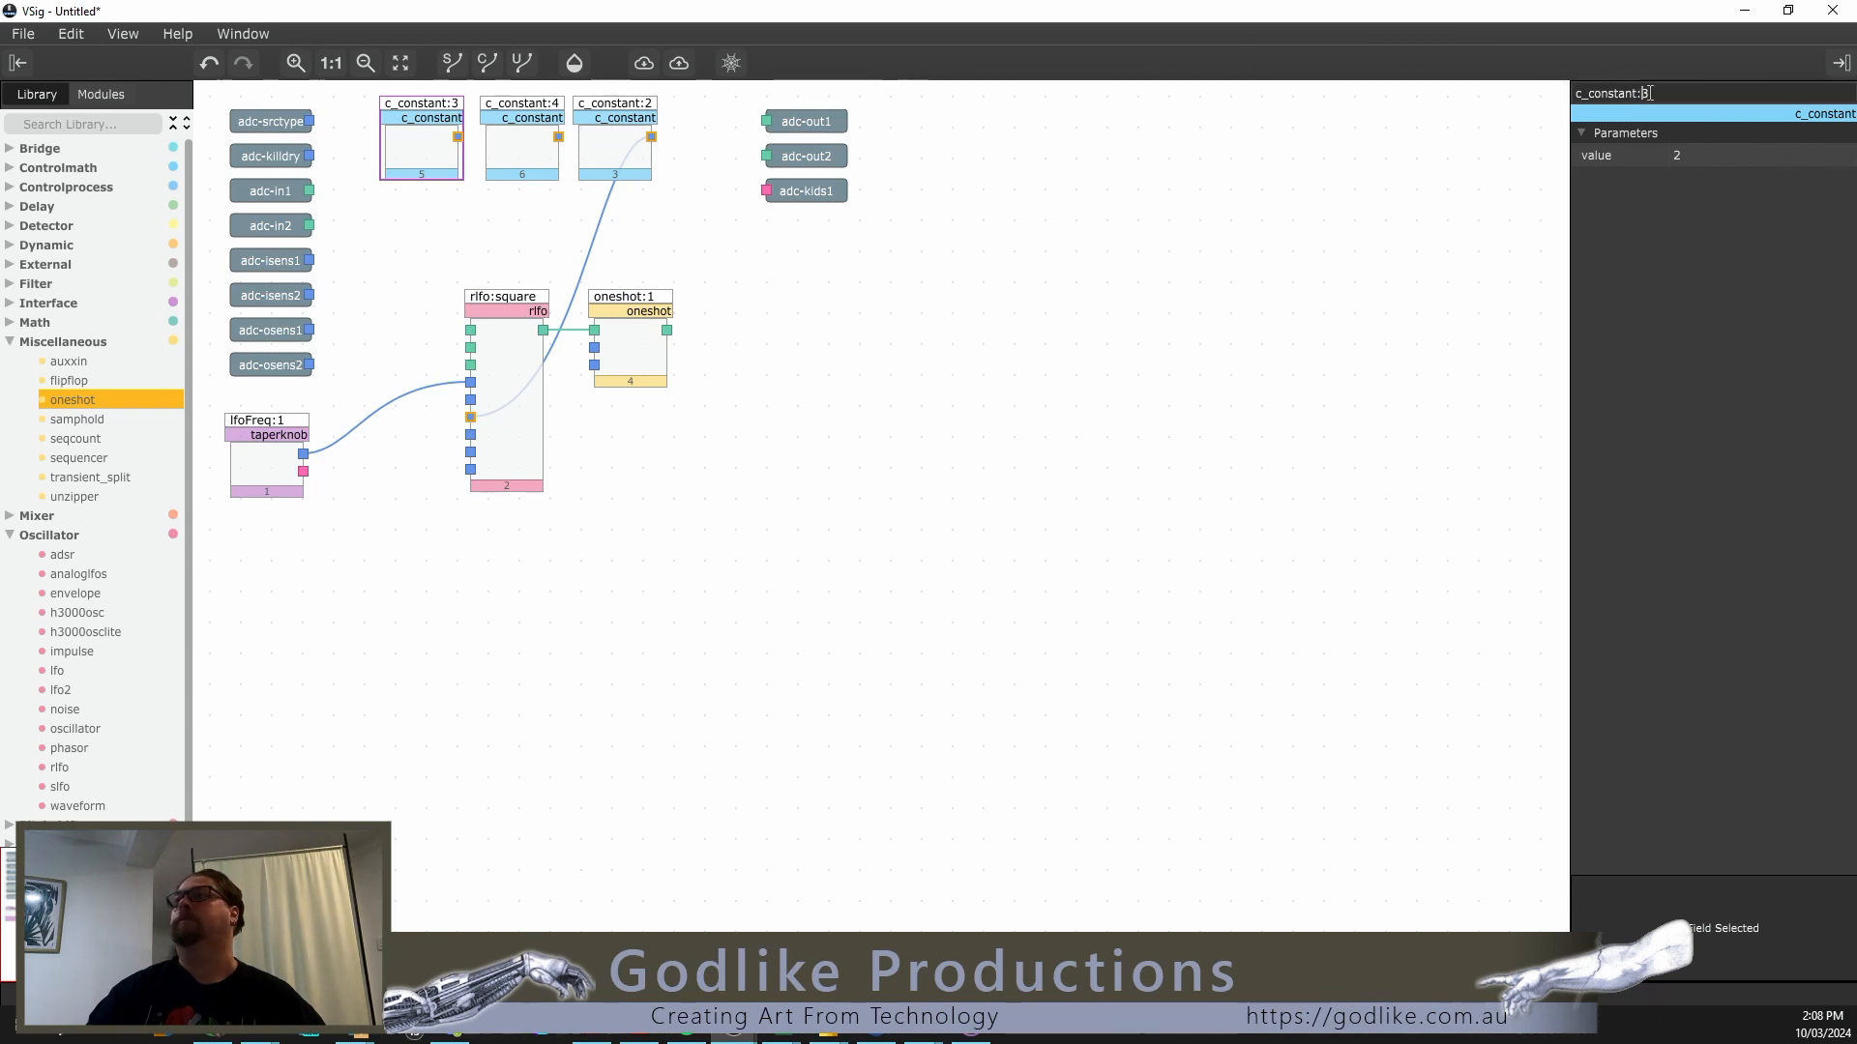
{"action": "type", "text": "0-5"}
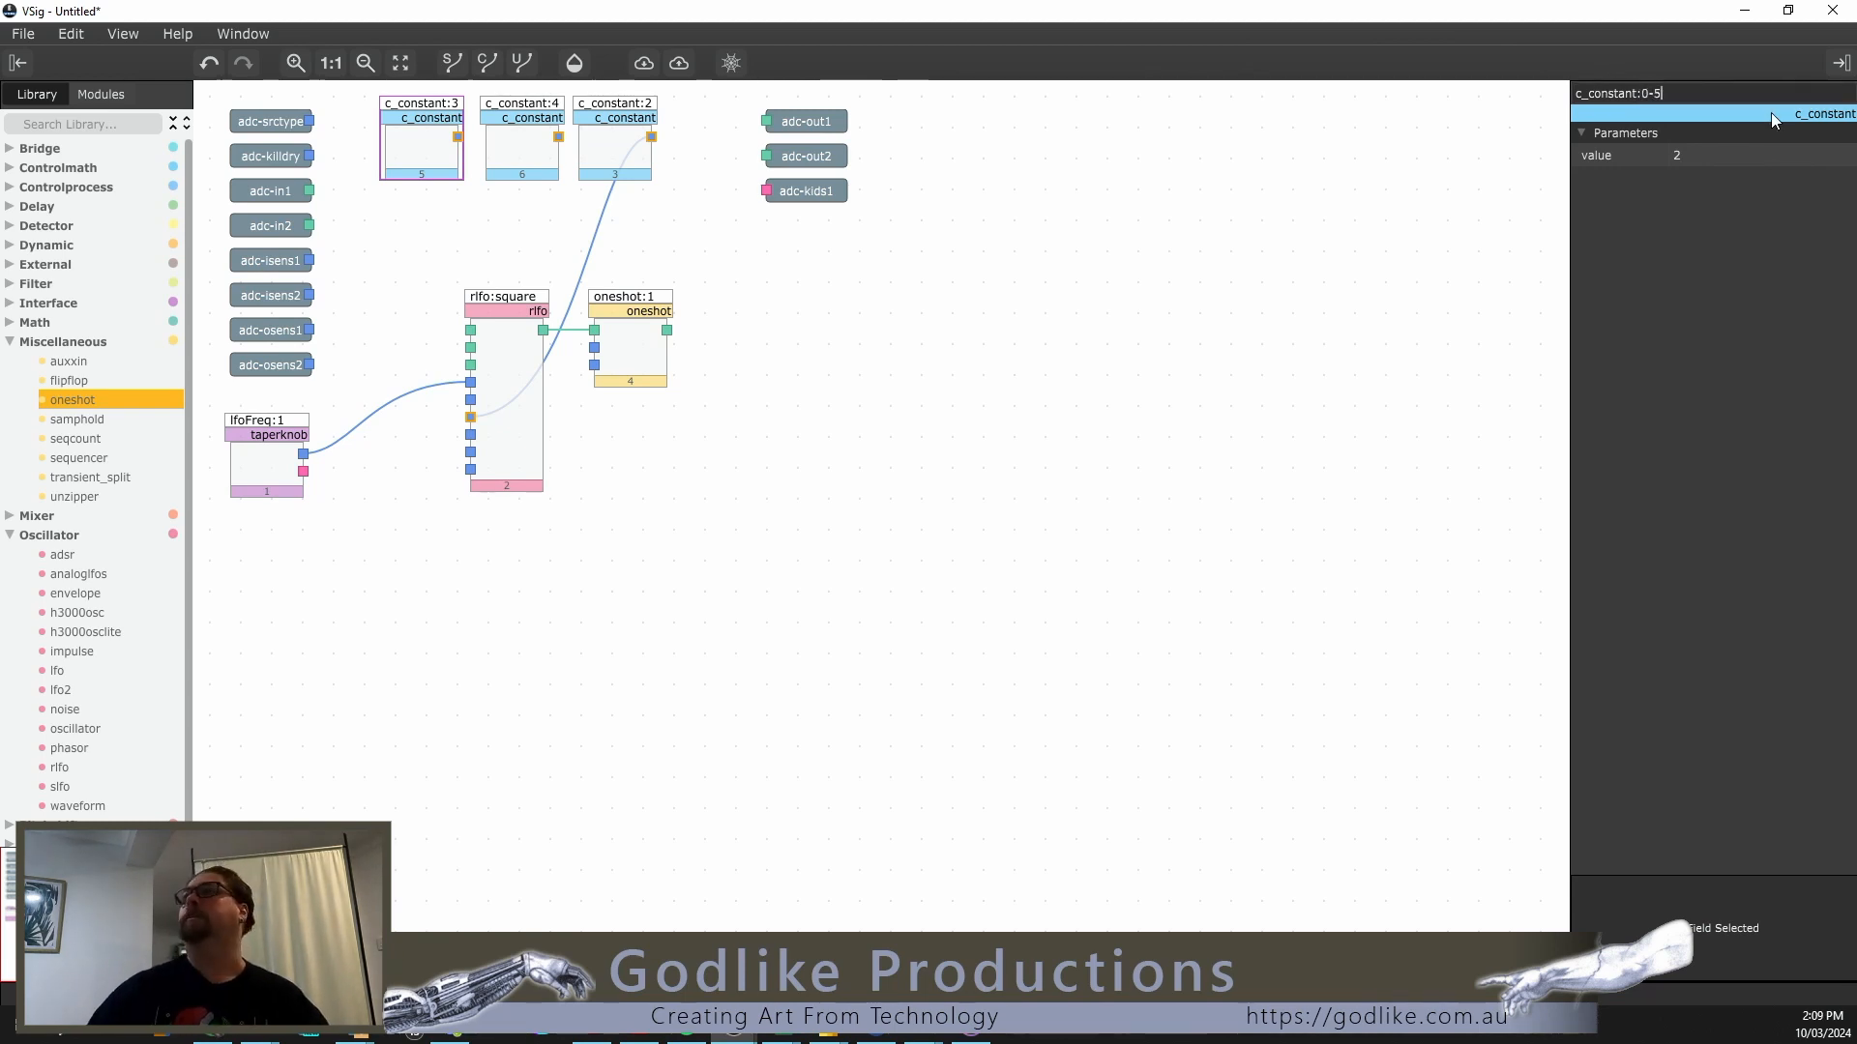
{"action": "left_click", "coordinate": [1675, 155]}
{"action": "type", "text": "0.5"}
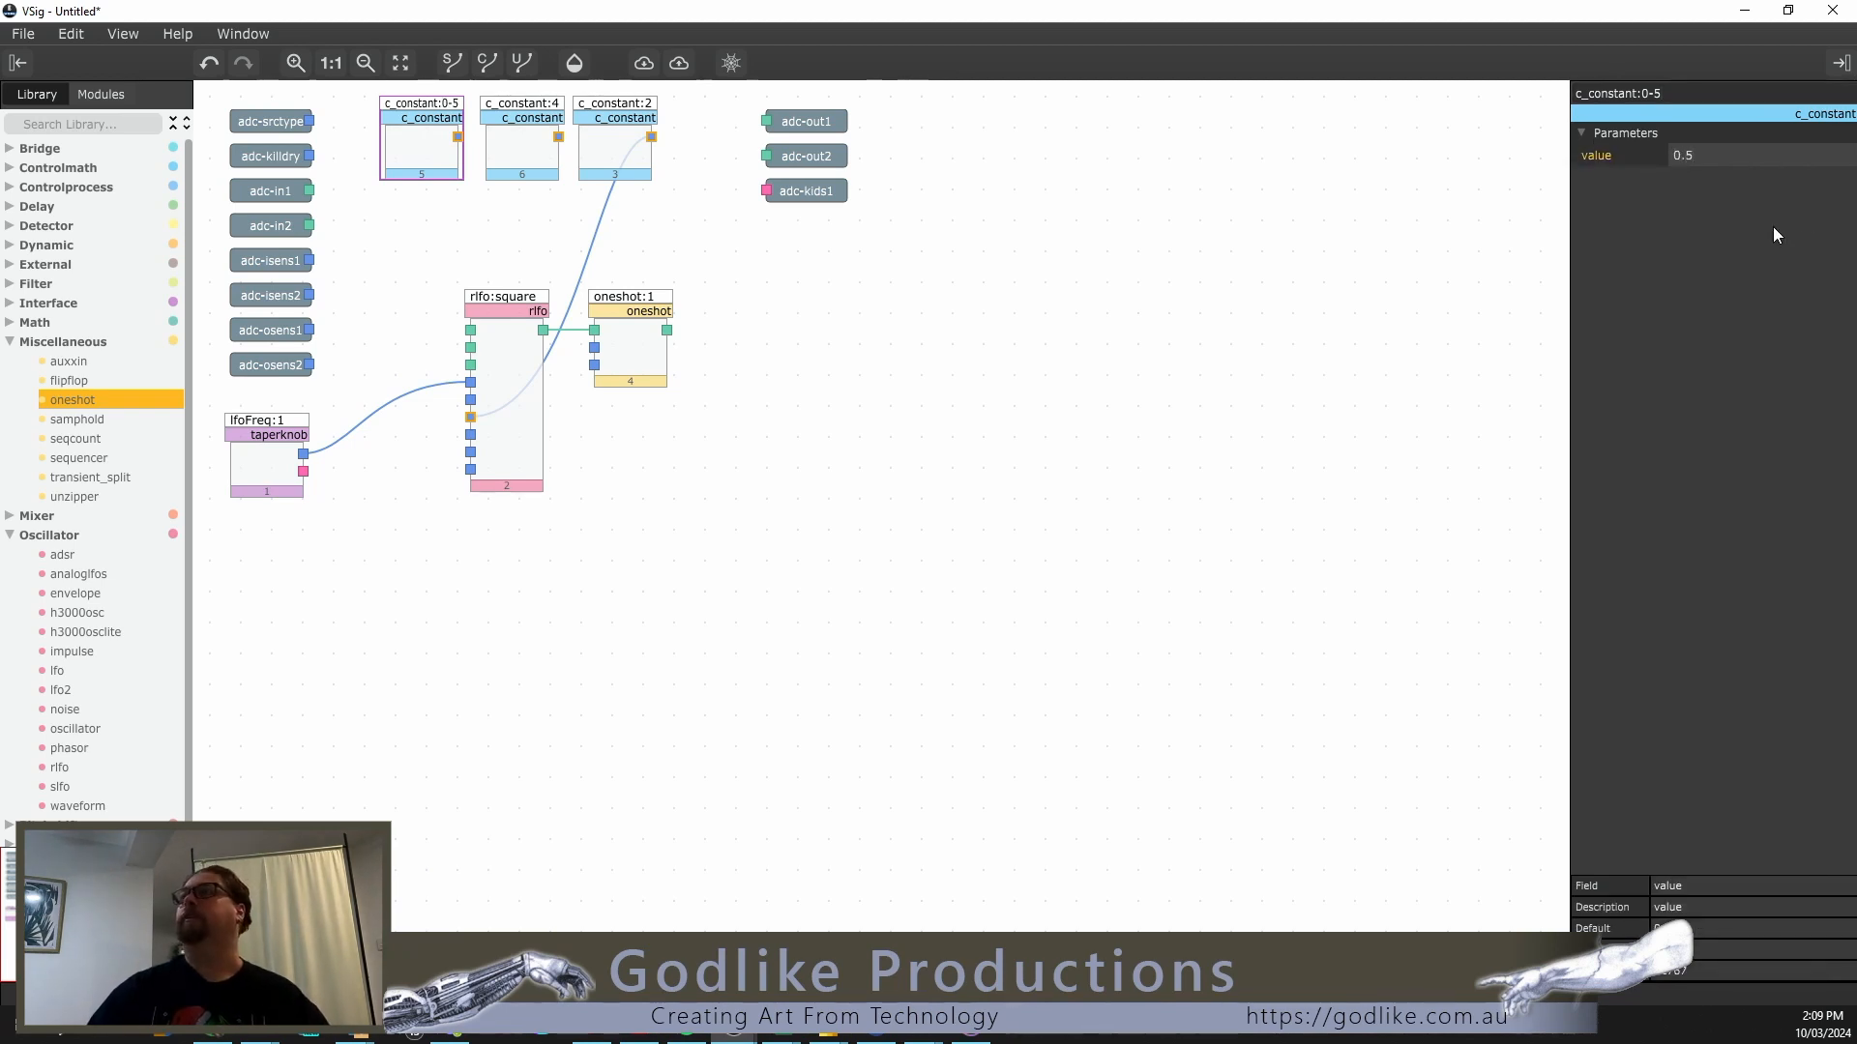
{"action": "left_click", "coordinate": [544, 157]}
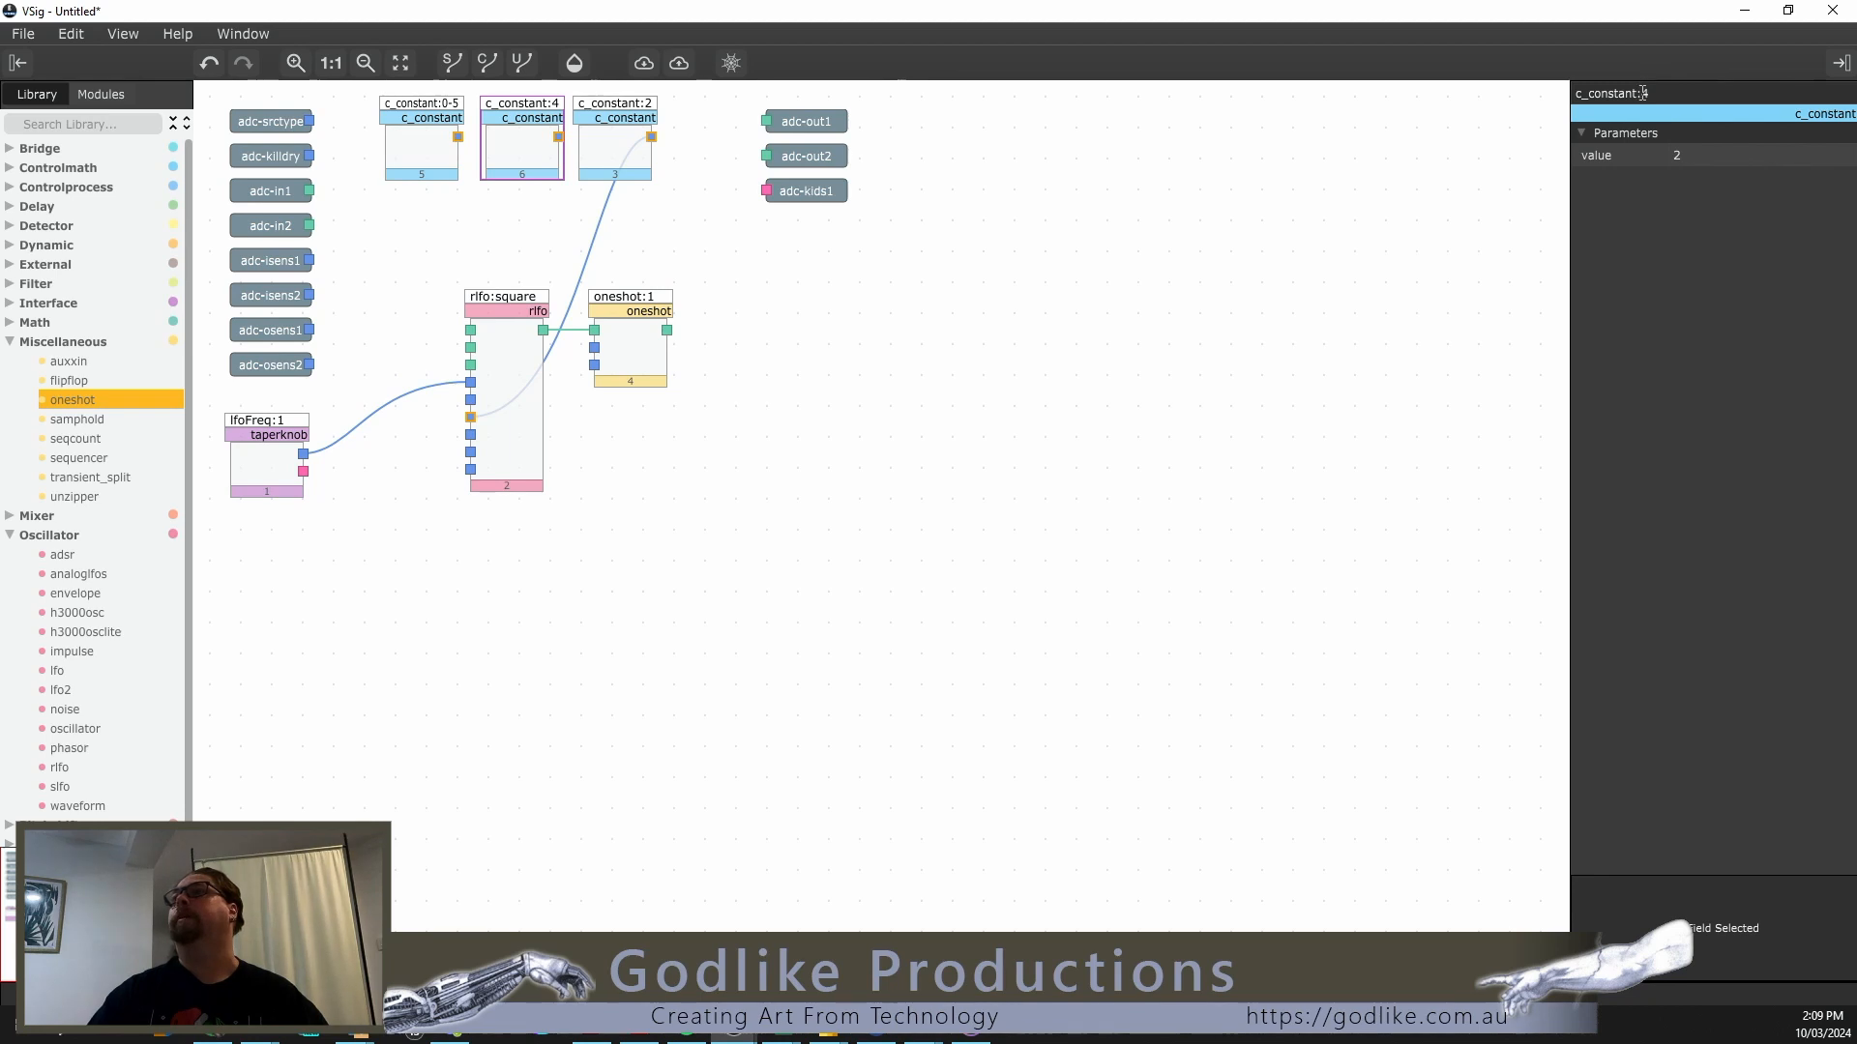
{"action": "left_click", "coordinate": [1679, 155]}
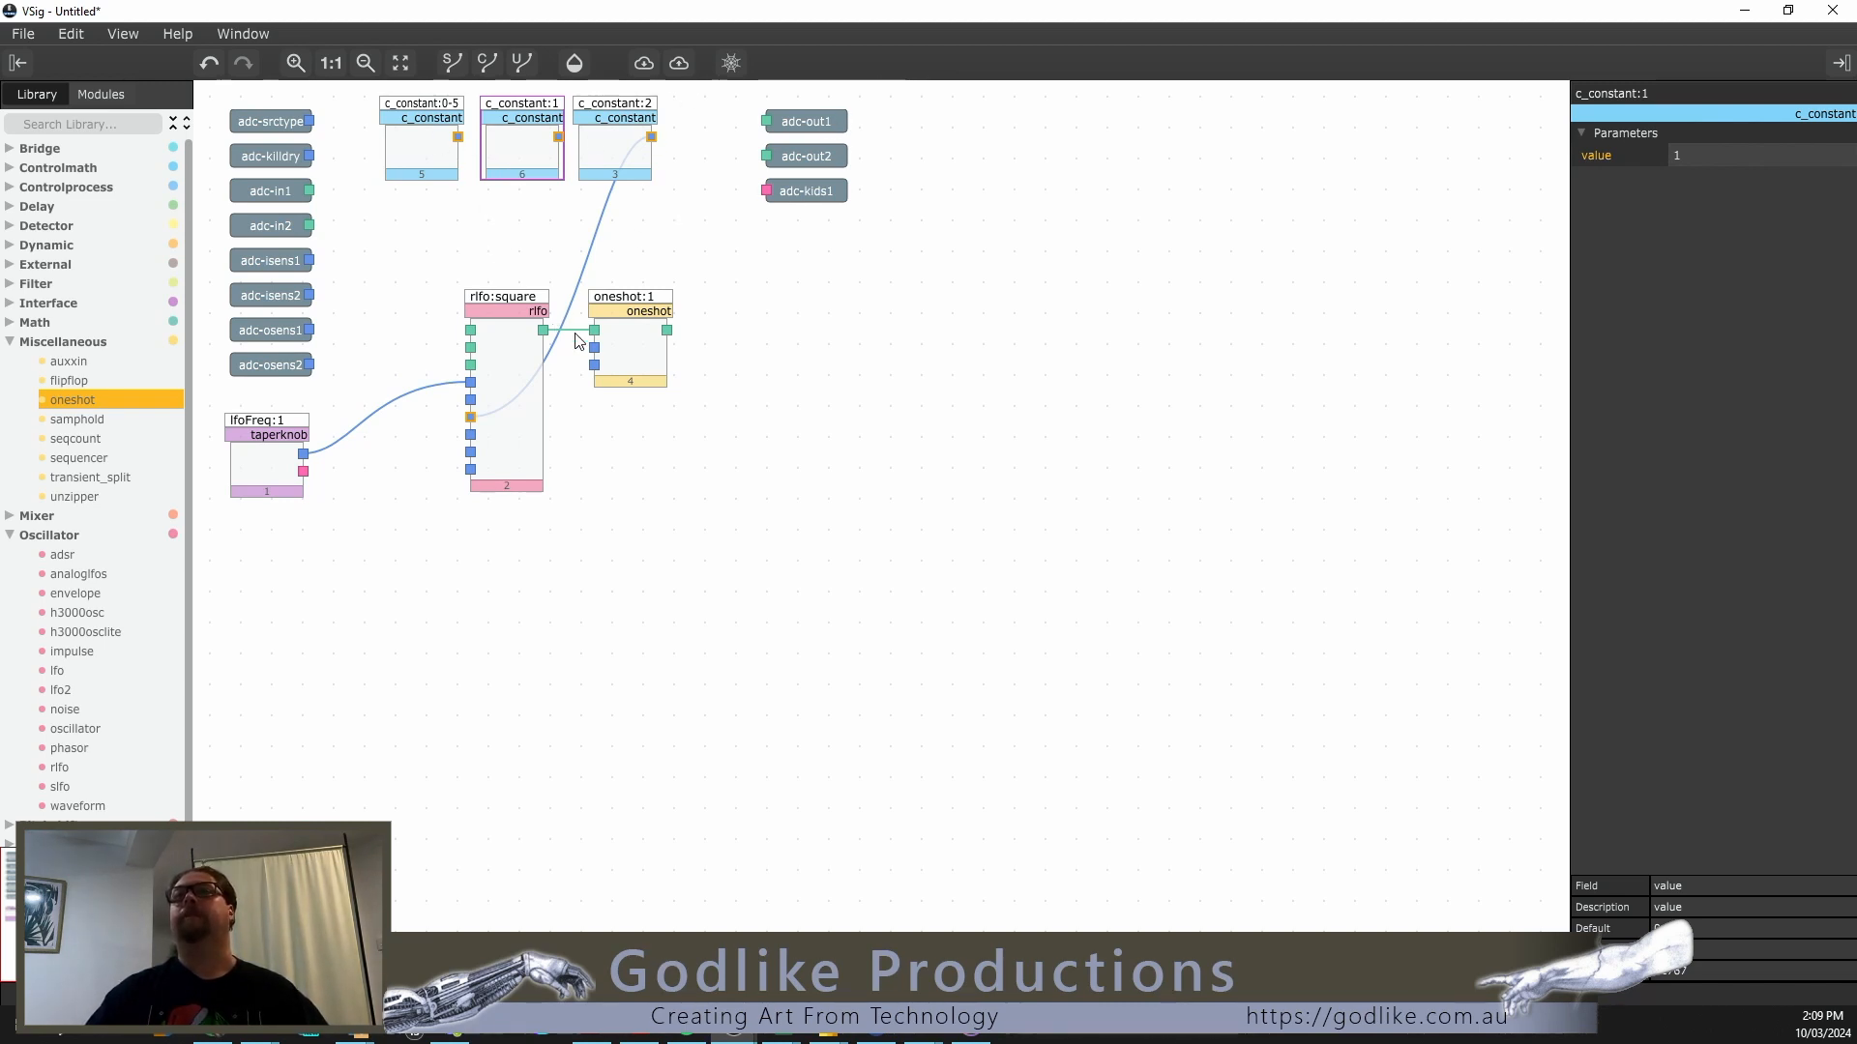
Step: Connect c_constant:1 to the oneshot's time input and c_constant:0-5 to its threshold input
{"action": "left_click", "coordinate": [612, 344]}
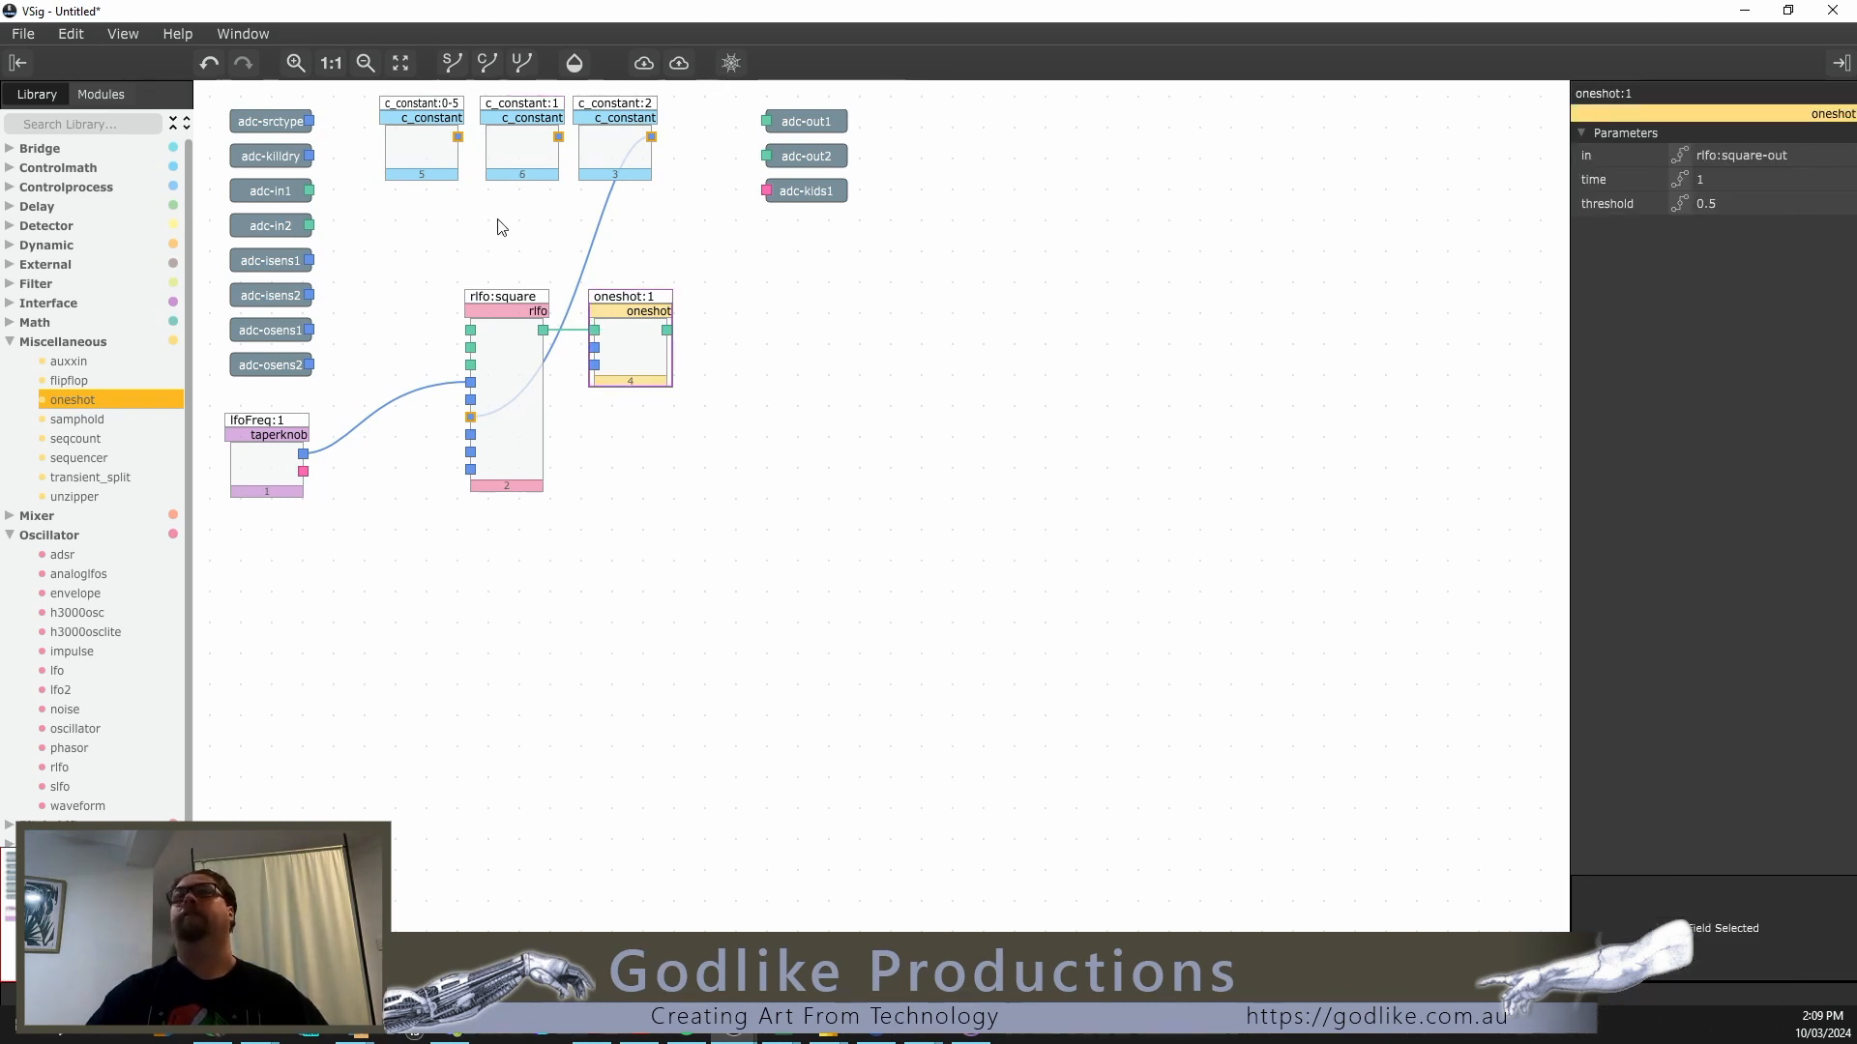
{"action": "left_click_drag", "start_coordinate": [558, 136], "coordinate": [594, 347]}
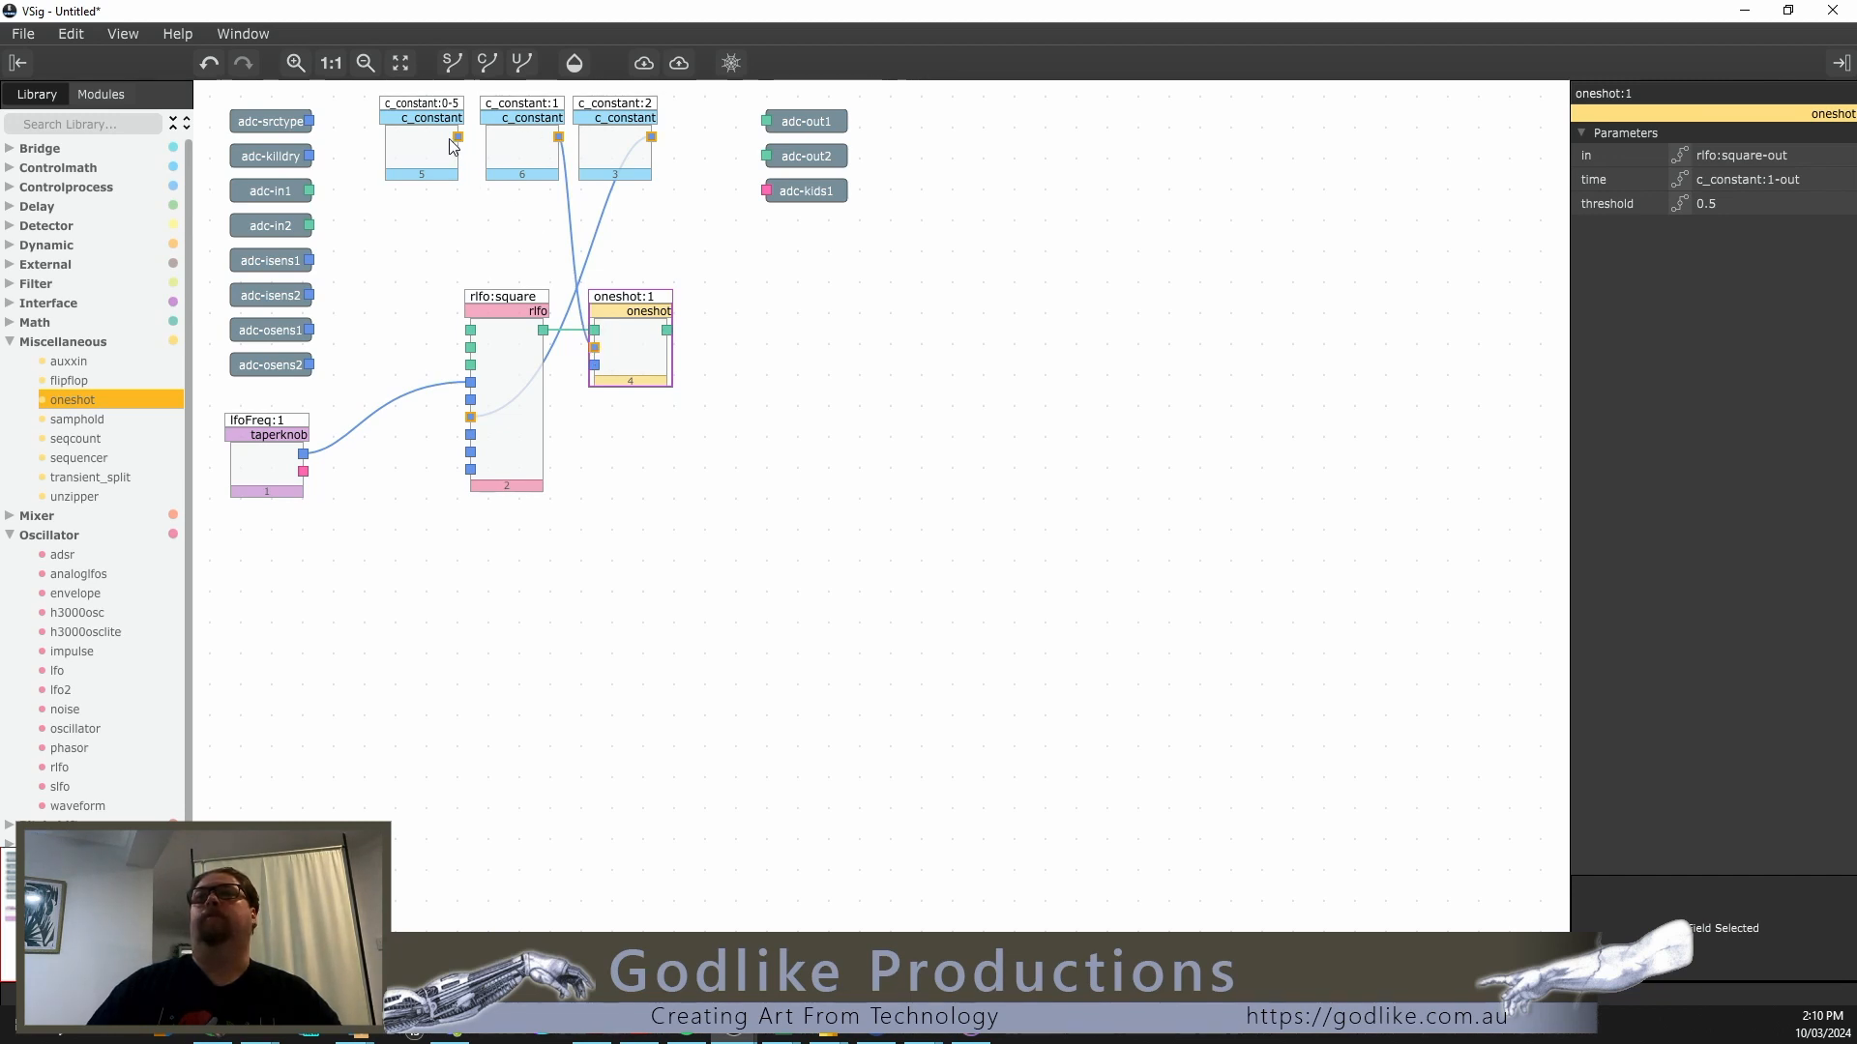
{"action": "left_click_drag", "start_coordinate": [458, 137], "coordinate": [596, 365]}
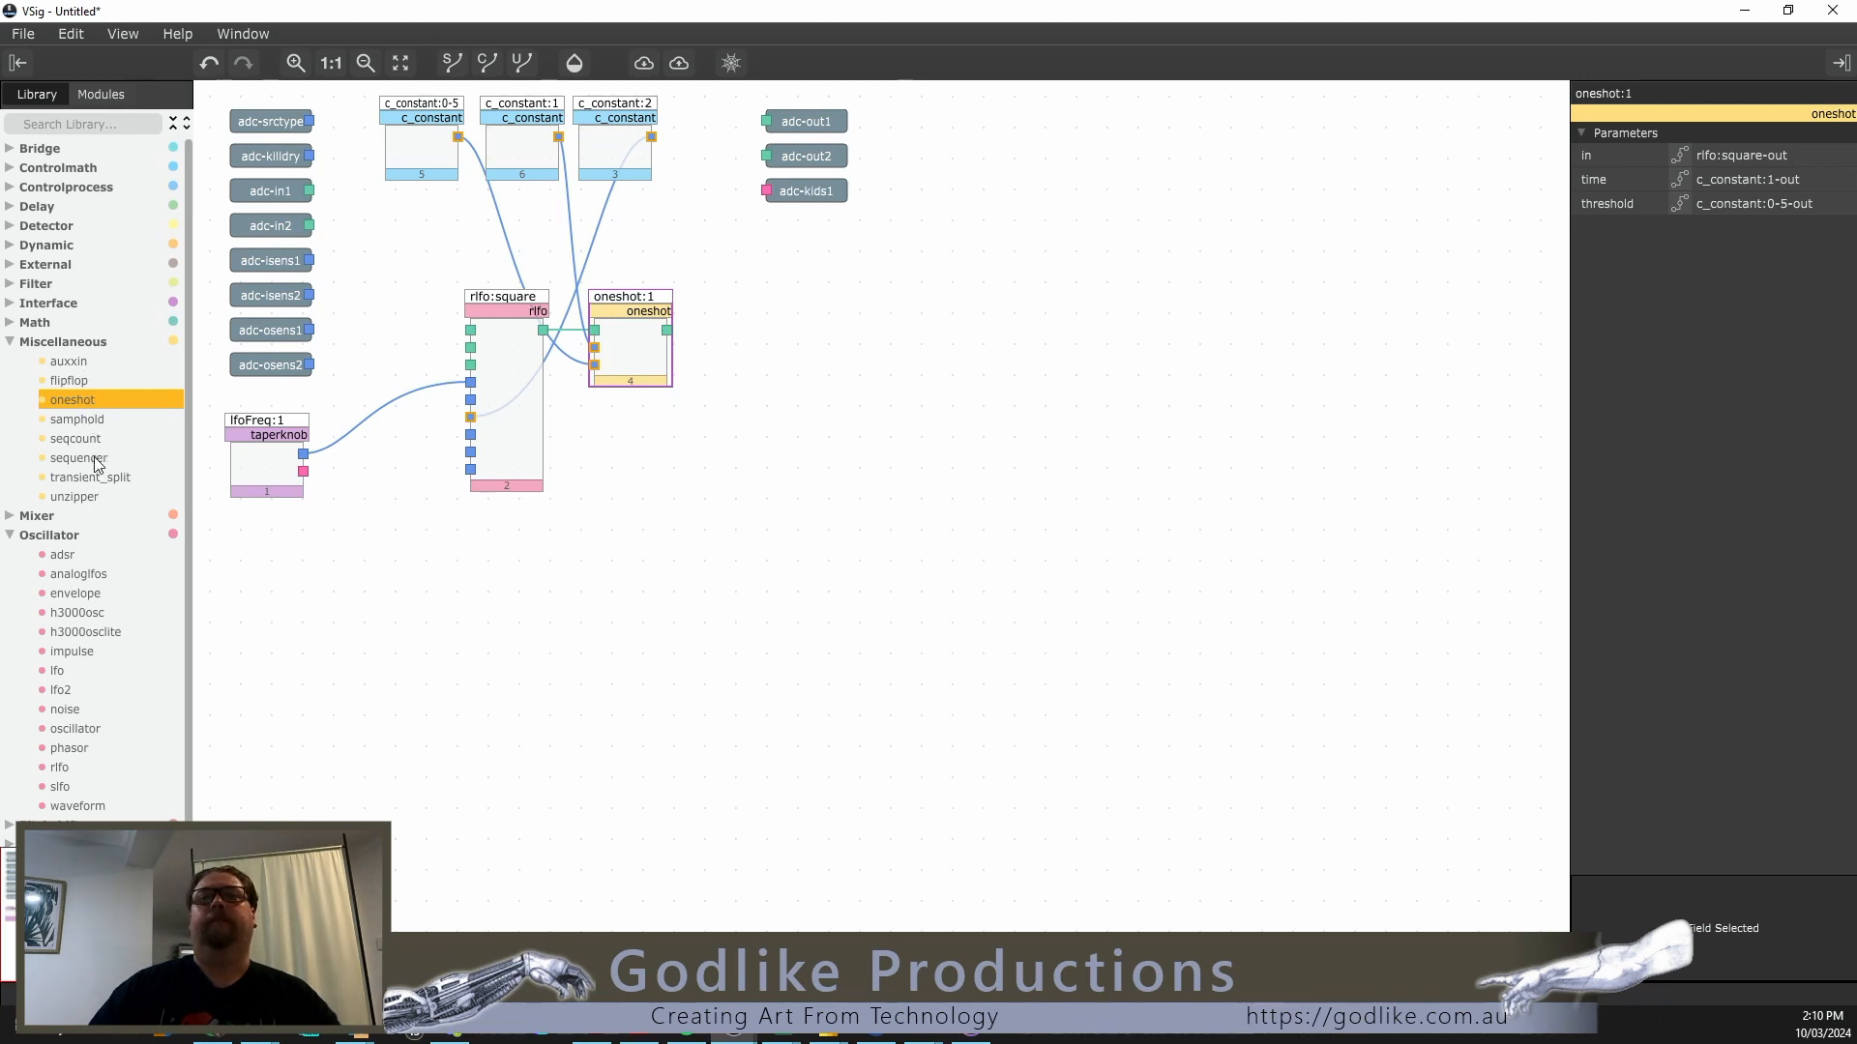
Step: Add a samphold module after the oneshot and connect the oneshot's output to its newsamp input
{"action": "scroll", "coordinate": [90, 474], "scroll_direction": "down", "scroll_amount": 1}
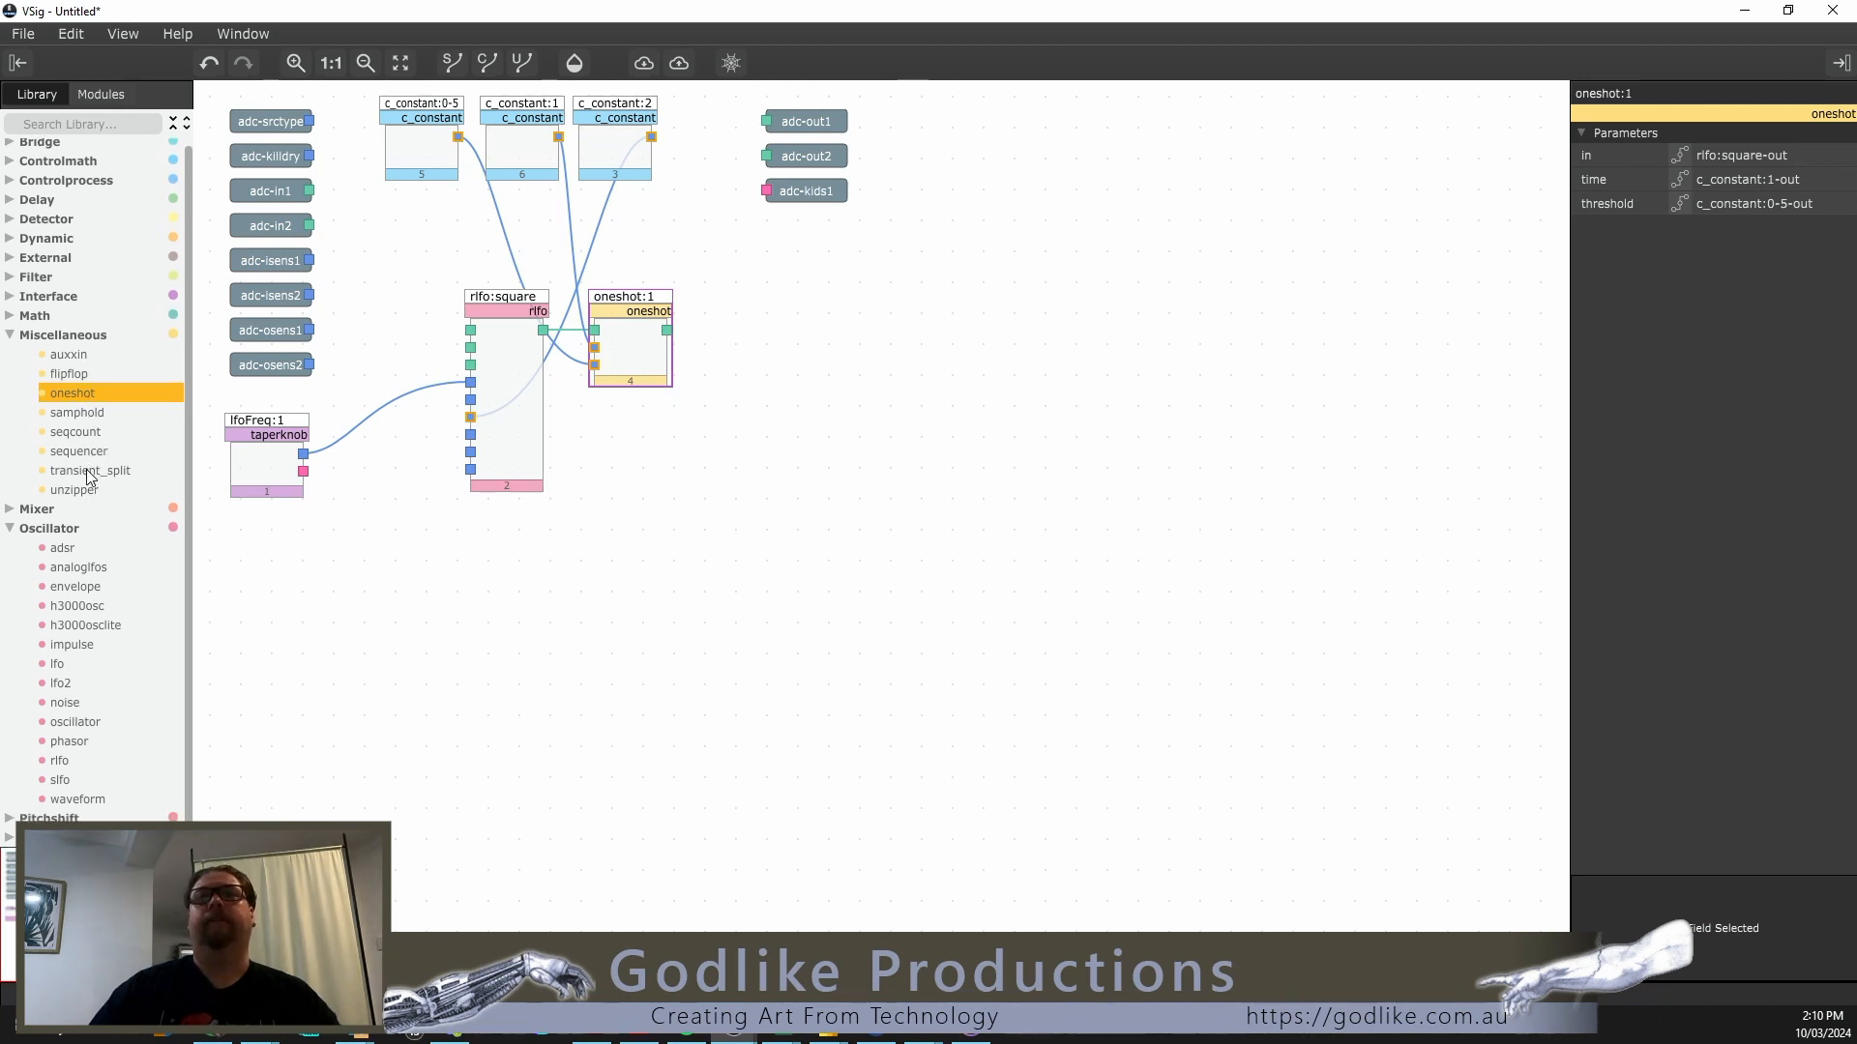
{"action": "left_click", "coordinate": [10, 315]}
{"action": "scroll", "coordinate": [91, 396], "scroll_direction": "down", "scroll_amount": 5}
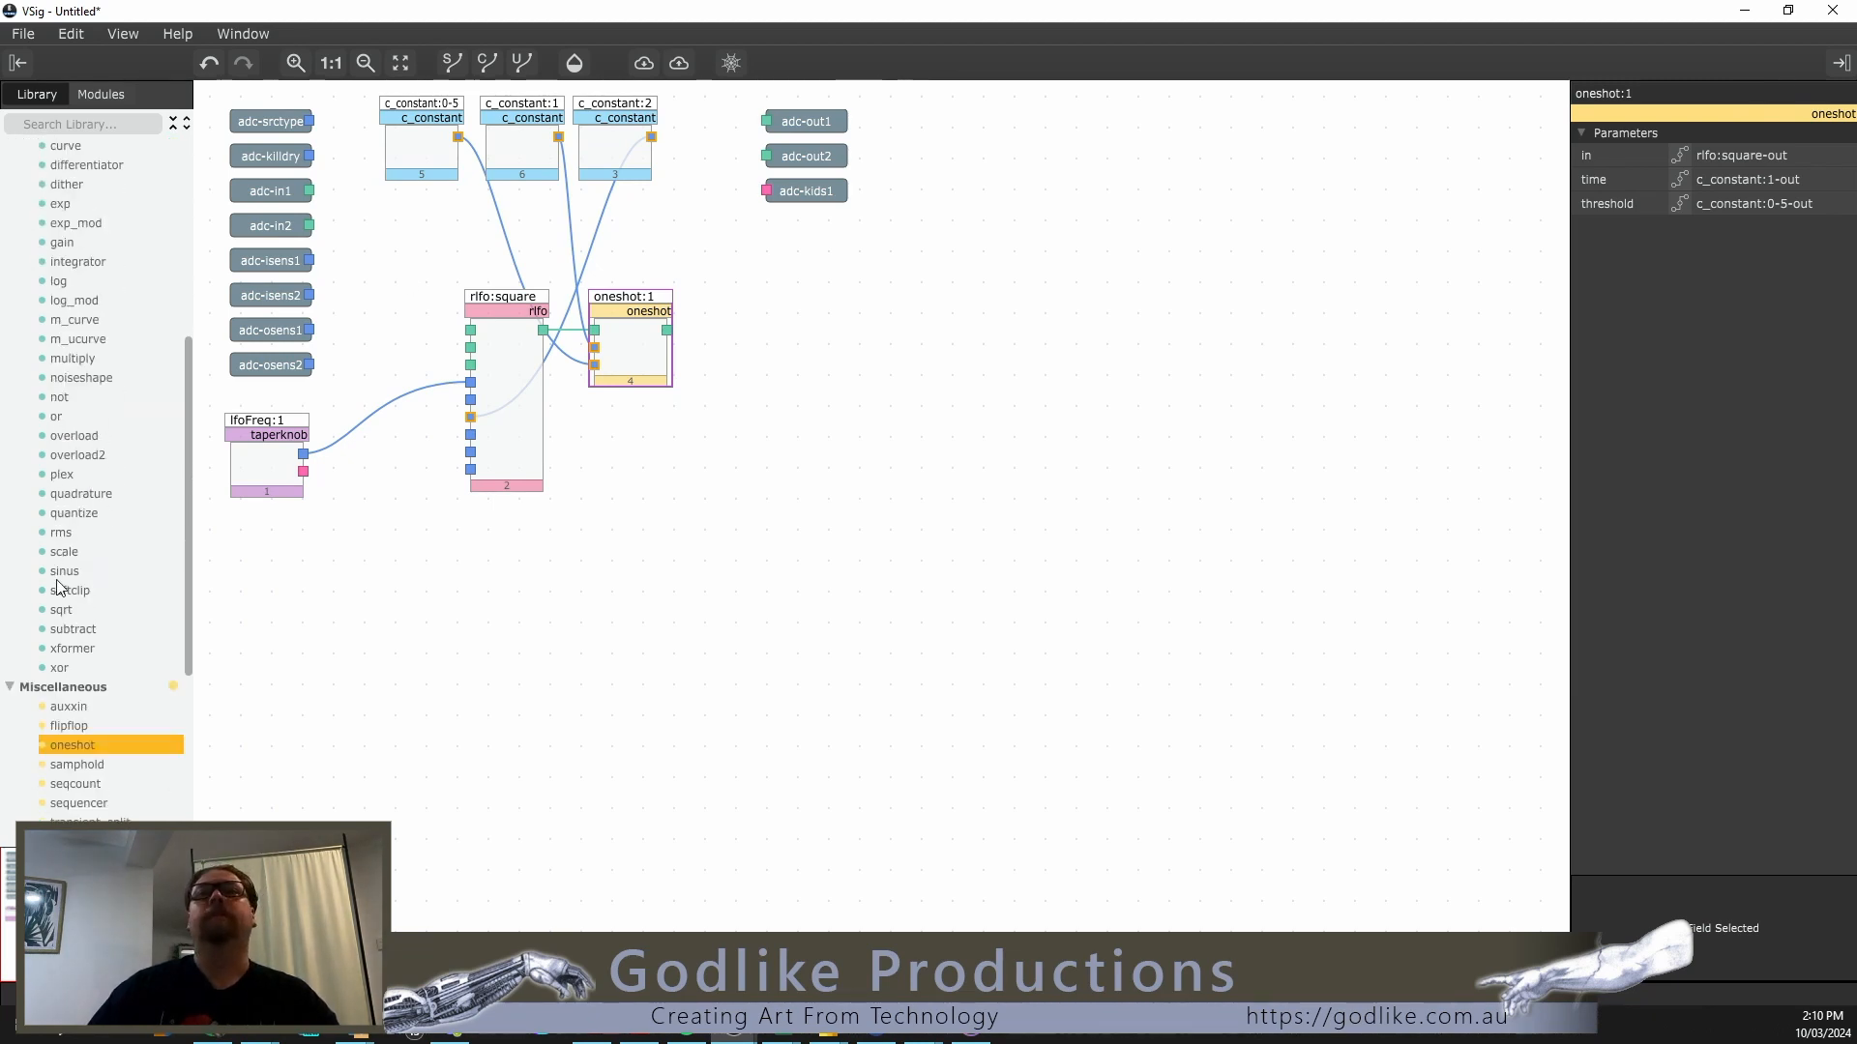
{"action": "scroll", "coordinate": [80, 687], "scroll_direction": "down", "scroll_amount": 5}
{"action": "left_click_drag", "start_coordinate": [89, 565], "coordinate": [739, 346]}
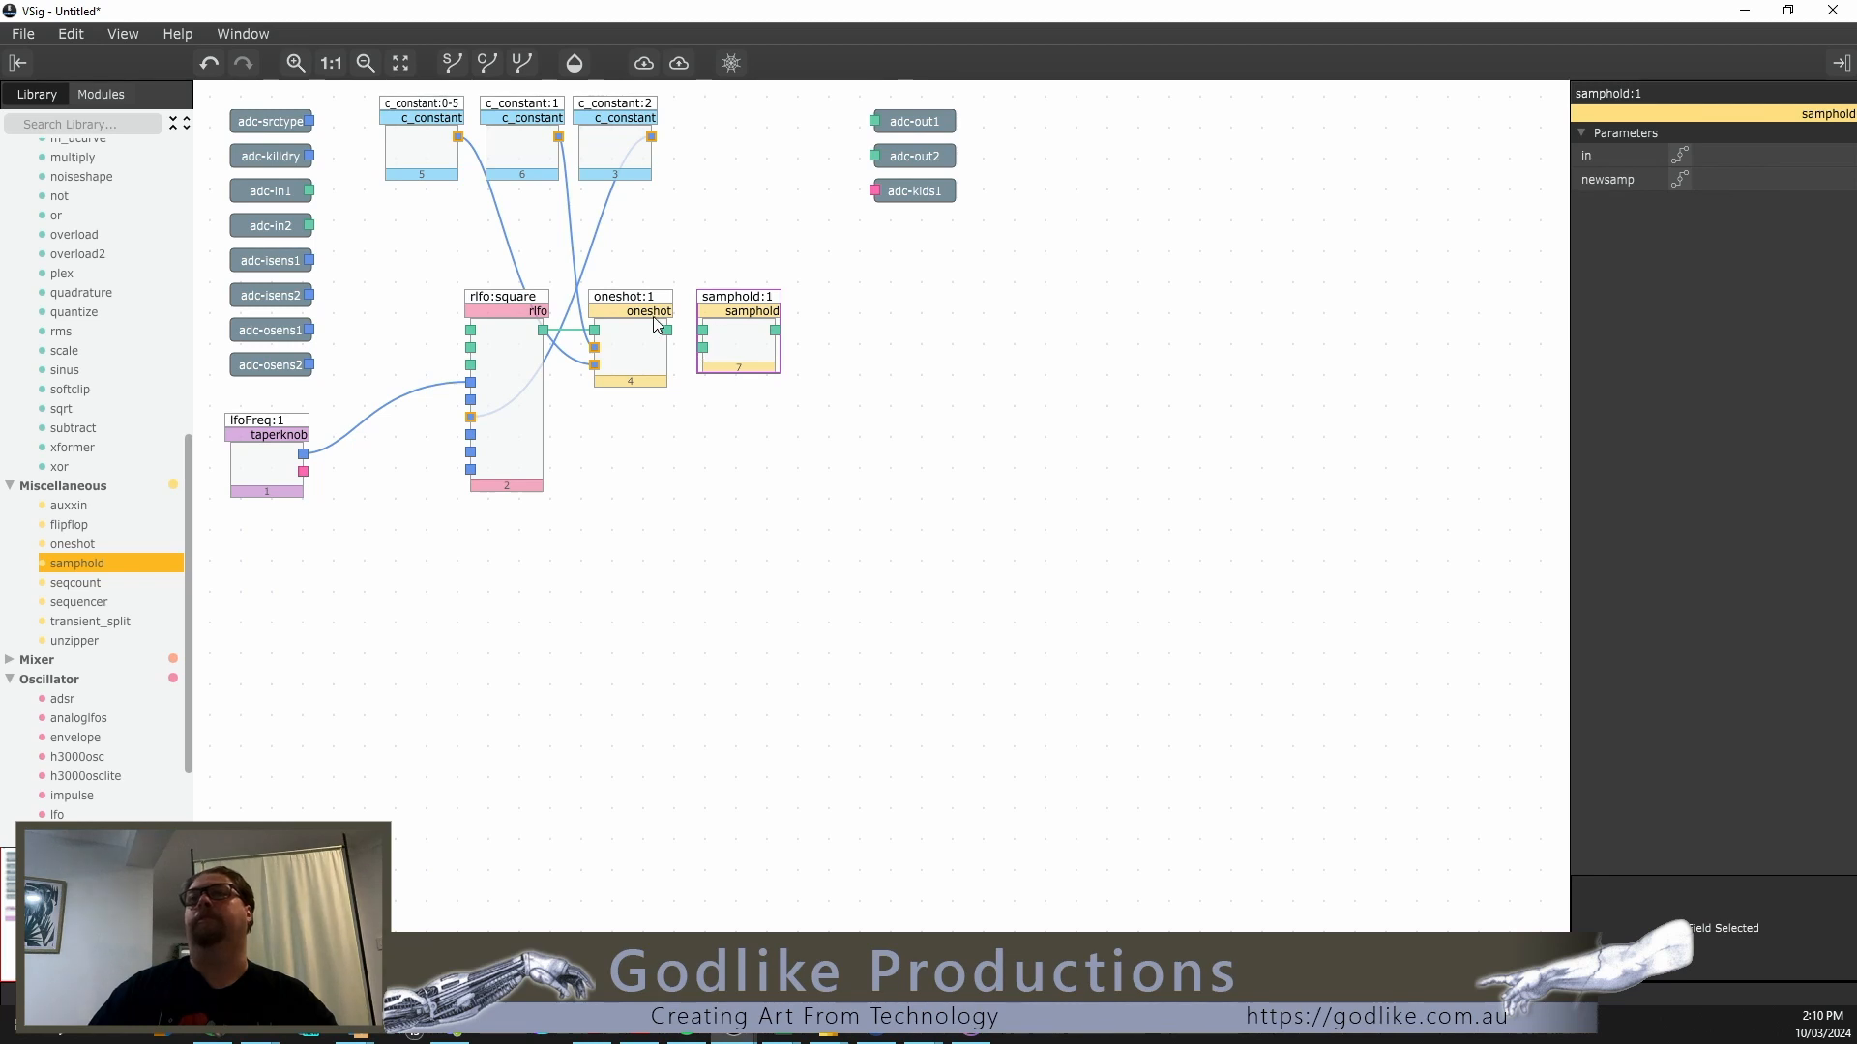
{"action": "left_click_drag", "start_coordinate": [680, 350], "coordinate": [703, 347]}
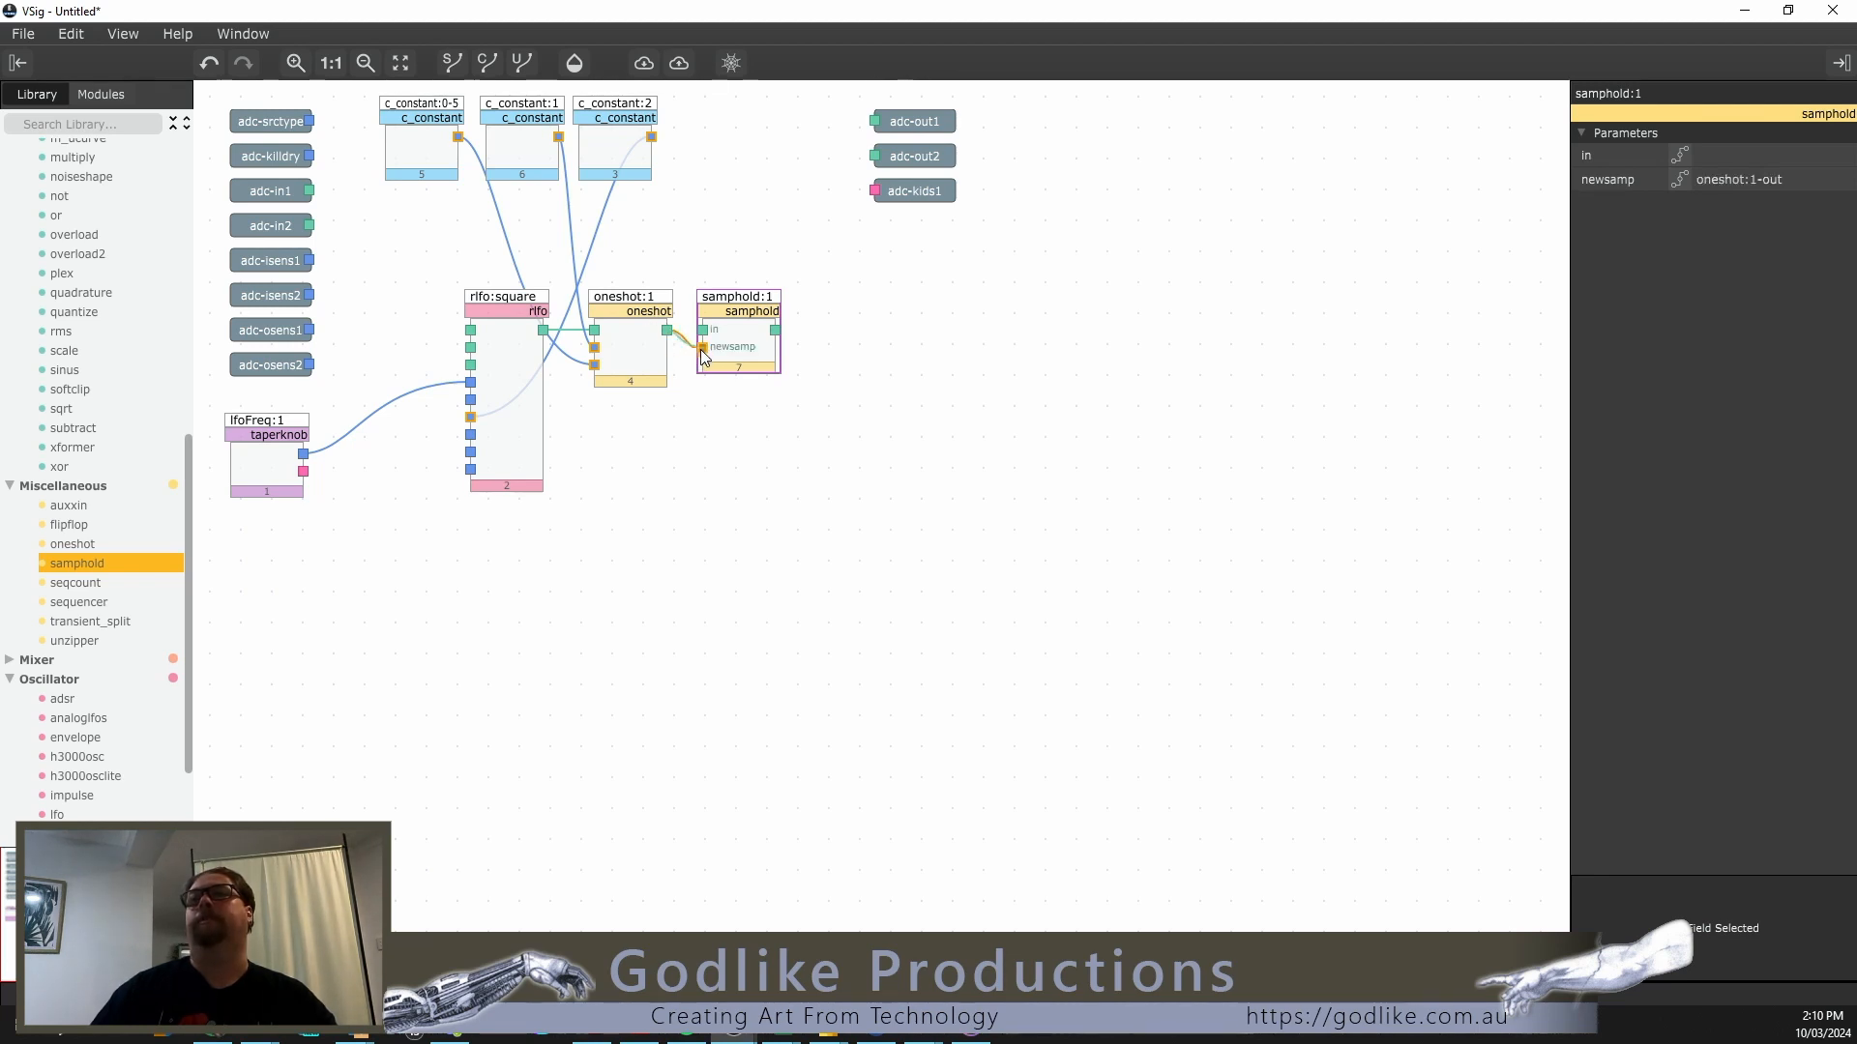
Step: Add a noise module below the oneshot and connect its output to the samphold's in input
{"action": "scroll", "coordinate": [108, 563], "scroll_direction": "down", "scroll_amount": 3}
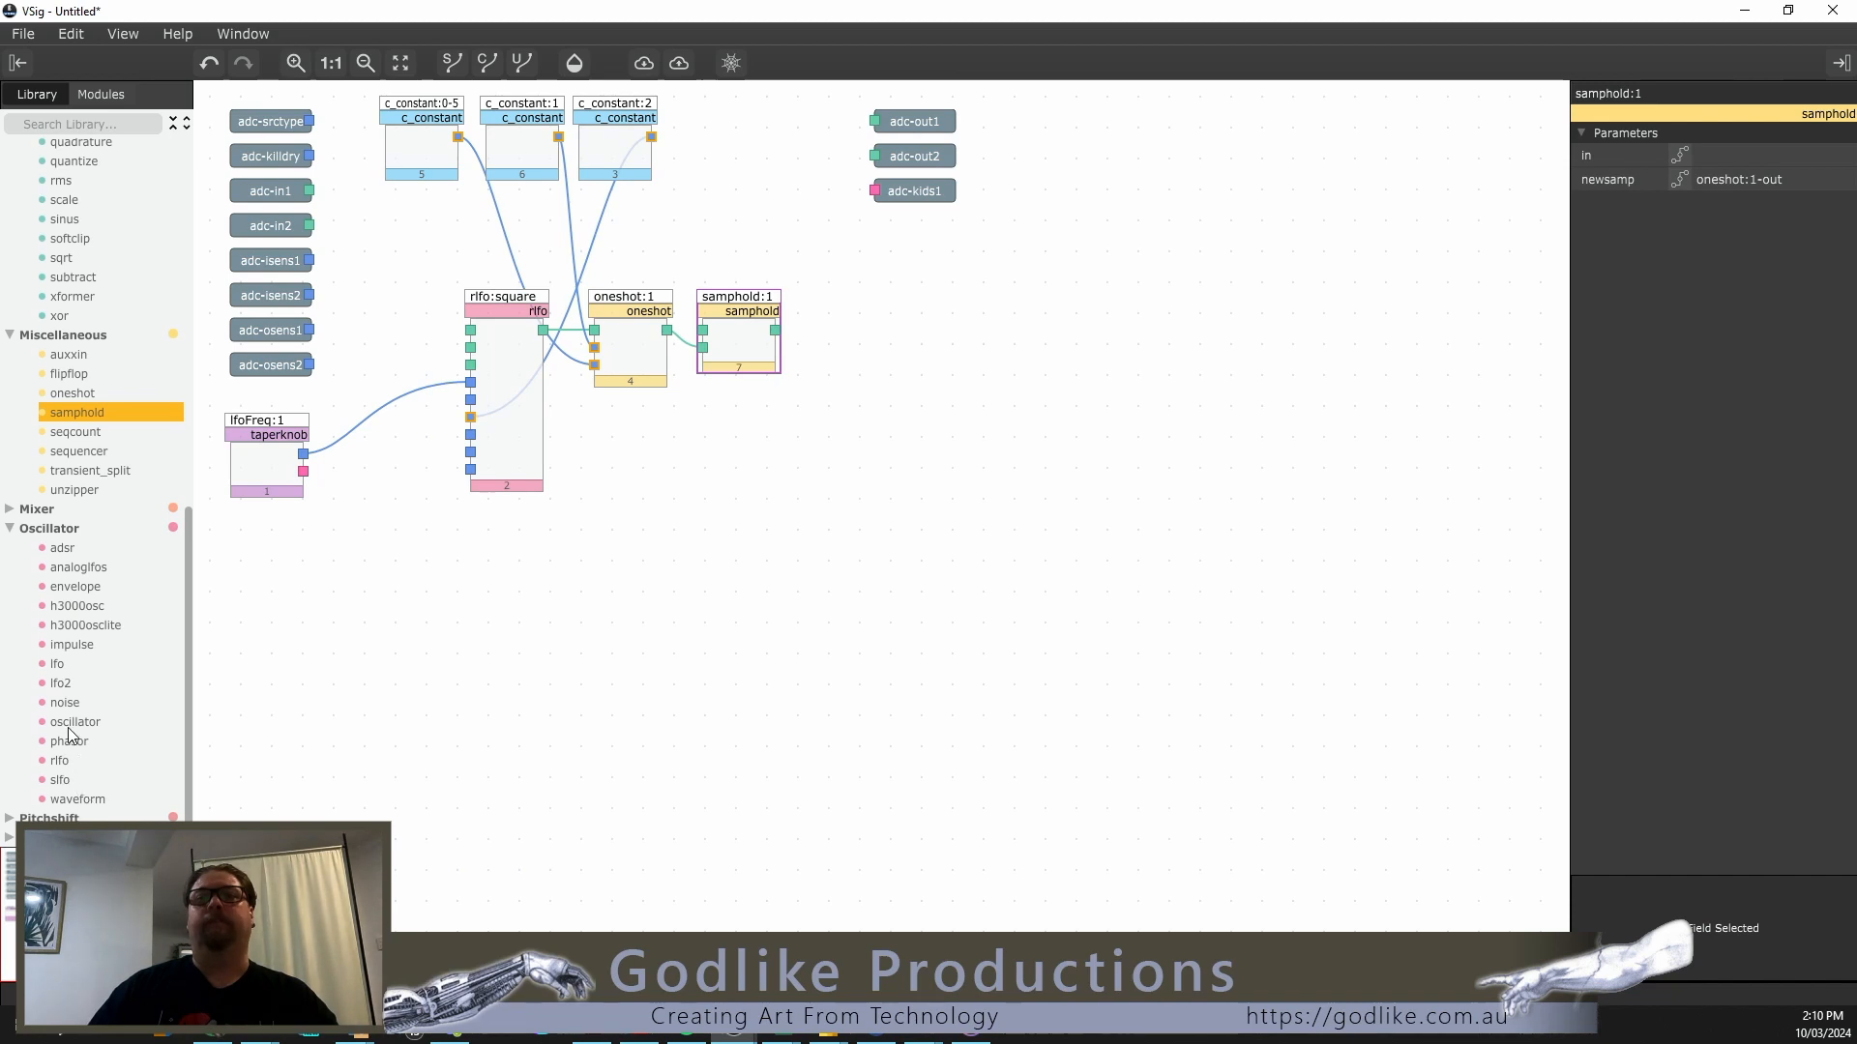
{"action": "left_click_drag", "start_coordinate": [62, 708], "coordinate": [618, 447]}
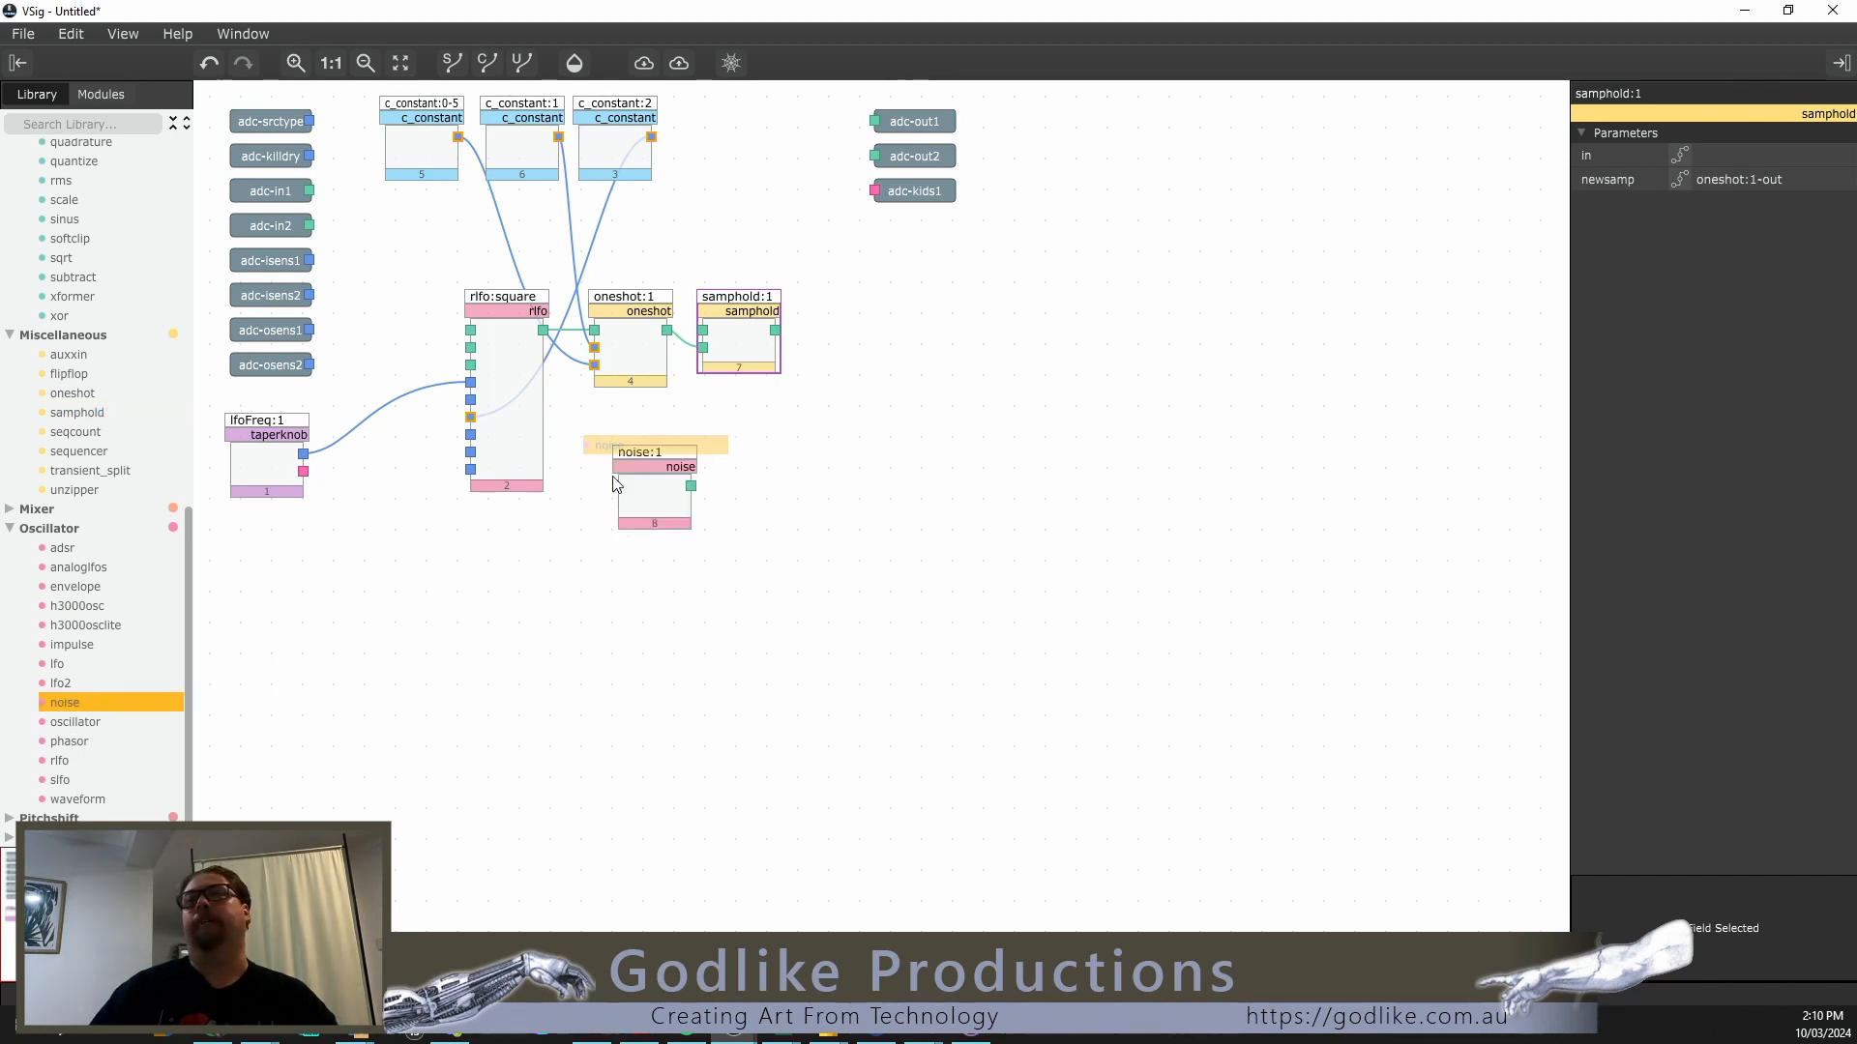
{"action": "left_click_drag", "start_coordinate": [640, 508], "coordinate": [702, 330]}
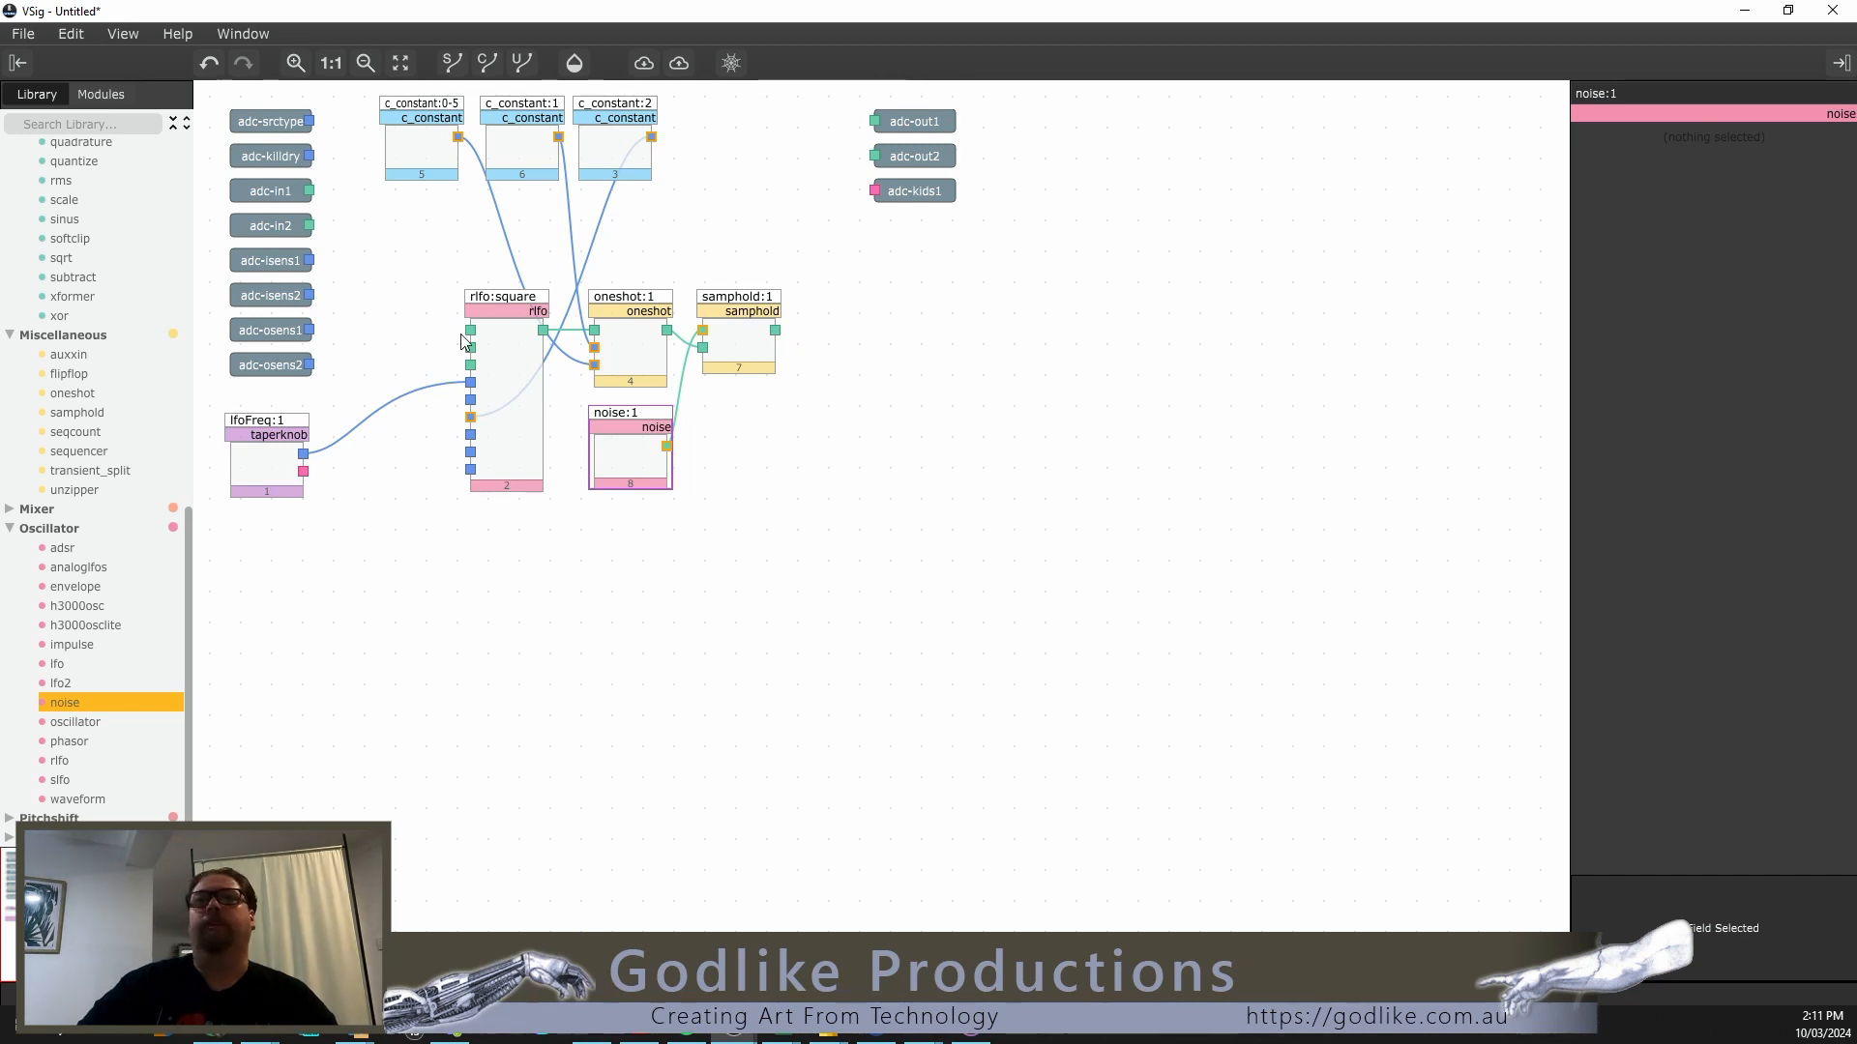
Step: Add an a_fltr_c bridge module after the samphold and connect the samphold's output to its in input
{"action": "scroll", "coordinate": [29, 280], "scroll_direction": "up", "scroll_amount": 10}
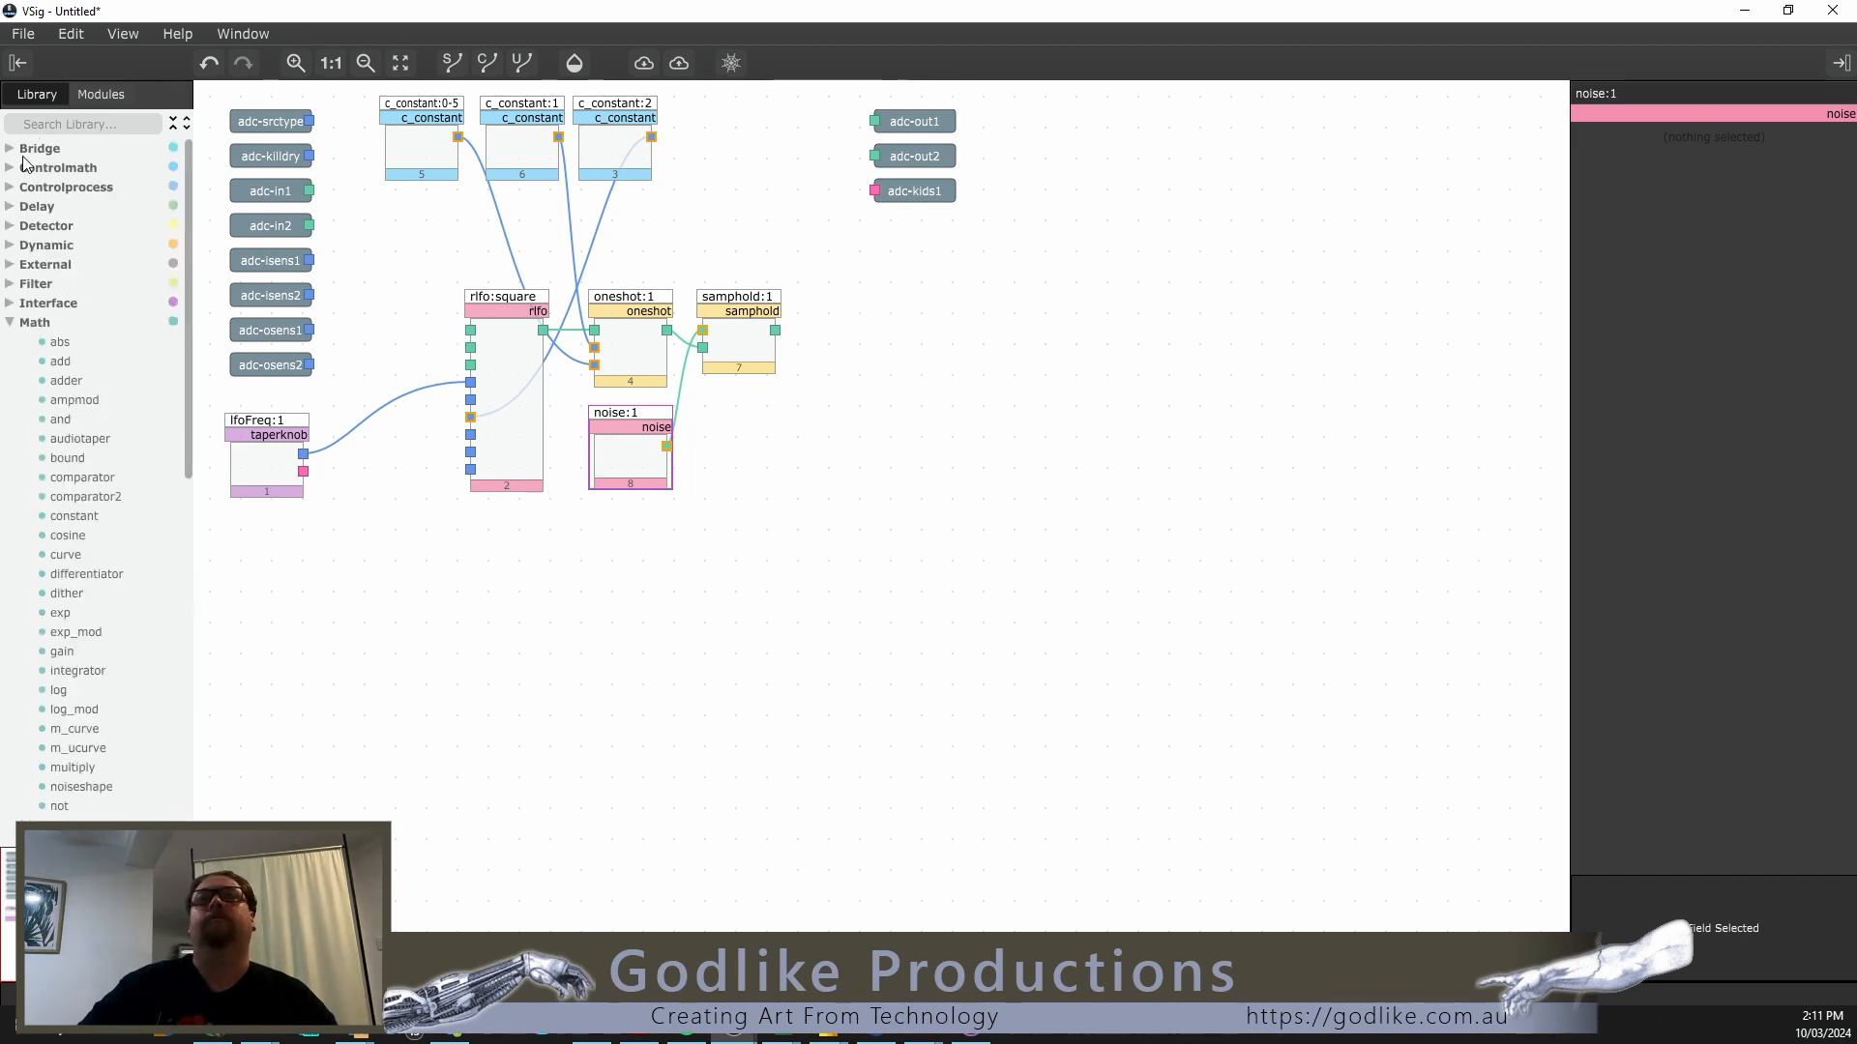
{"action": "left_click", "coordinate": [21, 148]}
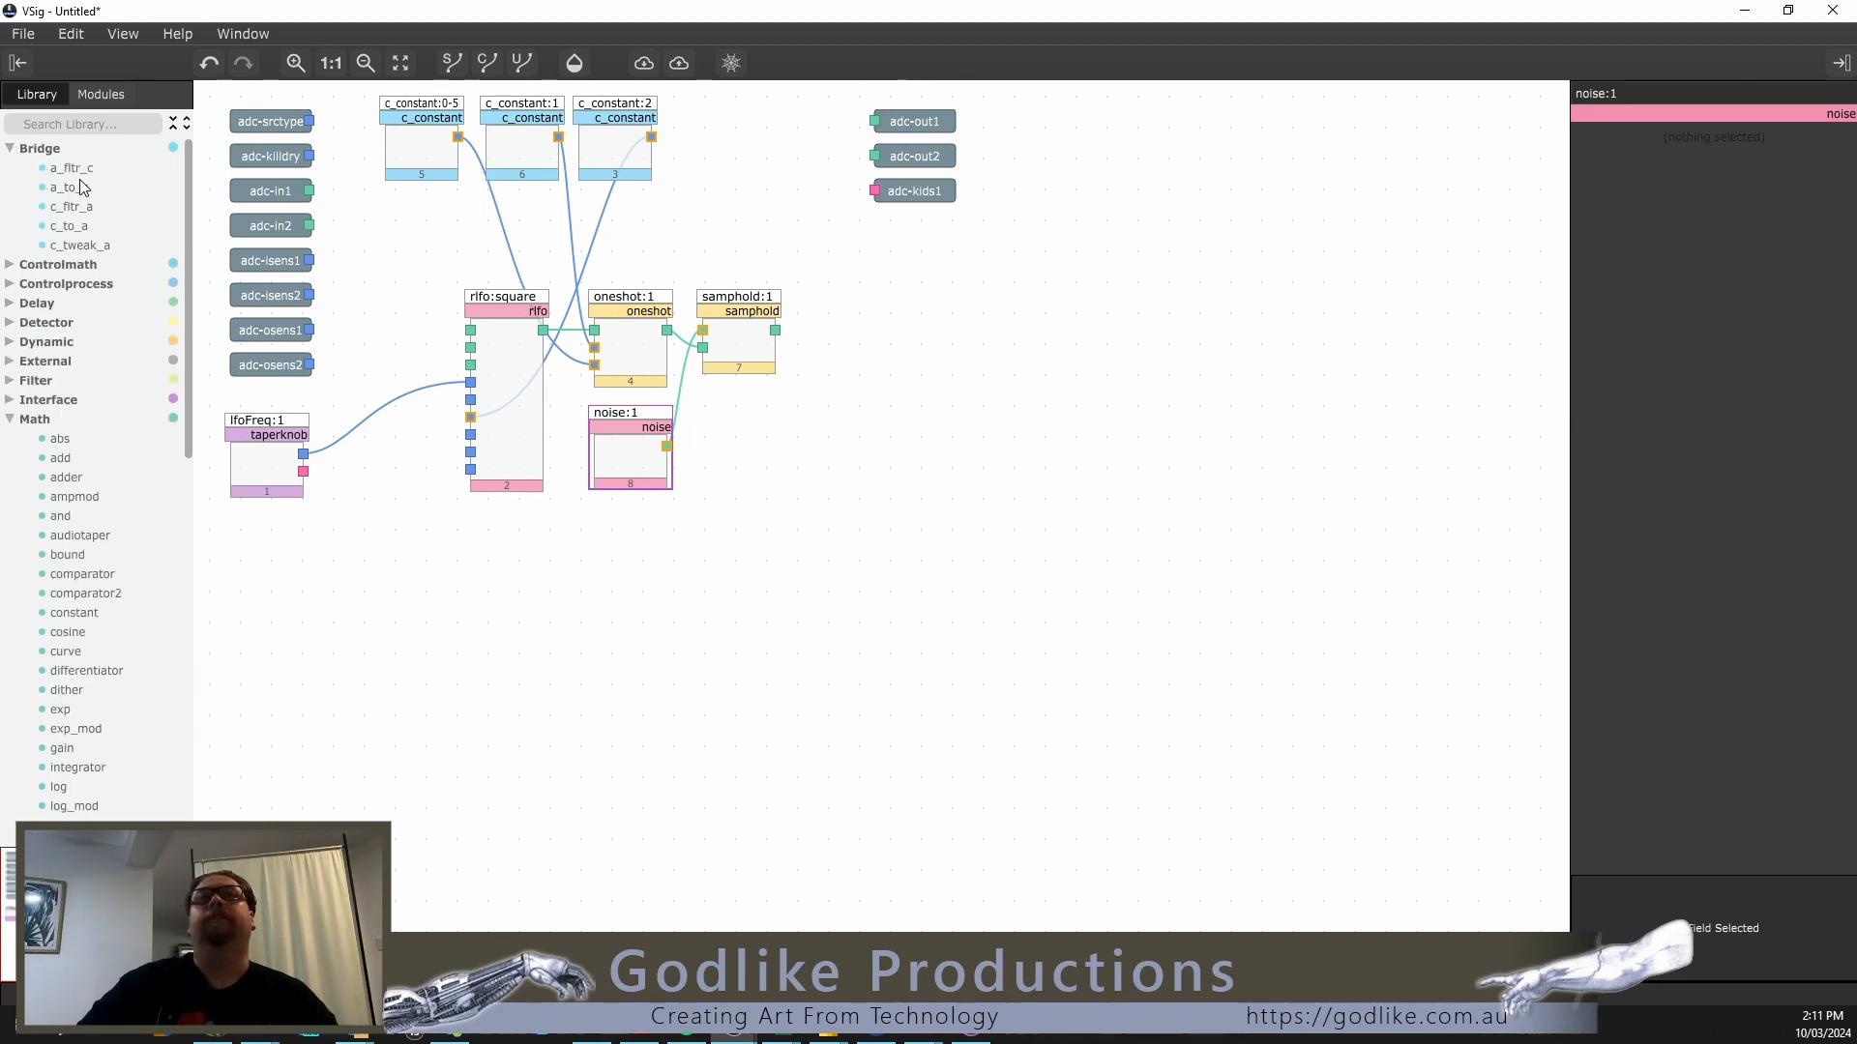
{"action": "left_click_drag", "start_coordinate": [75, 171], "coordinate": [852, 322]}
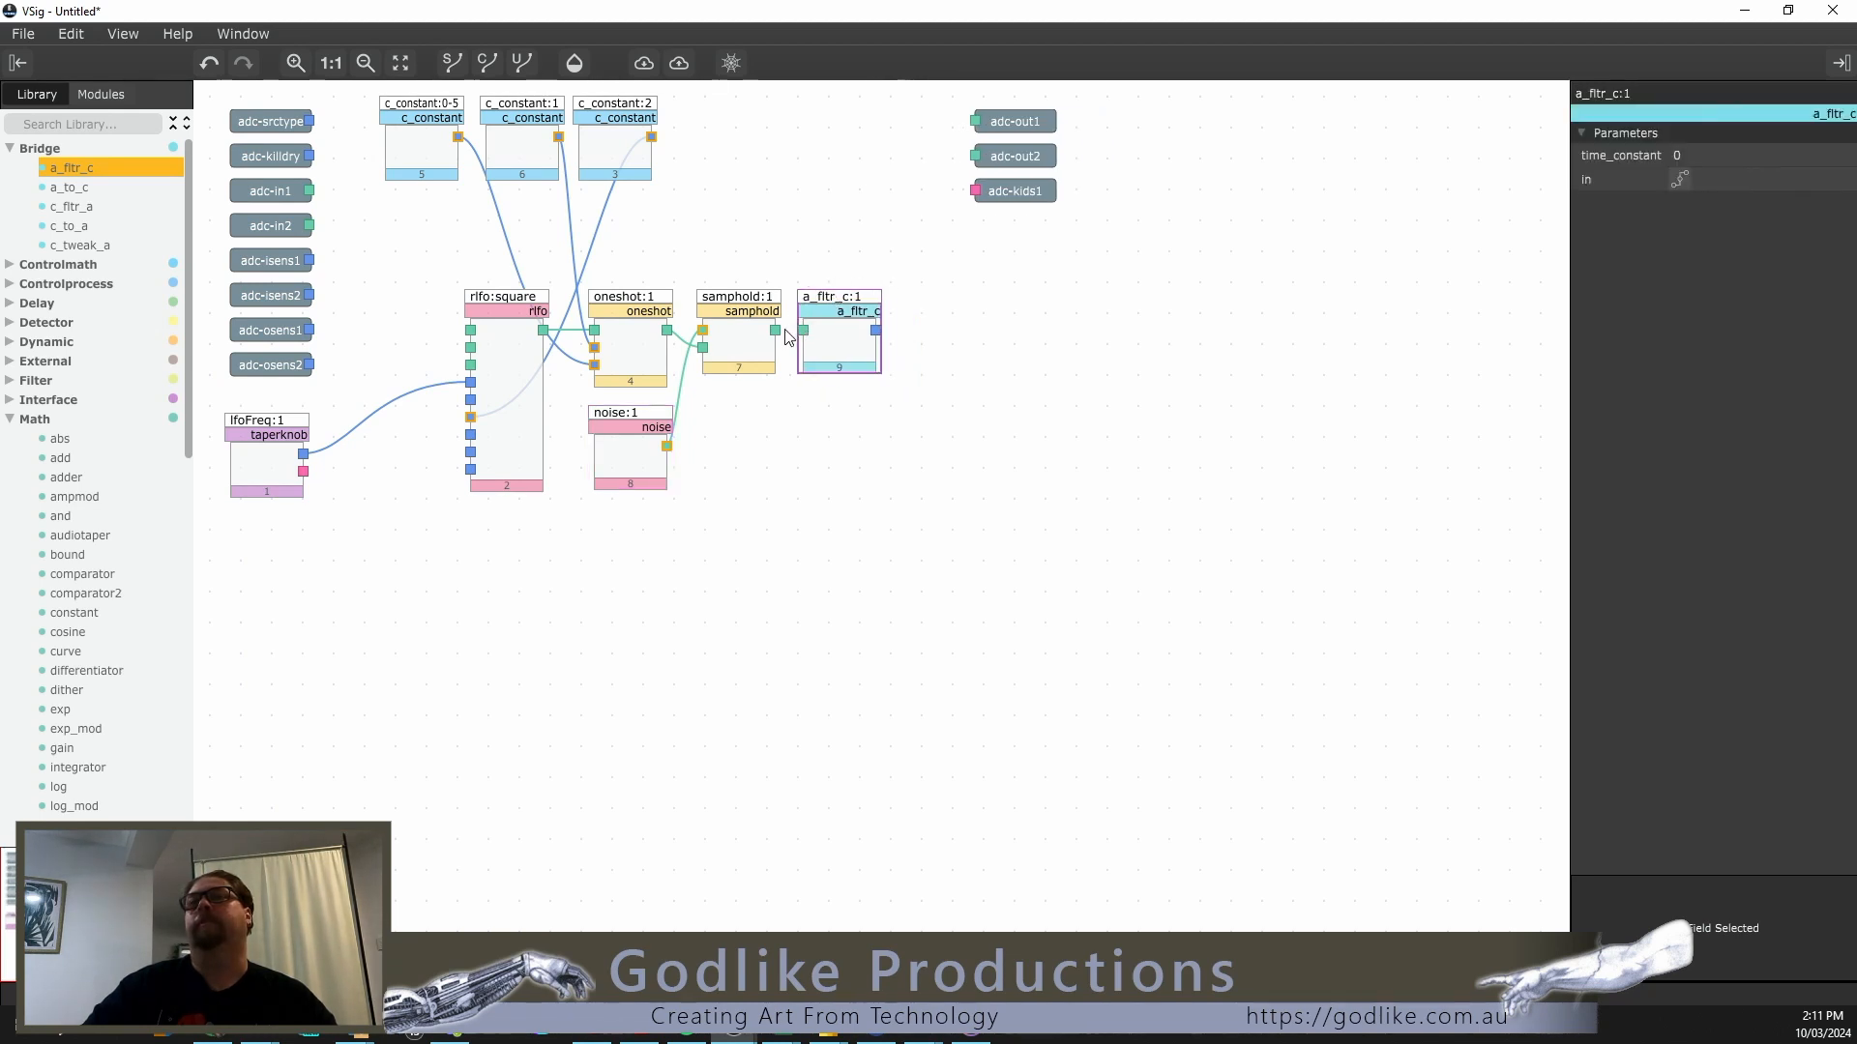
{"action": "left_click_drag", "start_coordinate": [775, 329], "coordinate": [804, 330]}
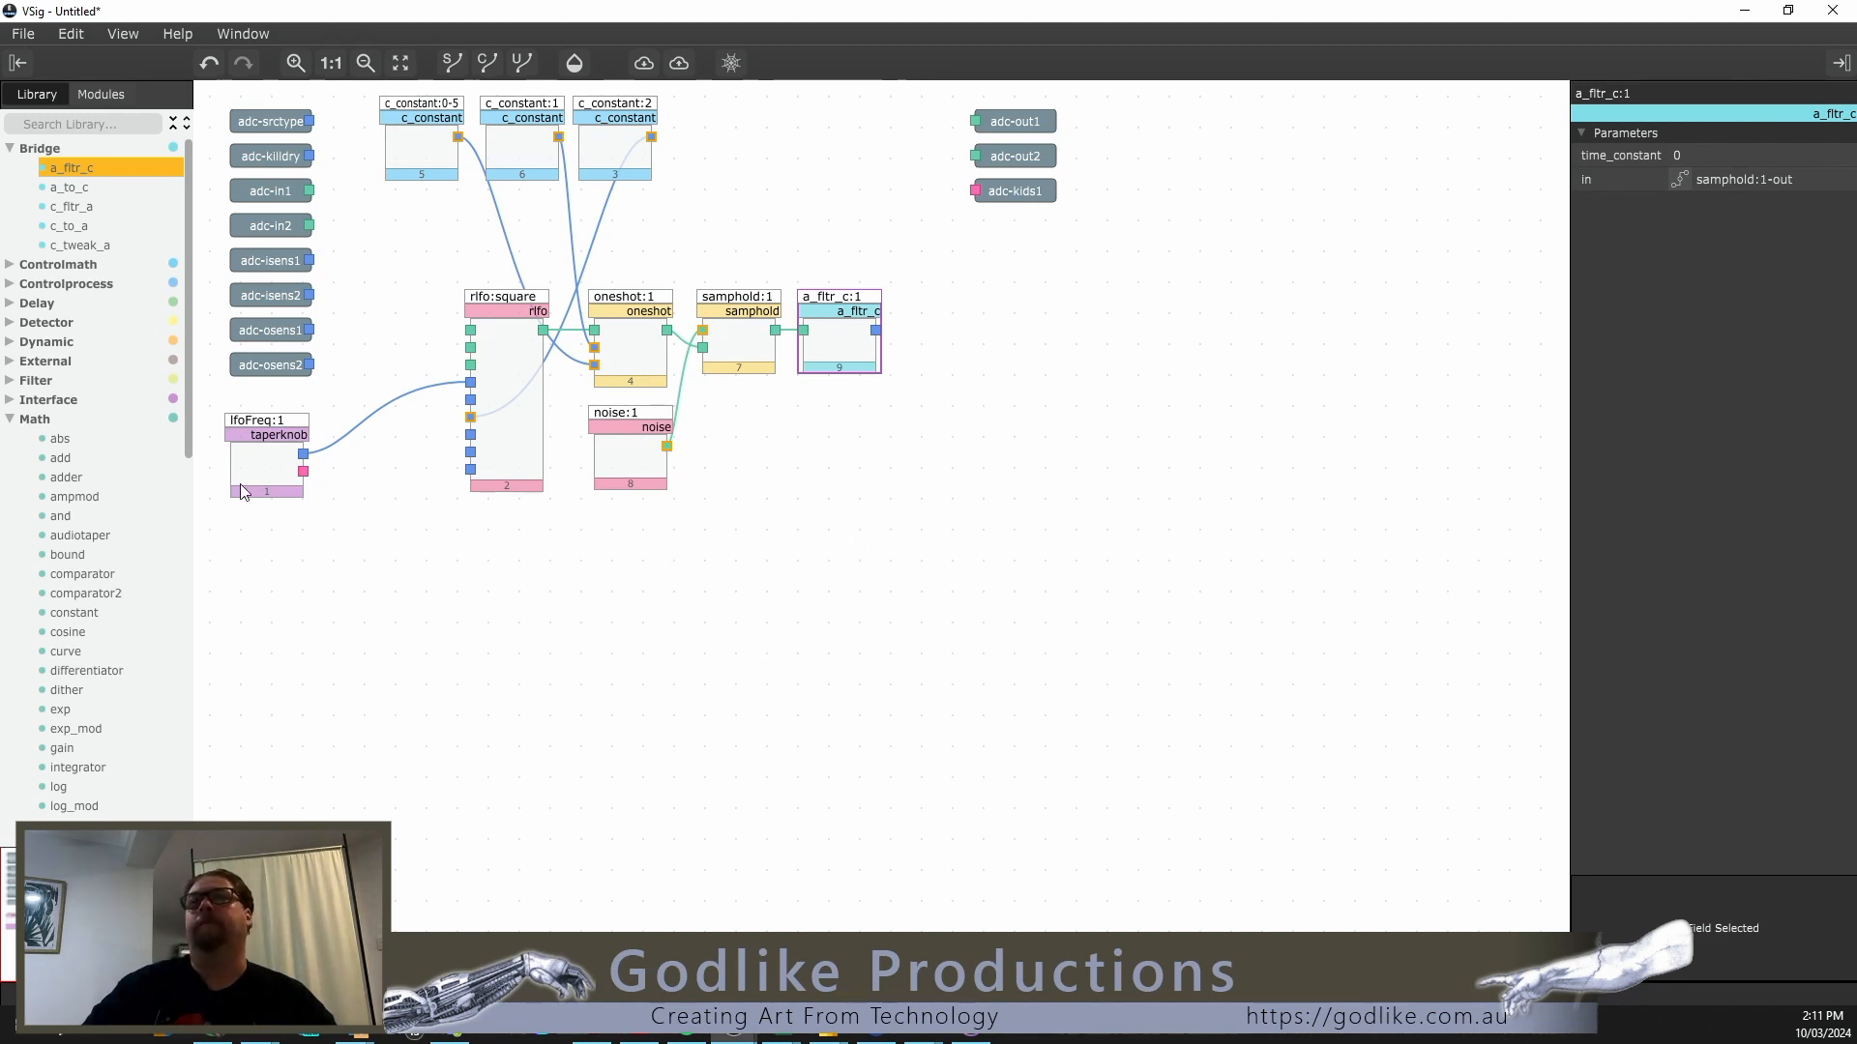
Step: Add a menupage module before the output terminals and connect it to adc-kids1
{"action": "left_click", "coordinate": [9, 399]}
{"action": "scroll", "coordinate": [48, 387], "scroll_direction": "down", "scroll_amount": 3}
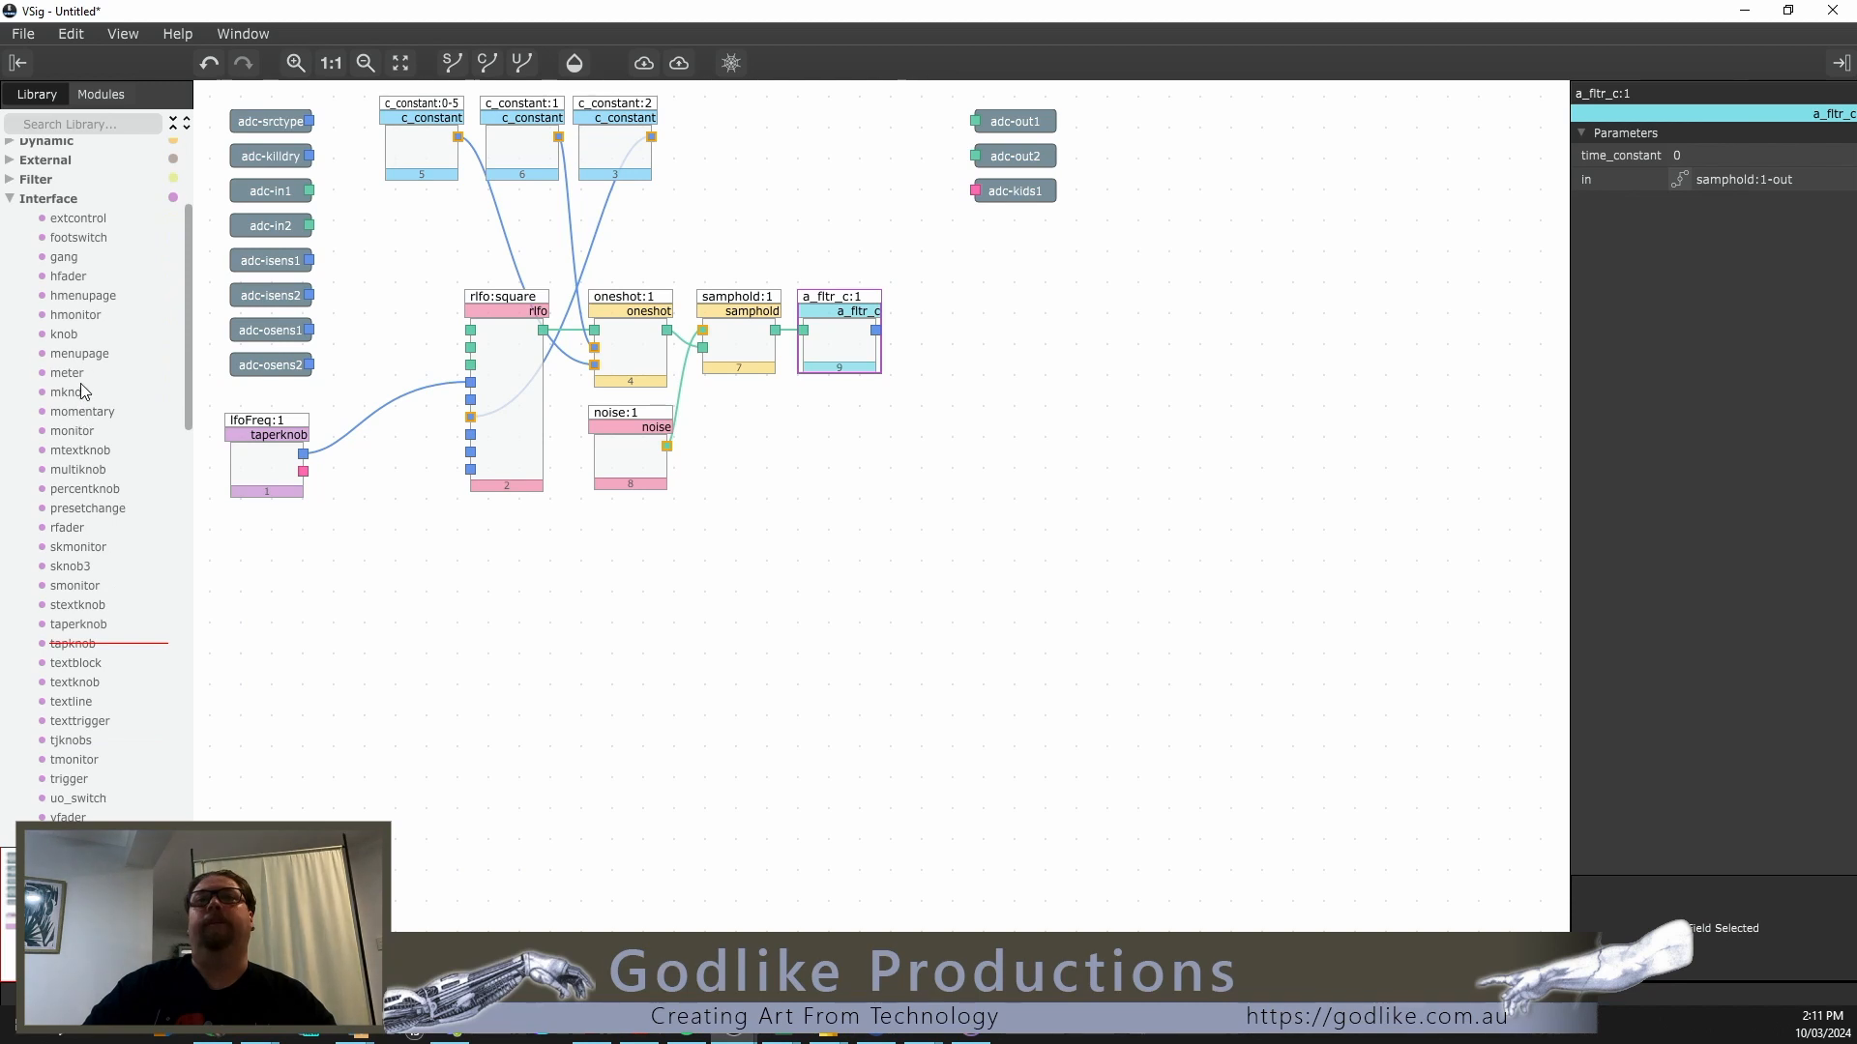
{"action": "left_click_drag", "start_coordinate": [82, 354], "coordinate": [1144, 192]}
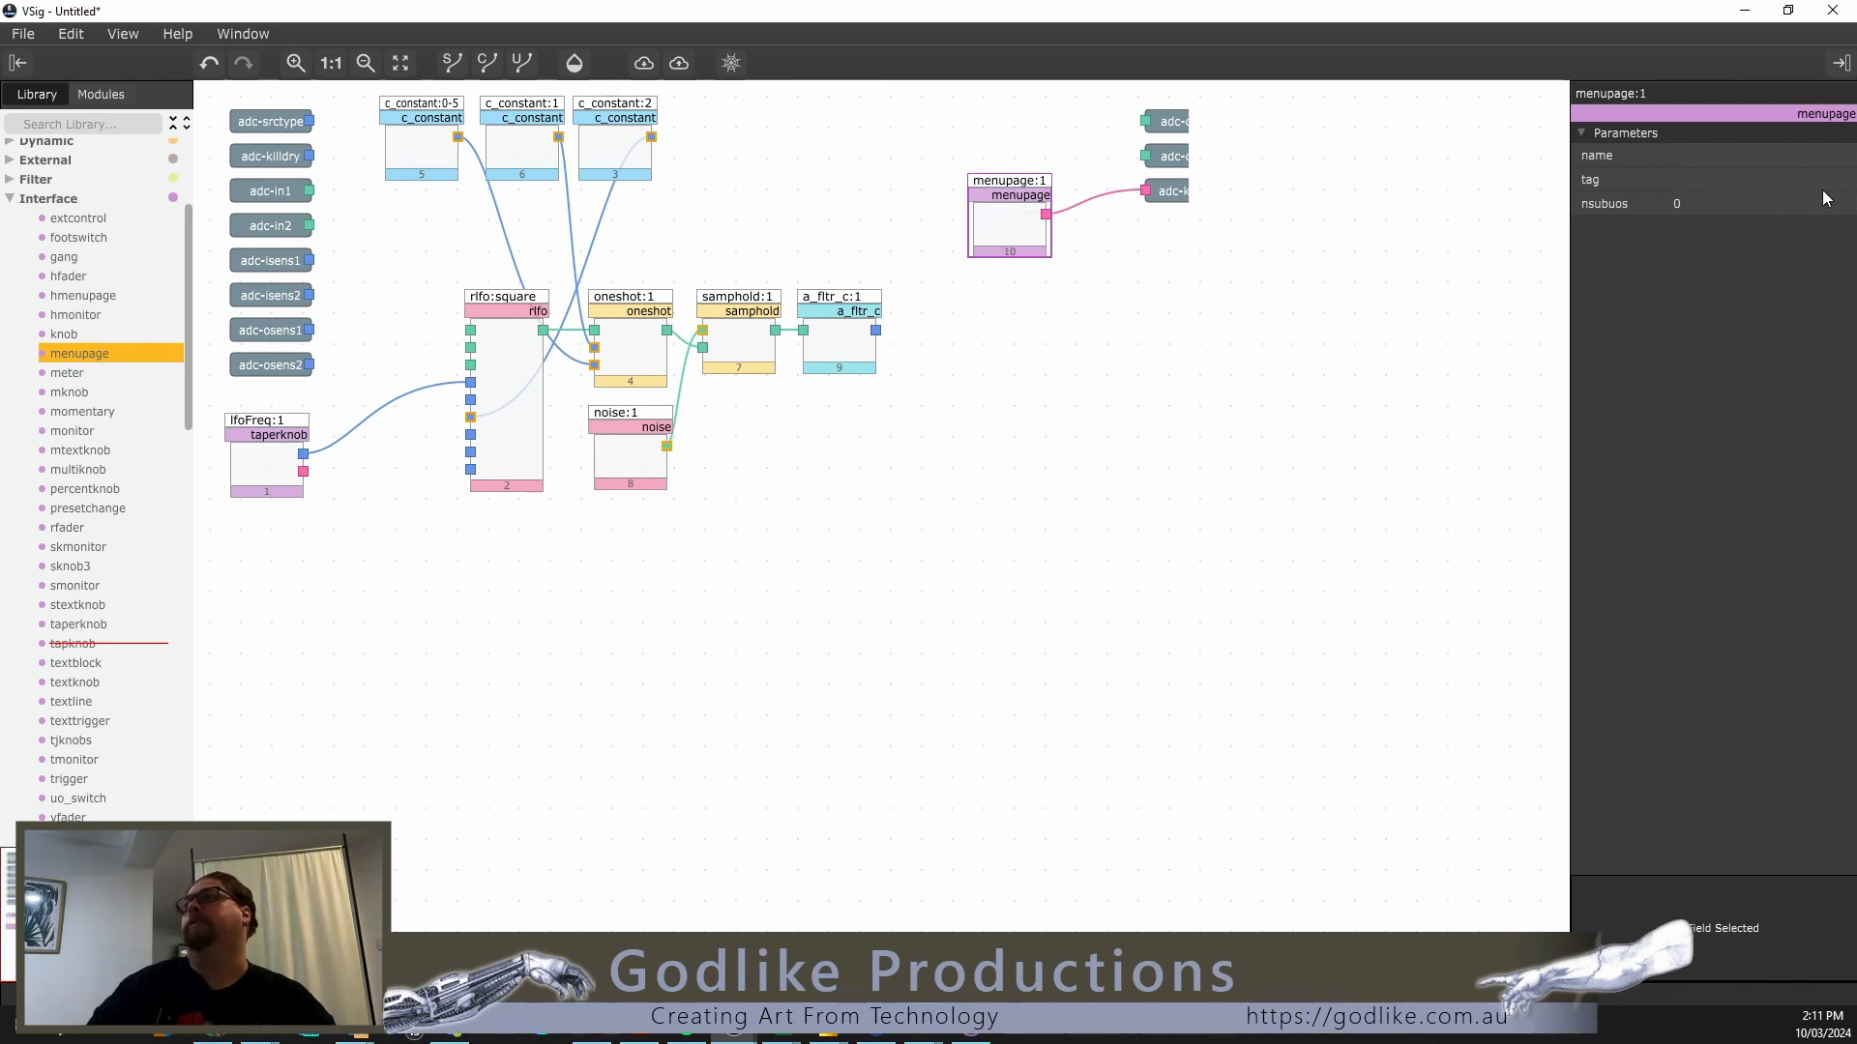
Step: Set the menupage's nsubuos to 1, connect lfoFreq's obj output to its obj1 input, and move the module lower
{"action": "left_click", "coordinate": [1678, 204]}
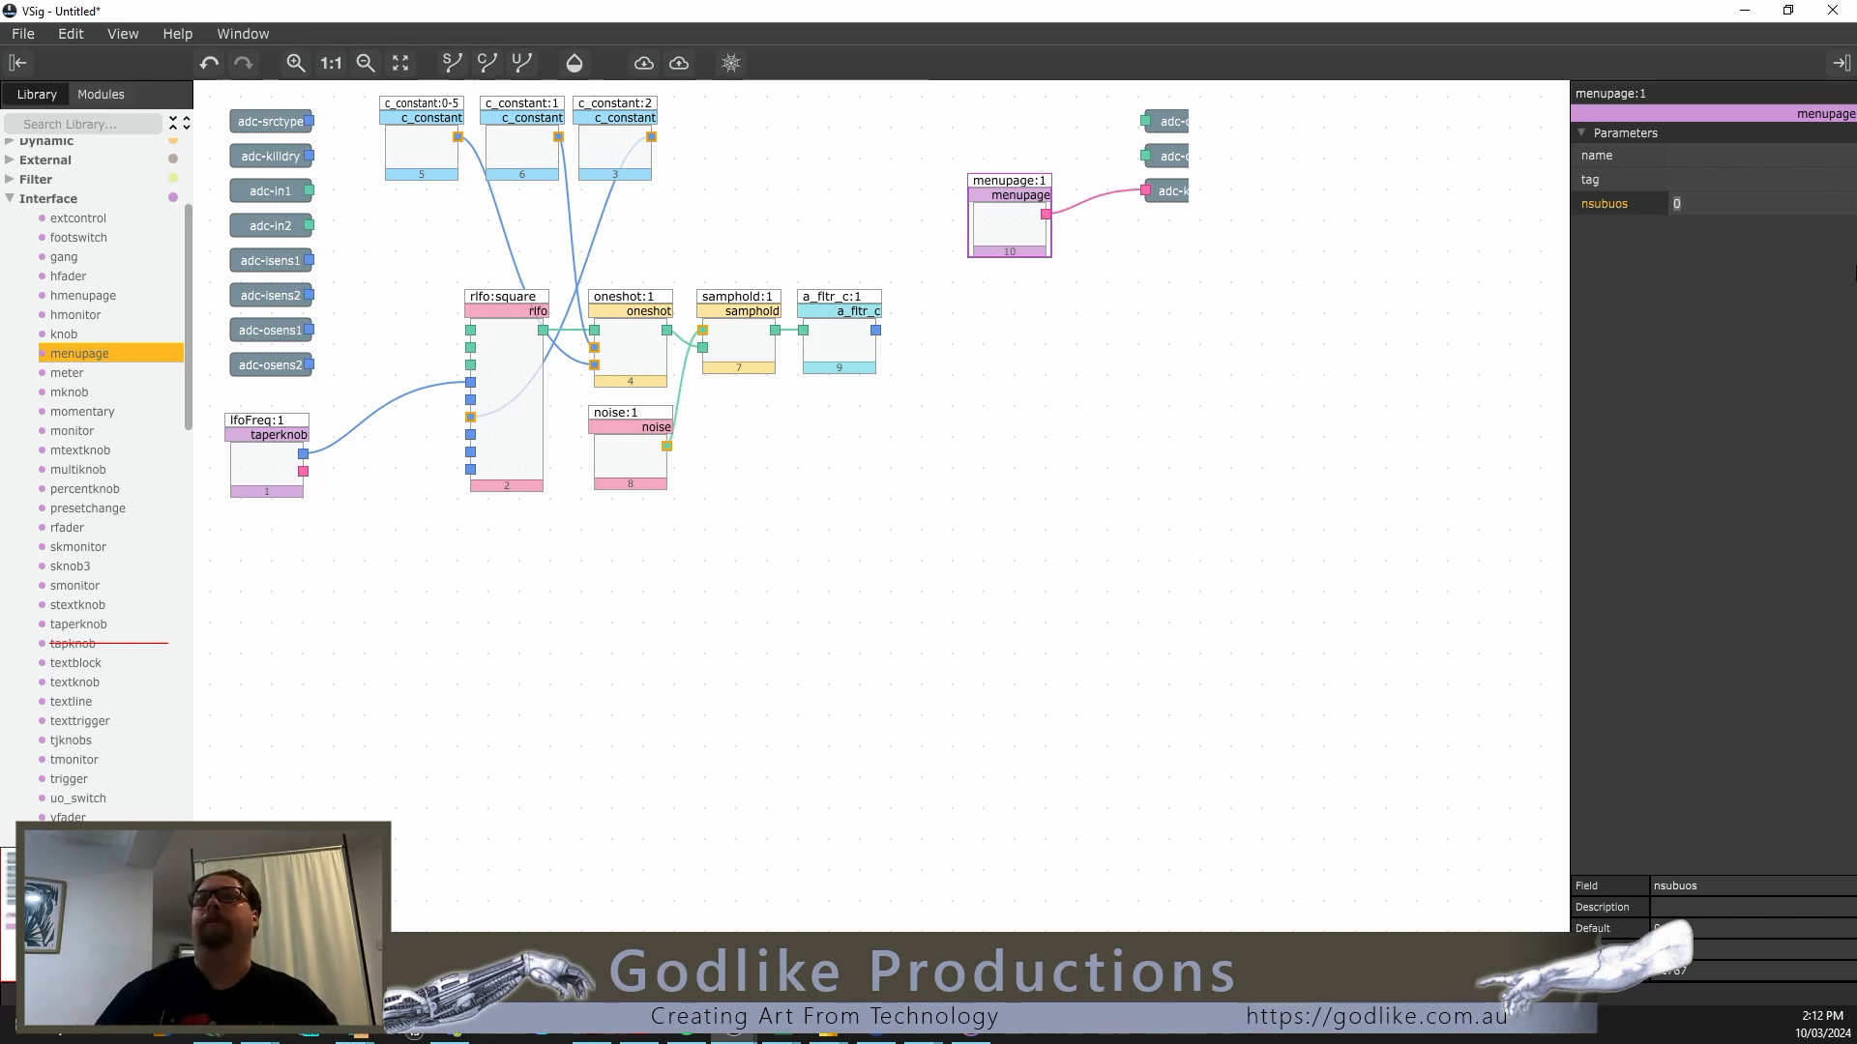
{"action": "type", "text": "1"}
{"action": "key", "text": "Return"}
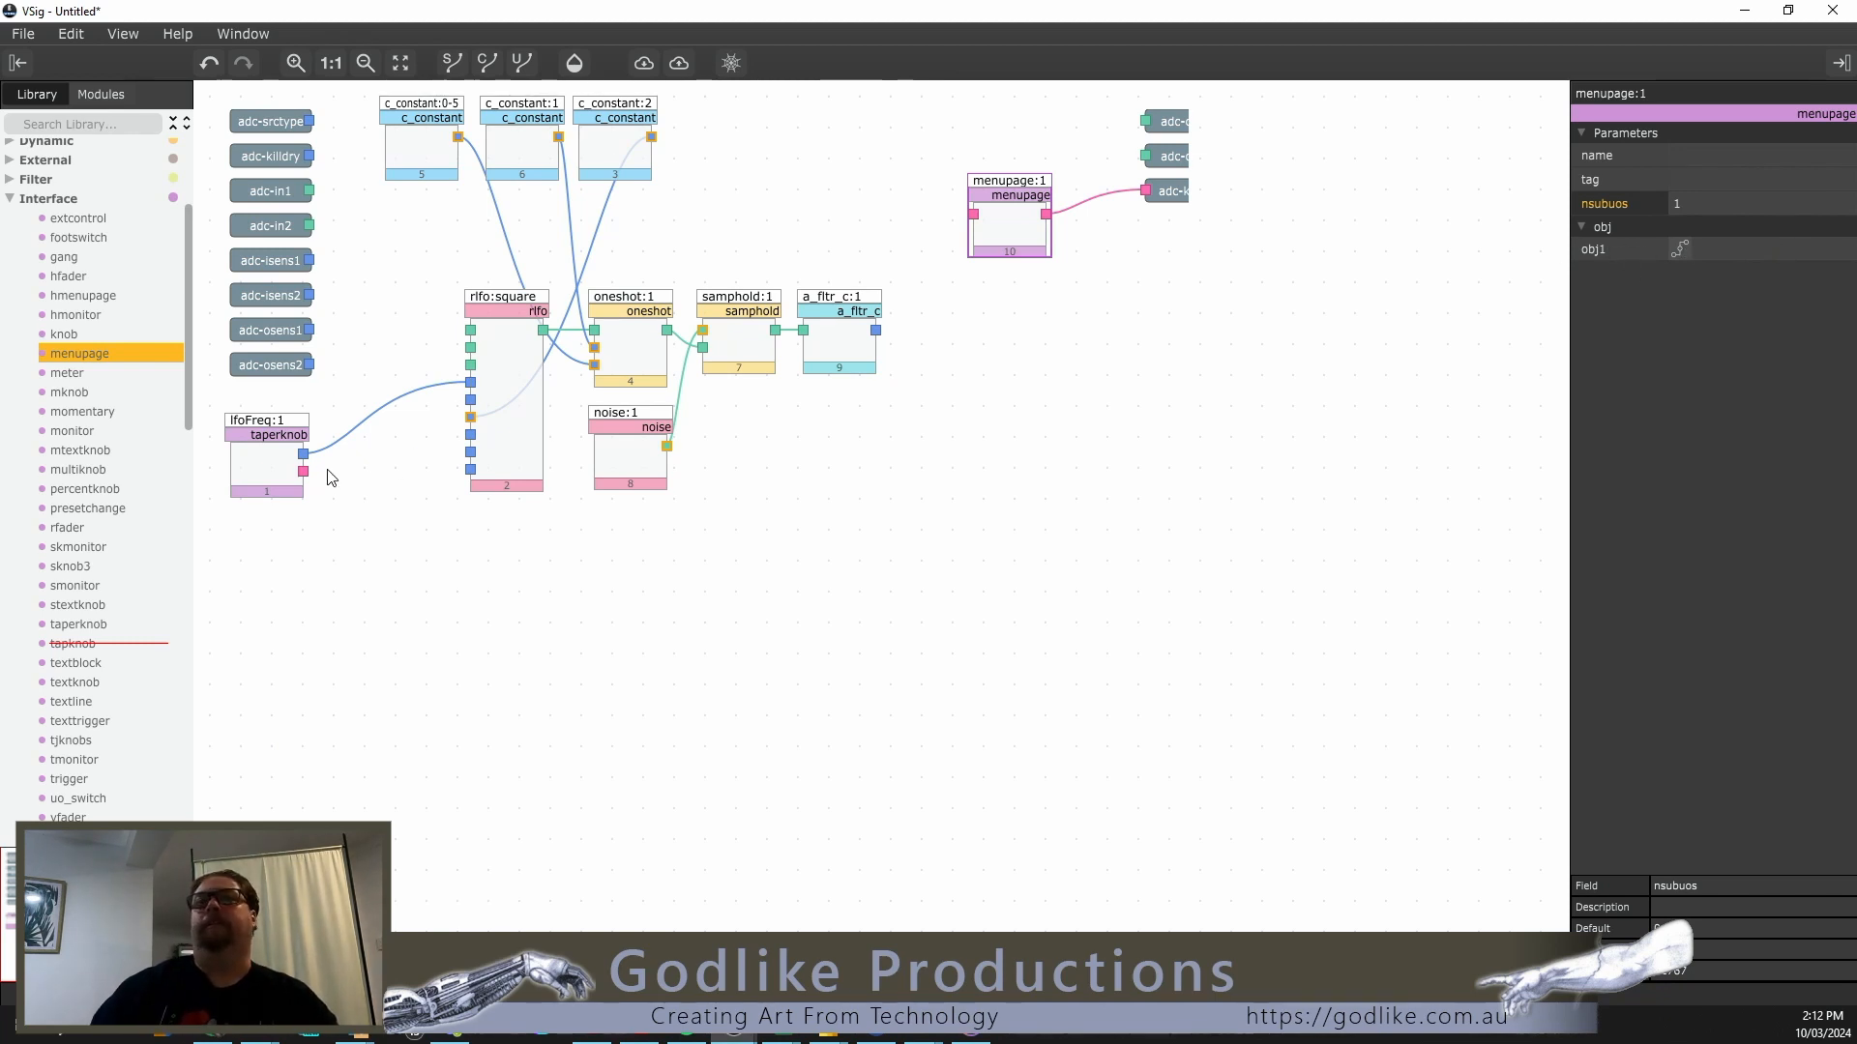
{"action": "left_click_drag", "start_coordinate": [303, 471], "coordinate": [973, 213]}
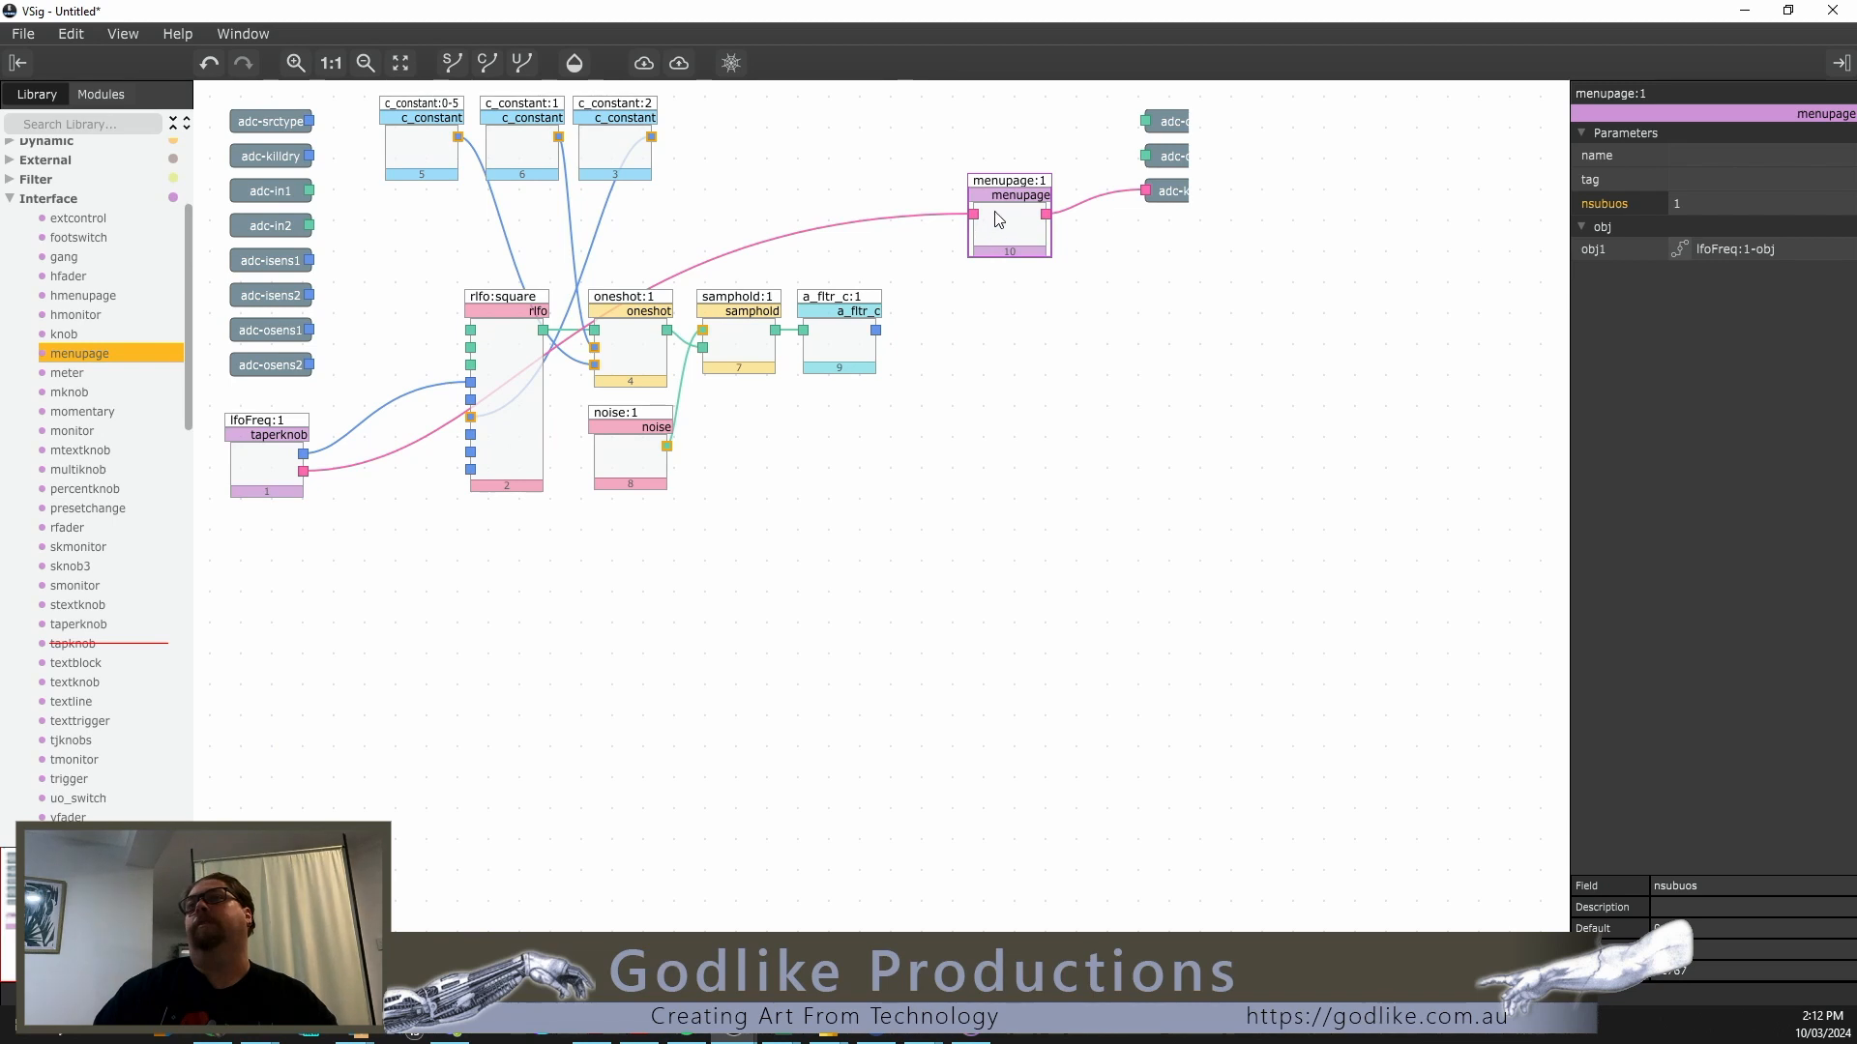
{"action": "left_click_drag", "start_coordinate": [1008, 237], "coordinate": [1001, 261]}
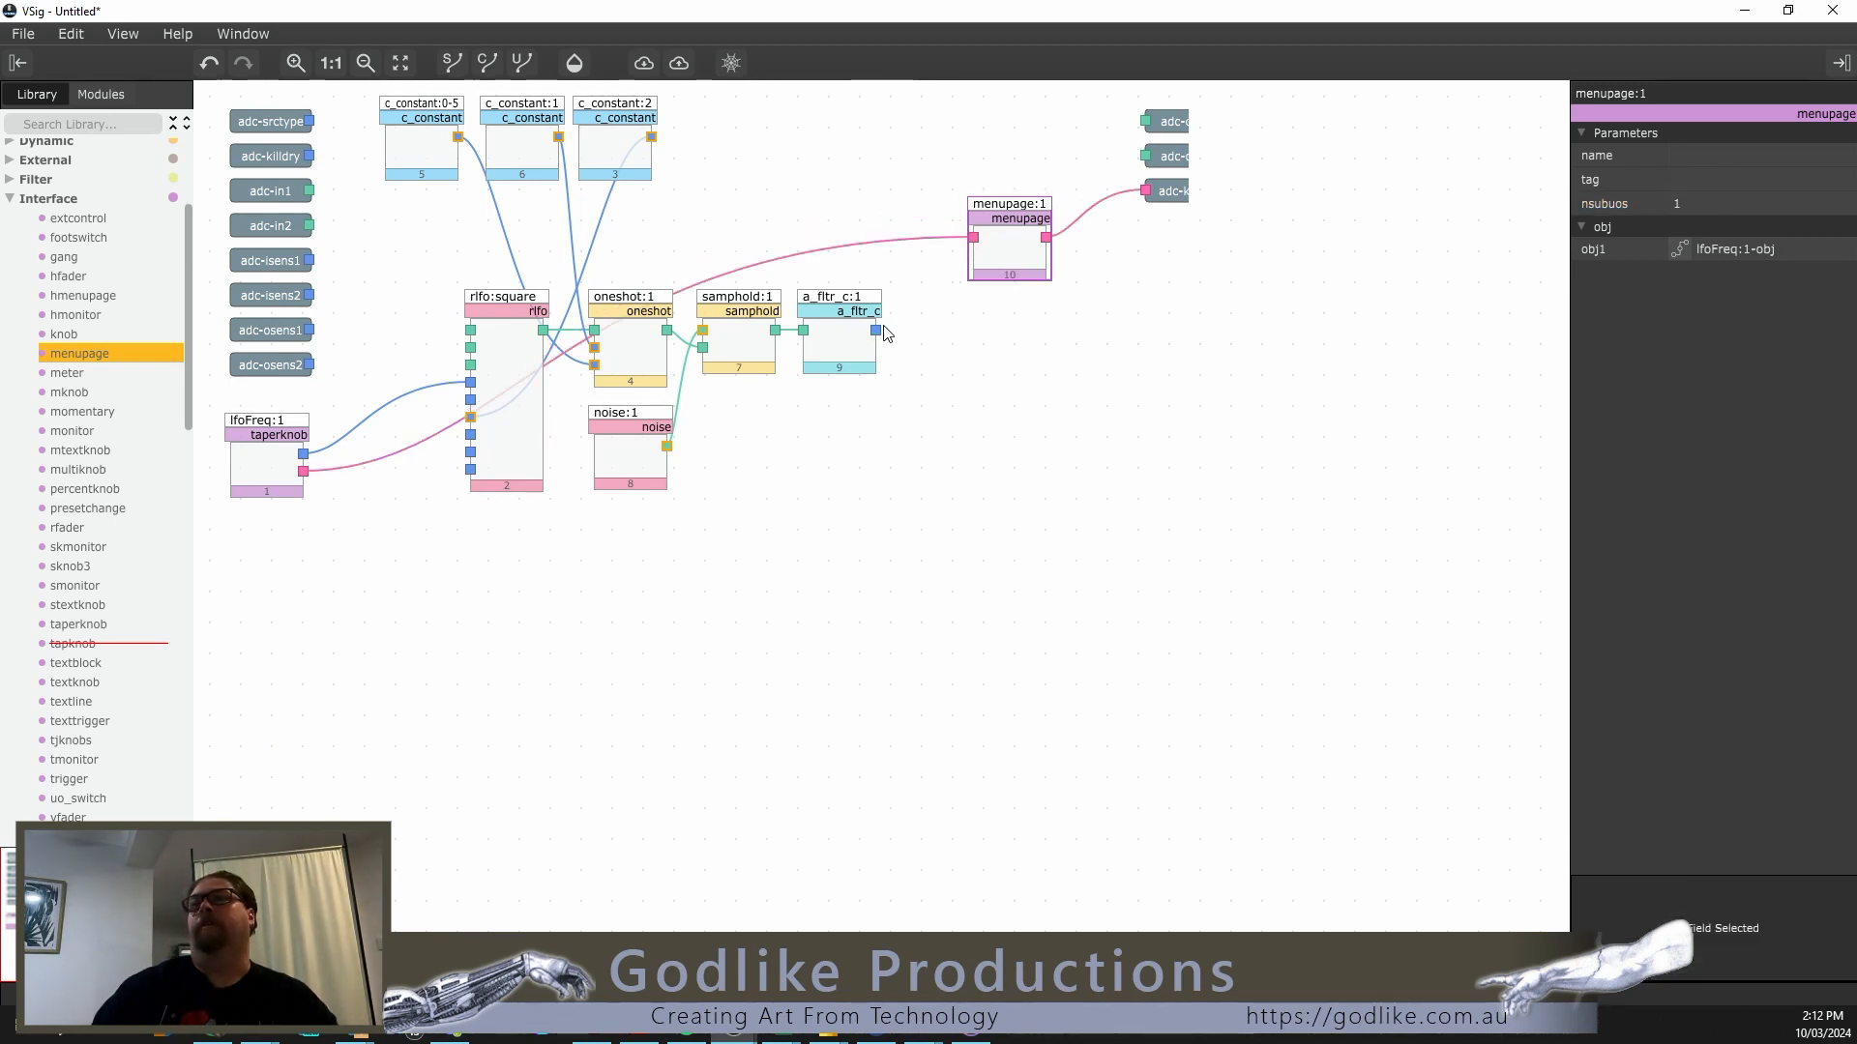
{"action": "left_click_drag", "start_coordinate": [1022, 251], "coordinate": [1015, 290]}
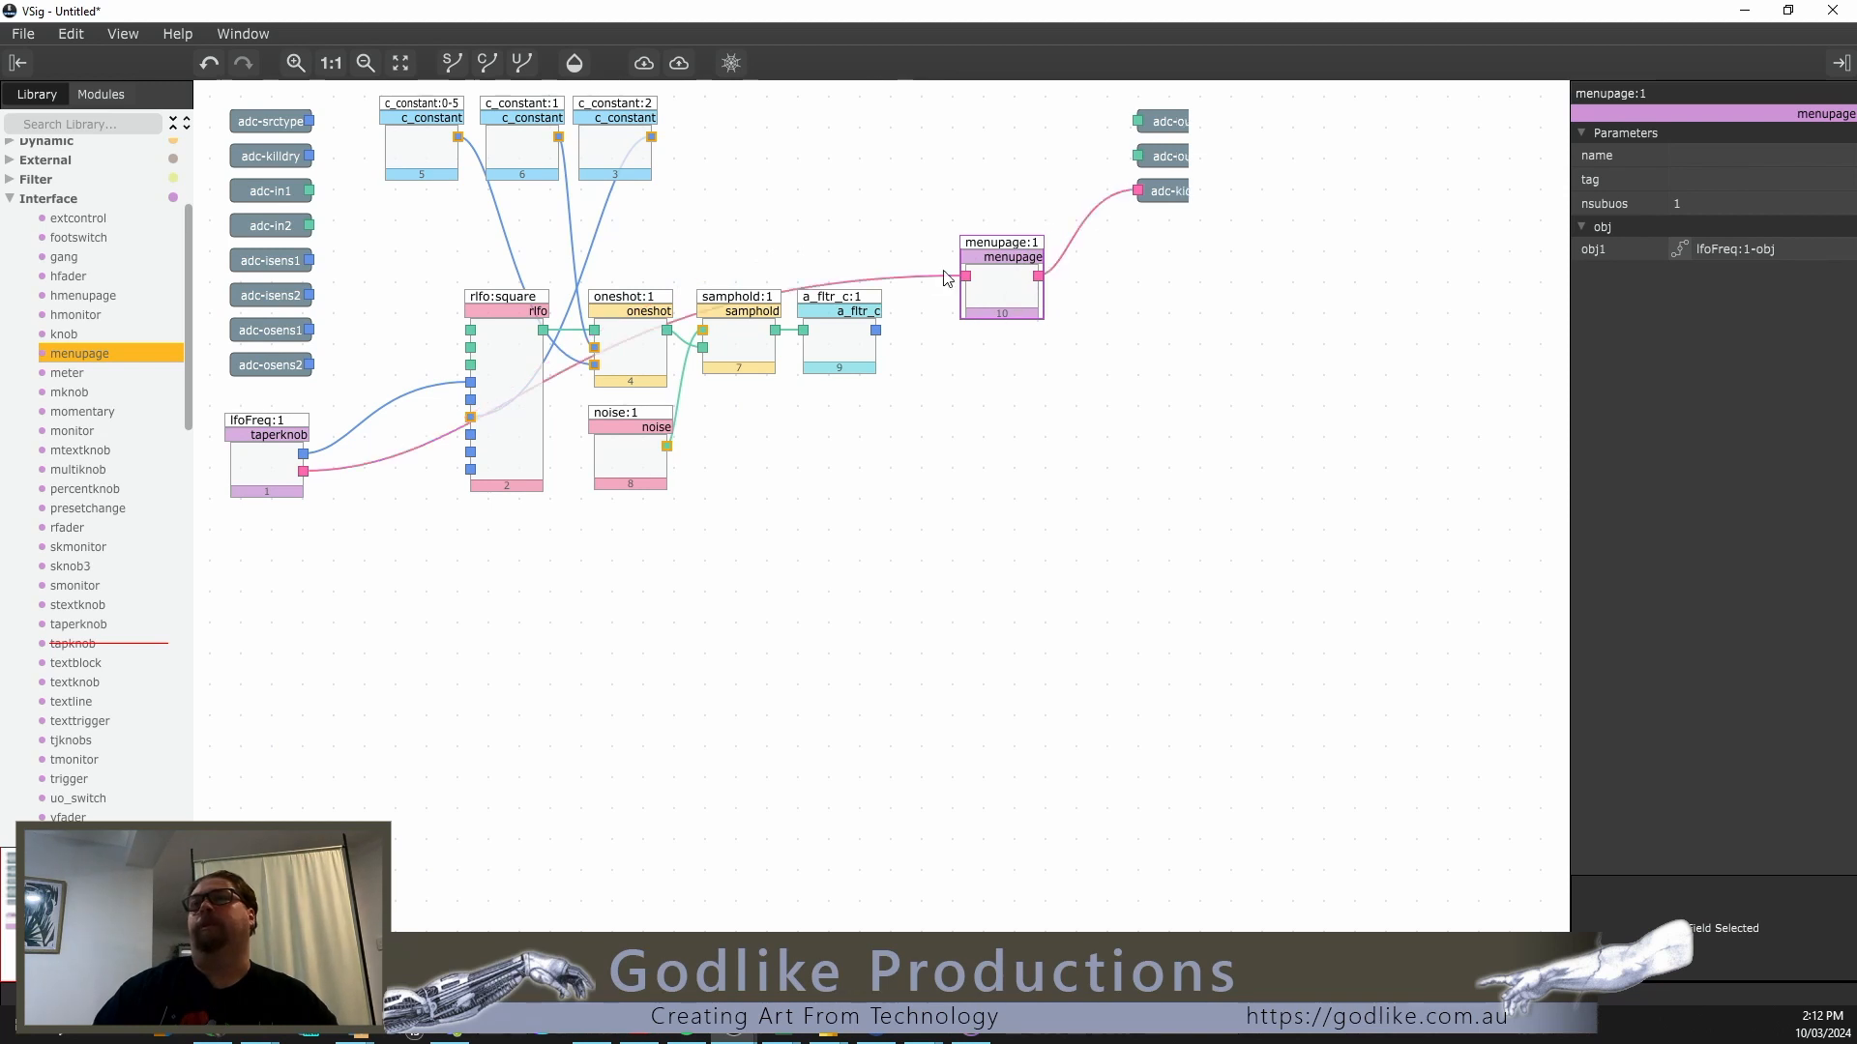
Step: Add an oscillator module above the a_fltr_c module
{"action": "left_click", "coordinate": [11, 199]}
{"action": "scroll", "coordinate": [83, 445], "scroll_direction": "down", "scroll_amount": 10}
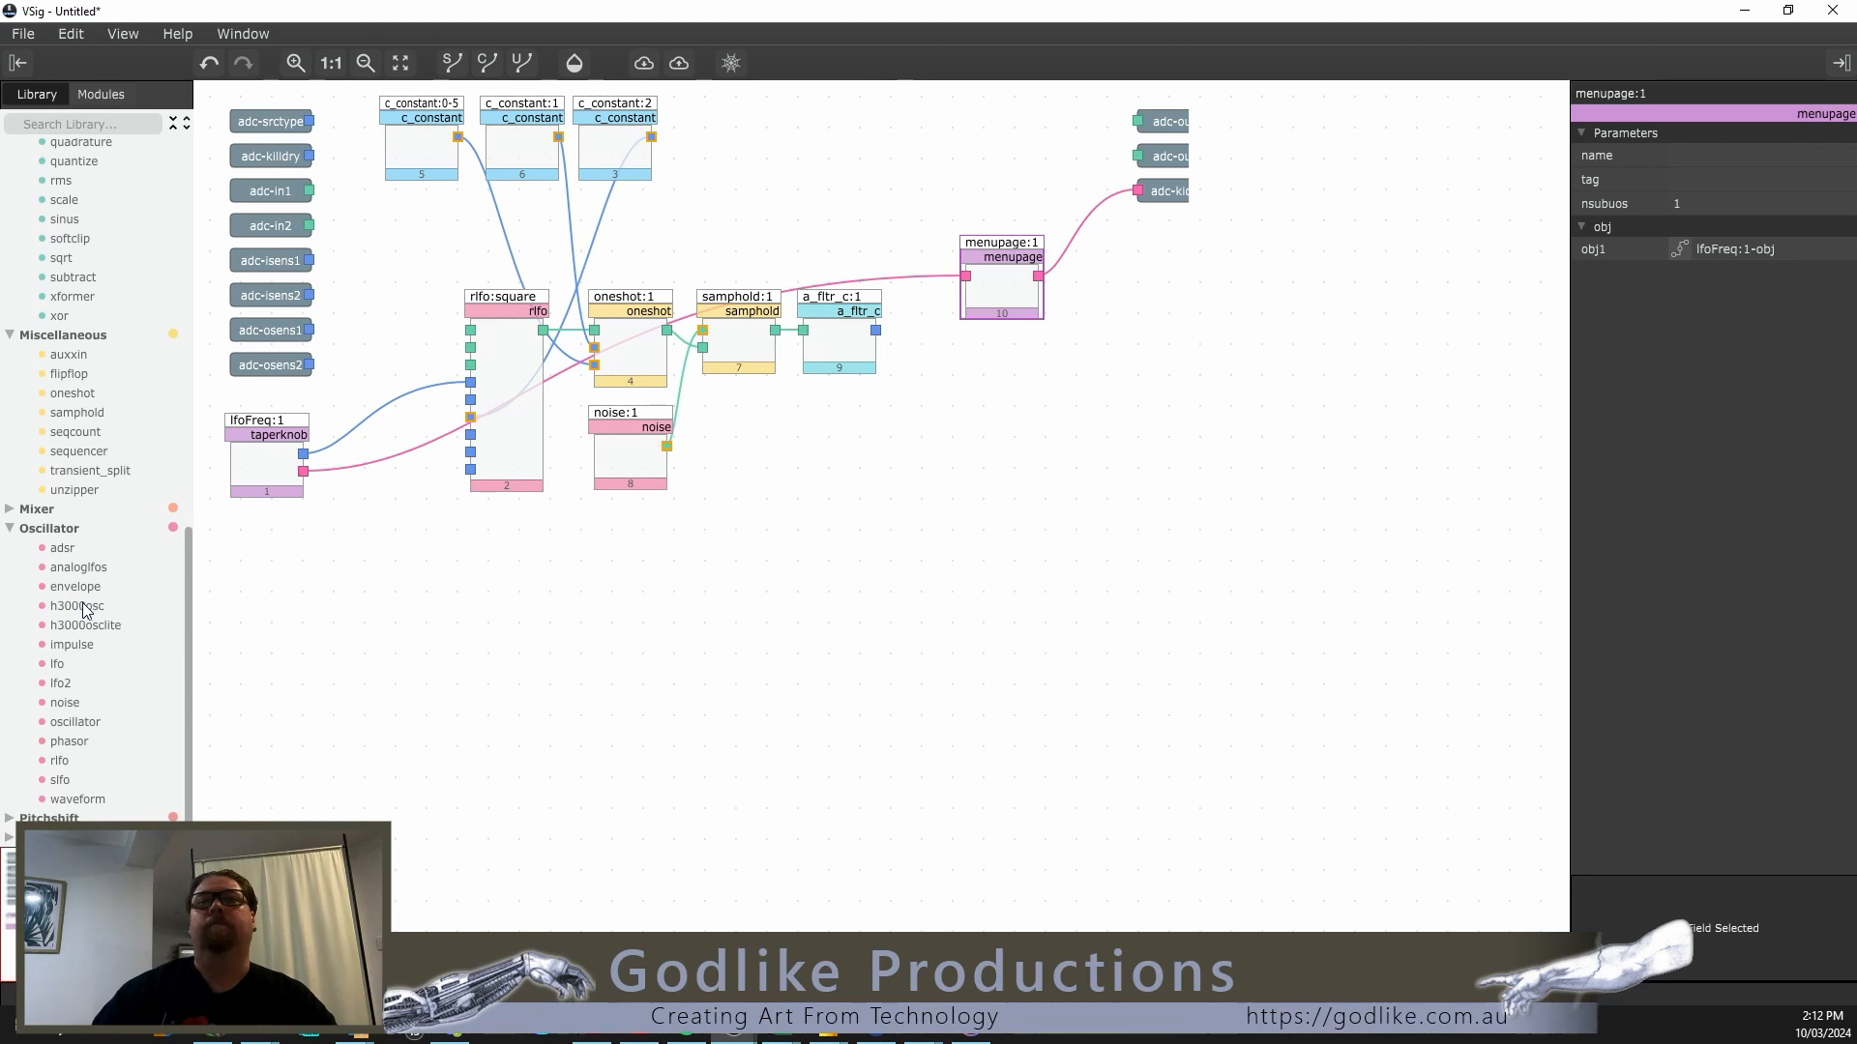
{"action": "left_click_drag", "start_coordinate": [68, 725], "coordinate": [858, 137]}
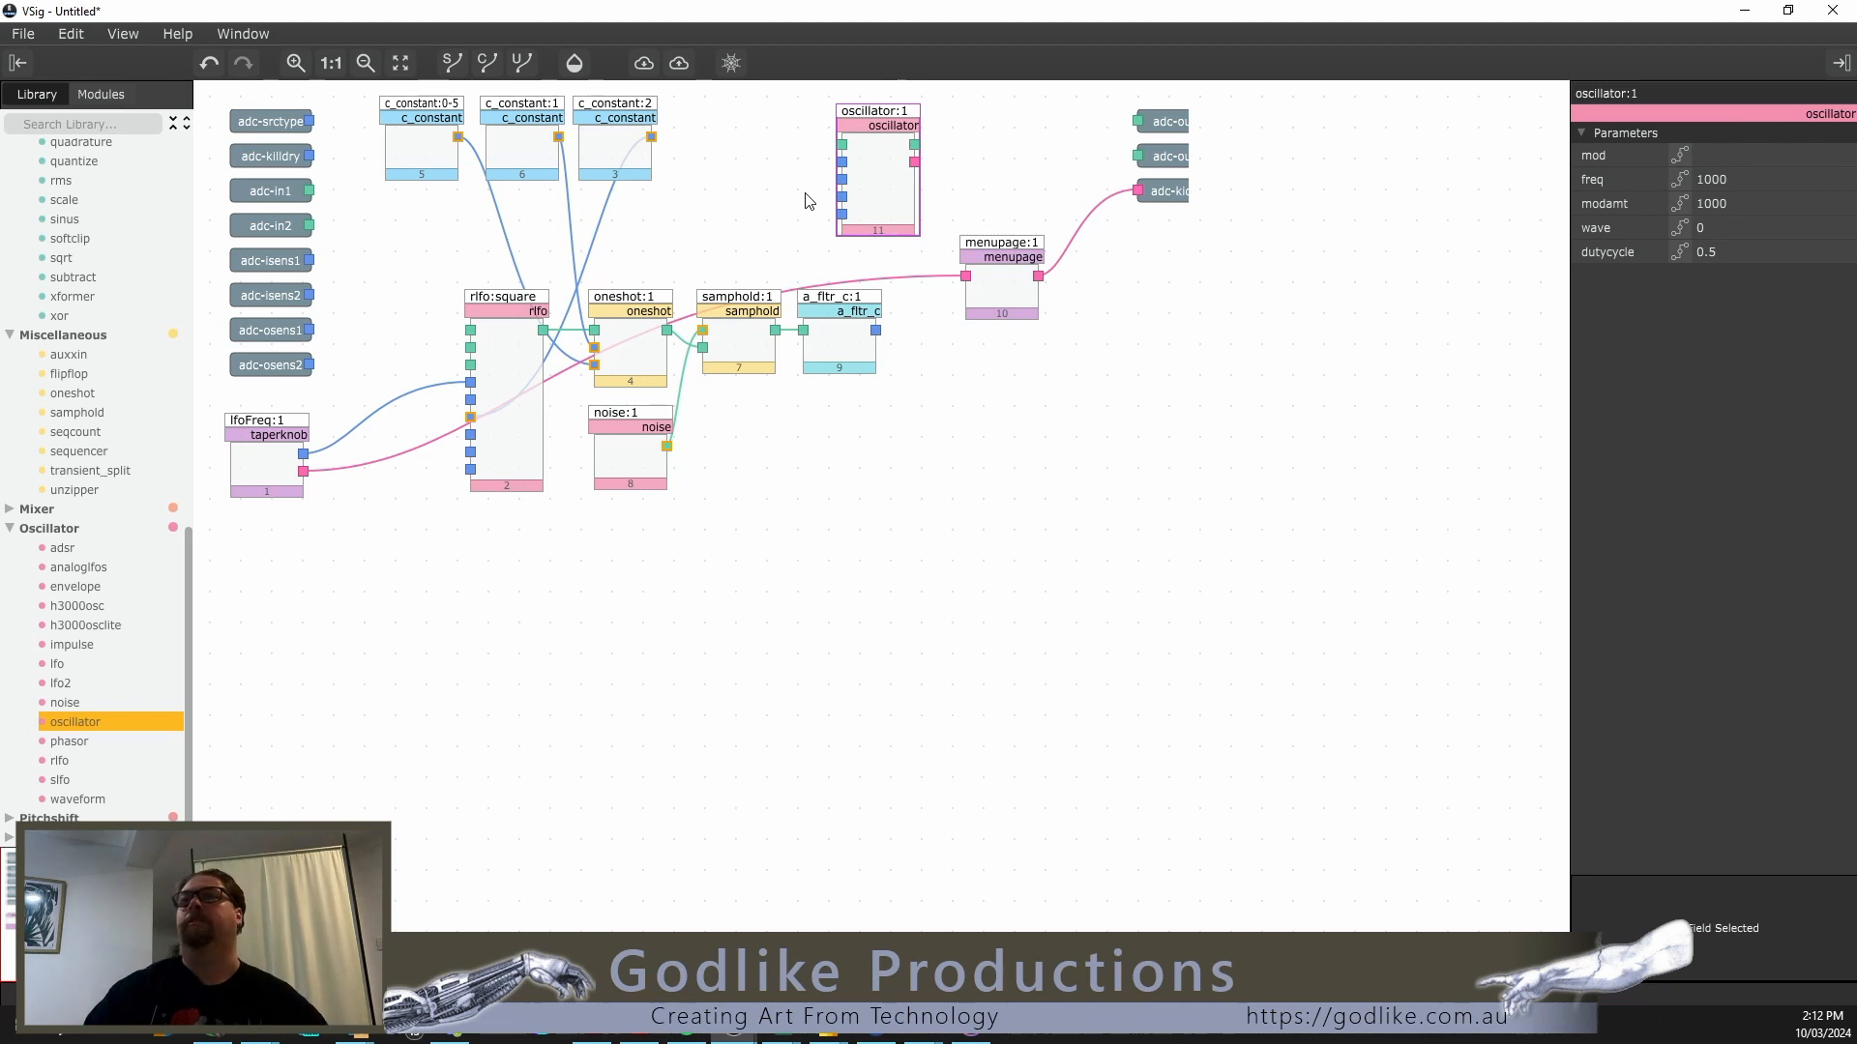
Step: Check the oscillator's help, and connect c_constant:1 to its wave input and the samphold's output to its mod input
{"action": "double_click", "coordinate": [866, 197]}
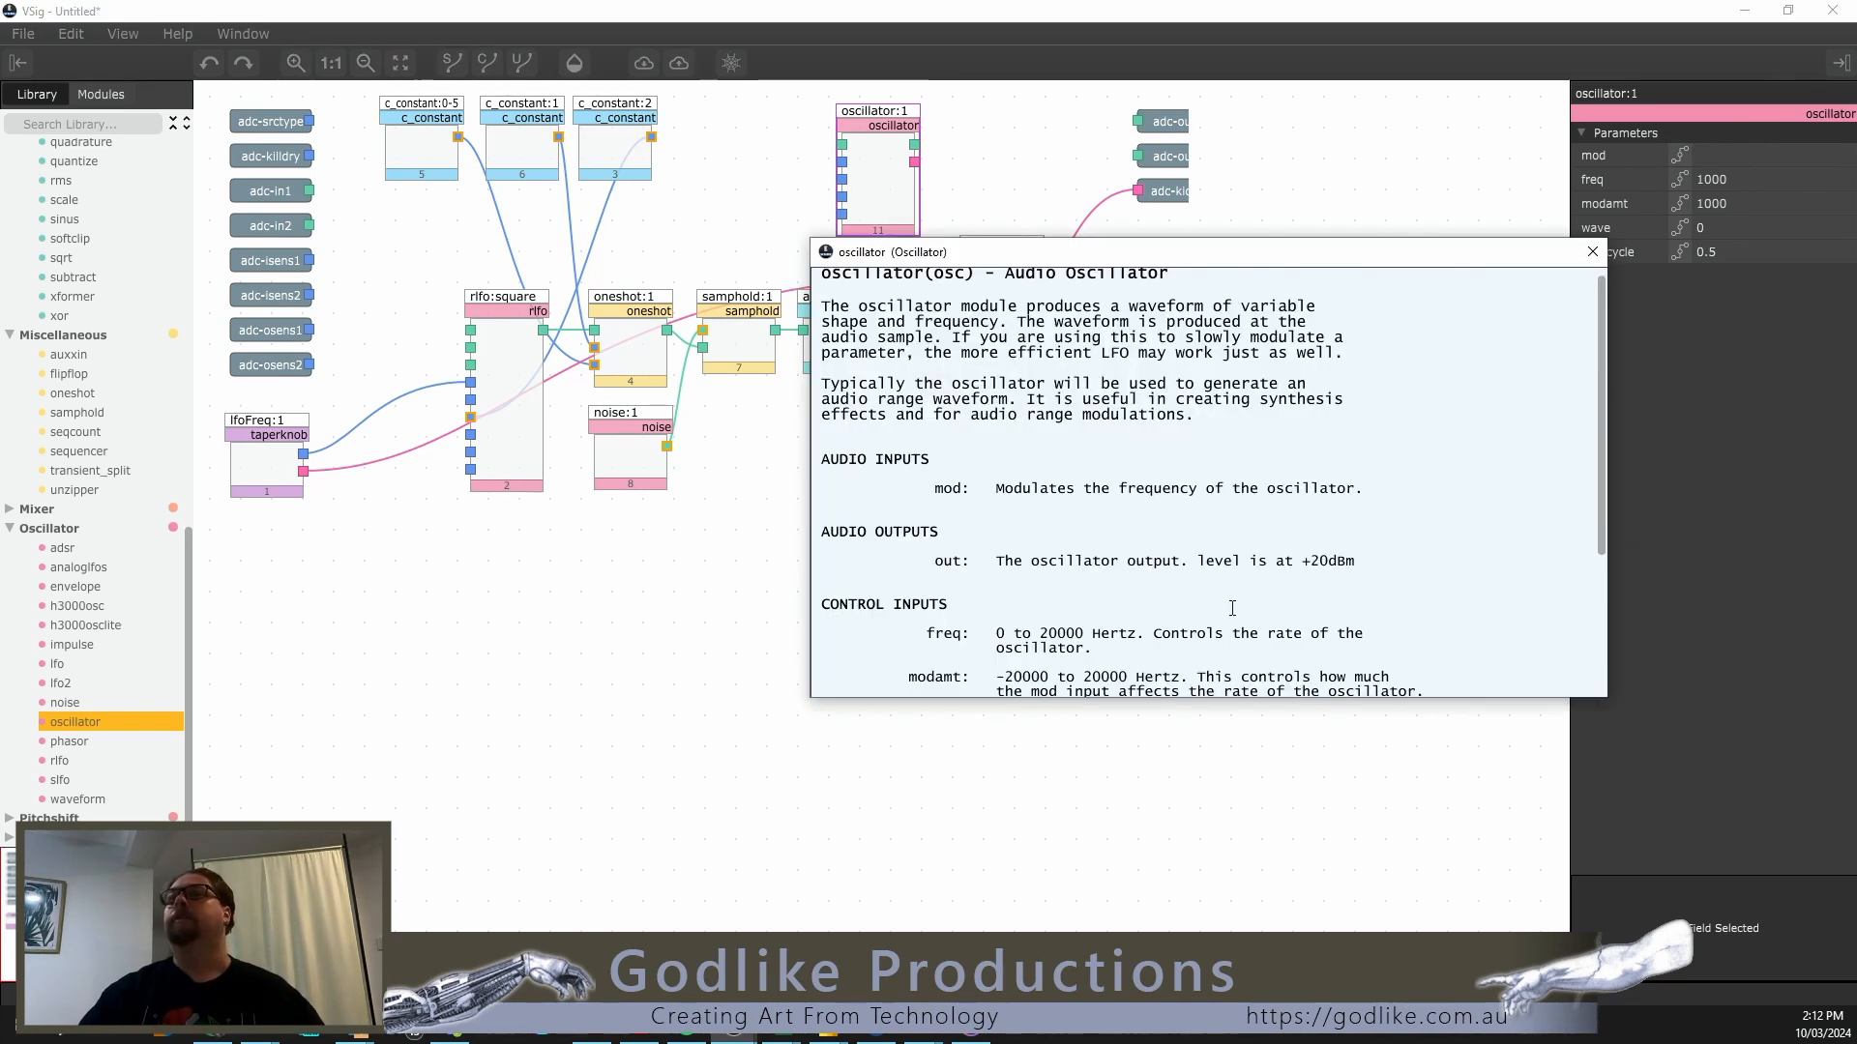
{"action": "scroll", "coordinate": [1104, 535], "scroll_direction": "down", "scroll_amount": 5}
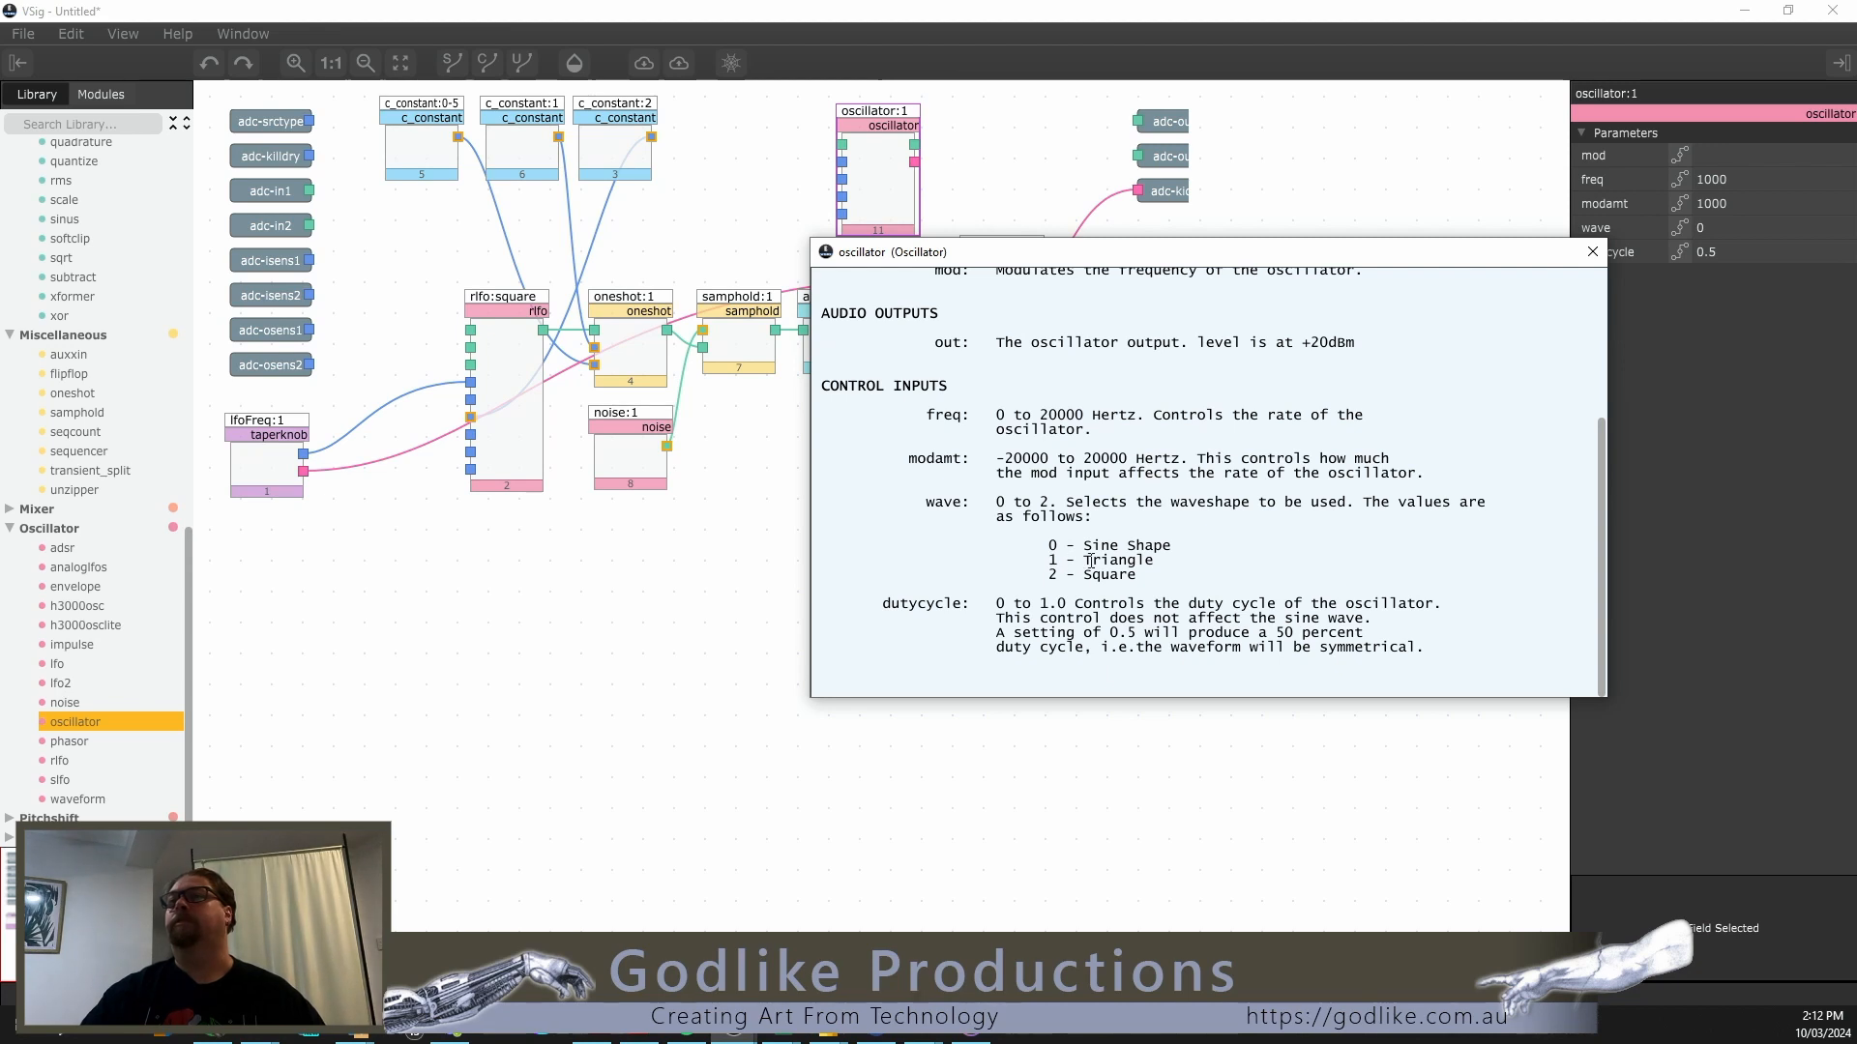
{"action": "left_click", "coordinate": [1593, 252]}
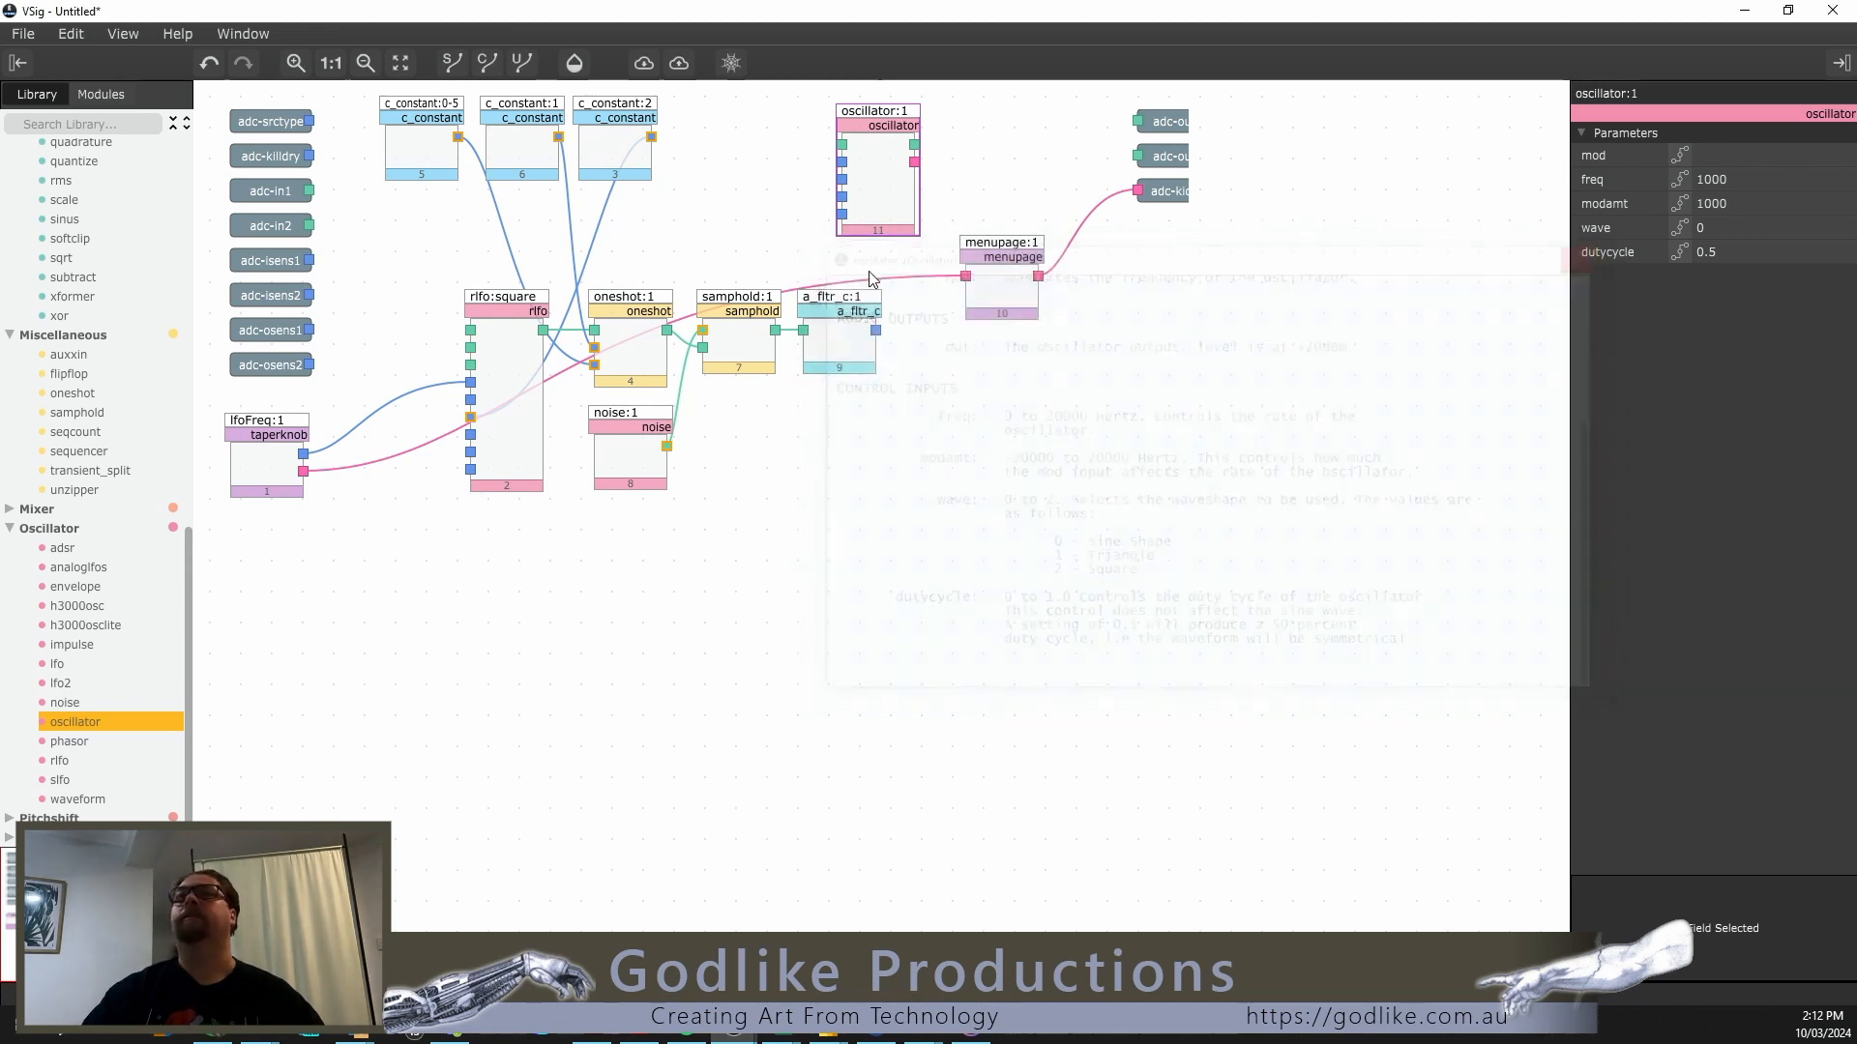
{"action": "left_click_drag", "start_coordinate": [560, 138], "coordinate": [843, 197]}
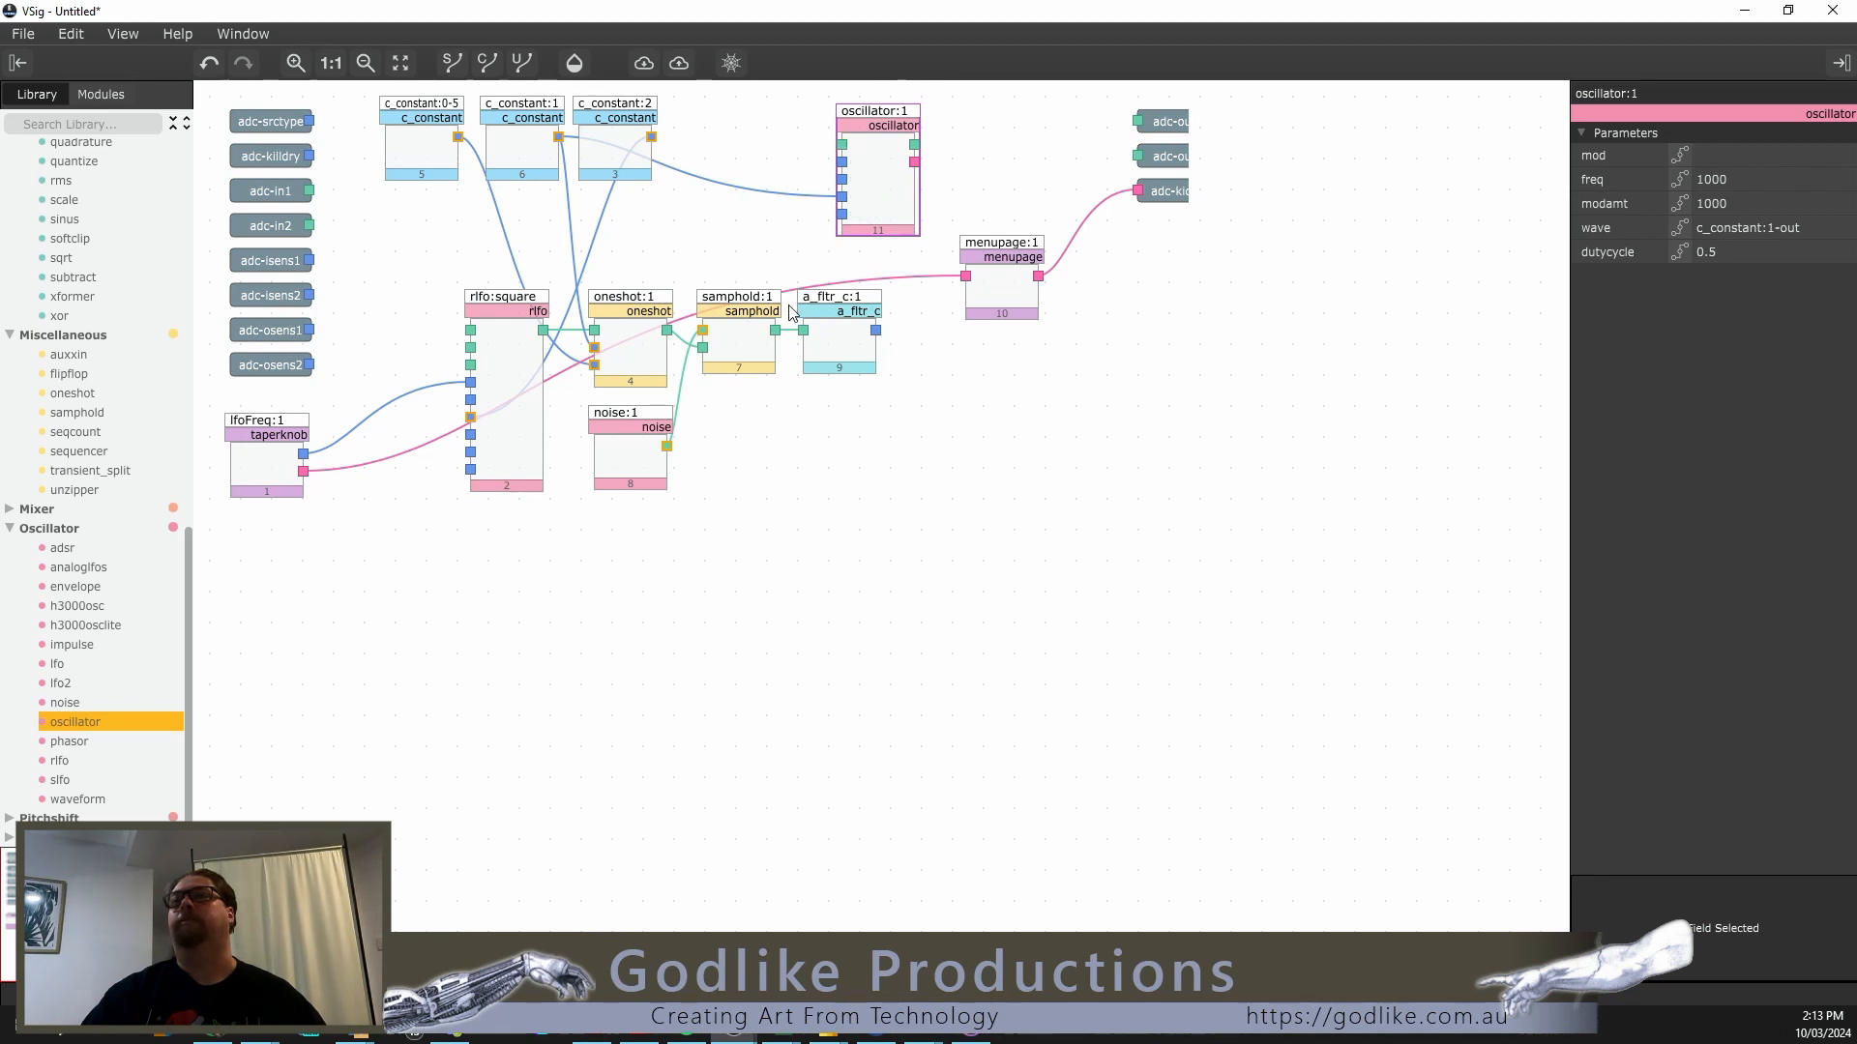
{"action": "left_click_drag", "start_coordinate": [786, 297], "coordinate": [841, 146]}
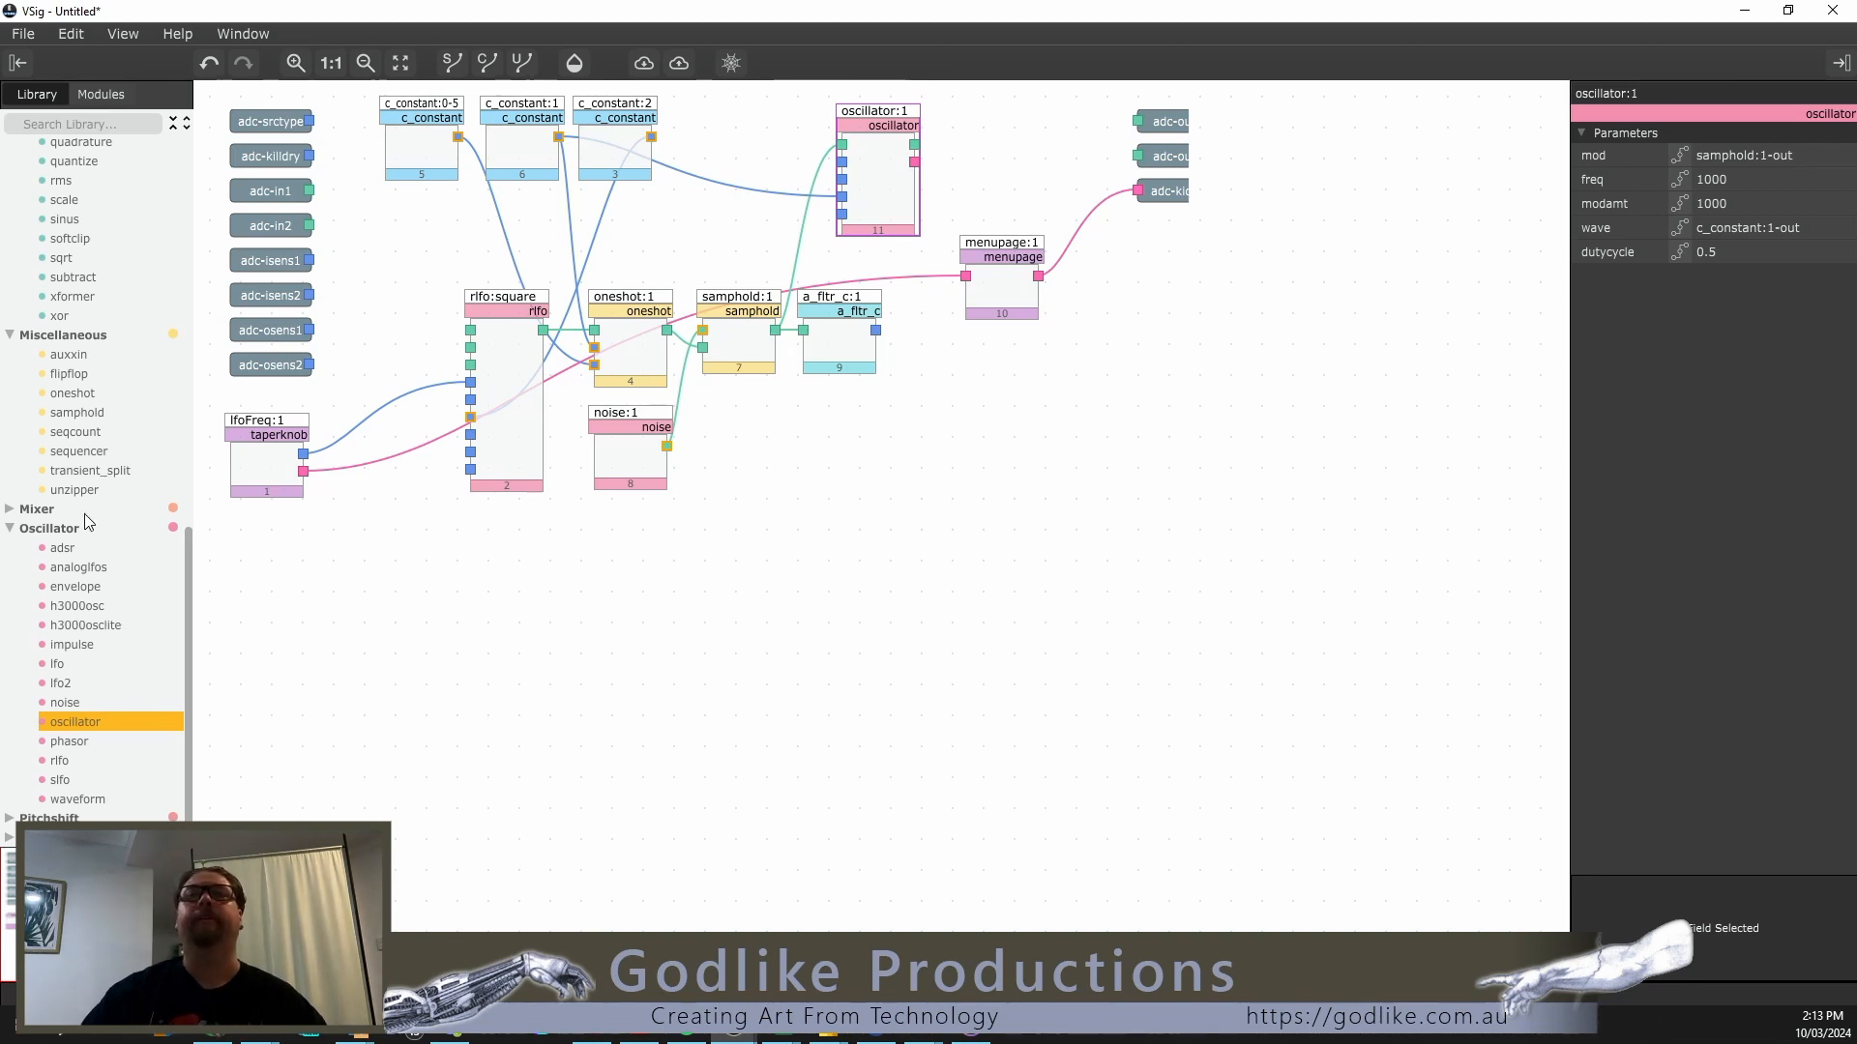
Step: Add a gain module after the oscillator and route the oscillator's output through it to adc-out1 and adc-out2
{"action": "left_click", "coordinate": [12, 510]}
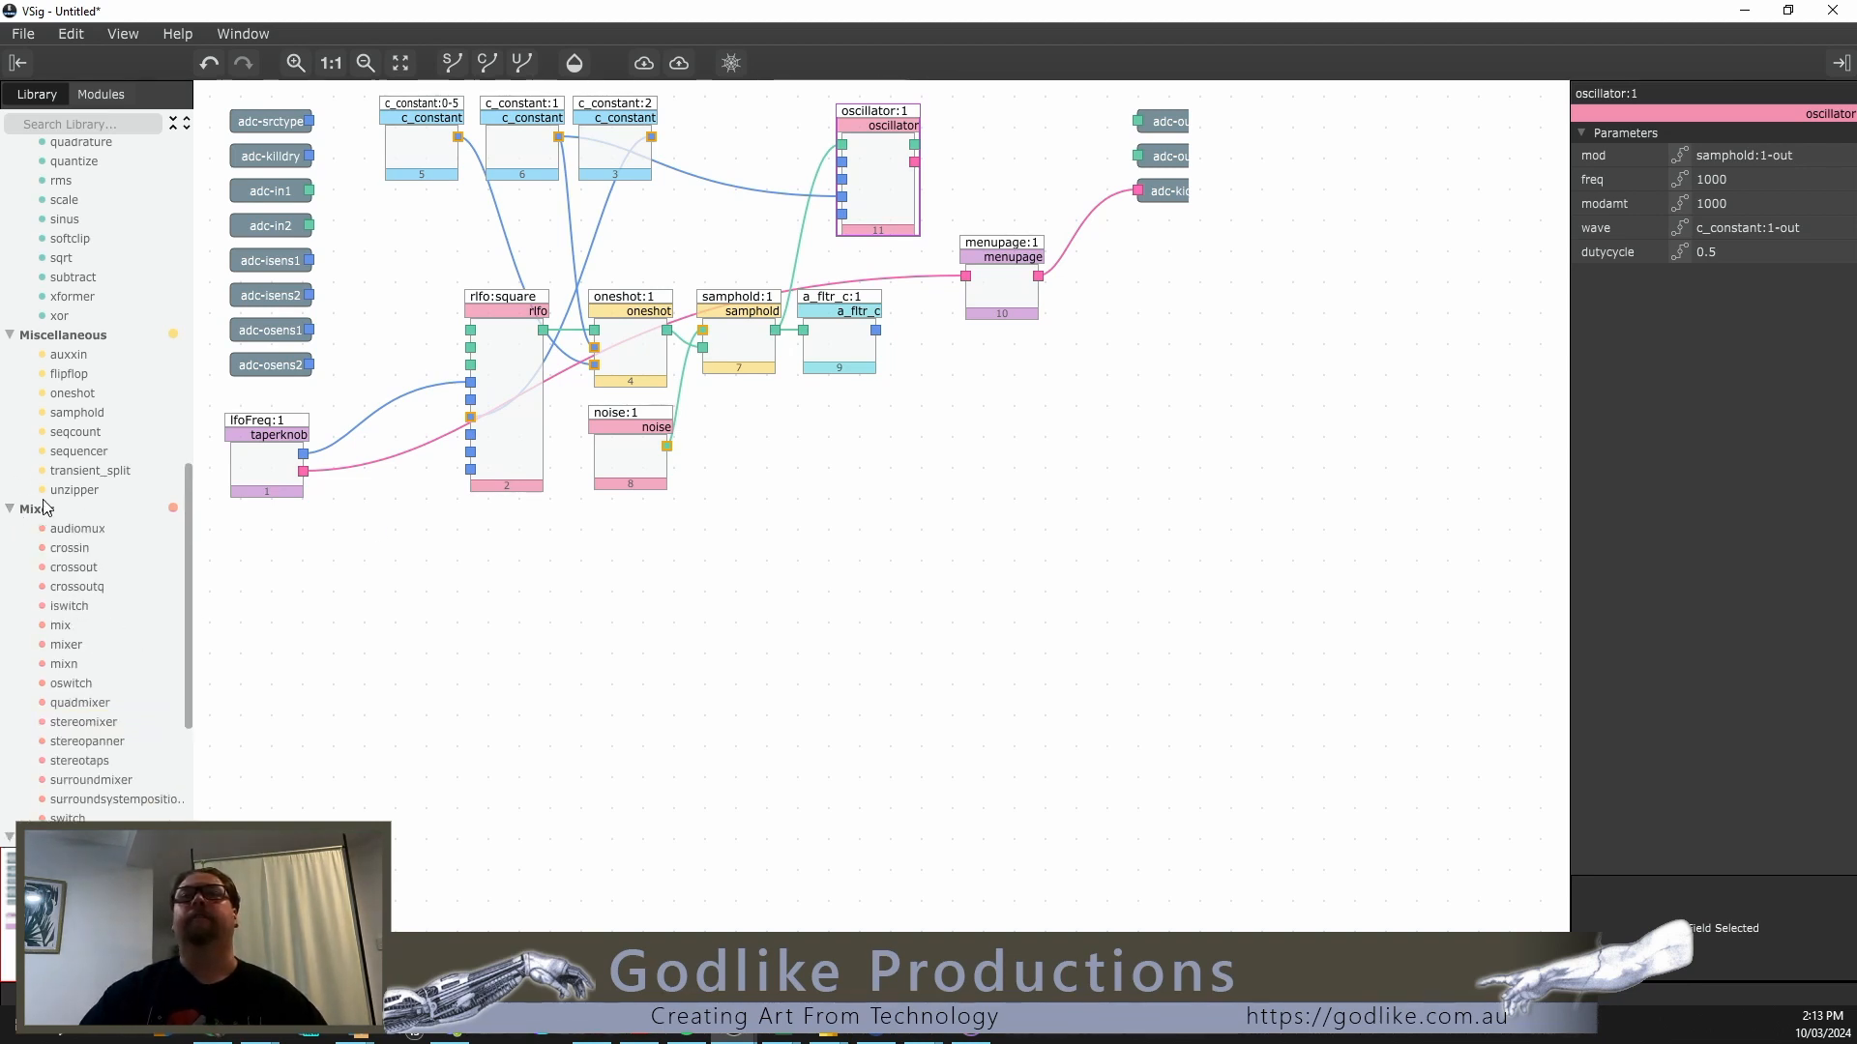
{"action": "scroll", "coordinate": [82, 501], "scroll_direction": "down", "scroll_amount": 3}
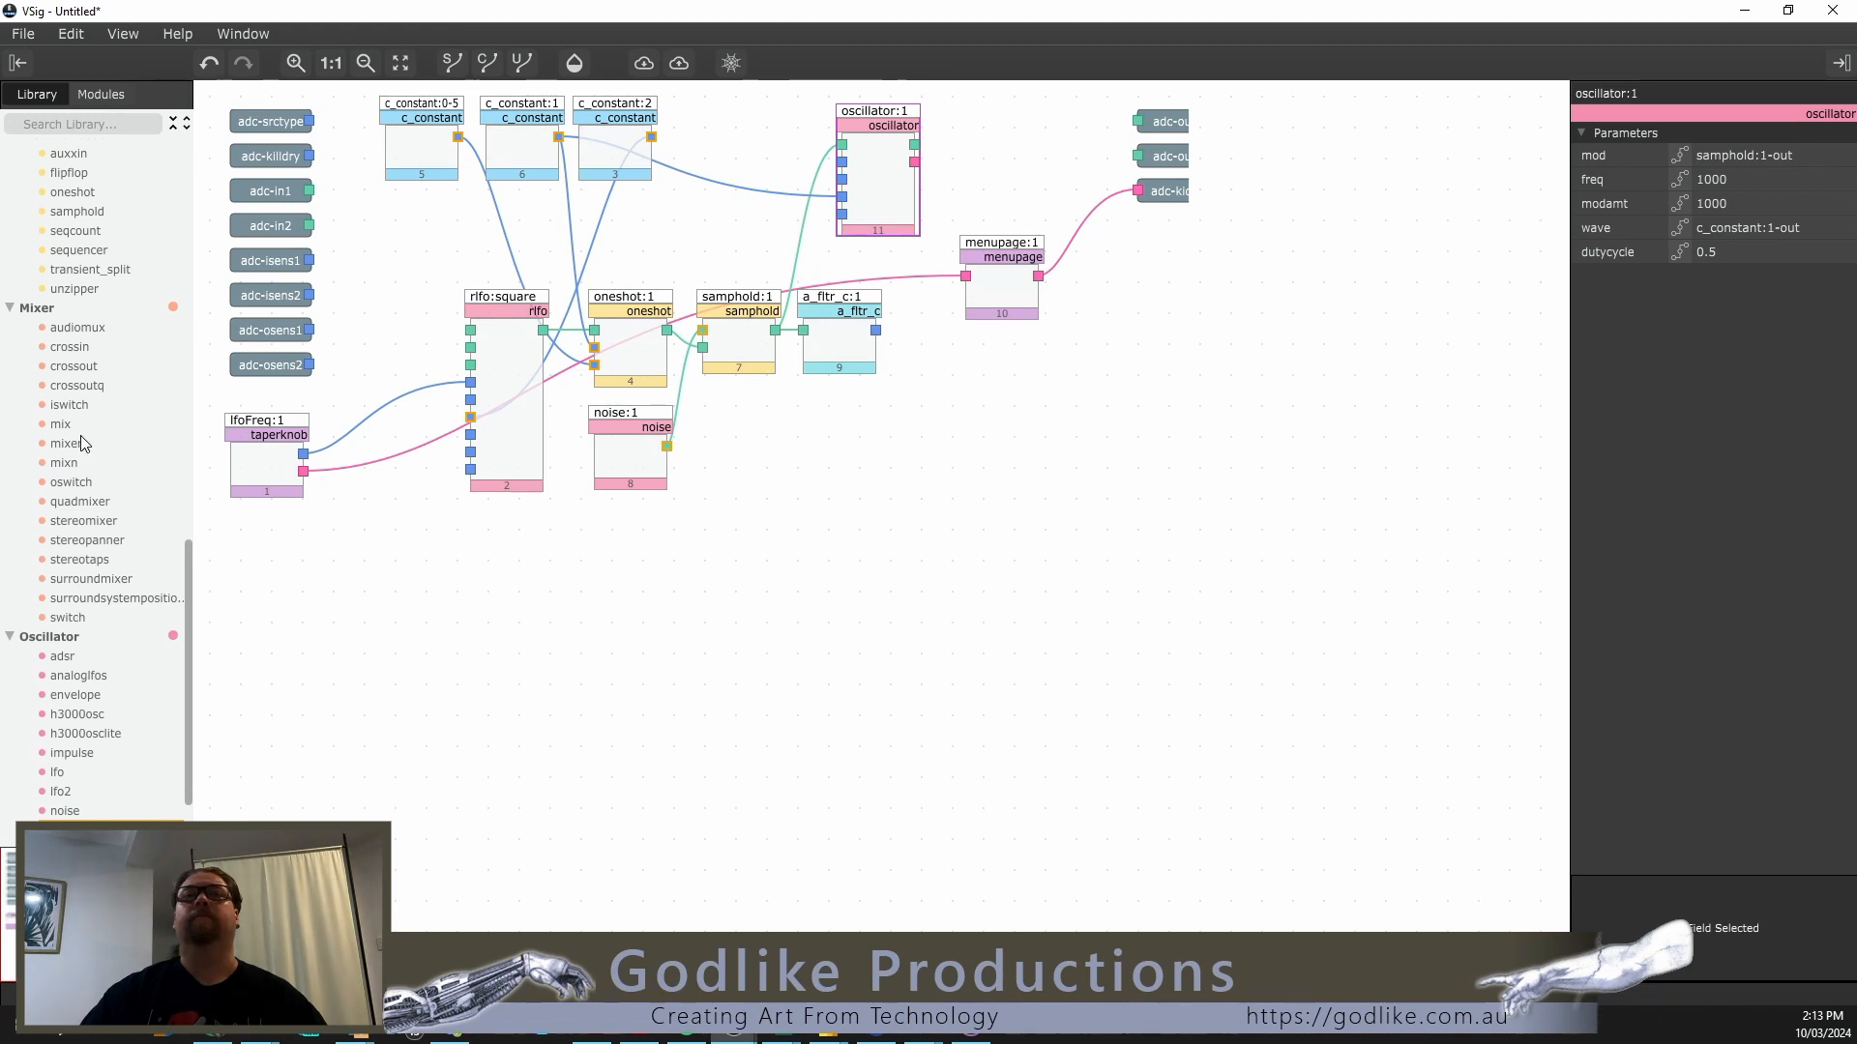
{"action": "scroll", "coordinate": [70, 385], "scroll_direction": "up", "scroll_amount": 5}
{"action": "left_click", "coordinate": [86, 123]}
{"action": "type", "text": "gain"}
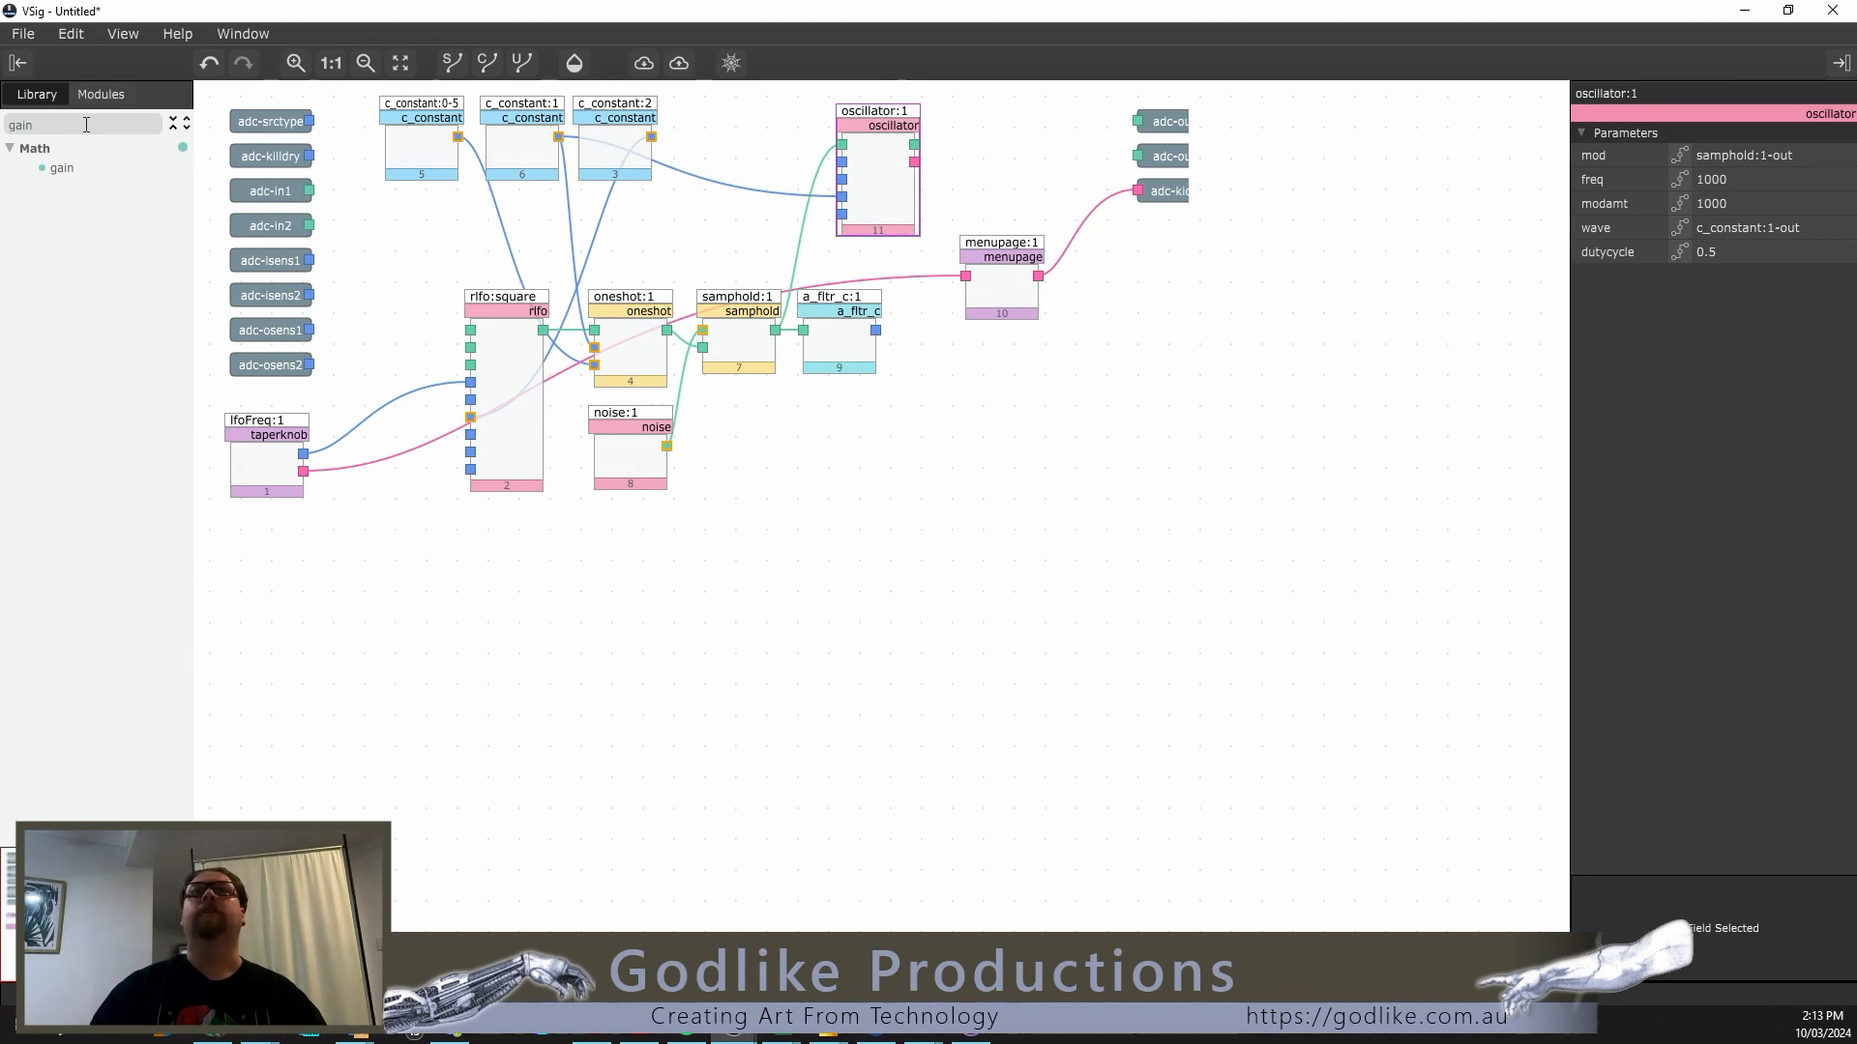
{"action": "left_click_drag", "start_coordinate": [49, 170], "coordinate": [1017, 160]}
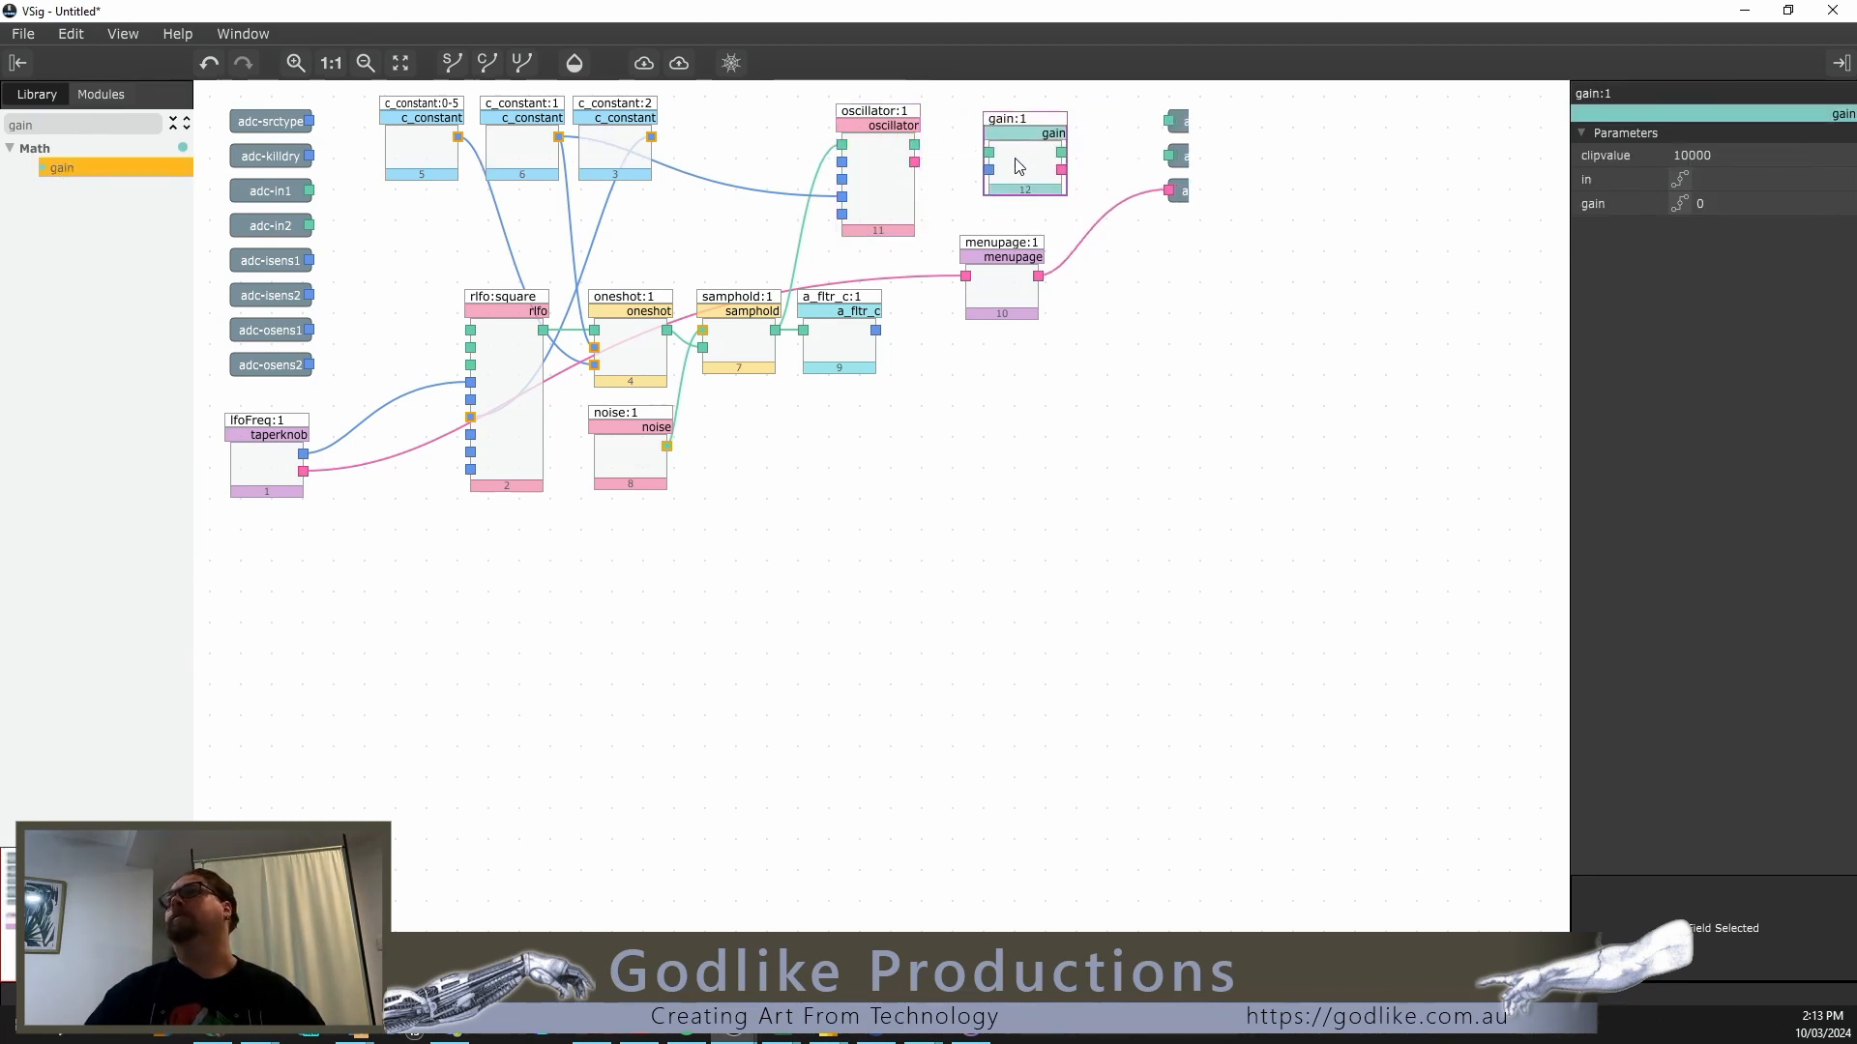
{"action": "left_click_drag", "start_coordinate": [914, 144], "coordinate": [1160, 121]}
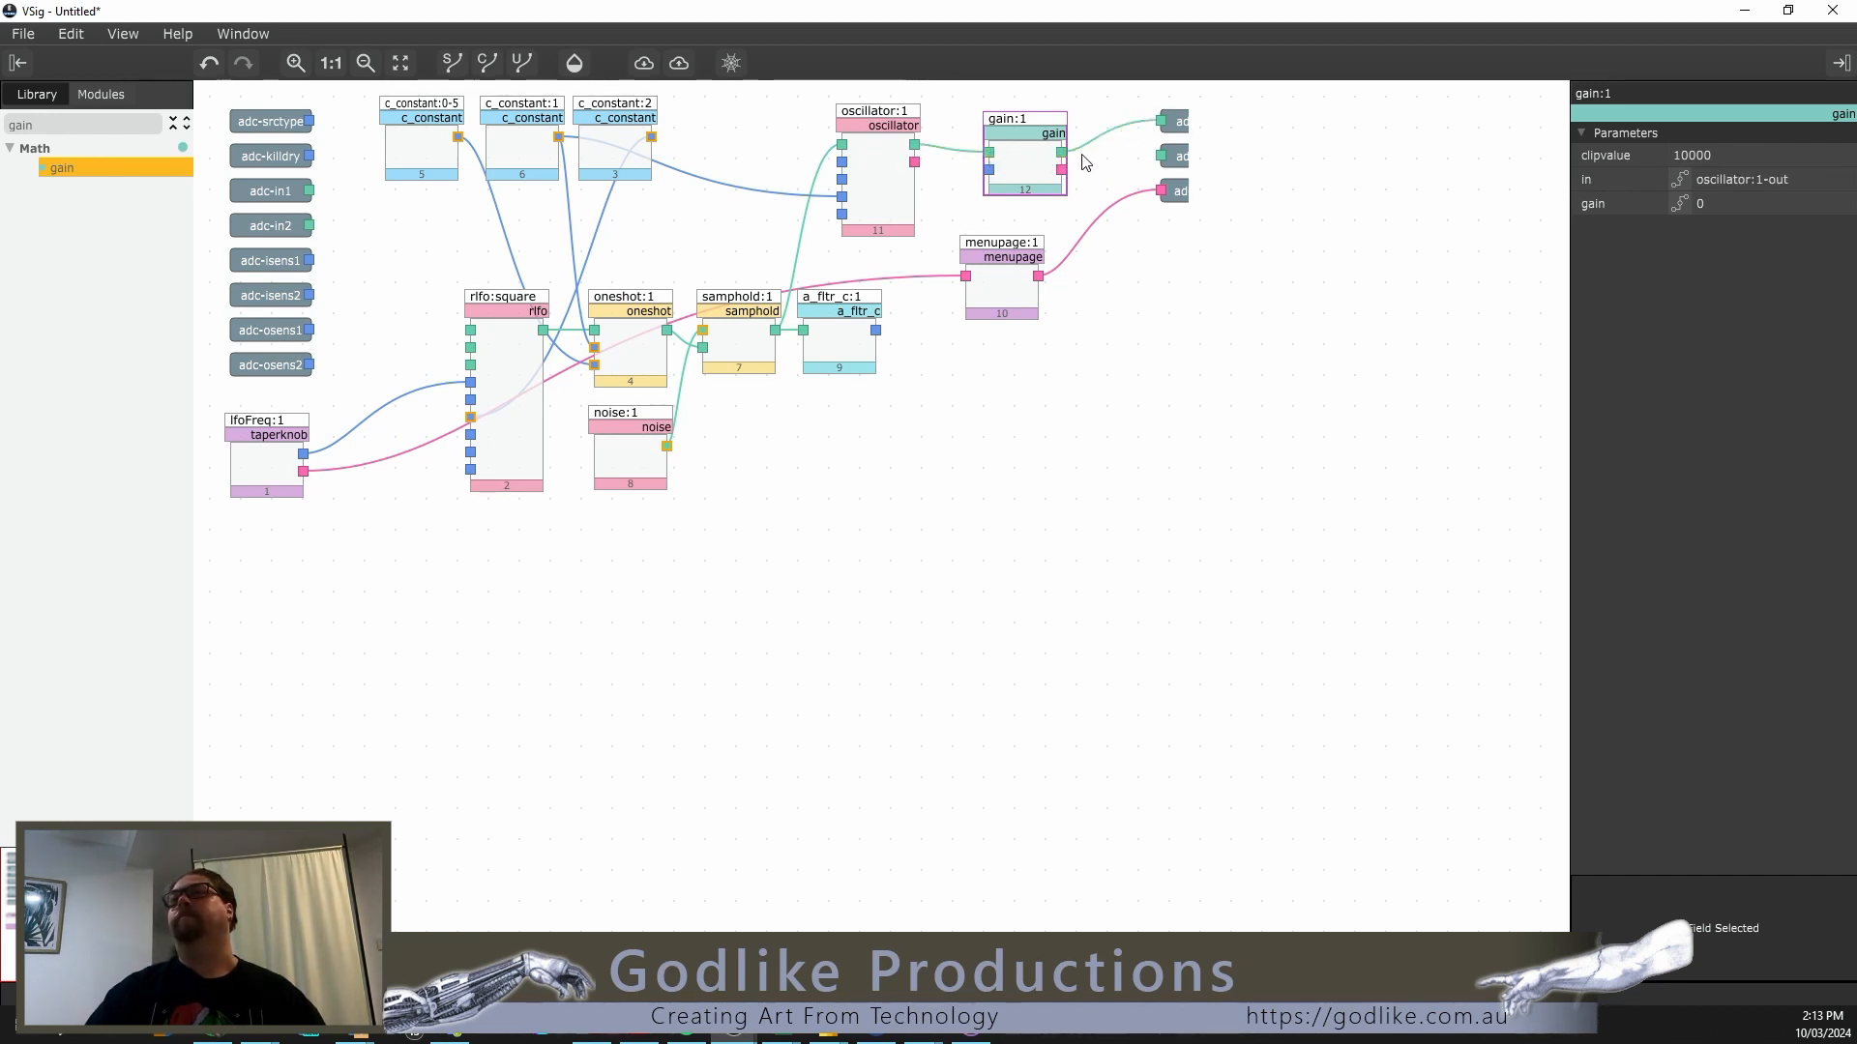
{"action": "left_click_drag", "start_coordinate": [1062, 152], "coordinate": [1160, 156]}
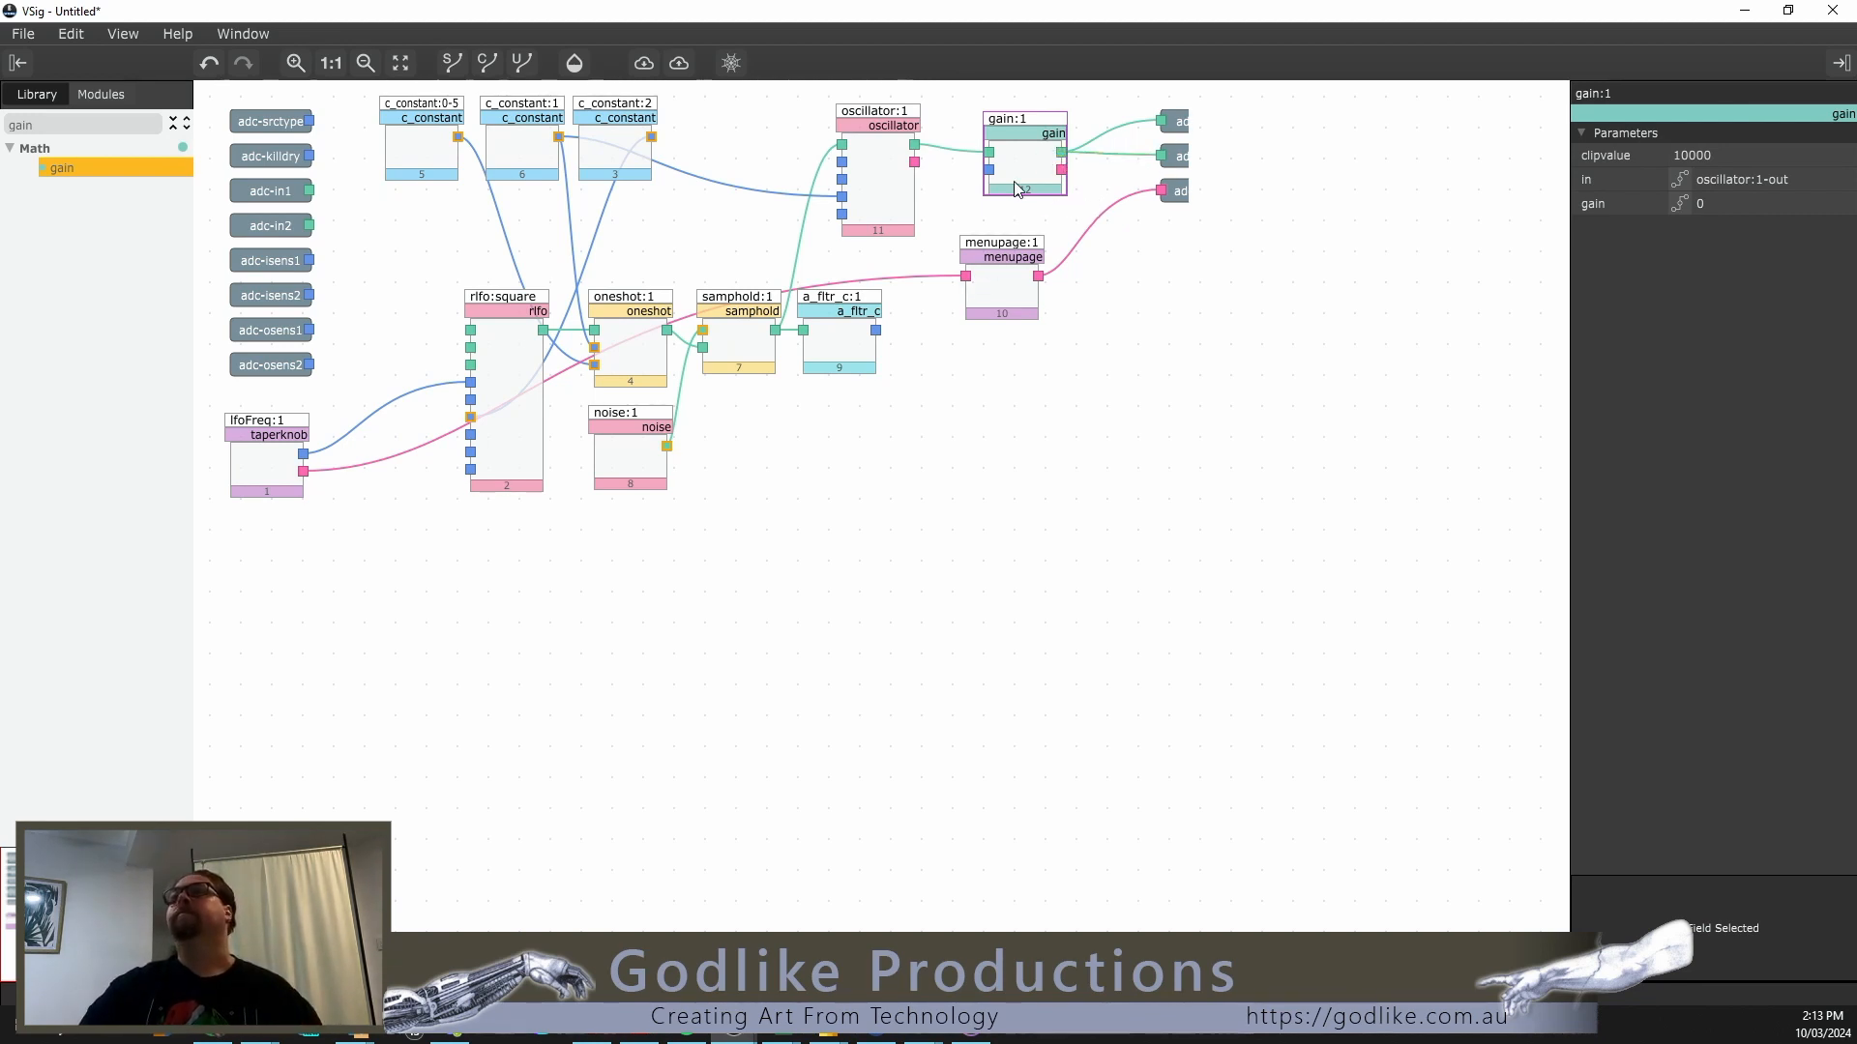
Step: Move the menupage beyond the gain module, set its nsubuos to 2, and connect the gain's obj output to obj2
{"action": "left_click_drag", "start_coordinate": [1007, 296], "coordinate": [1033, 310]}
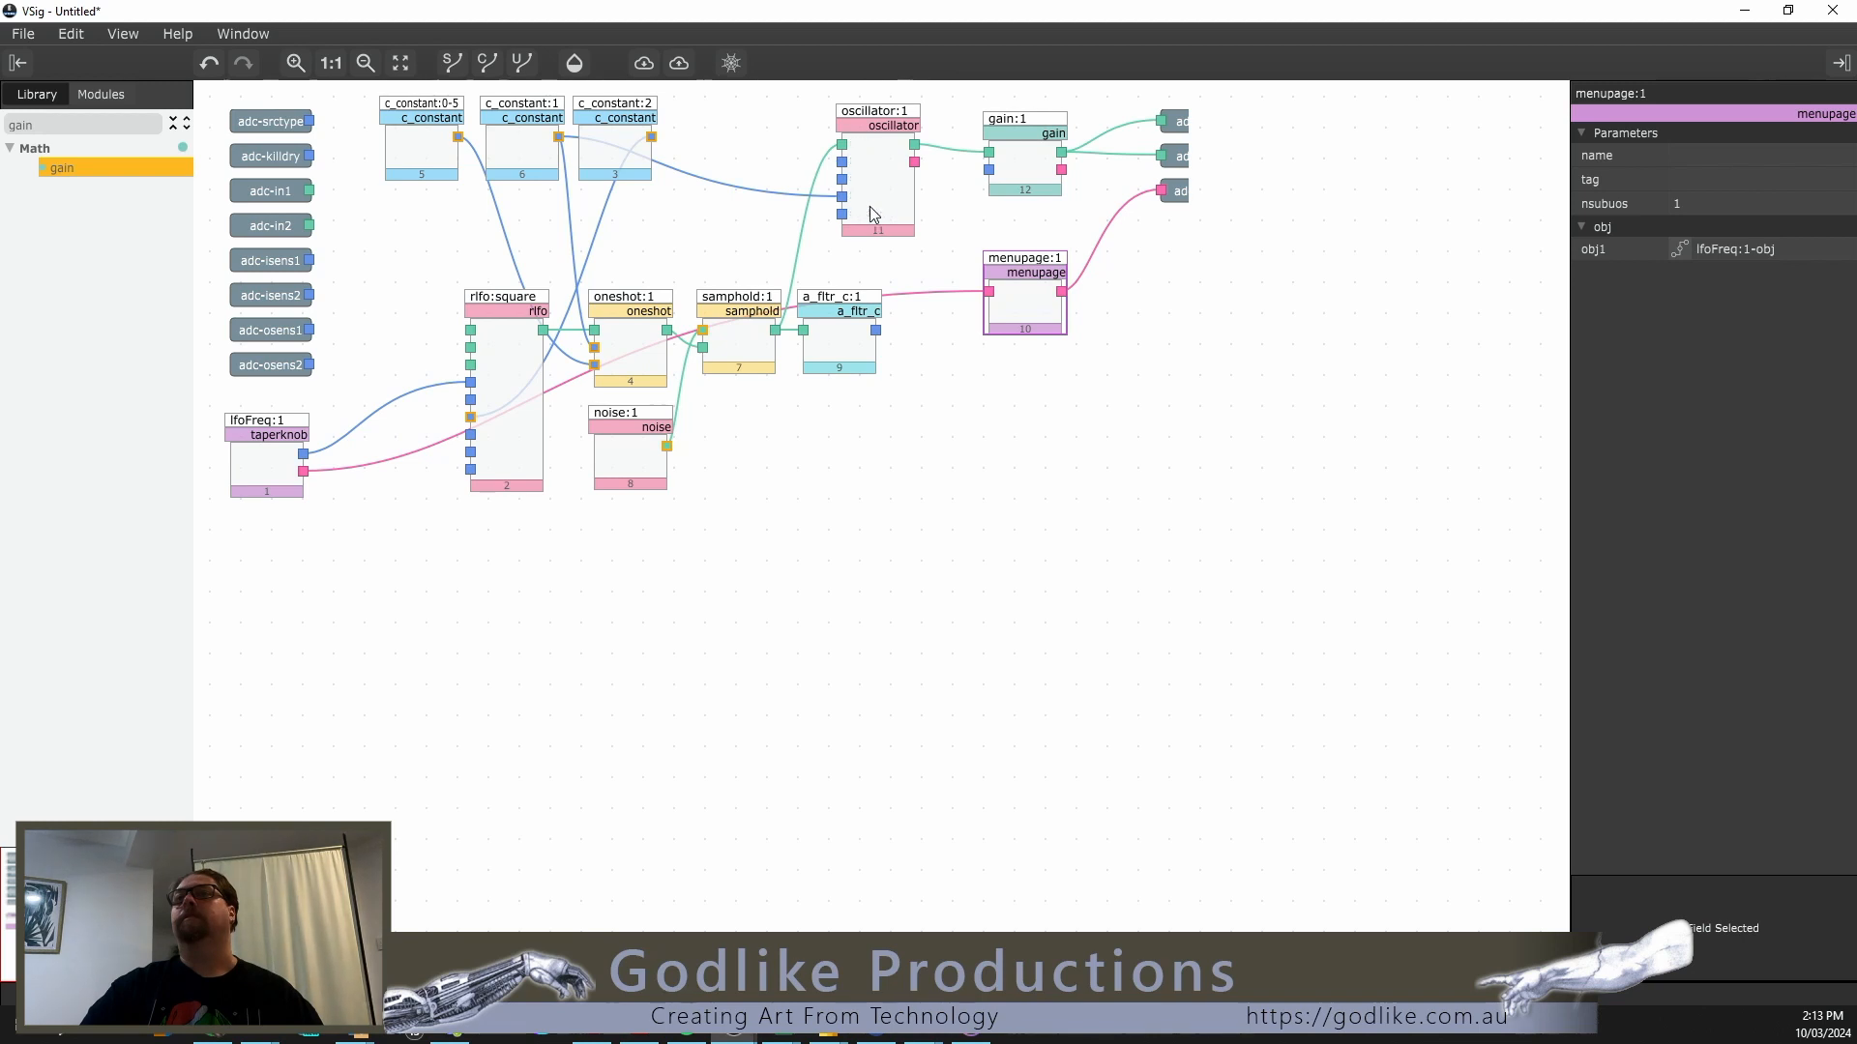
{"action": "left_click_drag", "start_coordinate": [1018, 300], "coordinate": [1130, 316]}
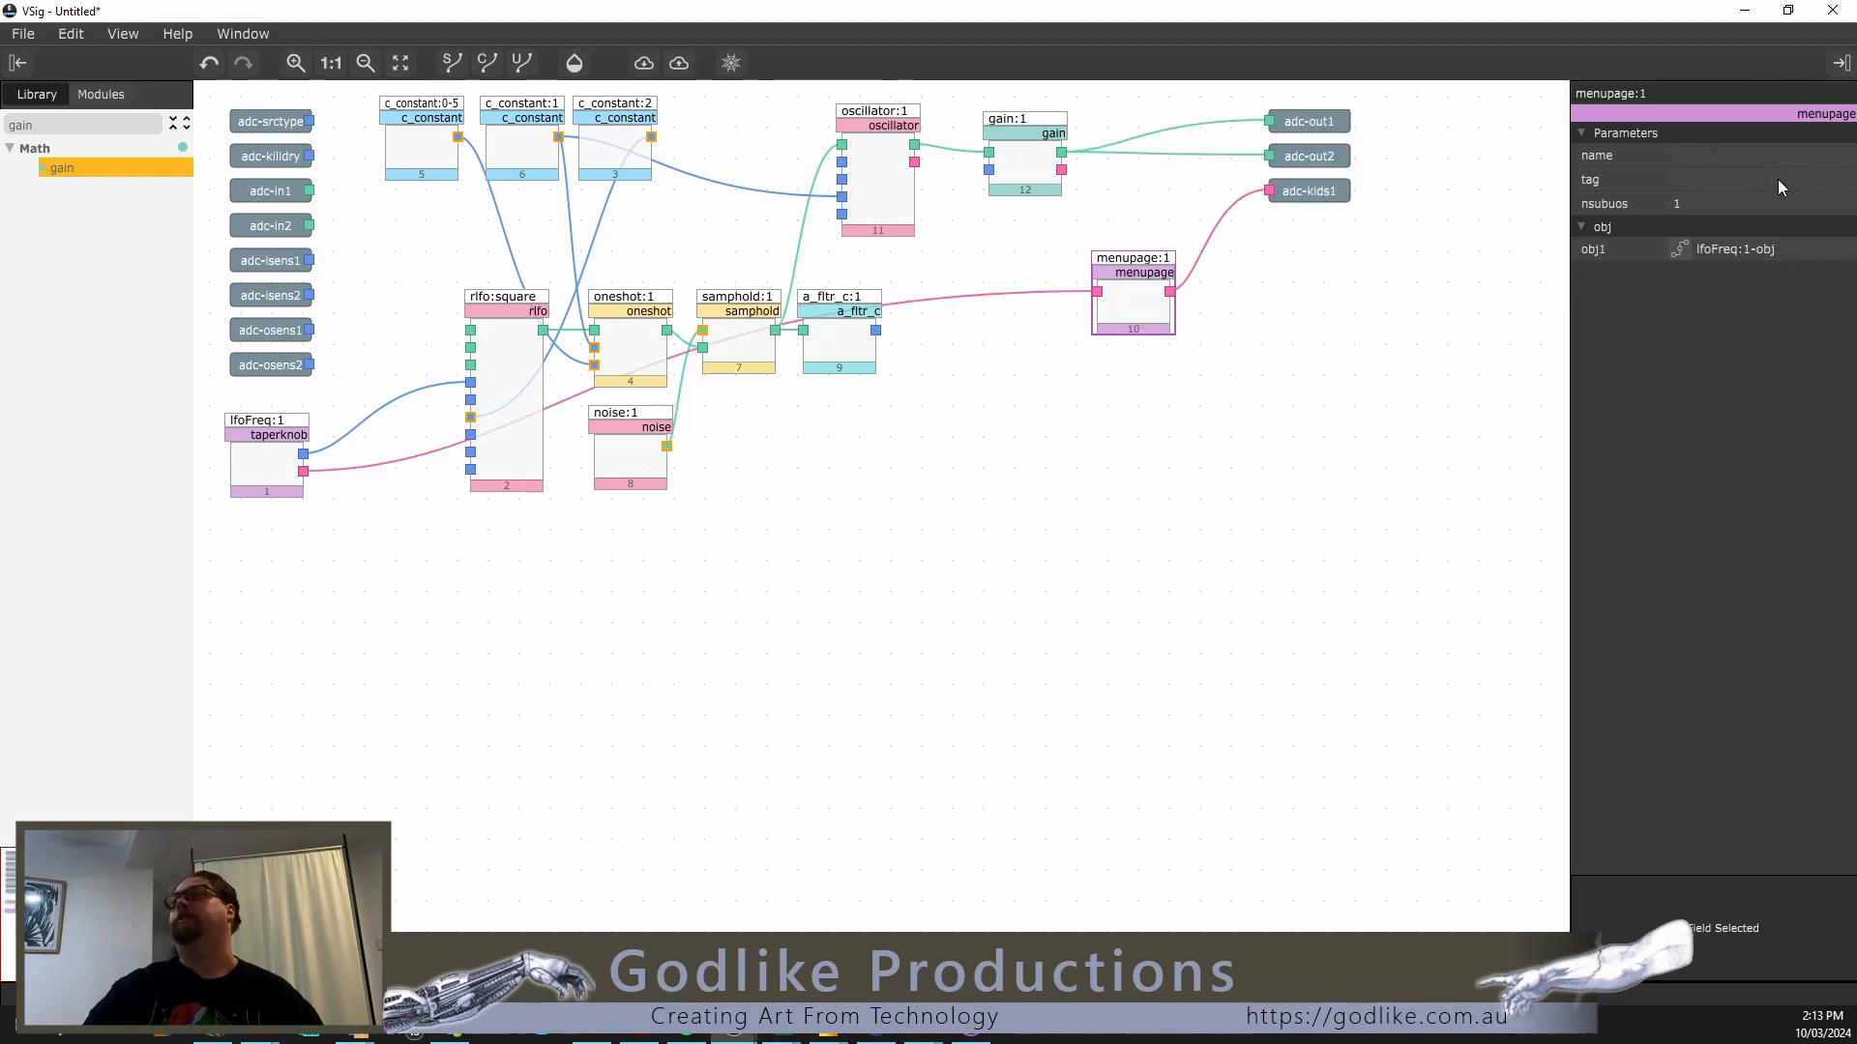
{"action": "left_click", "coordinate": [1679, 207]}
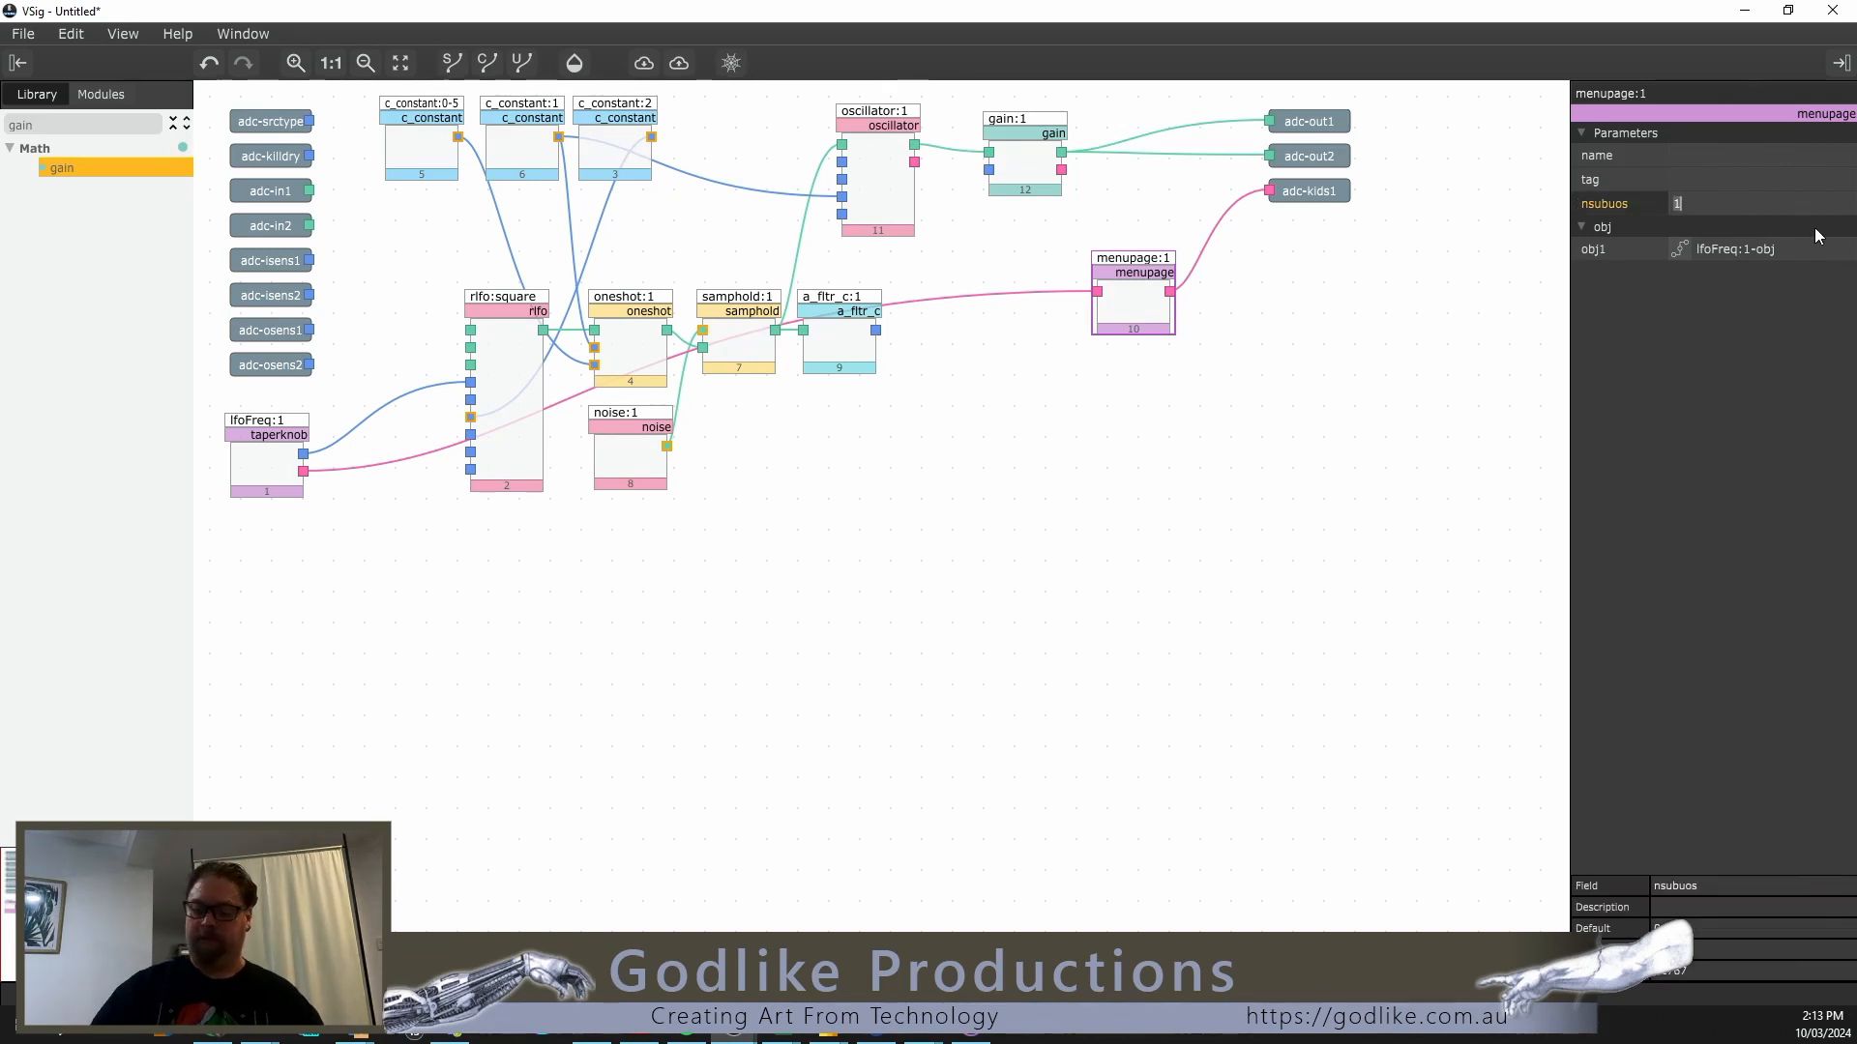
{"action": "type", "text": "2"}
{"action": "key", "text": "Return"}
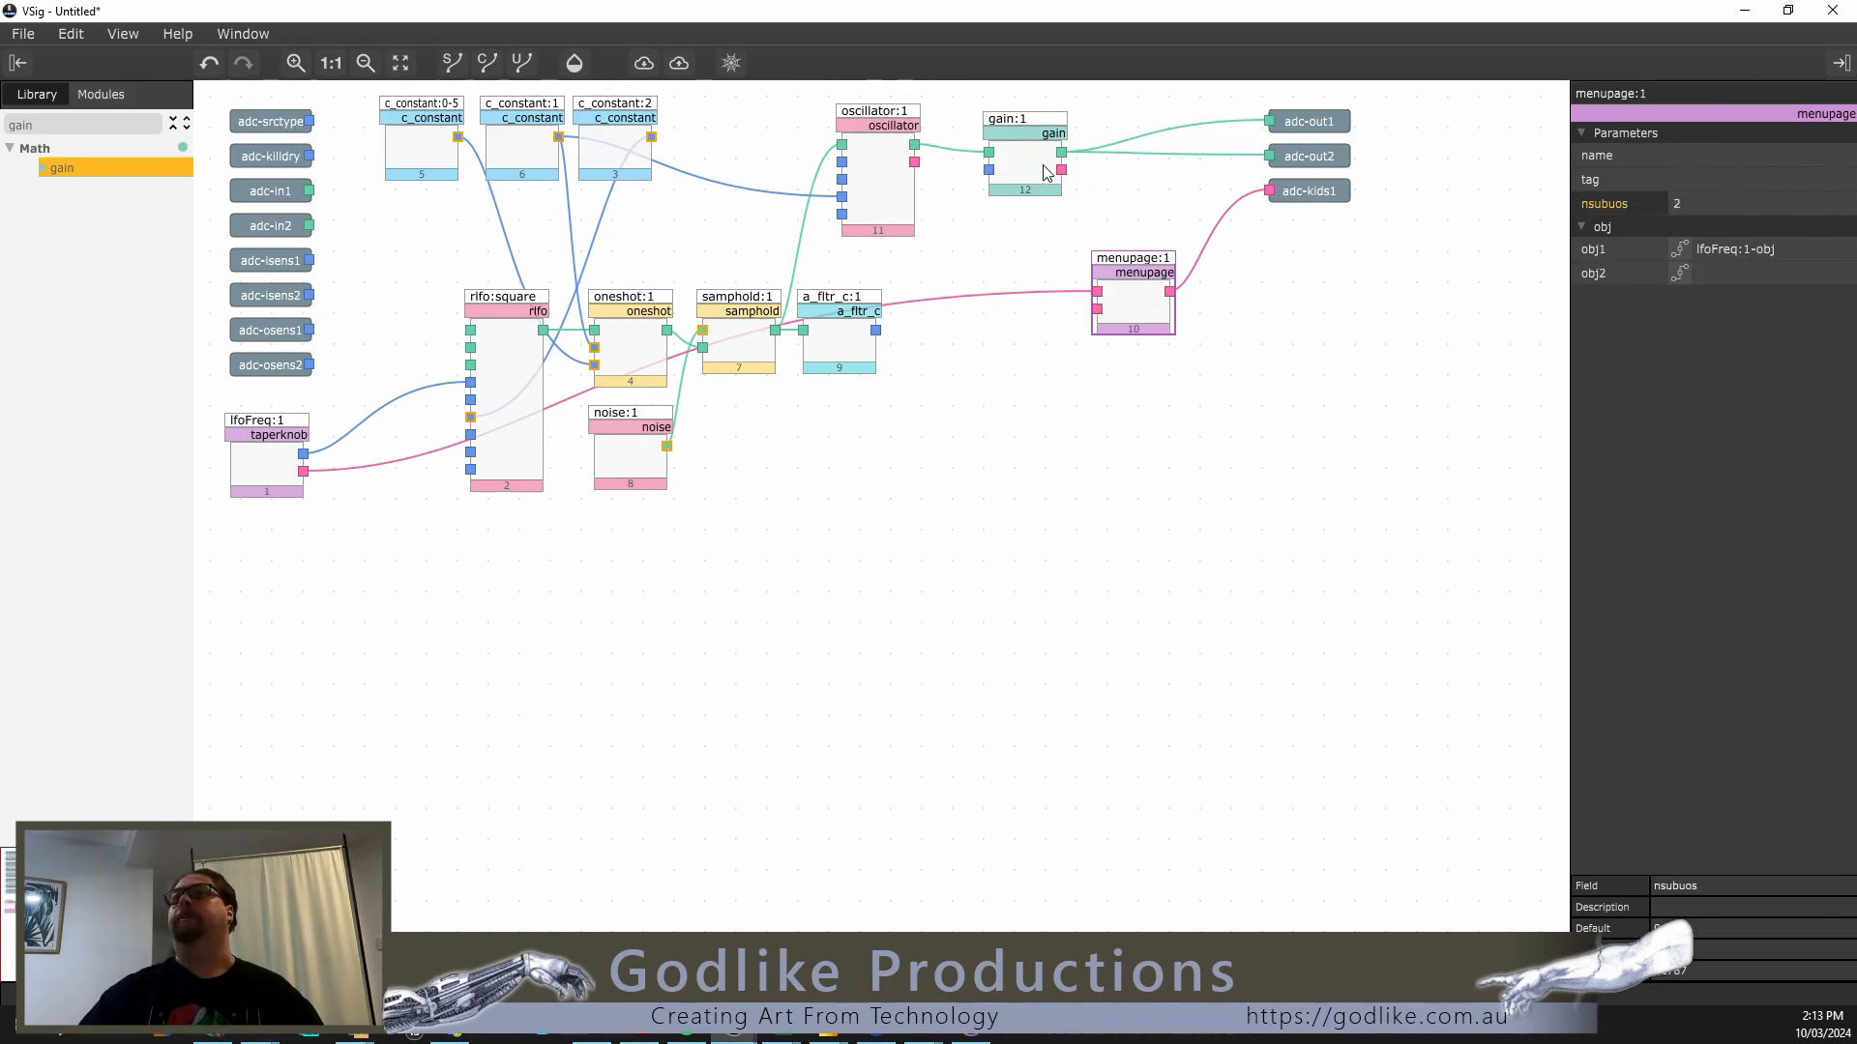
{"action": "left_click_drag", "start_coordinate": [1062, 169], "coordinate": [1098, 312]}
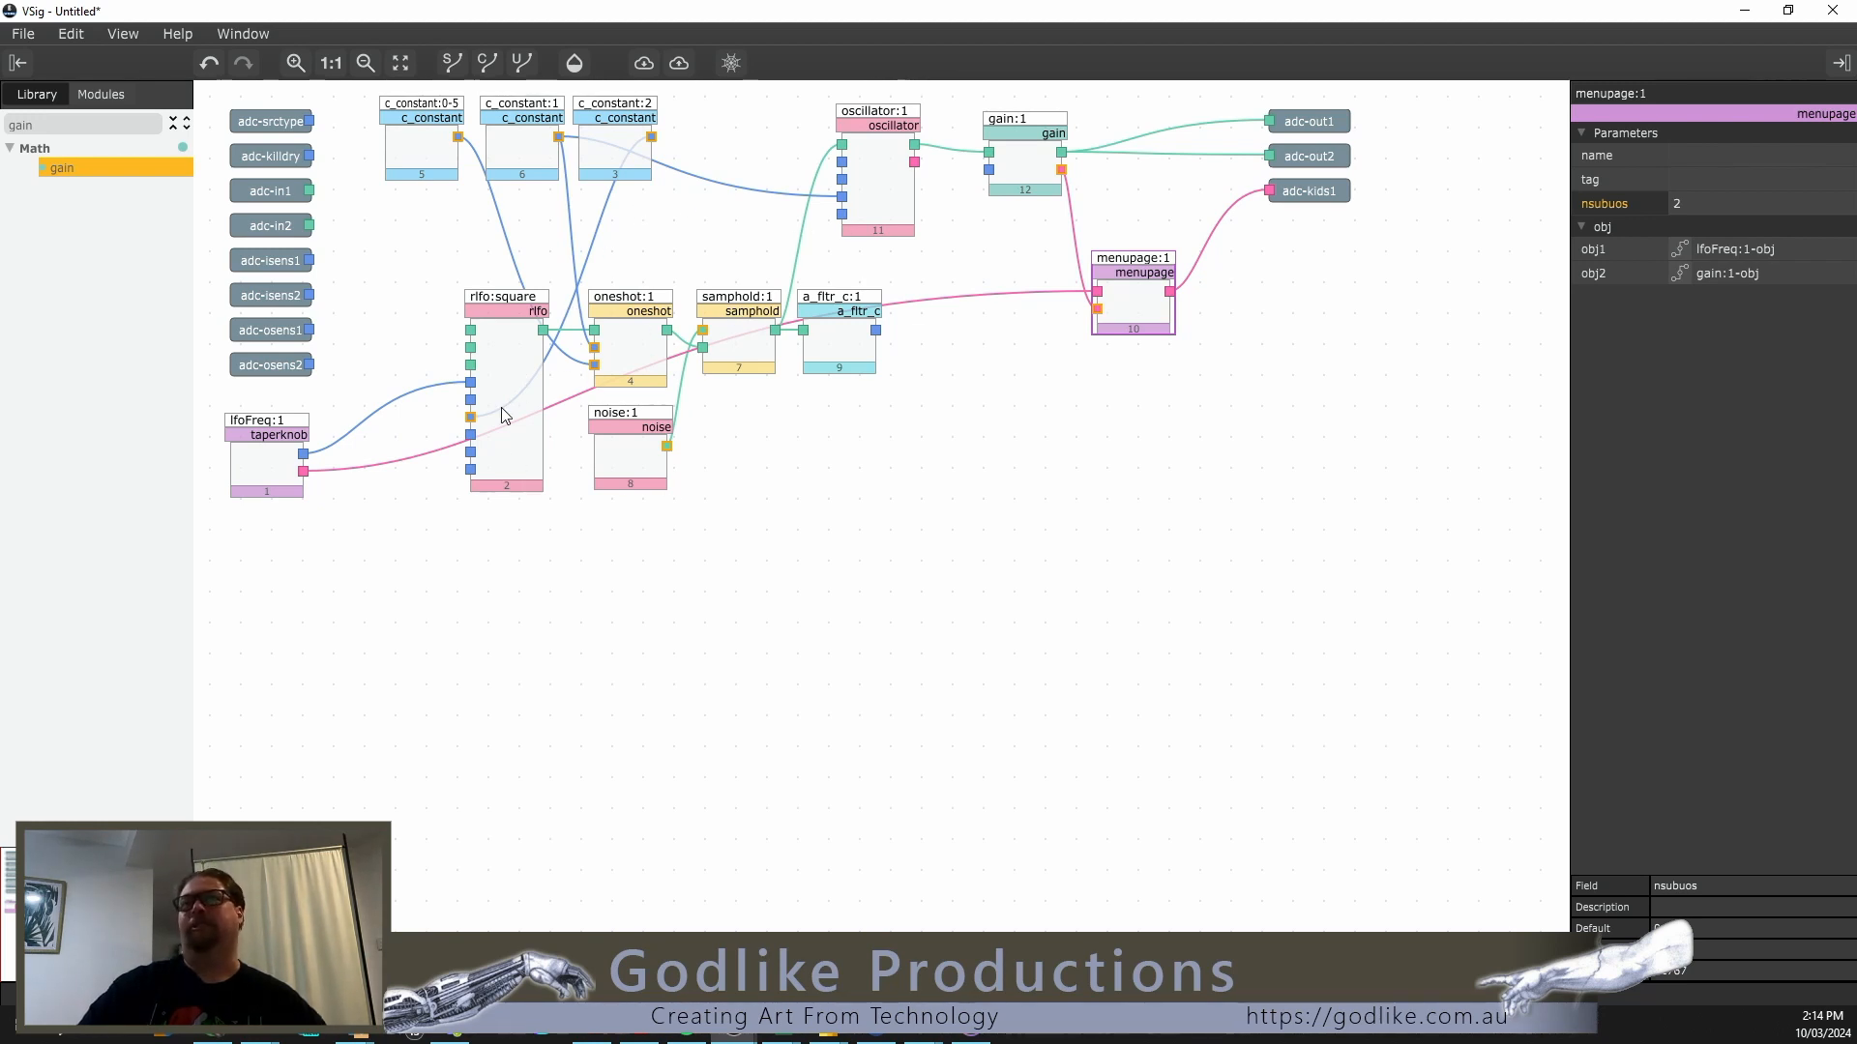
Step: Show the patch's module order and move c_constant:0-5 to first place
{"action": "left_click", "coordinate": [421, 149]}
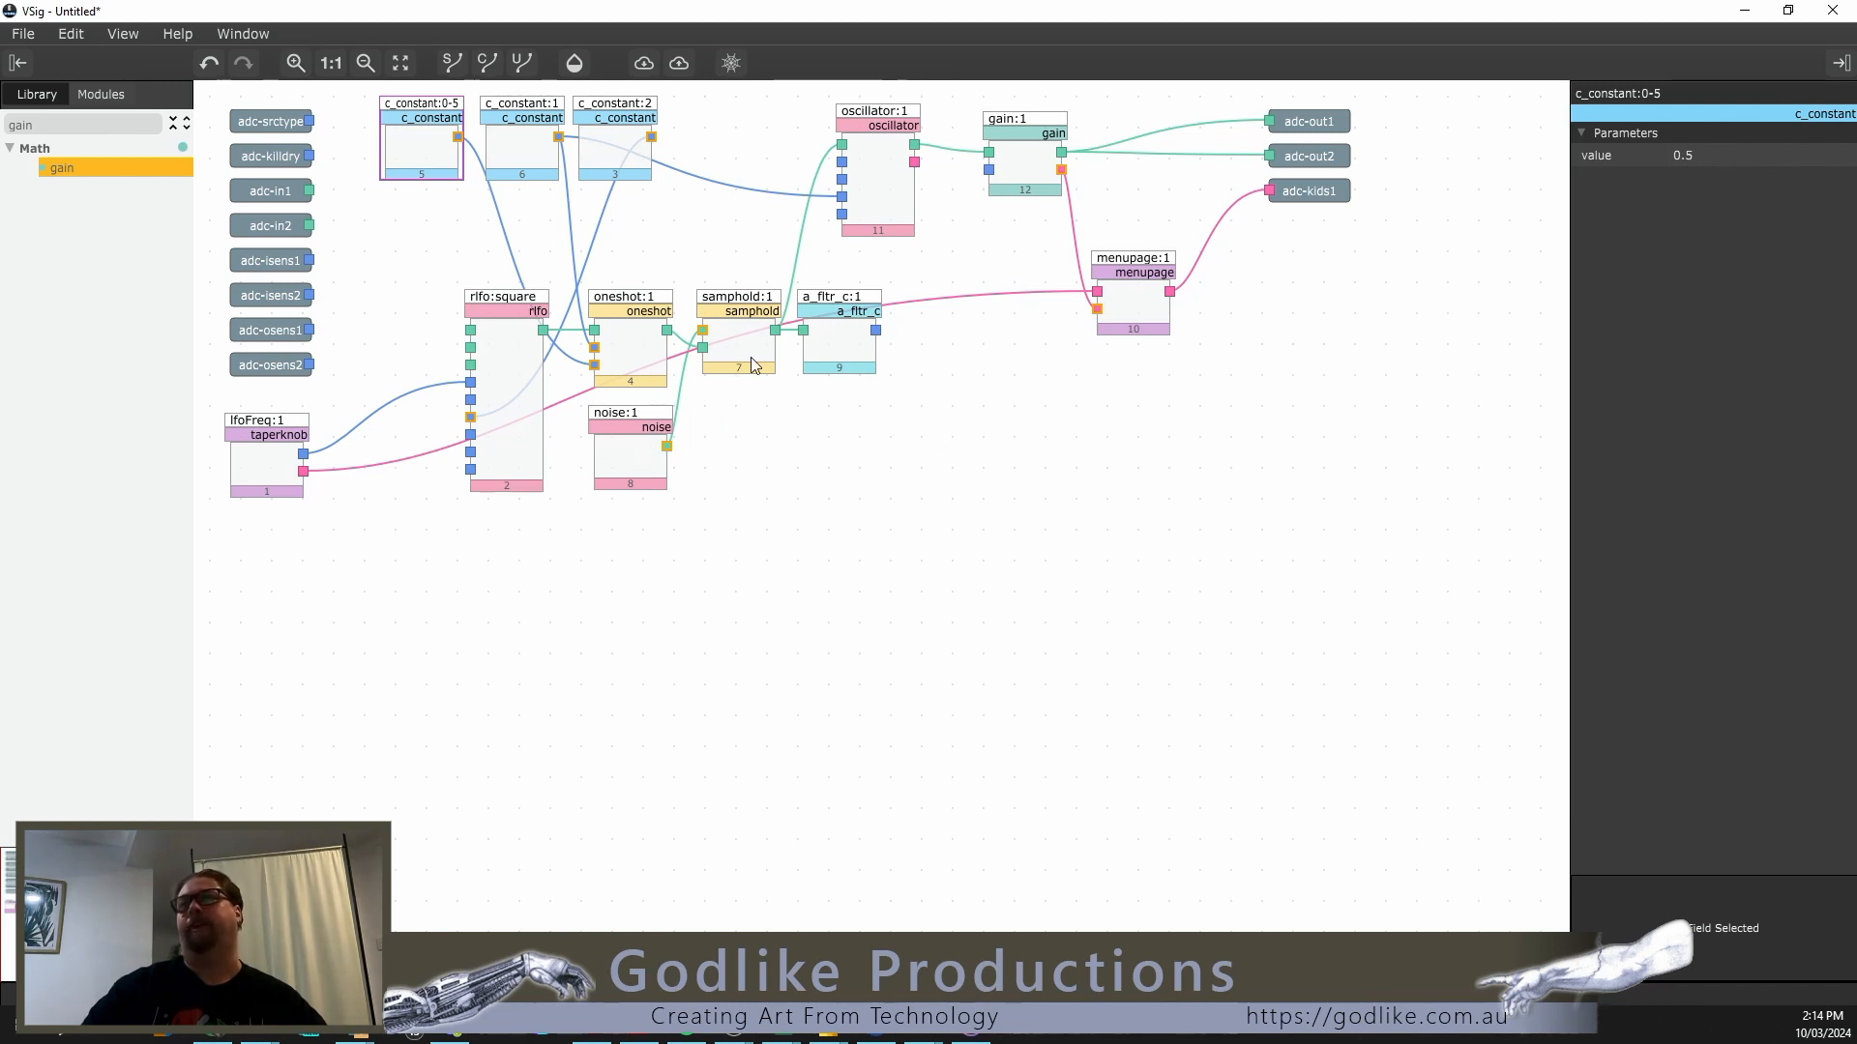
{"action": "left_click", "coordinate": [101, 94]}
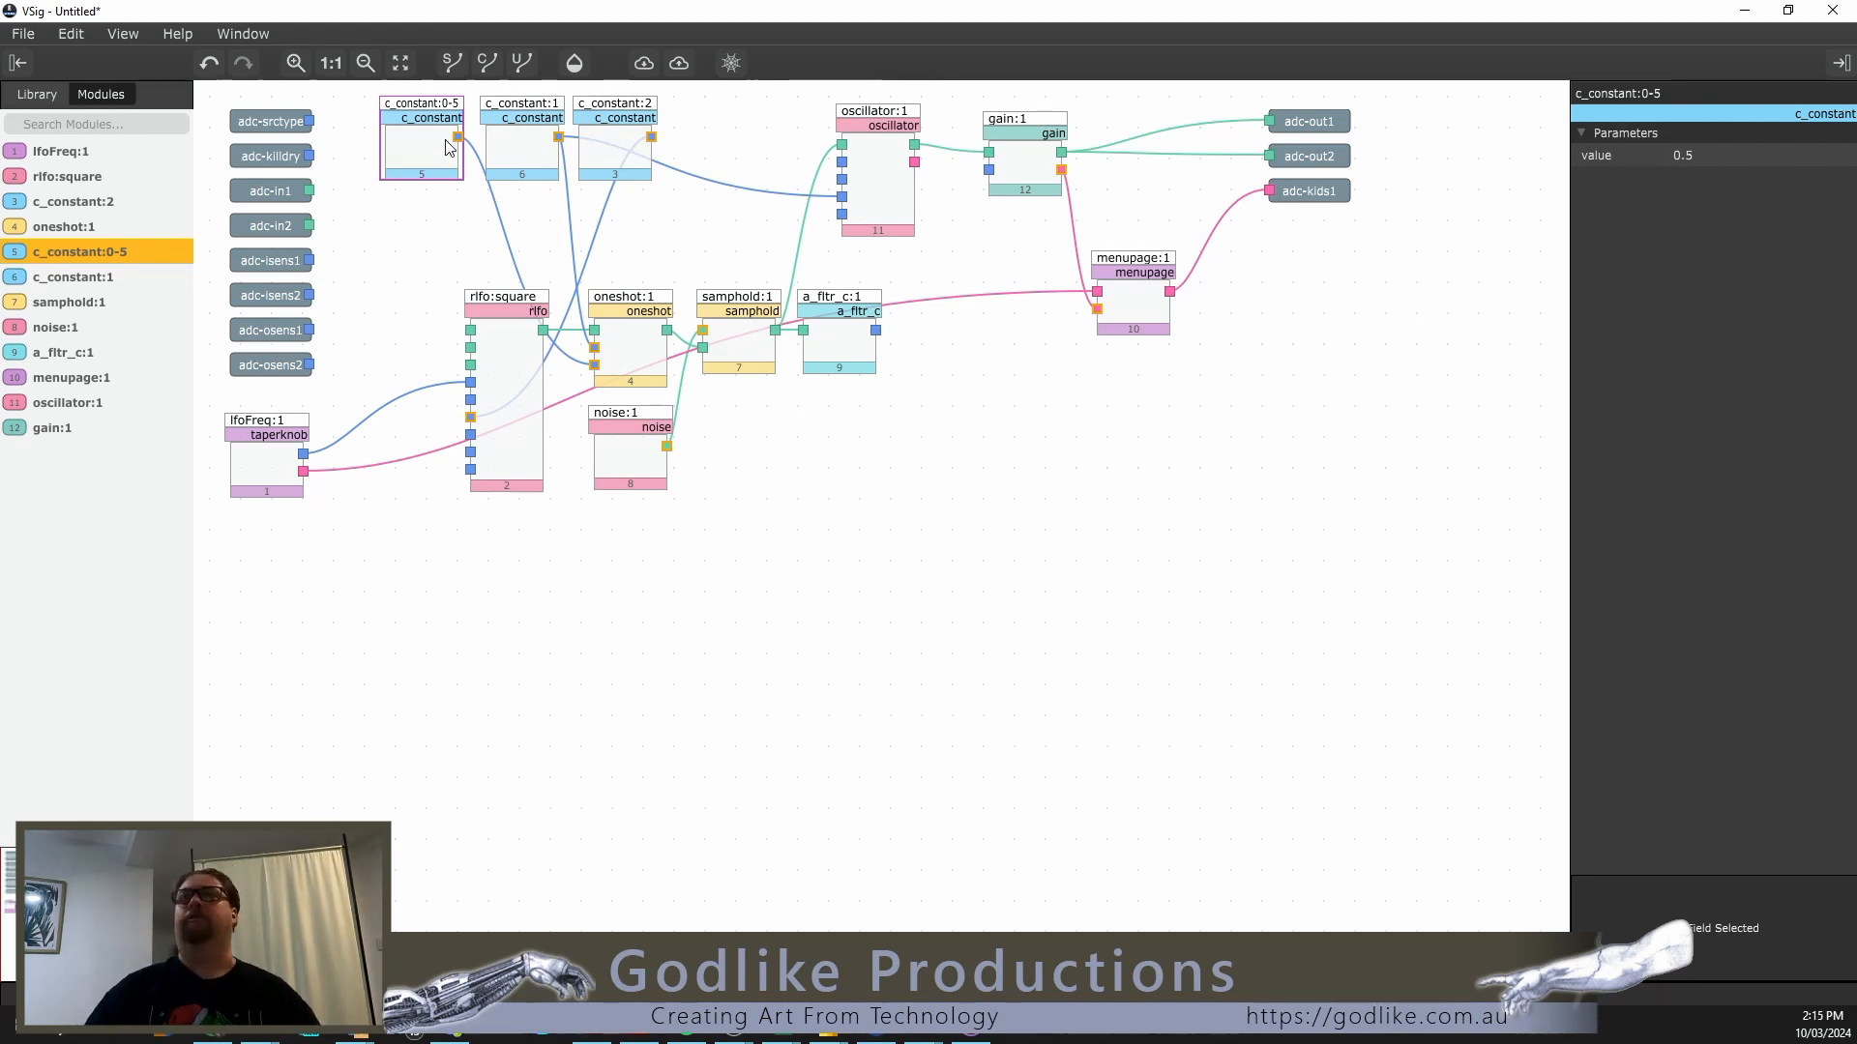
{"action": "key", "text": "Home"}
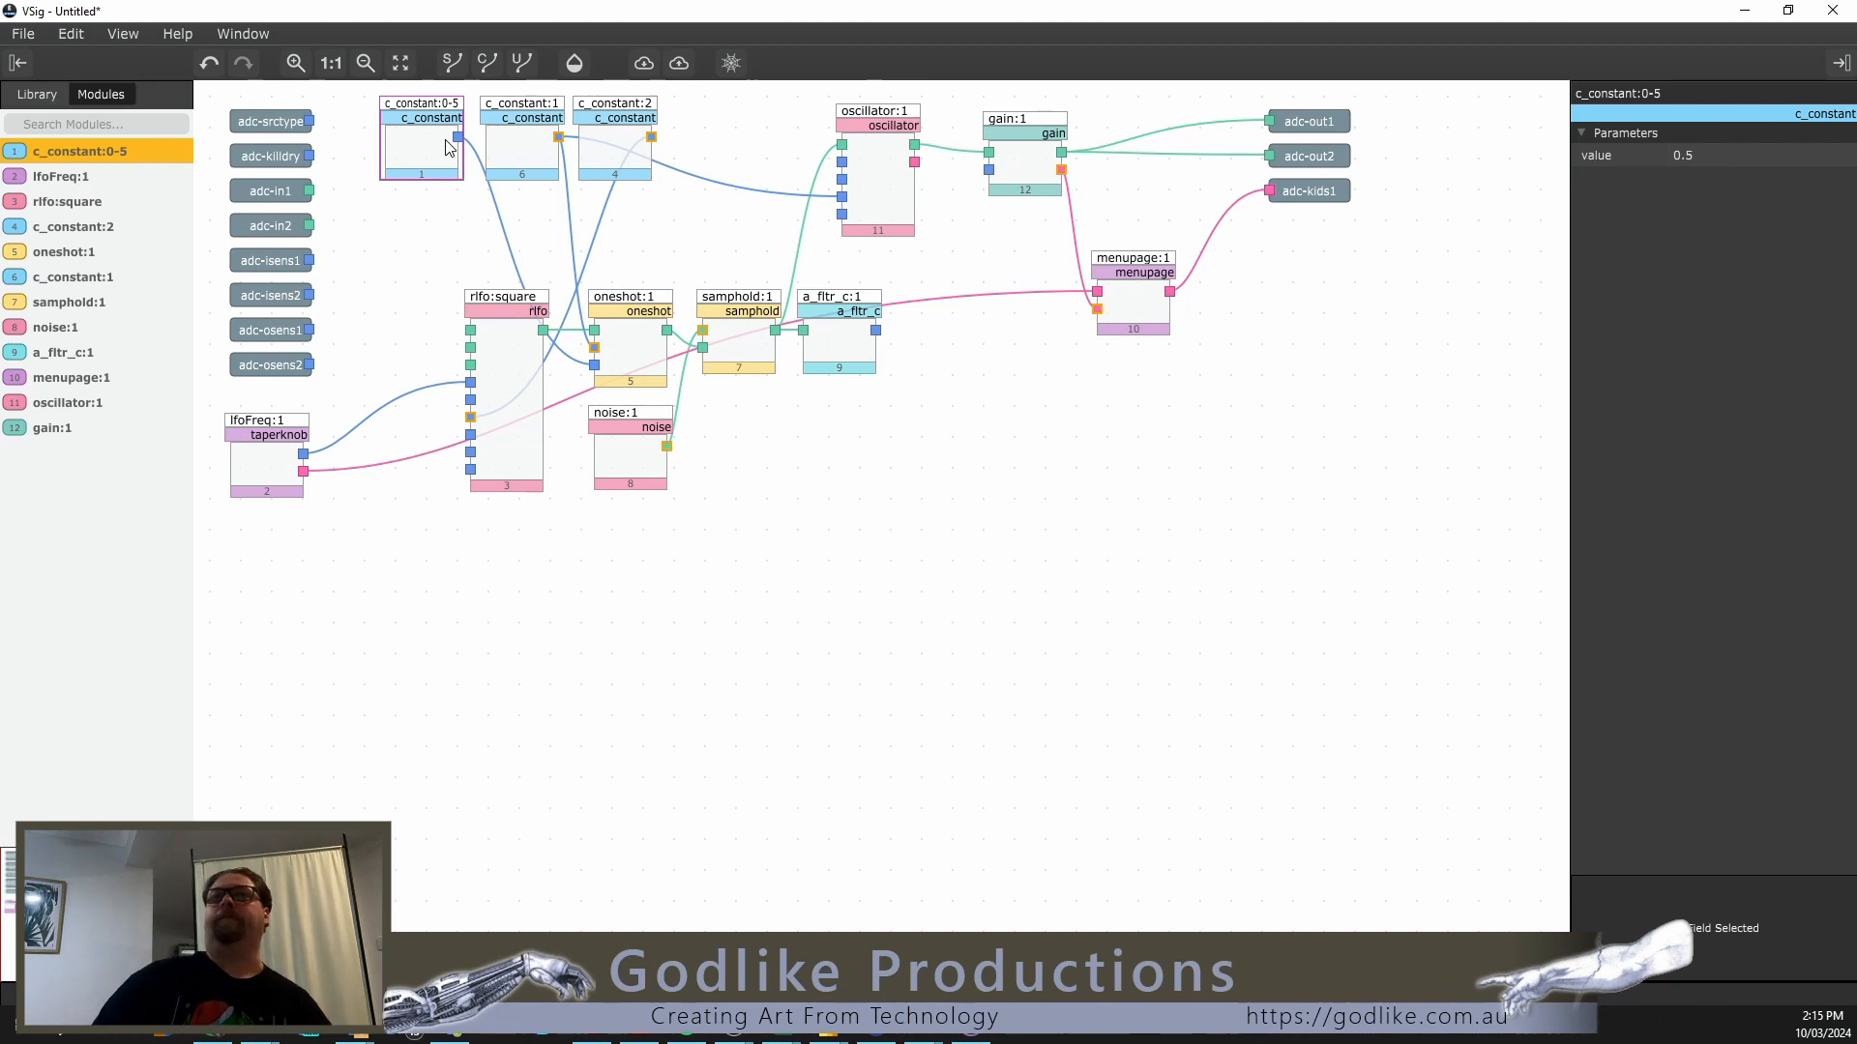
Step: Move c_constant:1 to second place and c_constant:2 to third place in the module order
{"action": "left_click", "coordinate": [533, 156]}
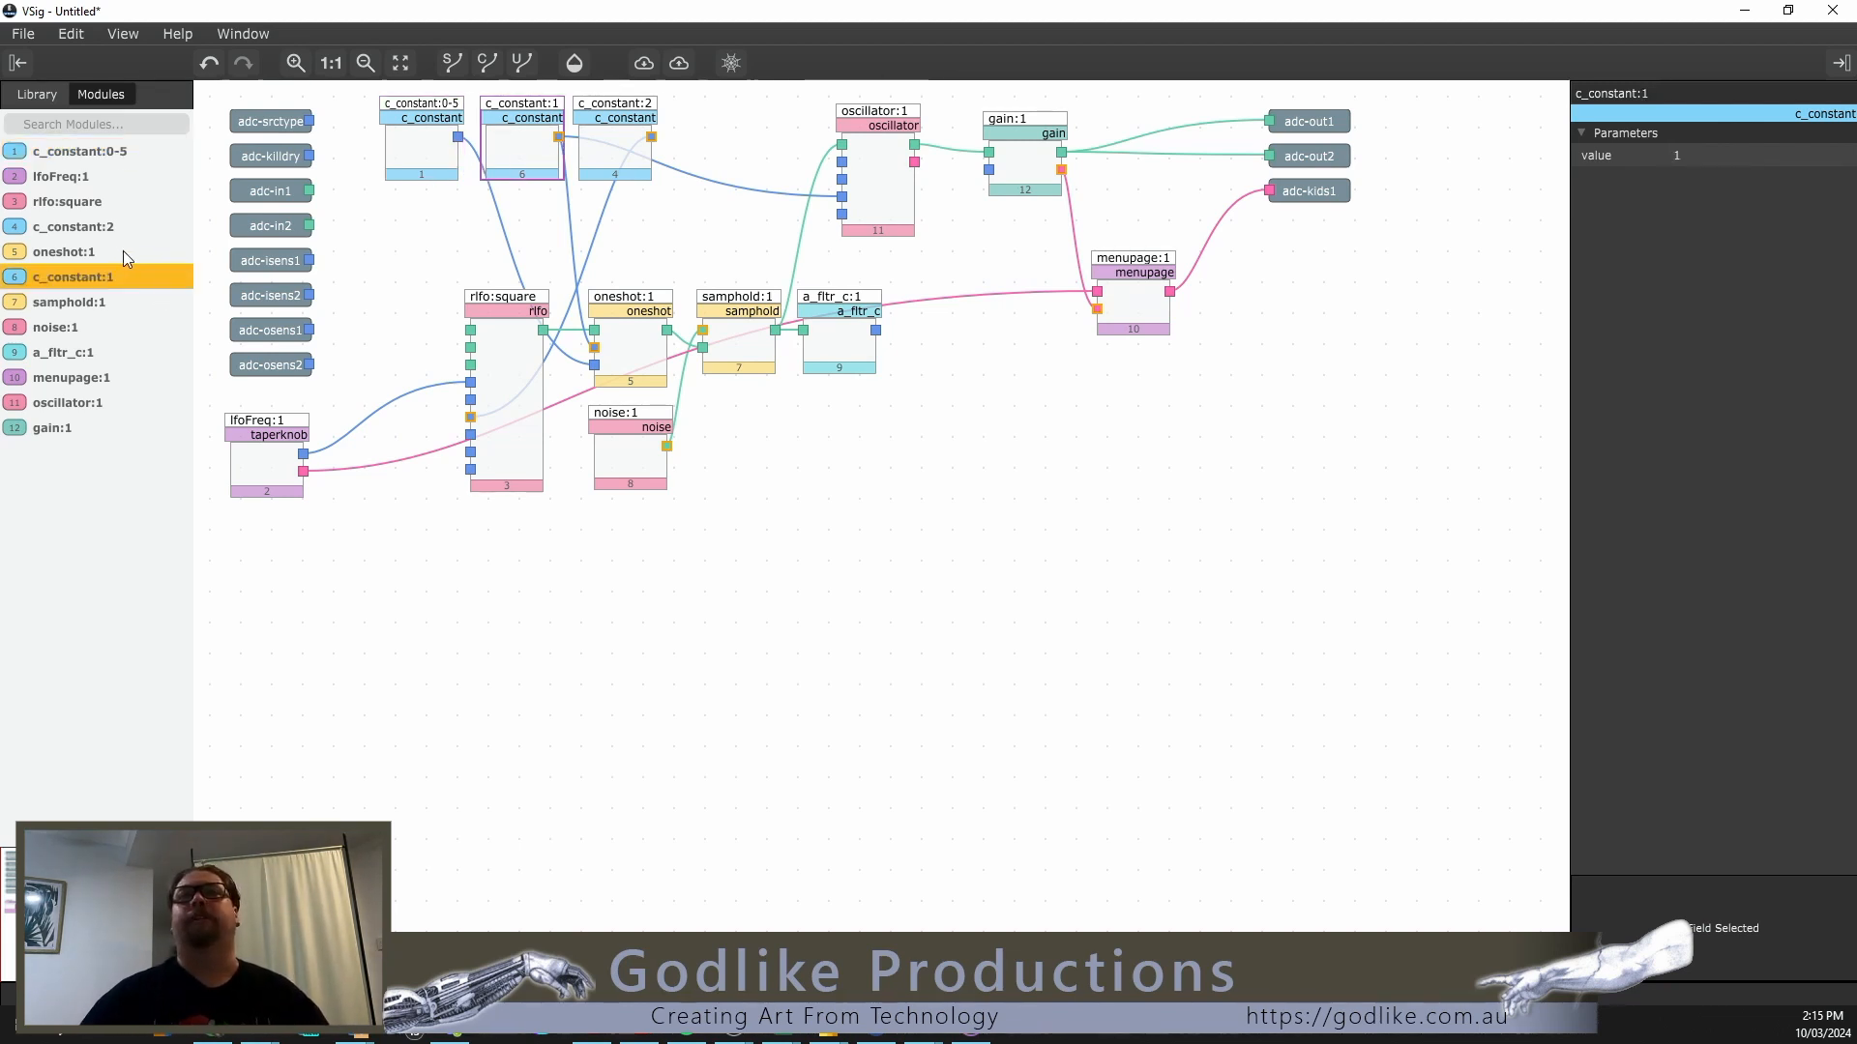
{"action": "left_click_drag", "start_coordinate": [91, 282], "coordinate": [97, 176]}
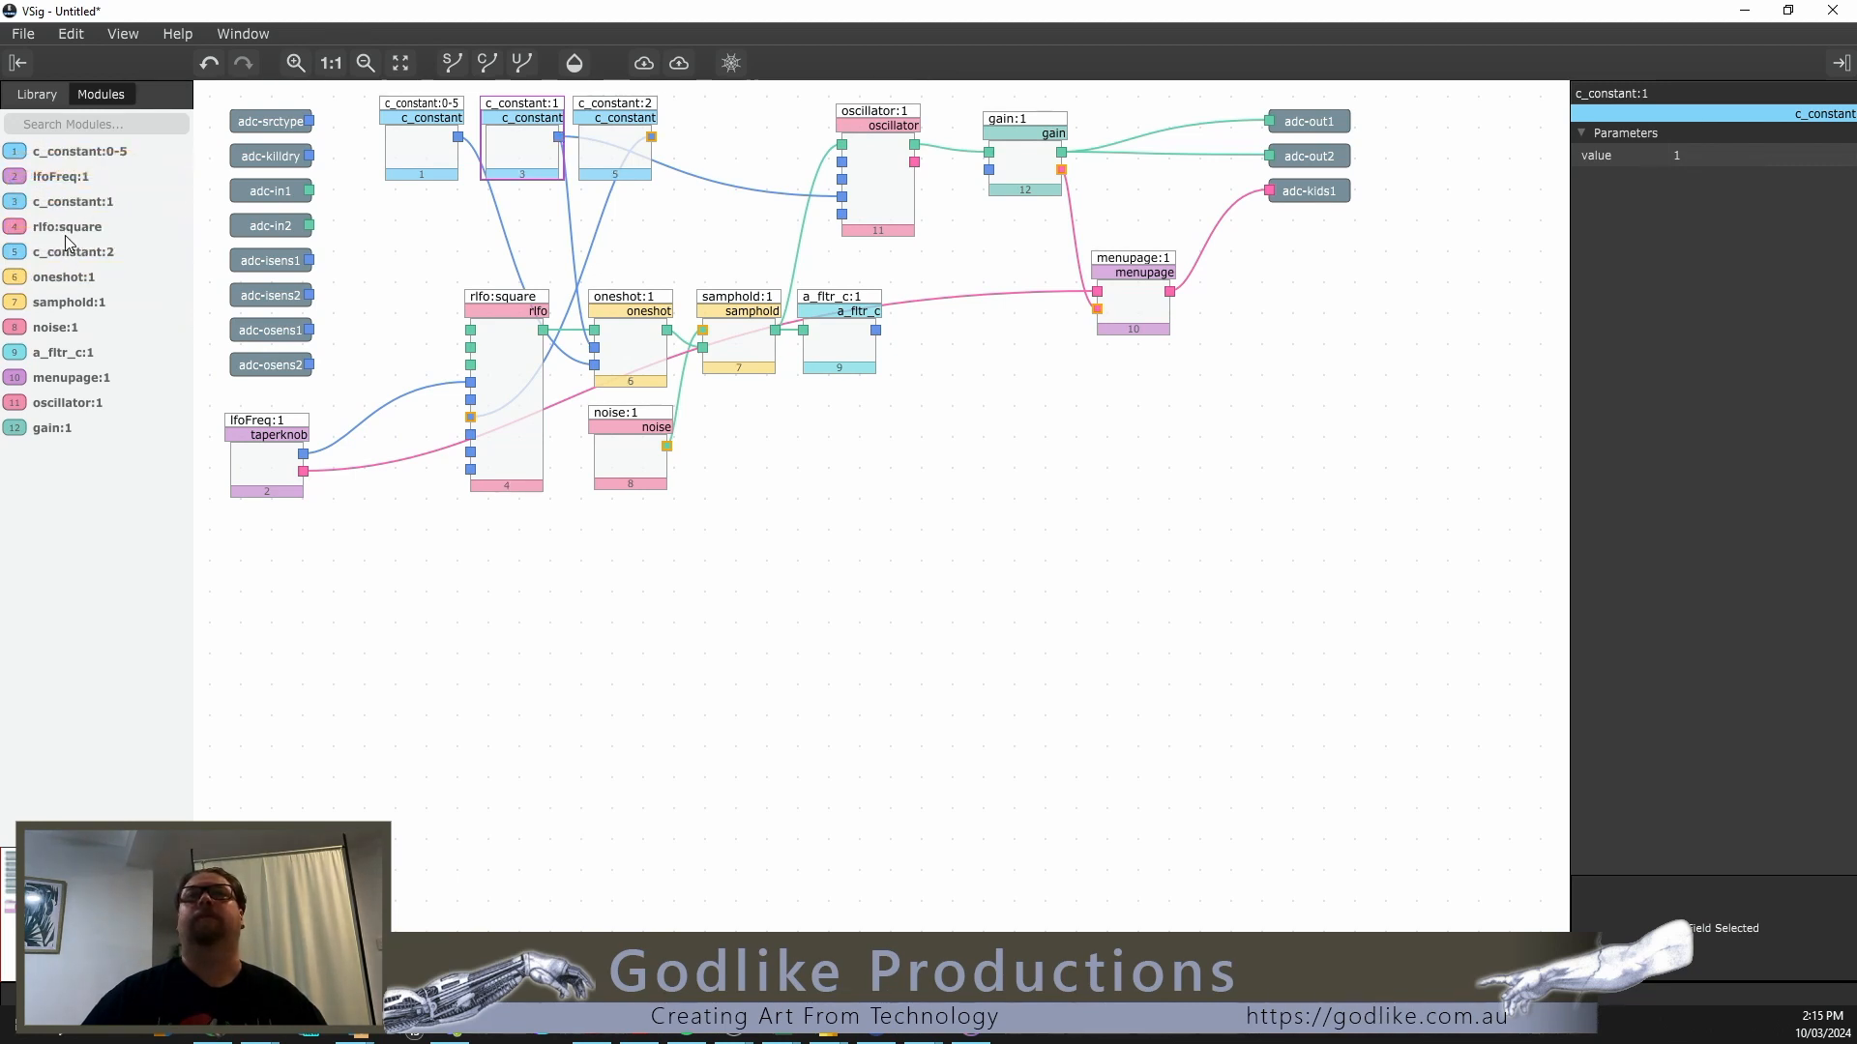
{"action": "left_click_drag", "start_coordinate": [70, 202], "coordinate": [69, 180]}
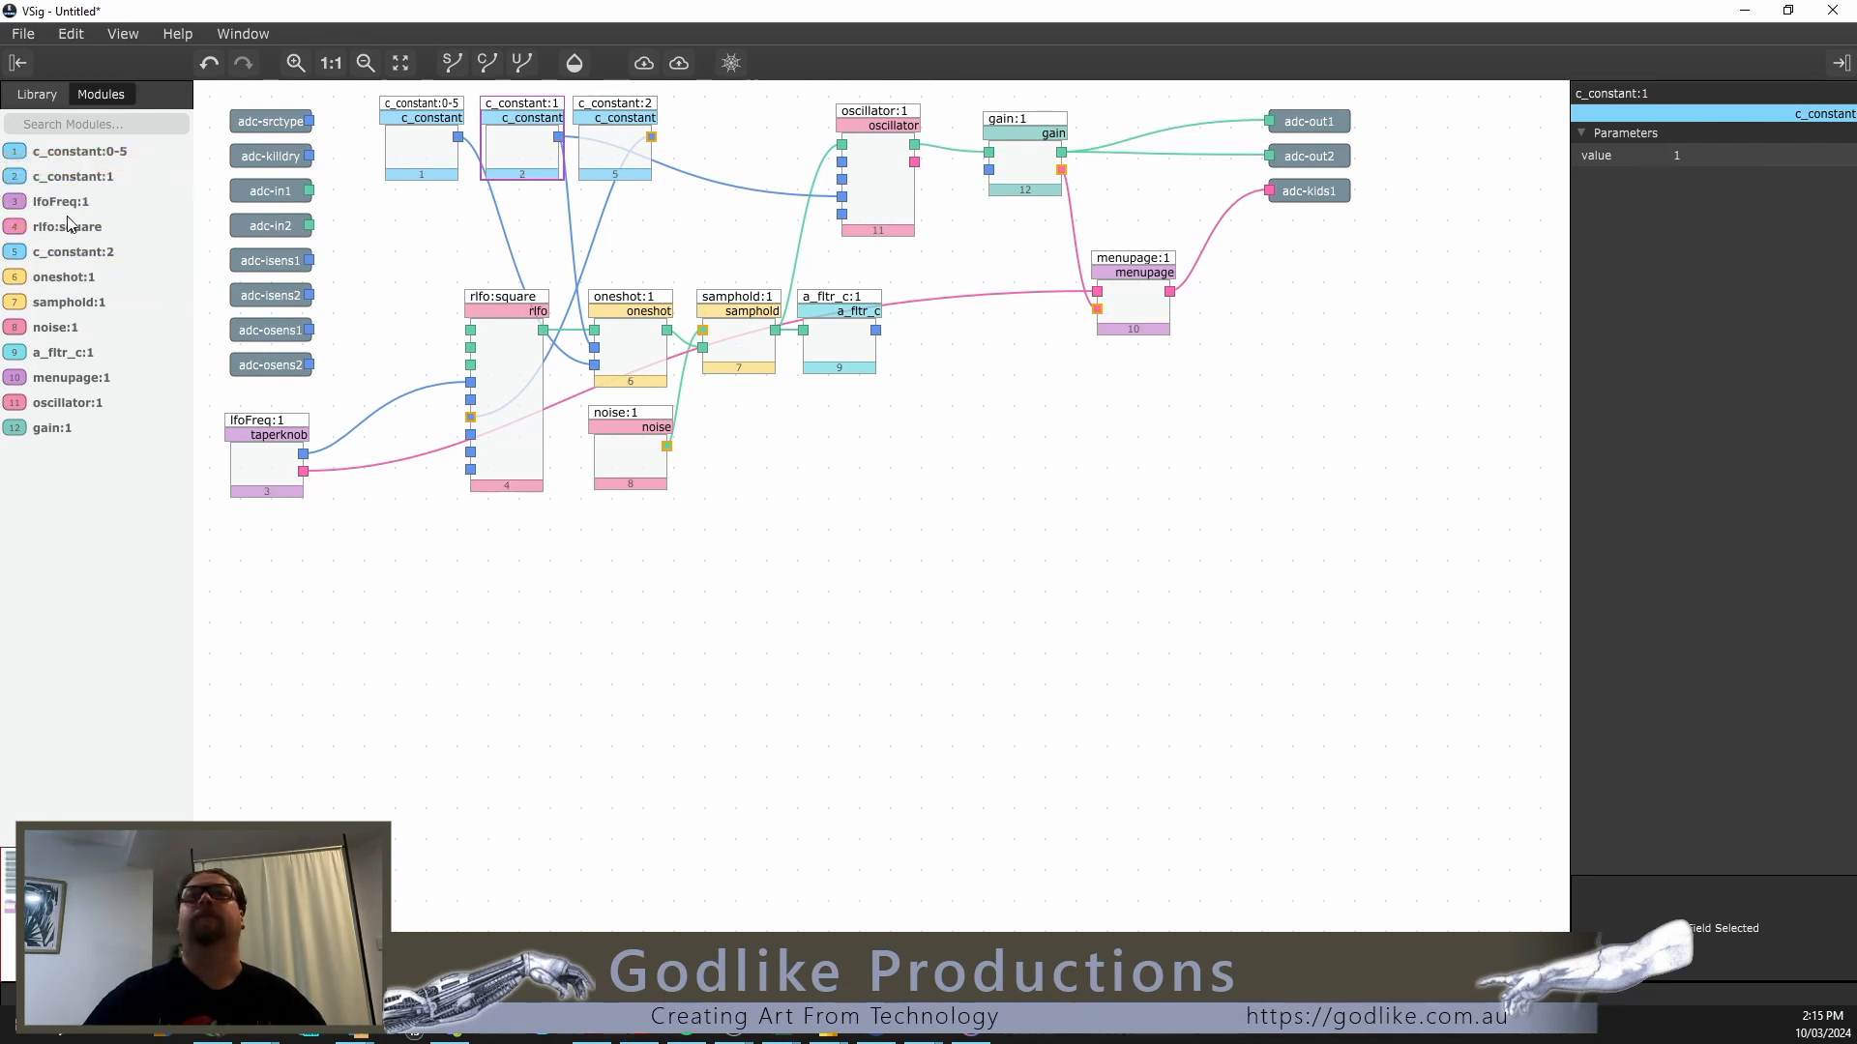
{"action": "left_click_drag", "start_coordinate": [62, 249], "coordinate": [69, 193]}
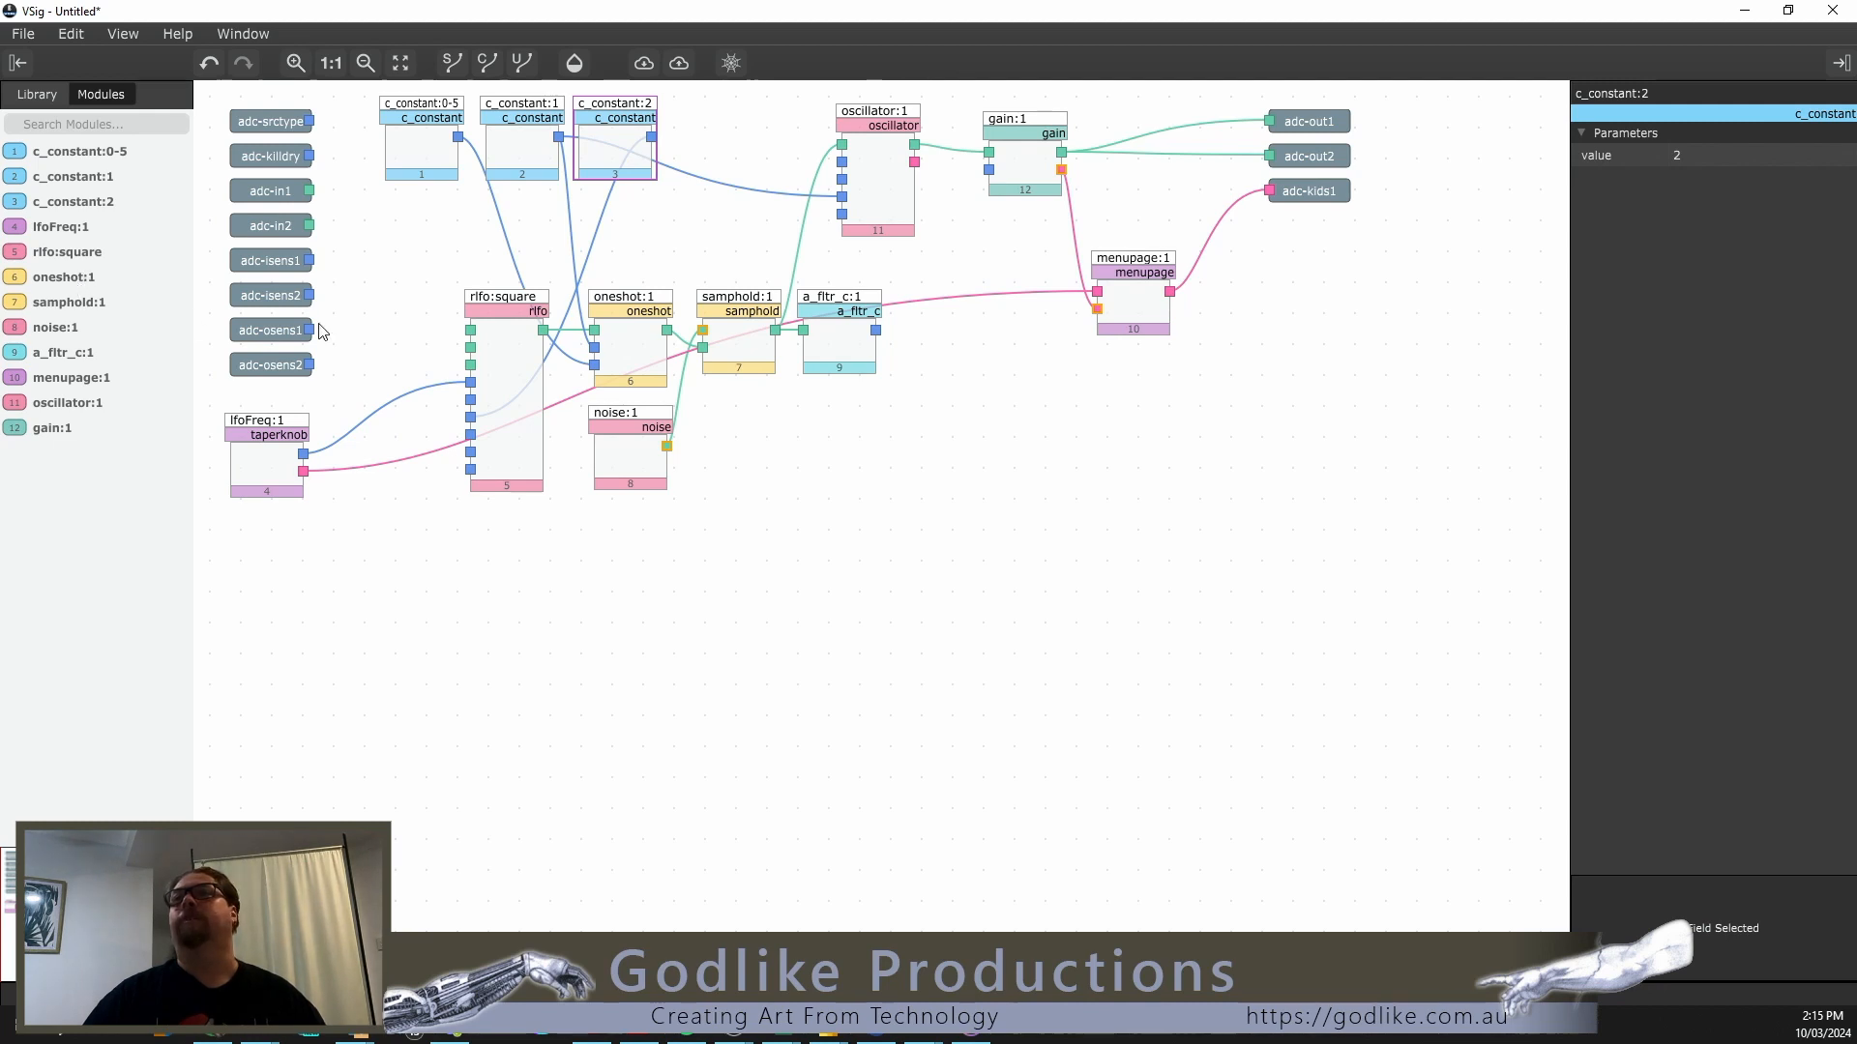
Step: Reorder noise:1 to sit directly before oneshot:1 and menupage:1 to come last in the module order
{"action": "left_click_drag", "start_coordinate": [64, 331], "coordinate": [85, 261]}
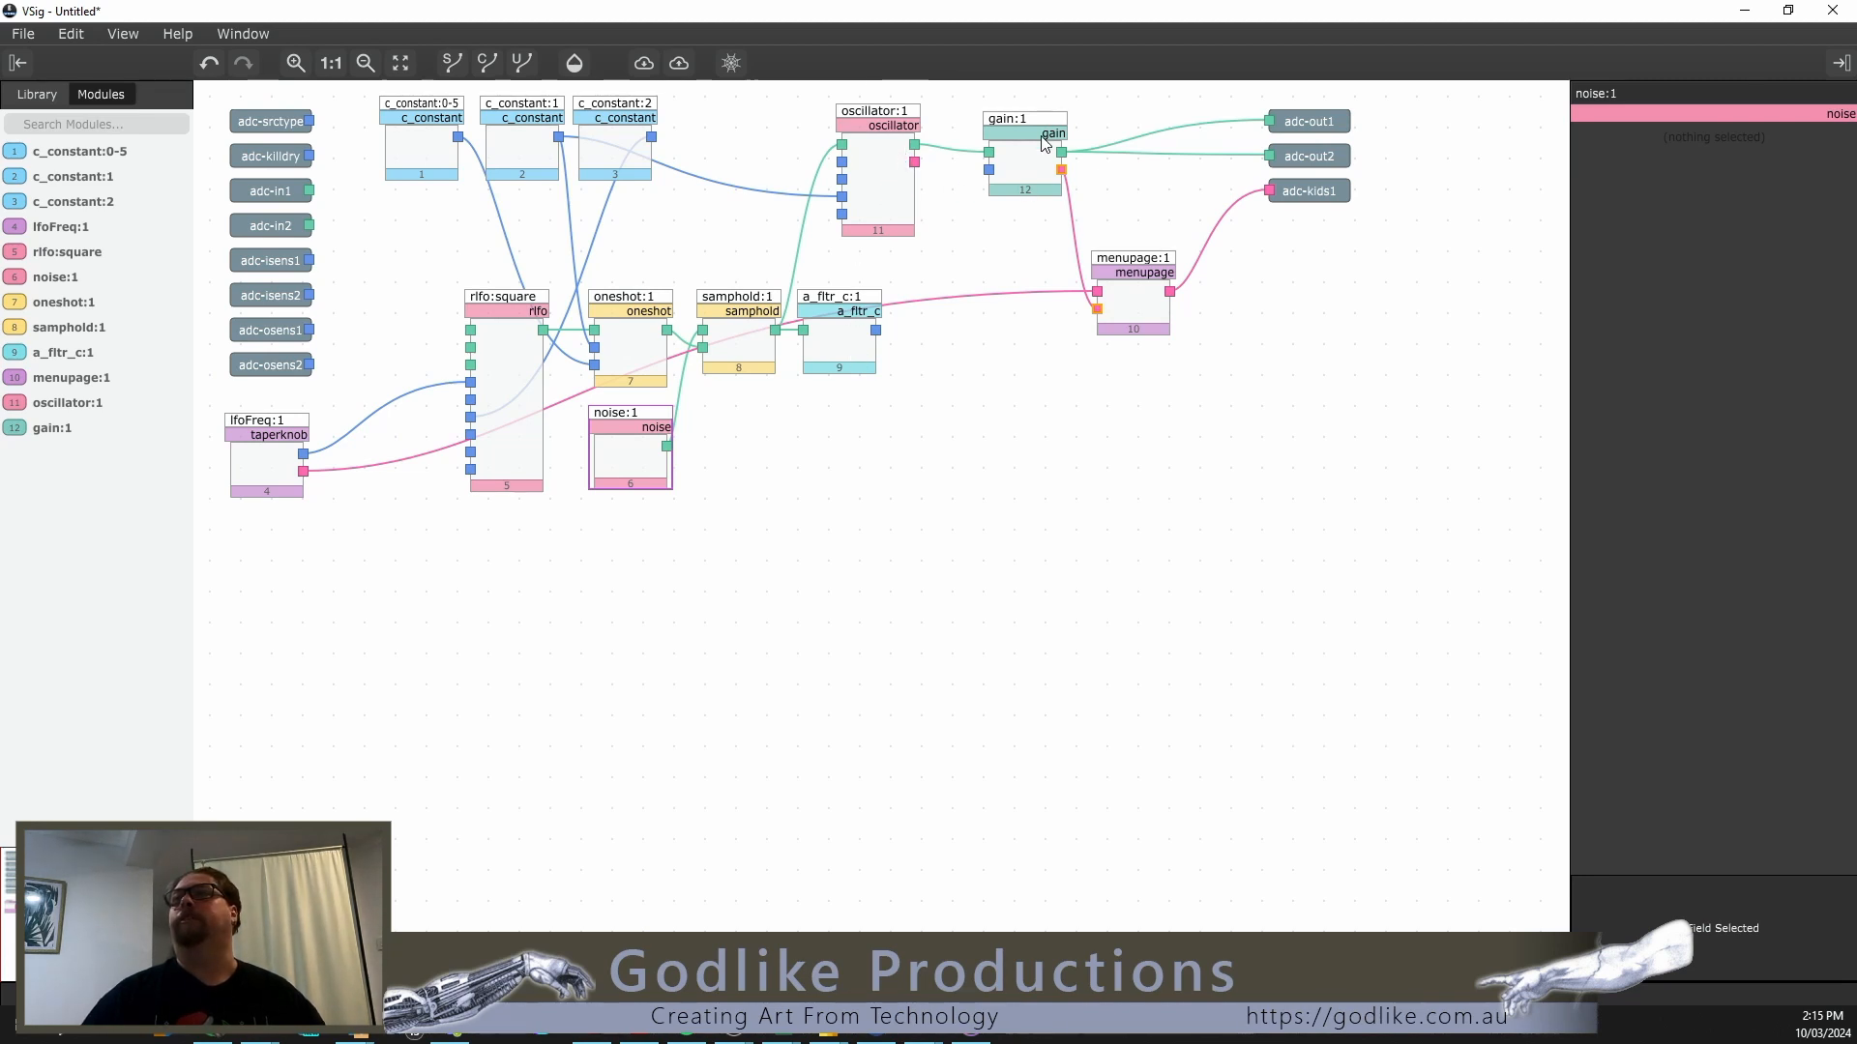
{"action": "left_click_drag", "start_coordinate": [1087, 298], "coordinate": [1097, 309]}
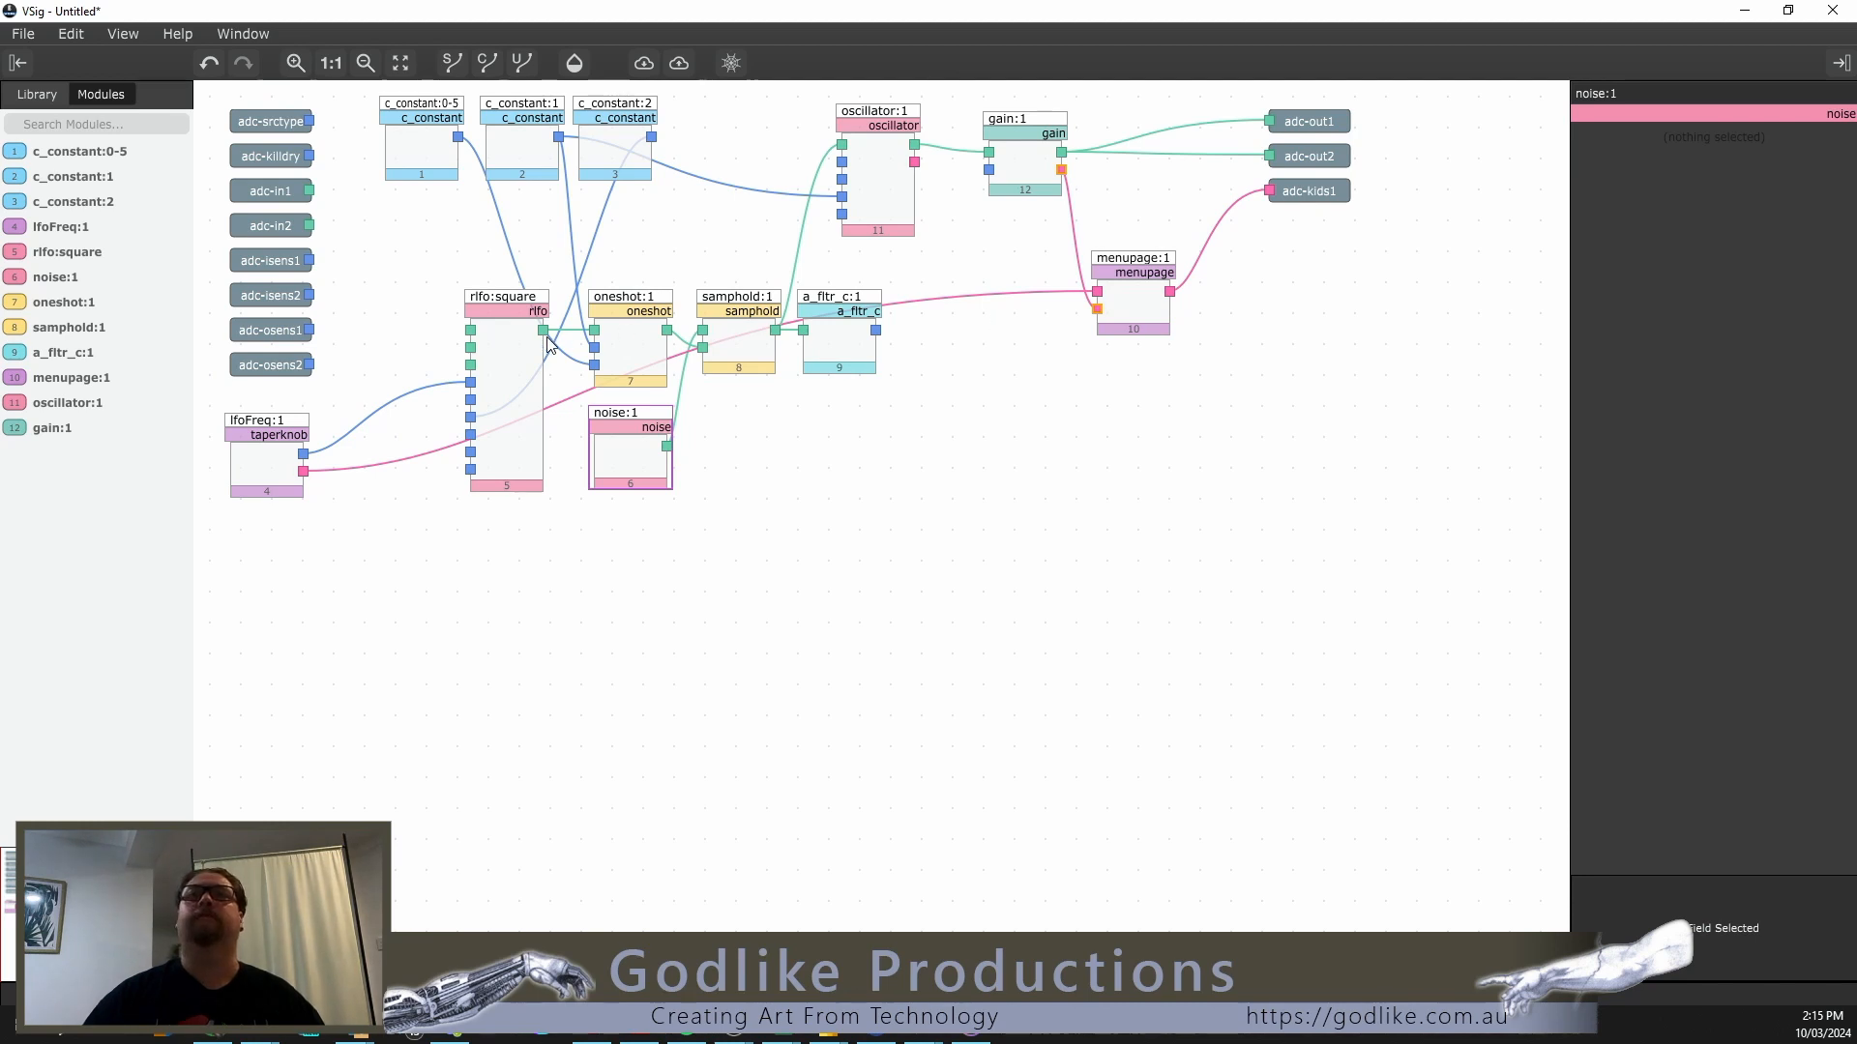
{"action": "left_click_drag", "start_coordinate": [85, 384], "coordinate": [89, 441]}
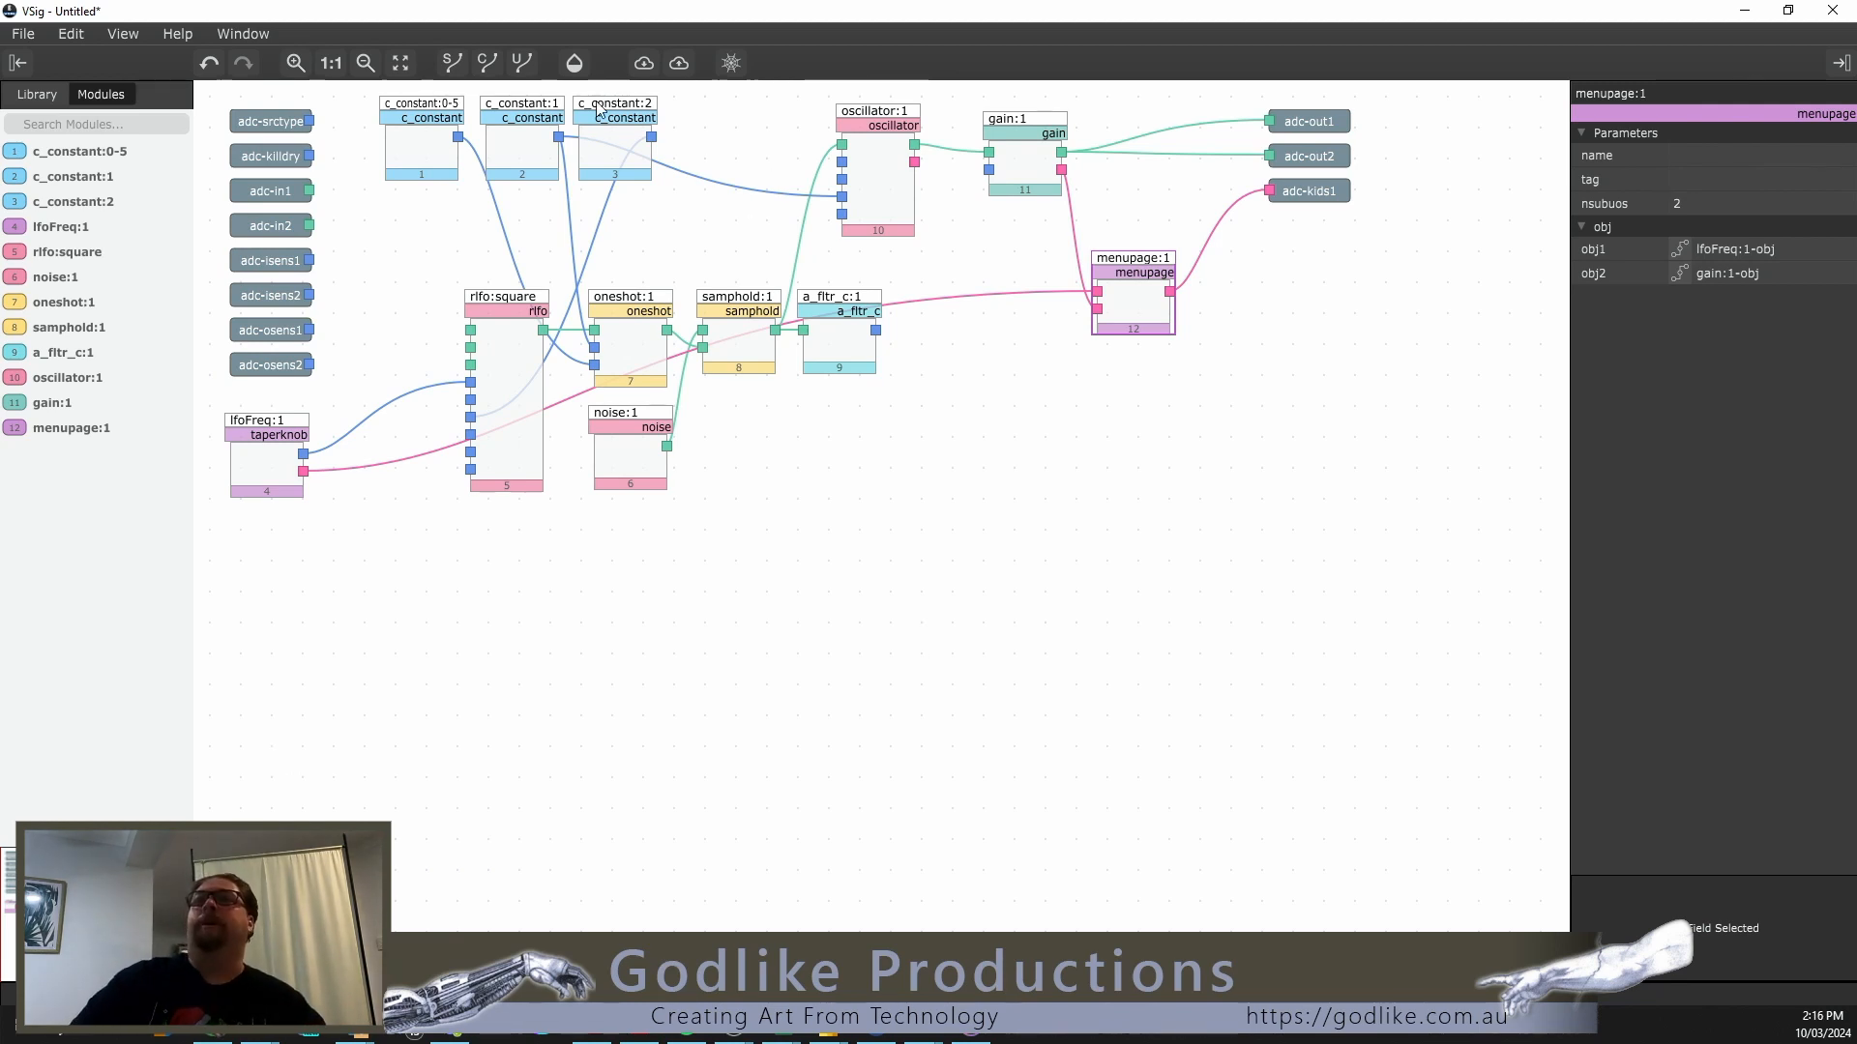
Step: Start saving the patch, create a folder named SandHLFO inside the VSIG folder, and open it as the save location
{"action": "left_click", "coordinate": [23, 35]}
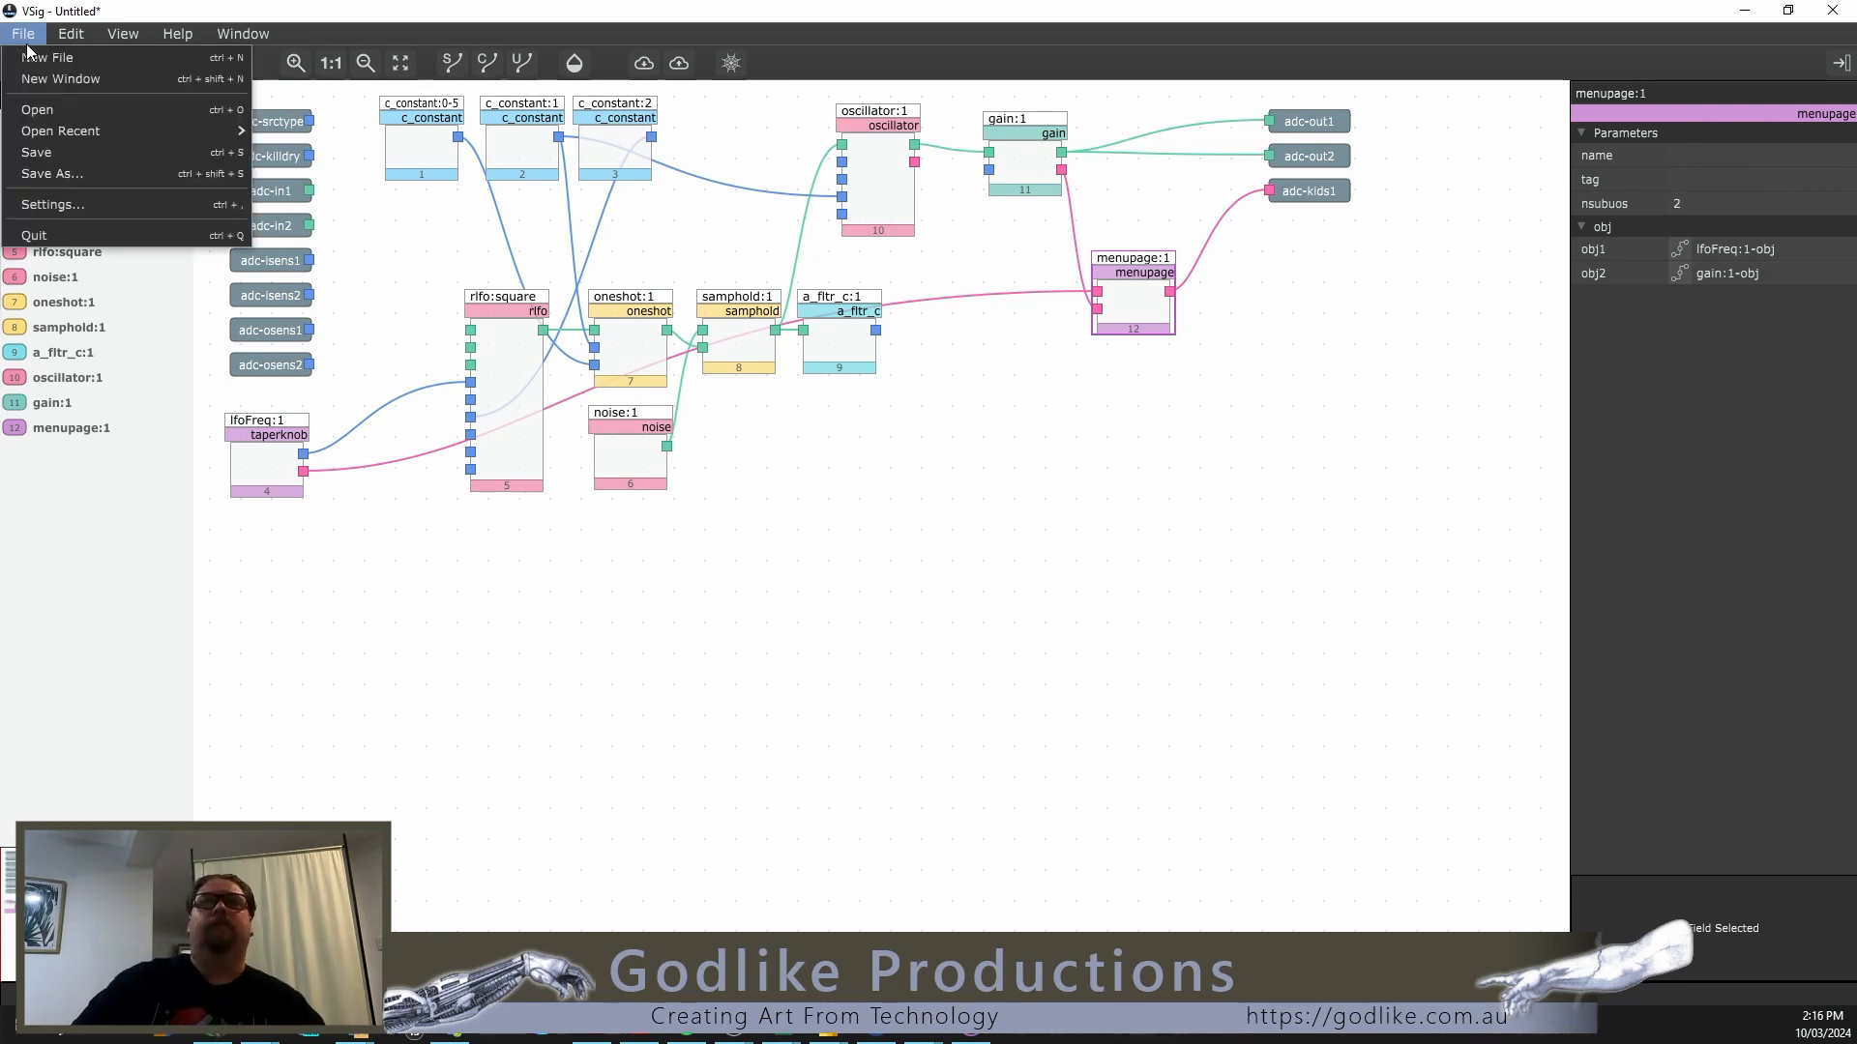
{"action": "key", "text": "Escape"}
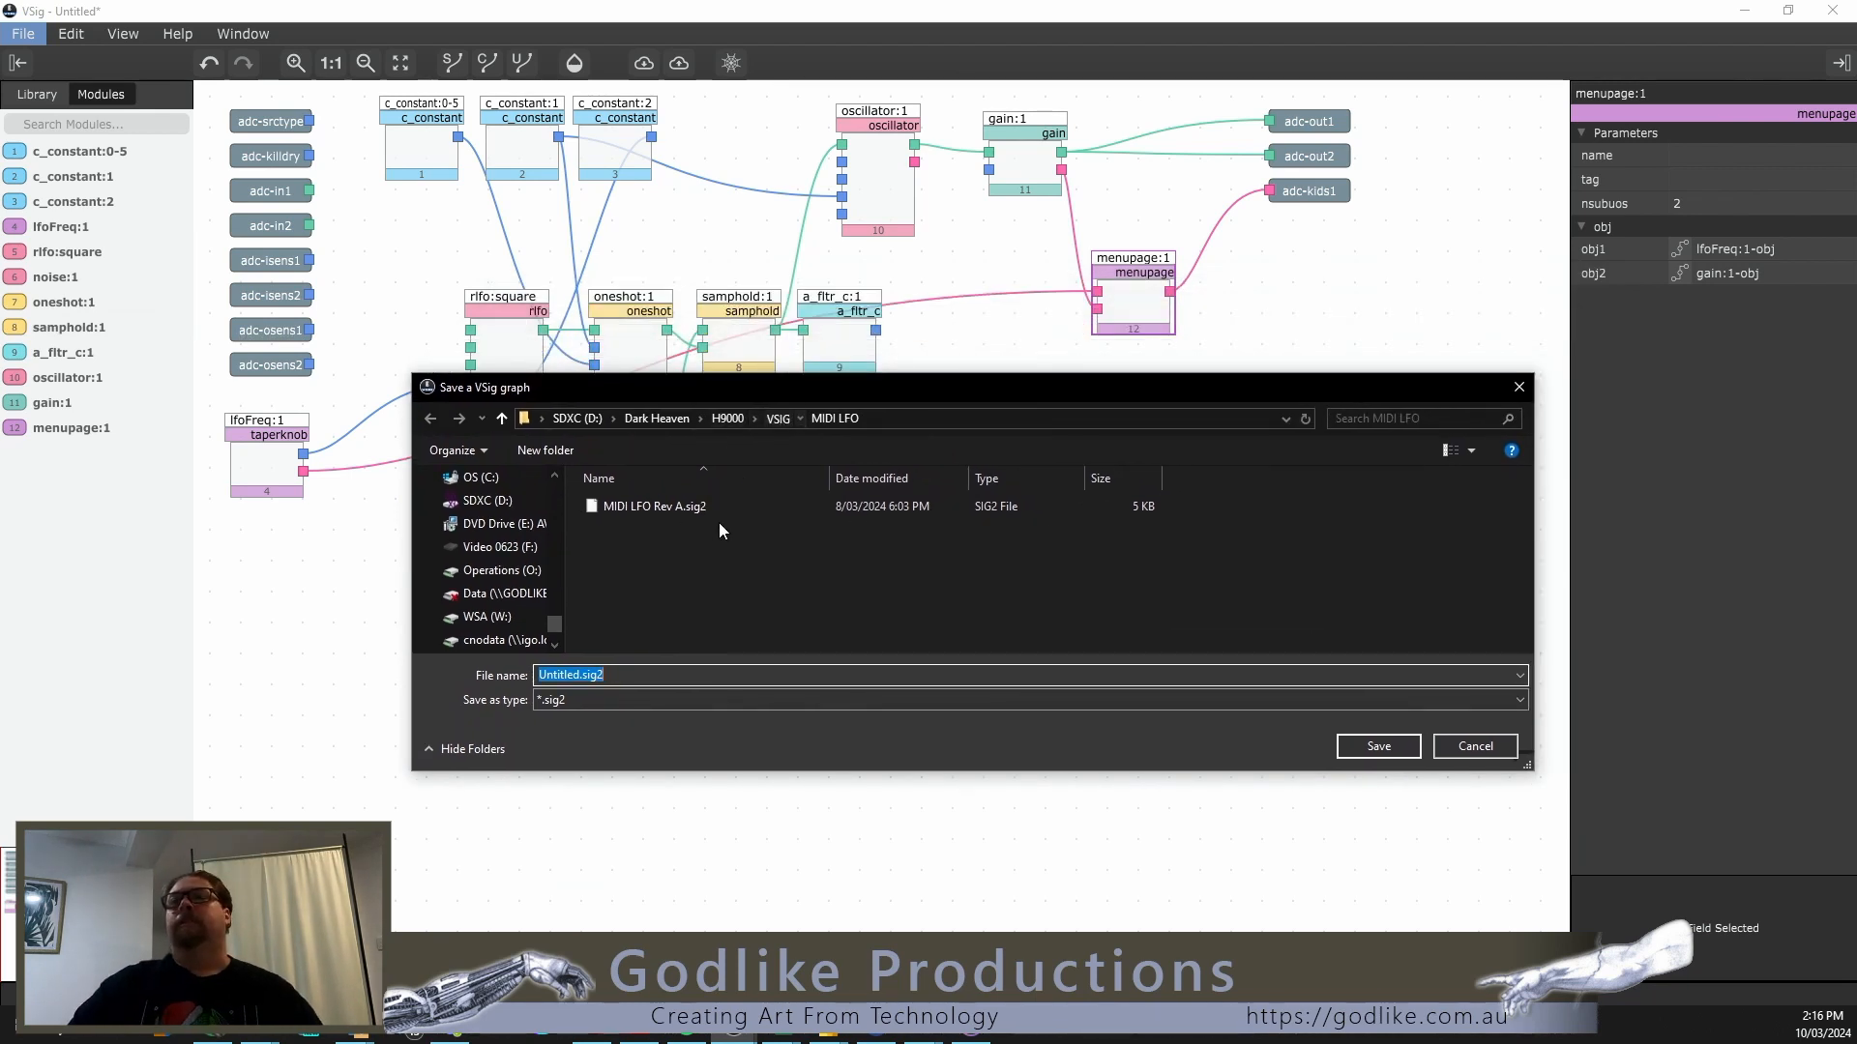
{"action": "left_click", "coordinate": [777, 417]}
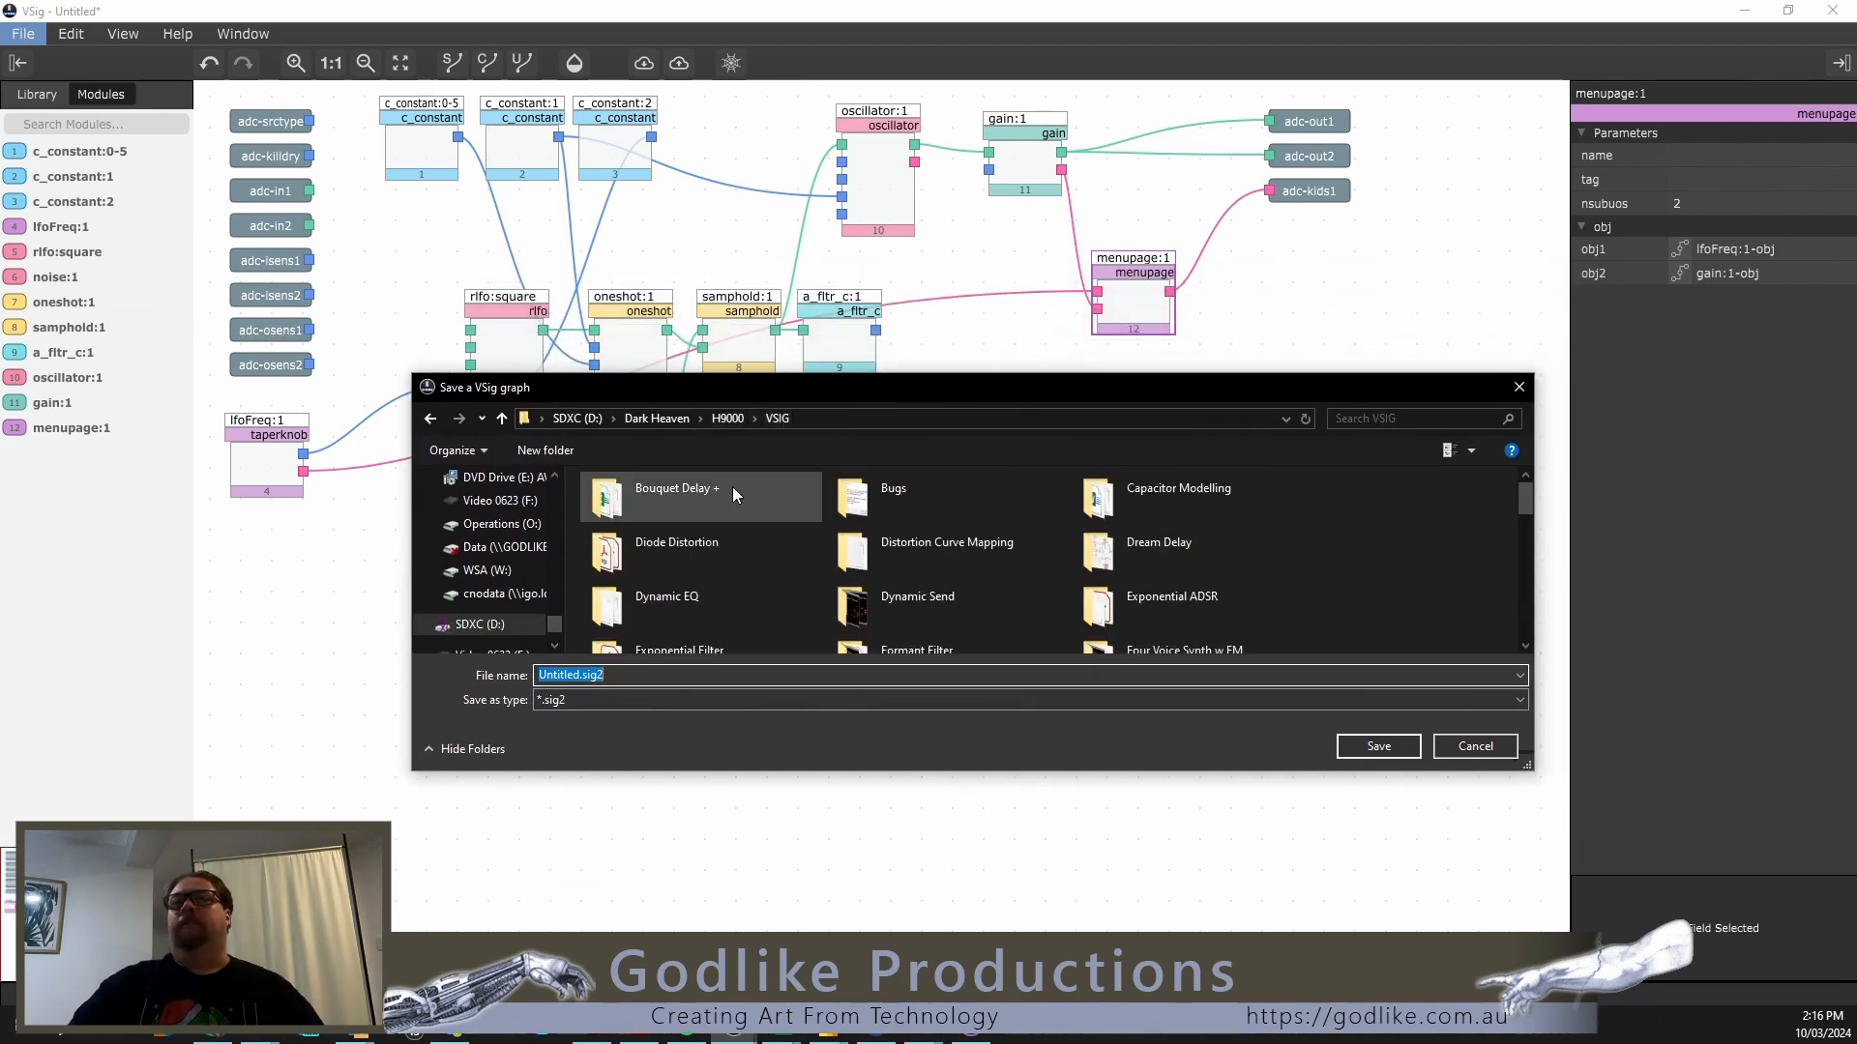
{"action": "left_click", "coordinate": [531, 455]}
{"action": "type", "text": "S"}
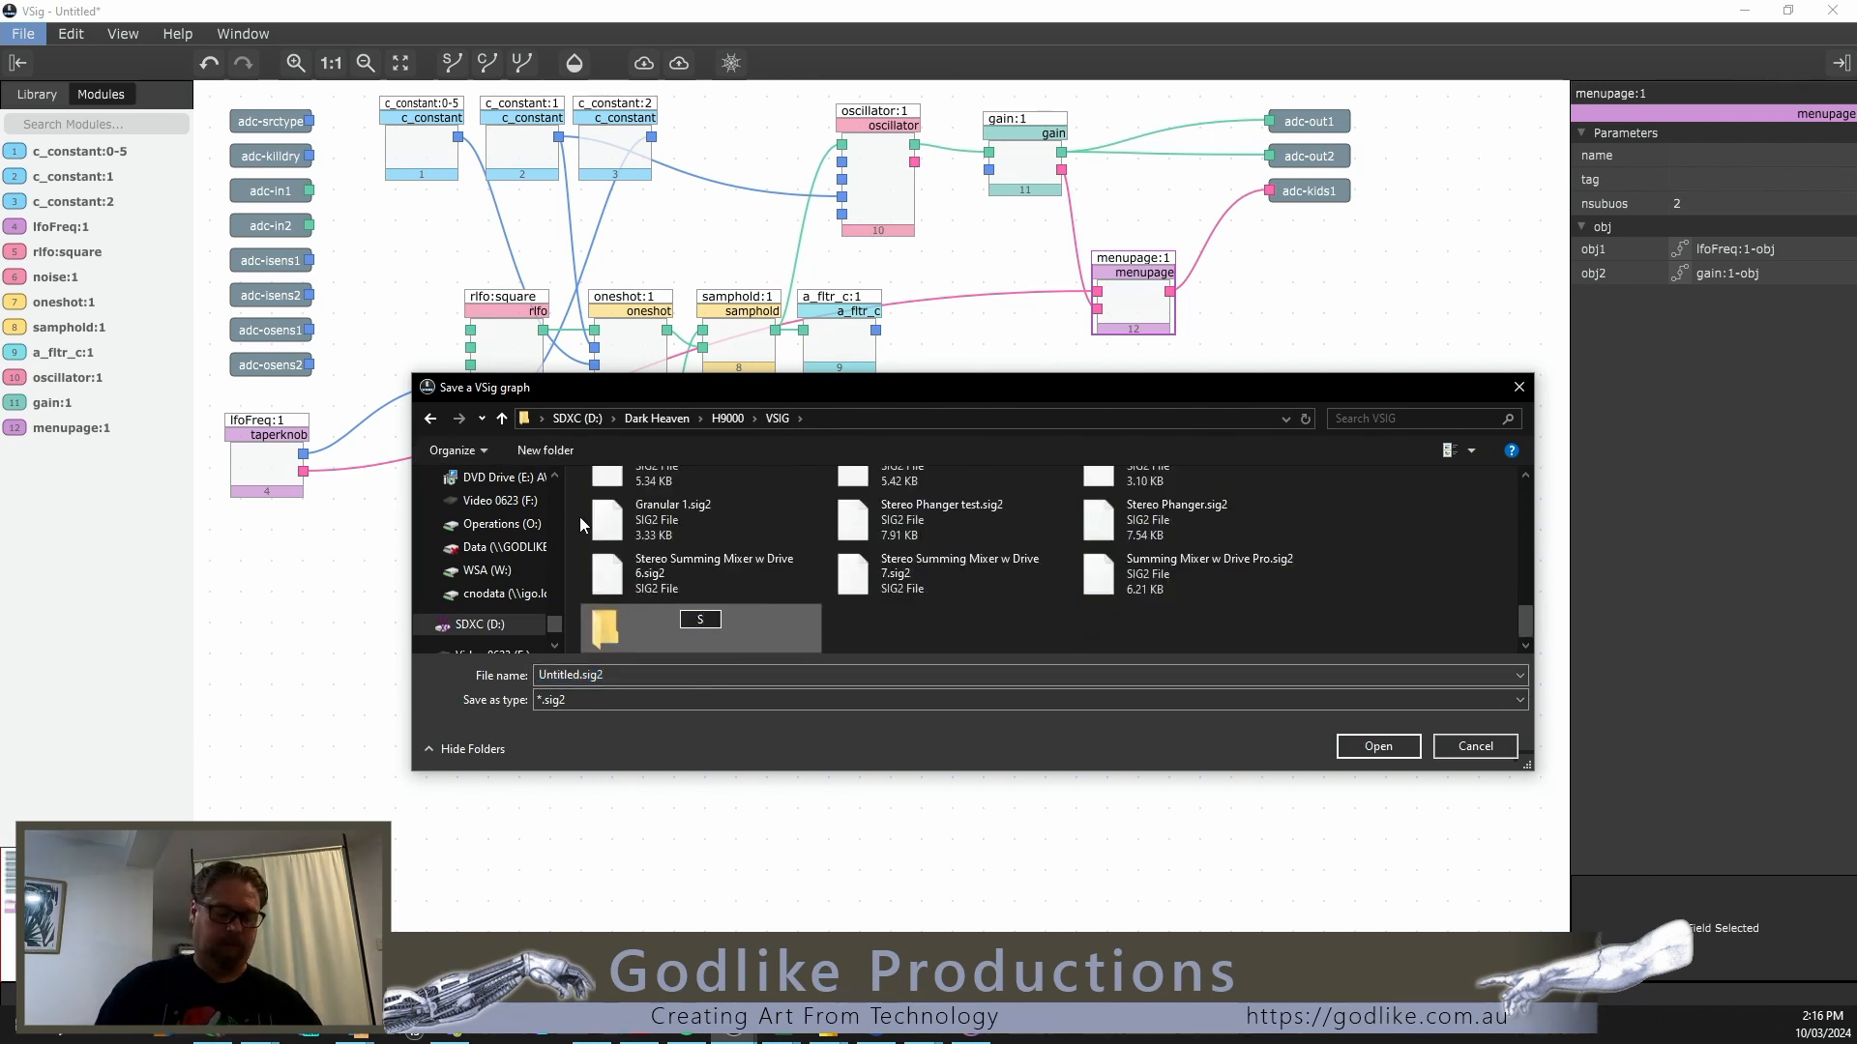
{"action": "type", "text": "andH"}
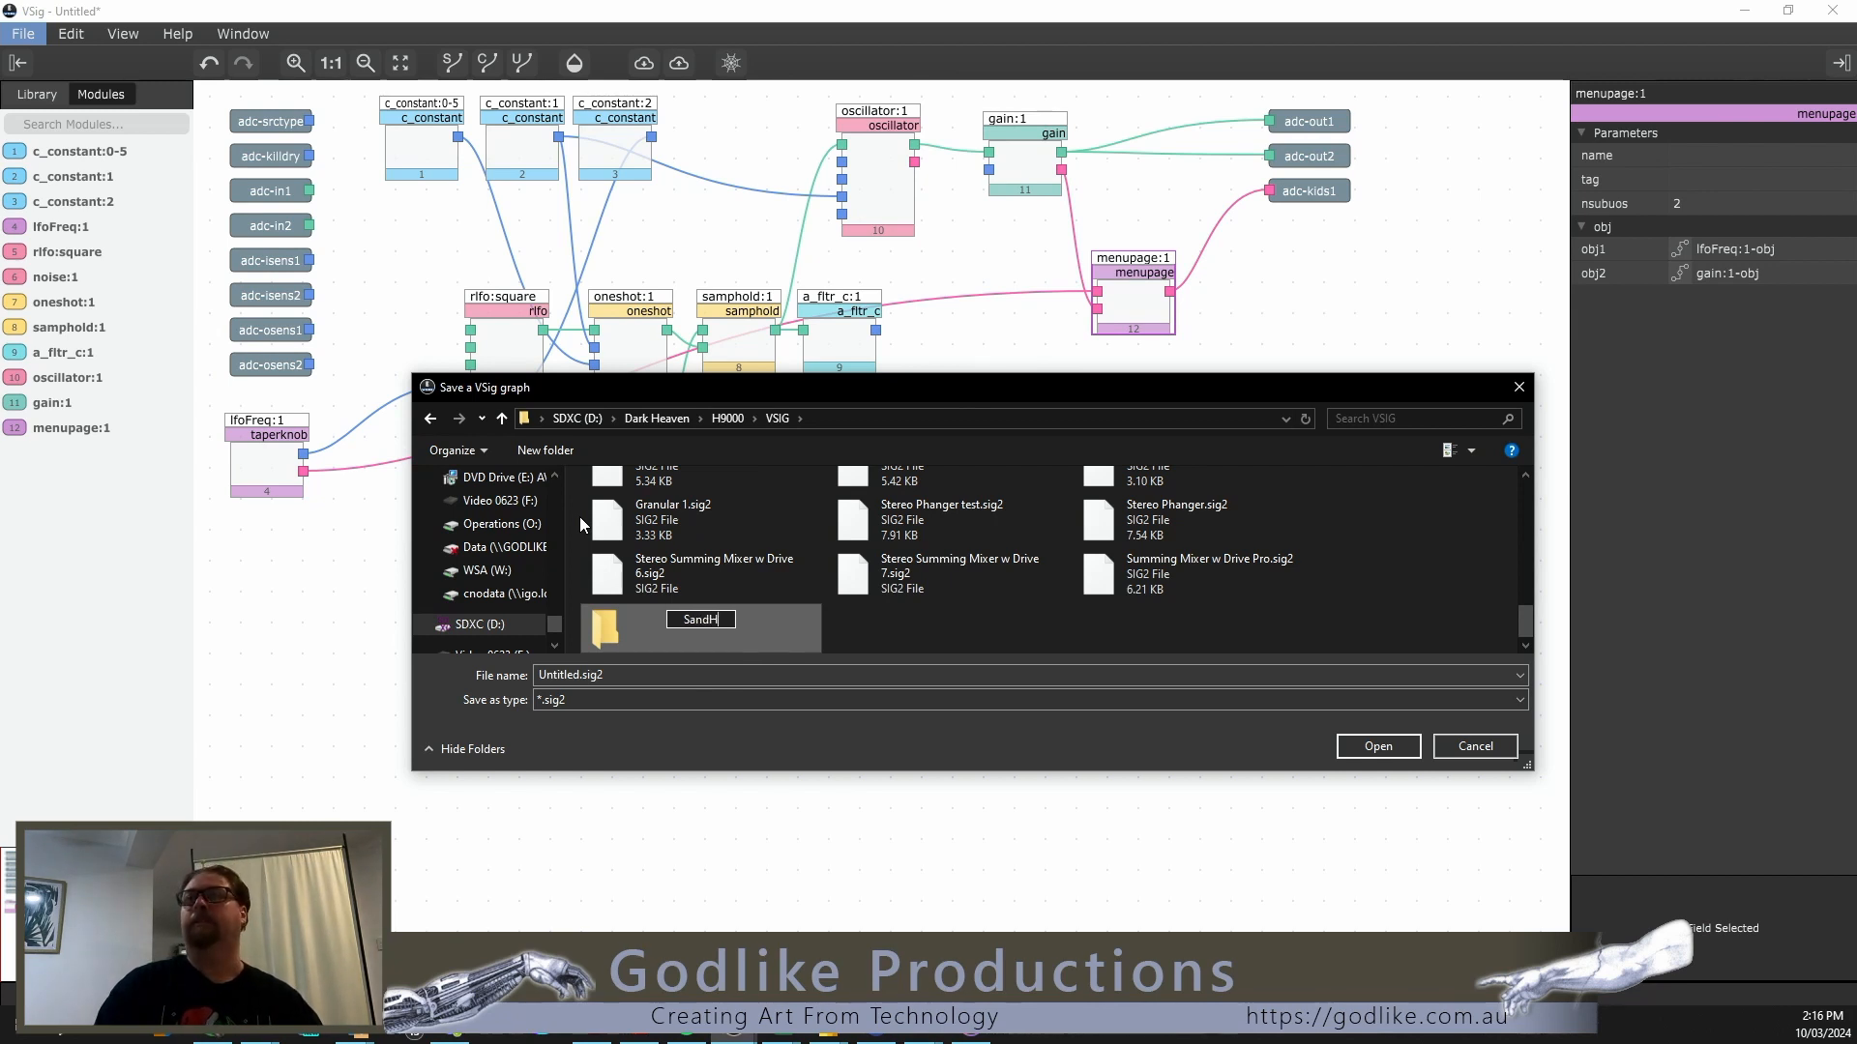
{"action": "type", "text": "LFO"}
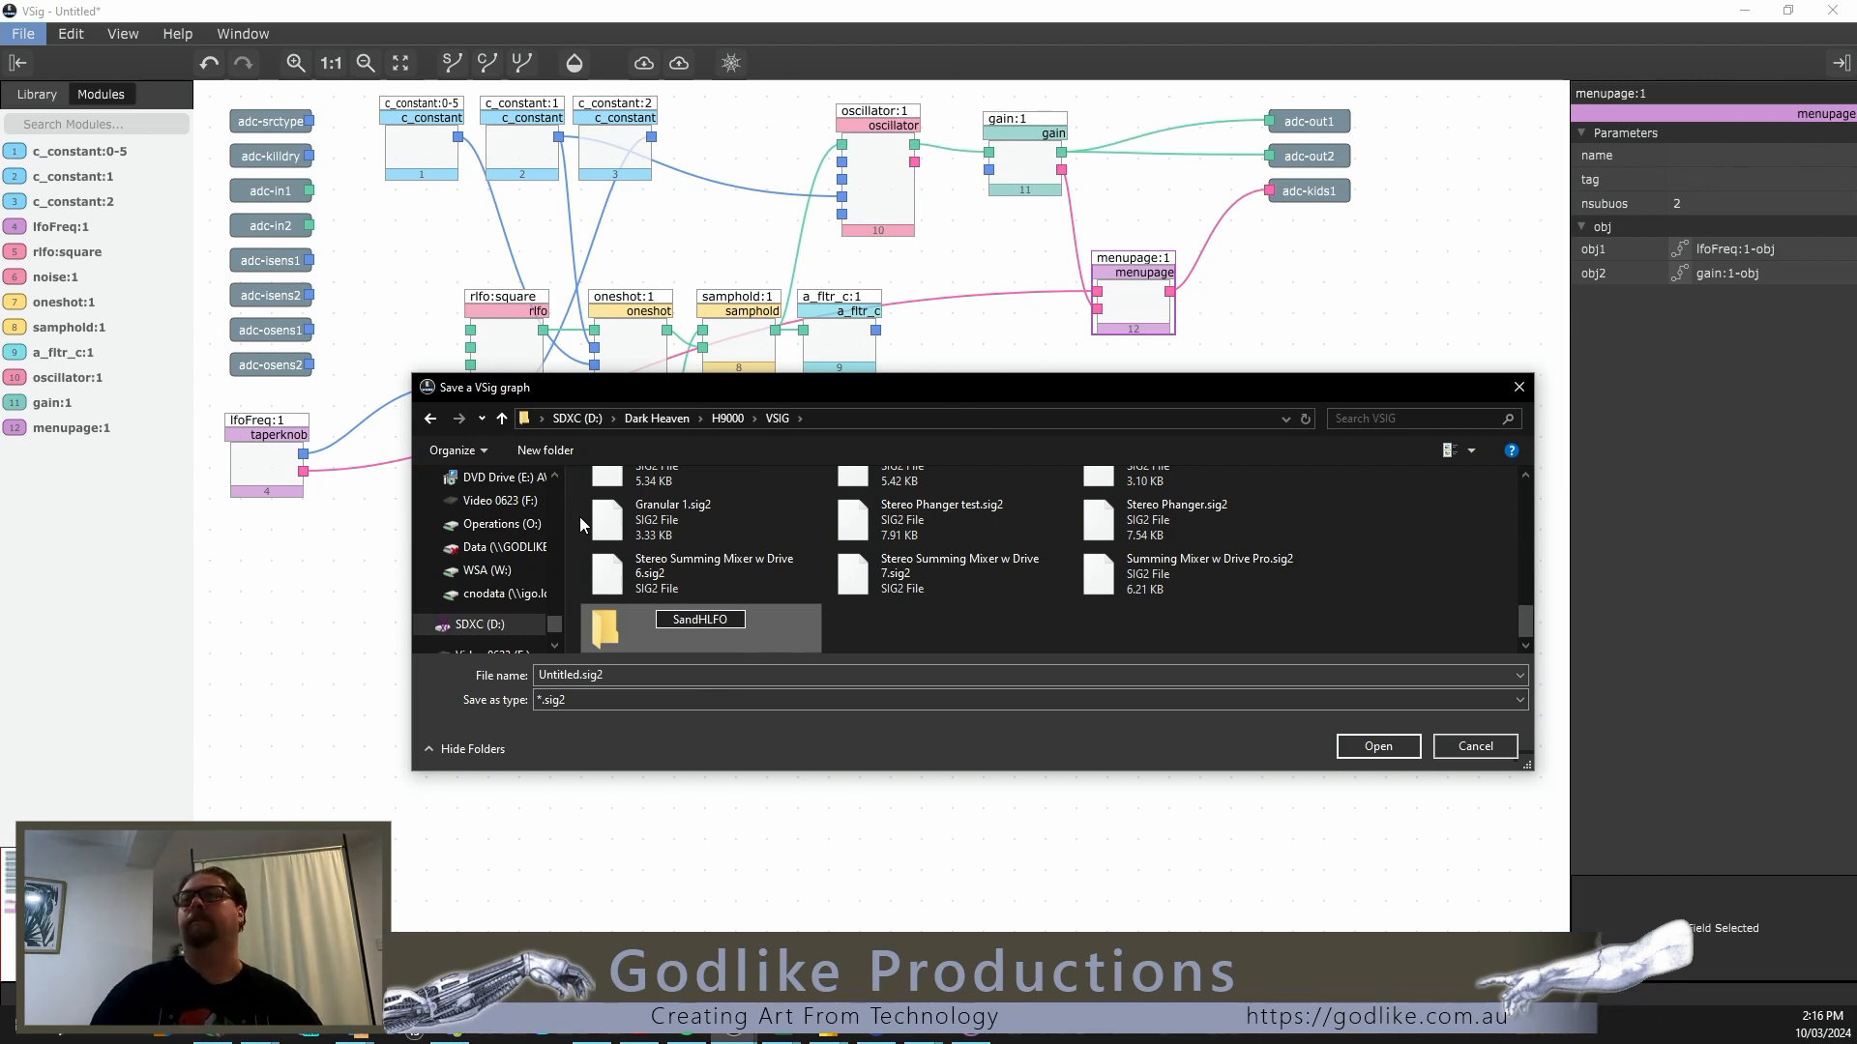
{"action": "left_click", "coordinate": [627, 617]}
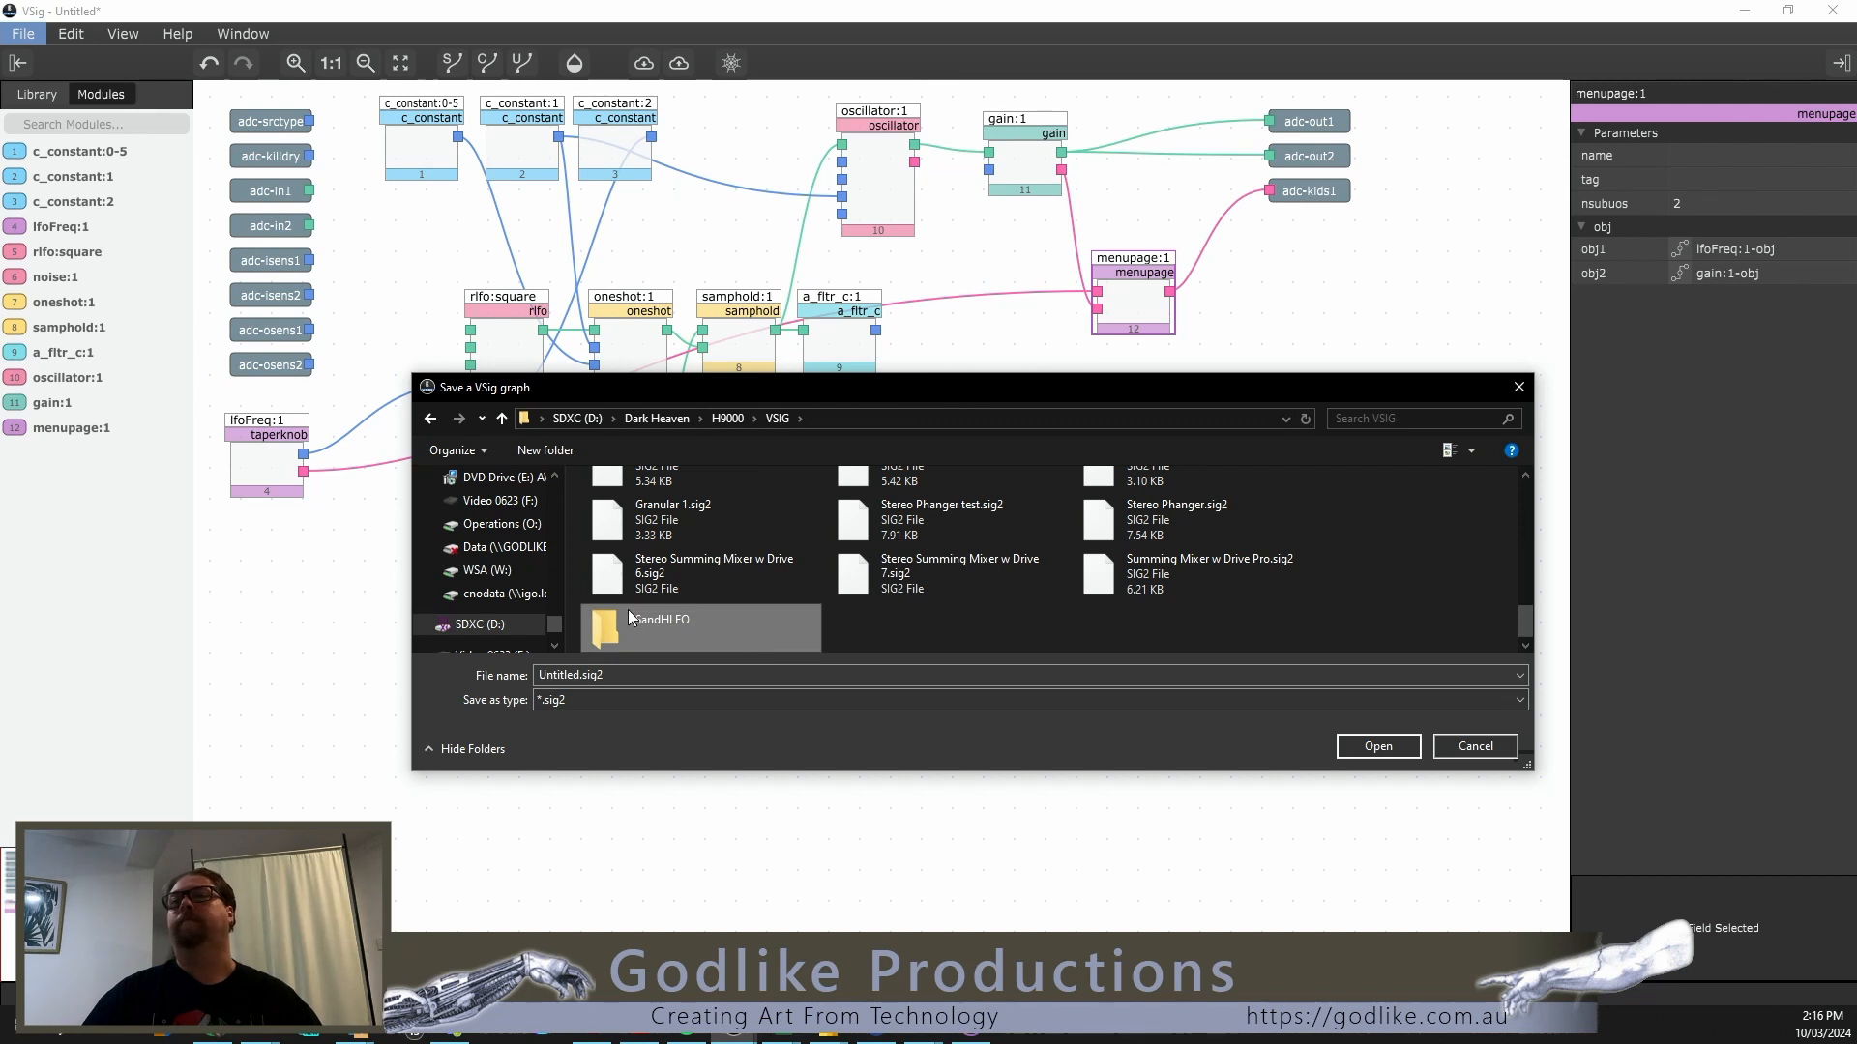
{"action": "double_click", "coordinate": [611, 631]}
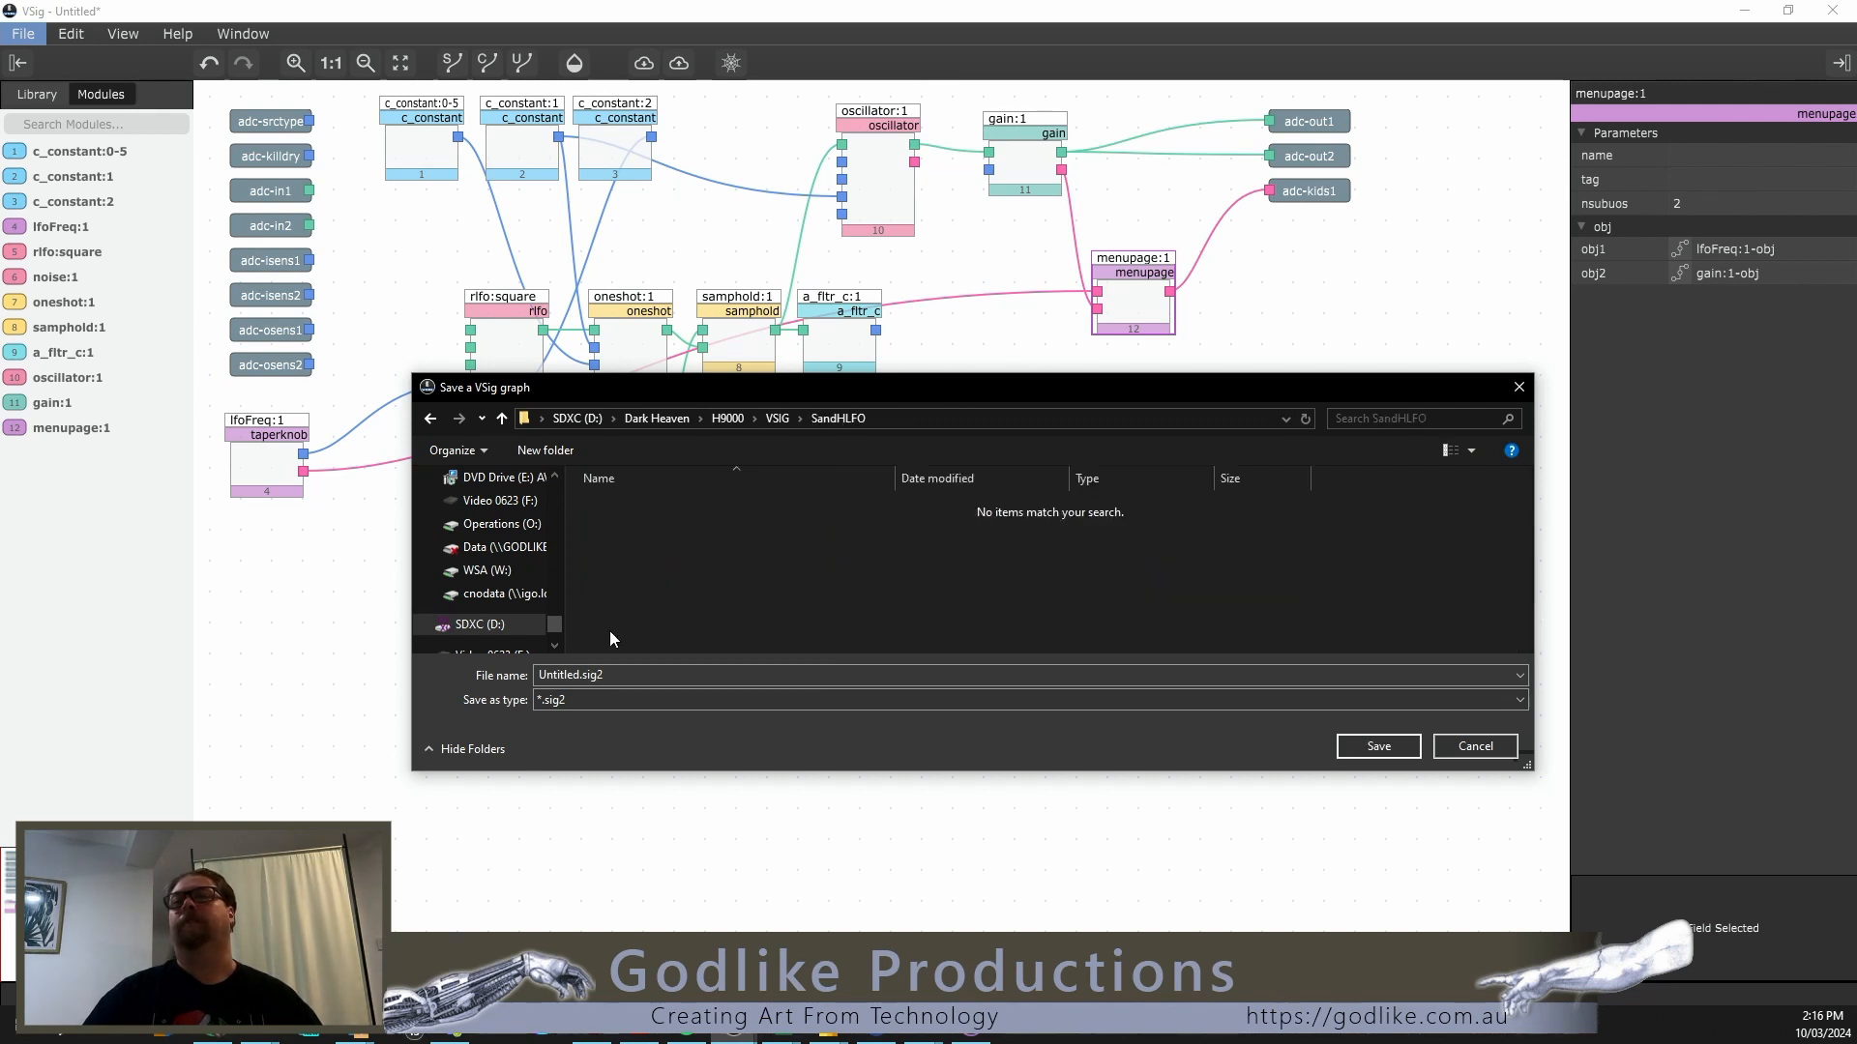
Step: Save the patch in the SandHLFO folder under the file name SandH LFO Rev A
{"action": "left_click", "coordinate": [614, 671]}
{"action": "type", "text": "SandHLFO"}
{"action": "key", "text": "BackSpace"}
{"action": "key", "text": "BackSpace"}
{"action": "key", "text": "BackSpace"}
{"action": "type", "text": "LFO Rev A"}
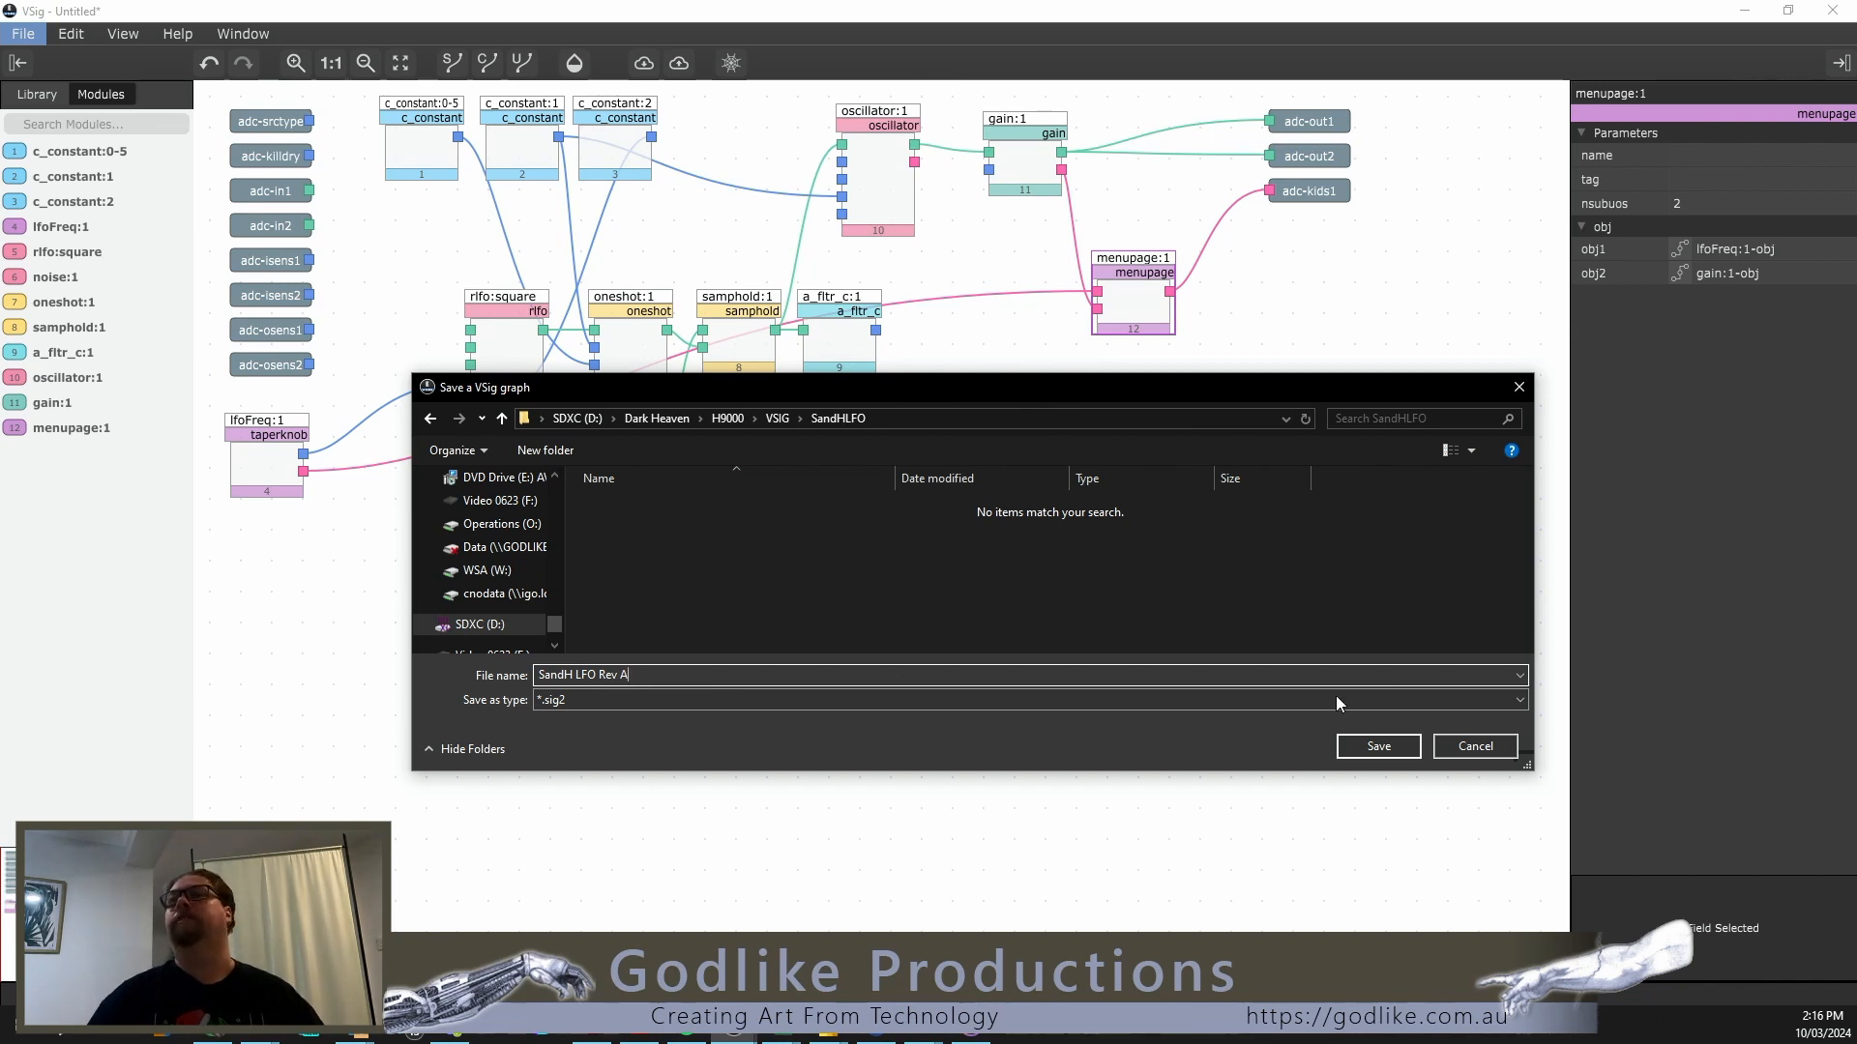
{"action": "left_click", "coordinate": [1362, 745]}
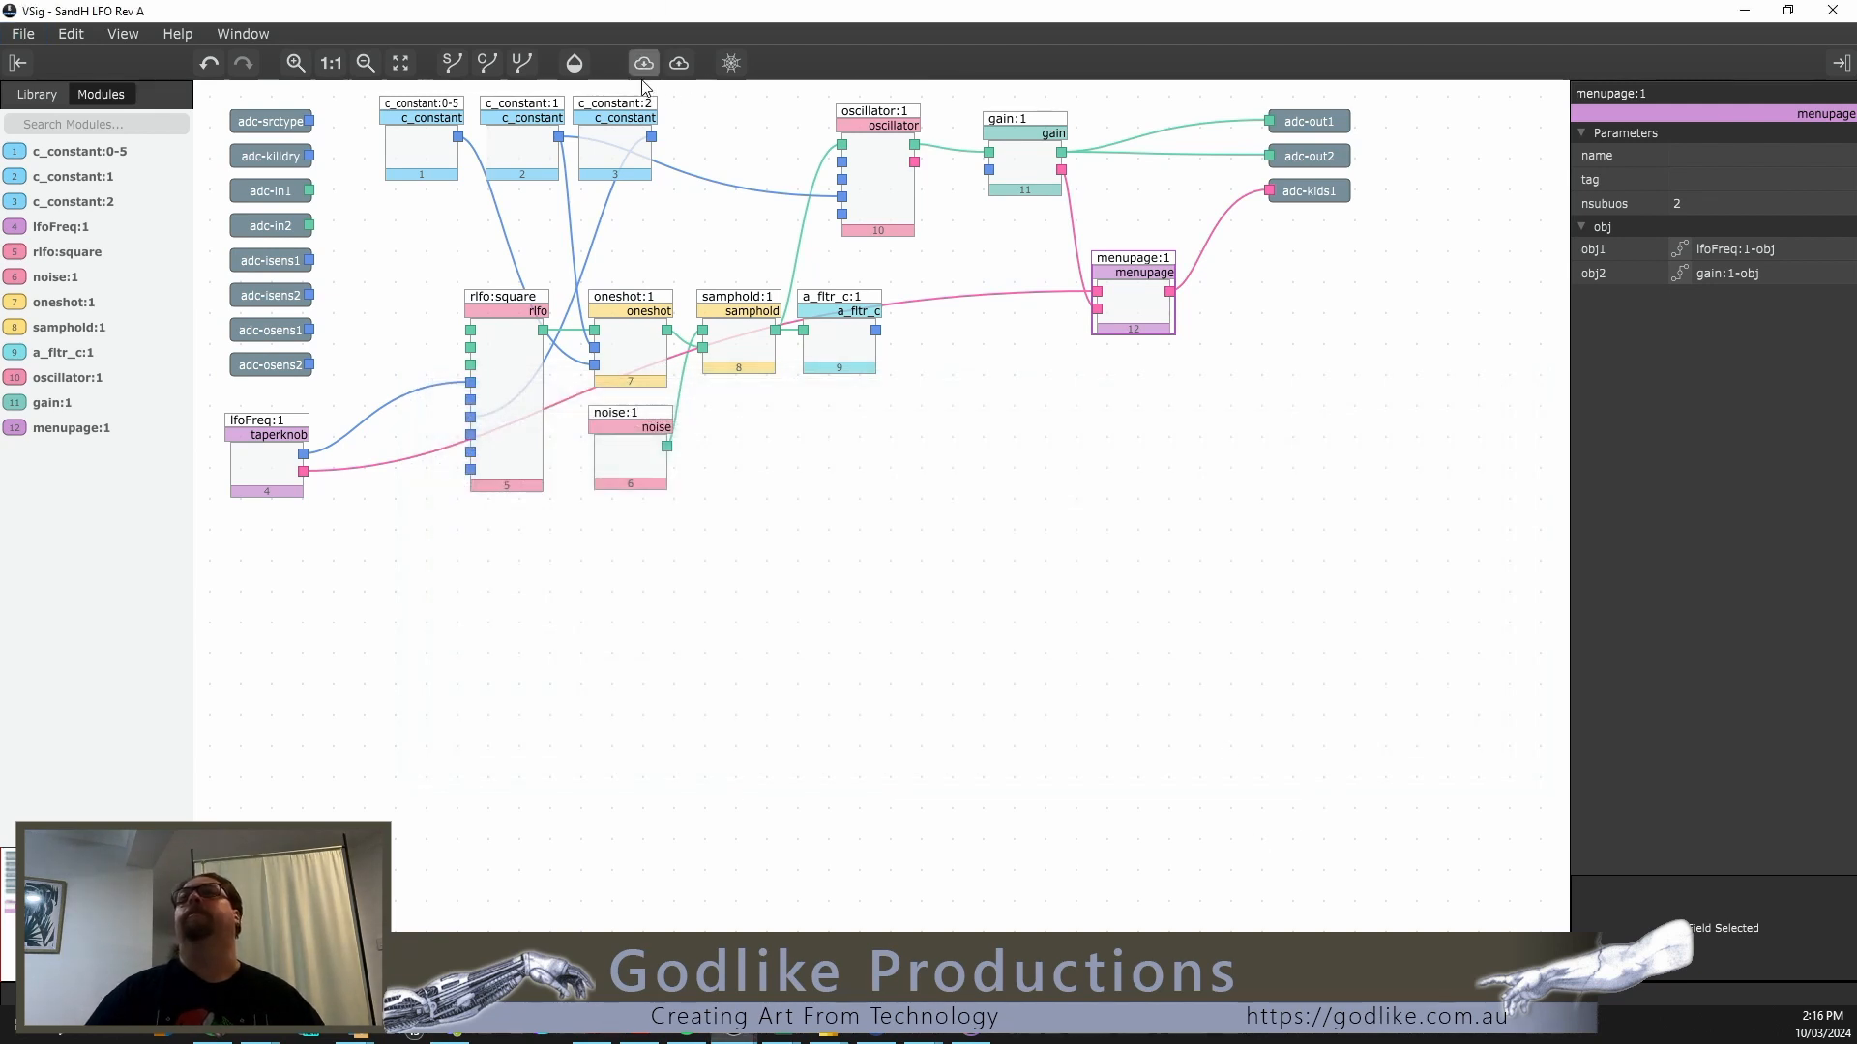
Step: Open the settings for sending the patch to the device and name the algorithm Sample and Hold
{"action": "left_click", "coordinate": [689, 64]}
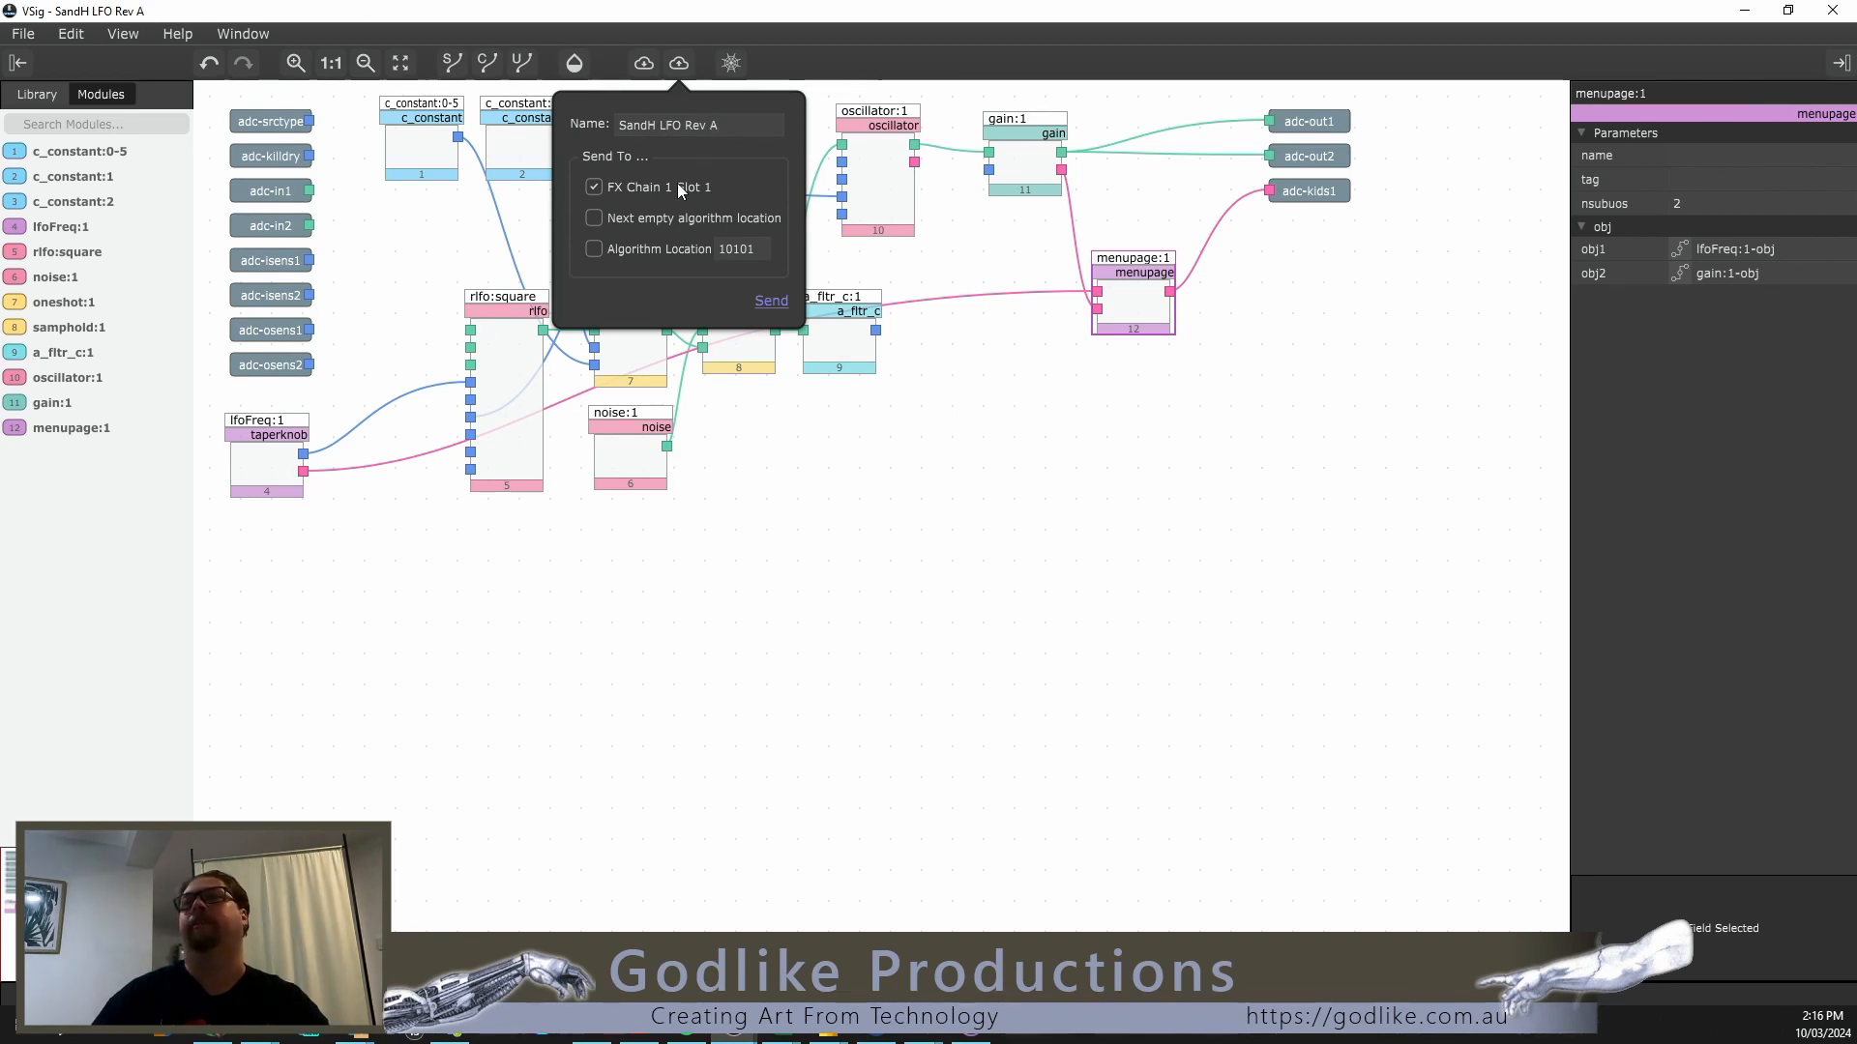
{"action": "left_click", "coordinate": [686, 125]}
{"action": "key", "text": "shift+Home"}
{"action": "key", "text": "BackSpace"}
{"action": "key", "text": "shift+Home"}
{"action": "type", "text": "S"}
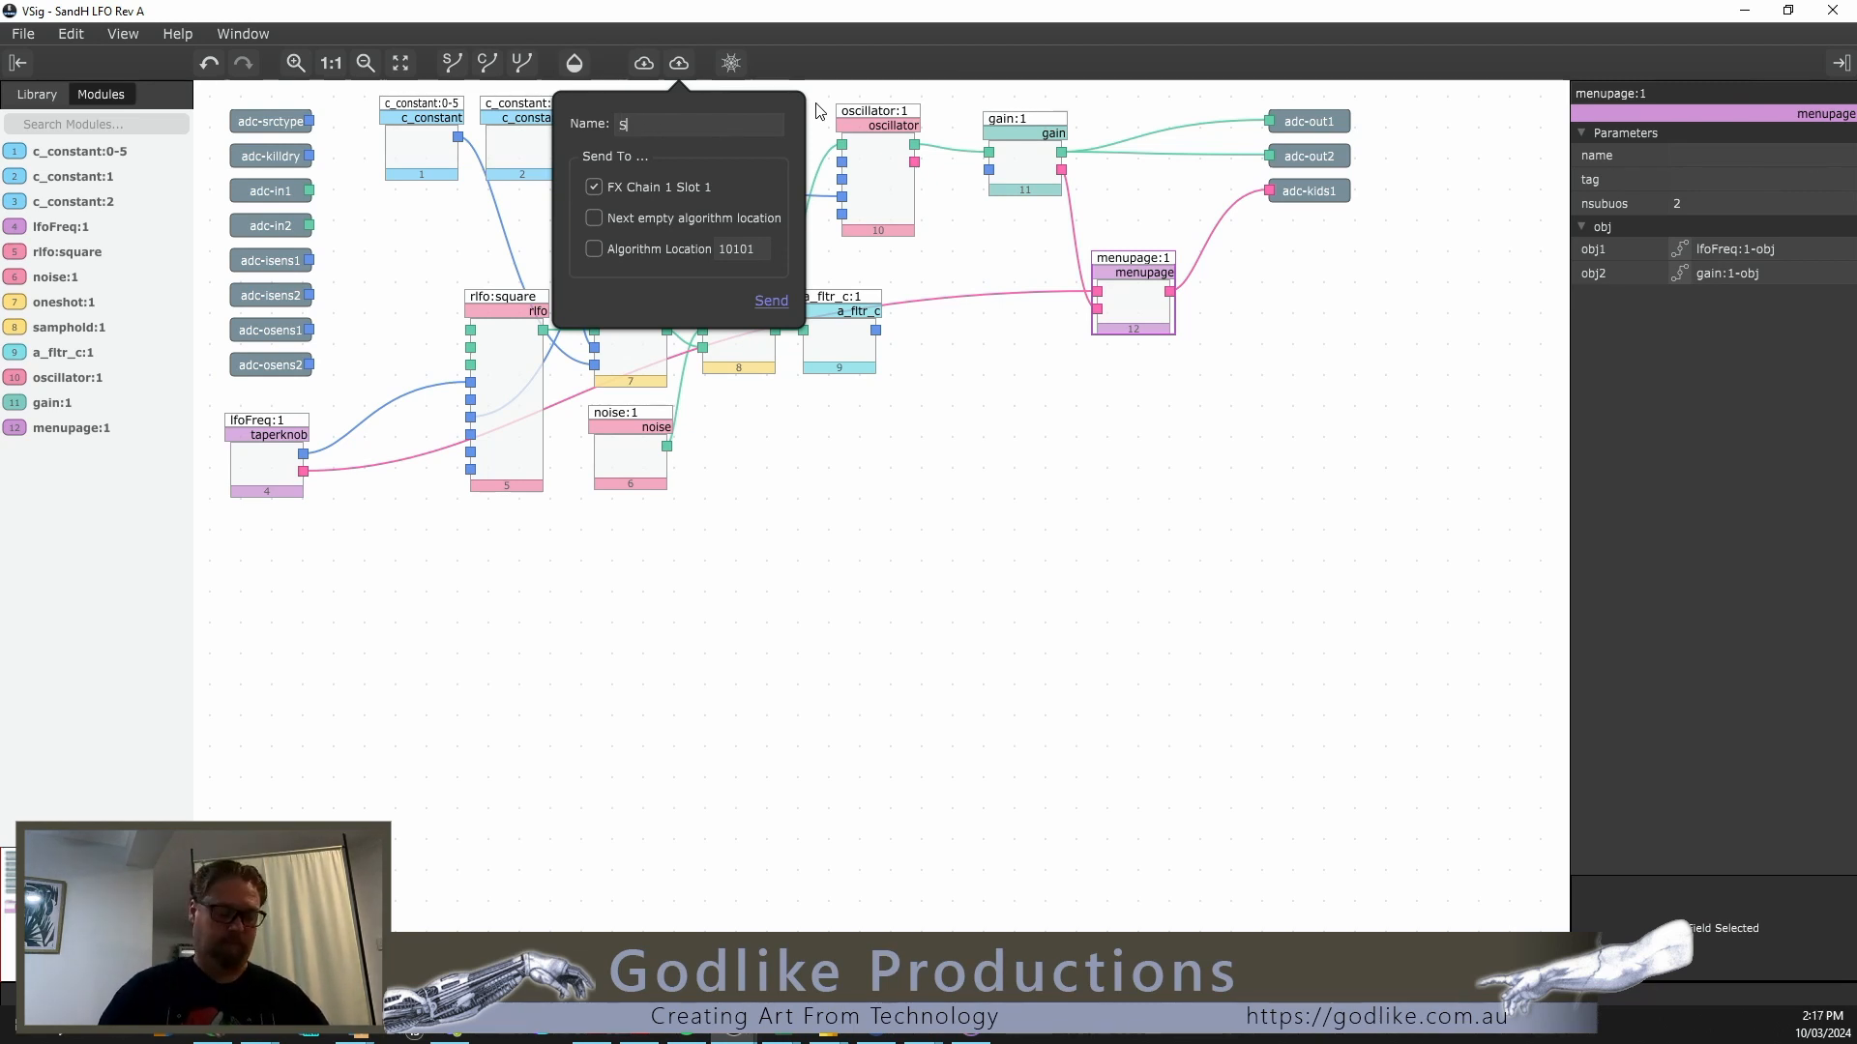
{"action": "type", "text": "ample and Hold"}
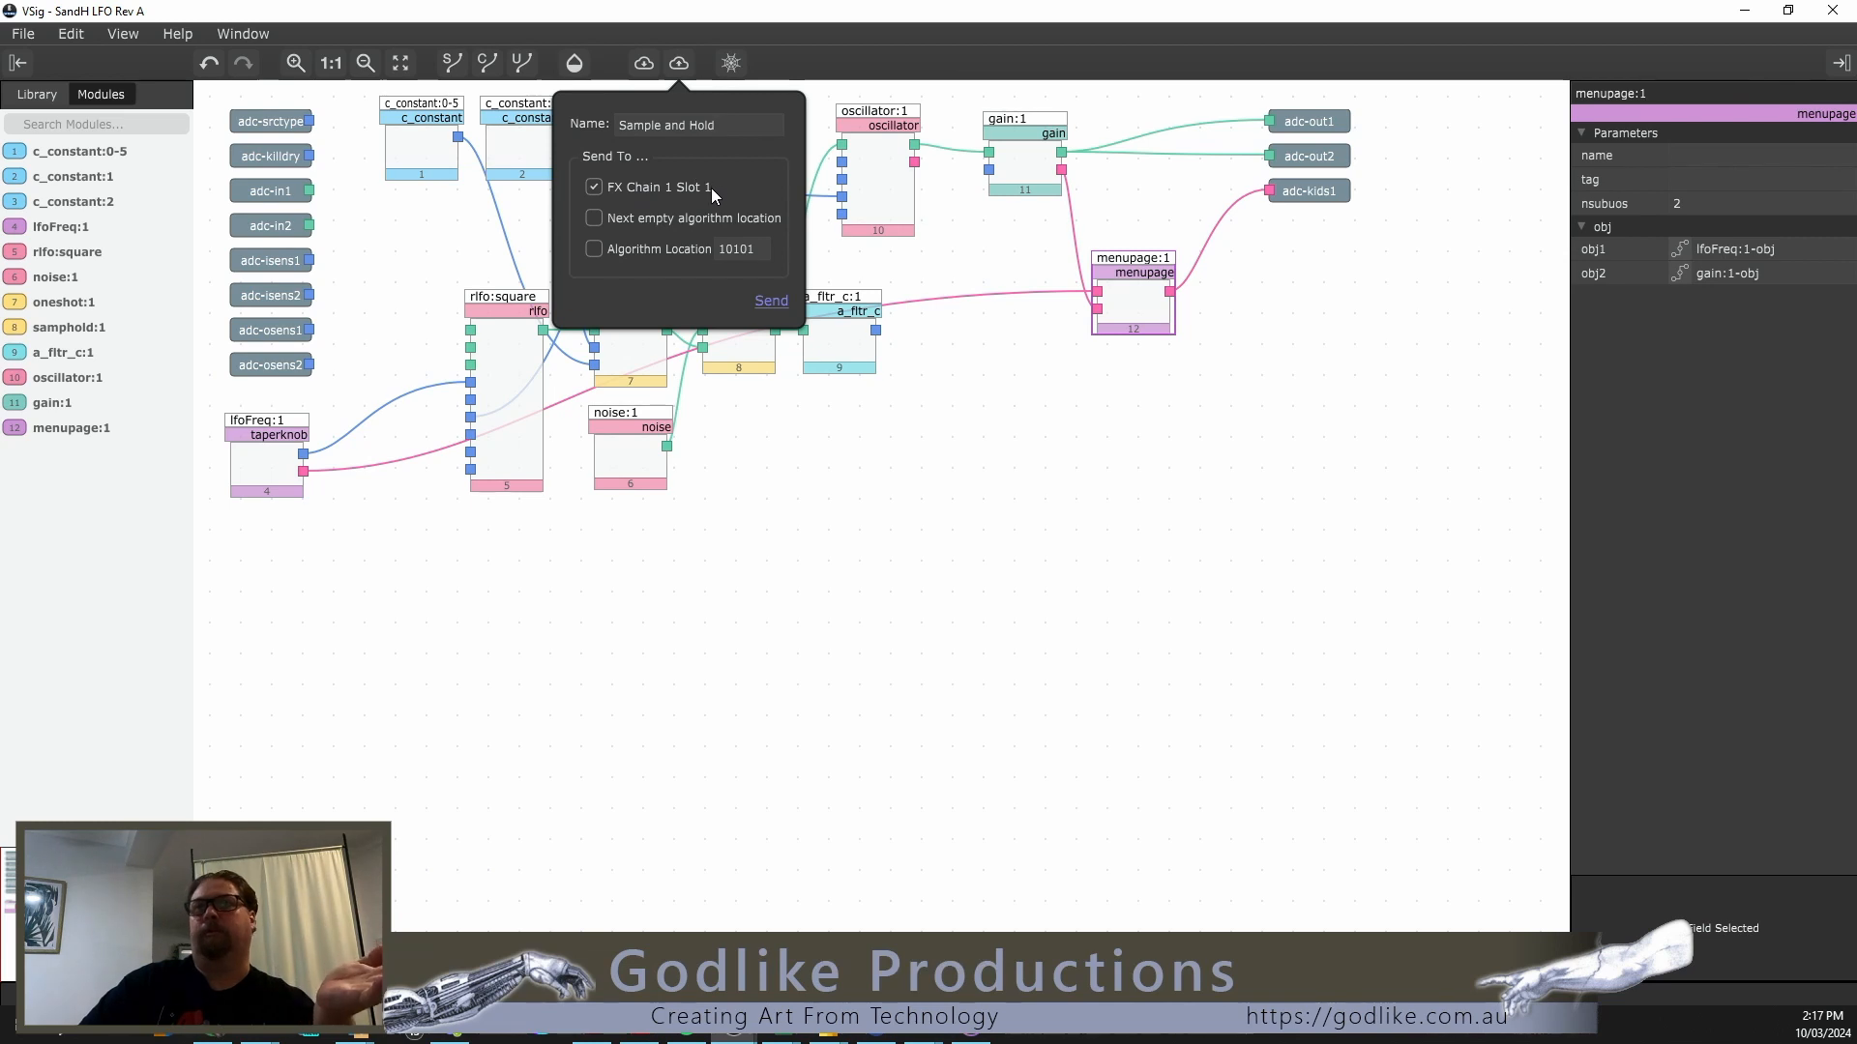
Step: Choose the next empty algorithm location as the send destination and close the send settings without sending
{"action": "left_click", "coordinate": [596, 219]}
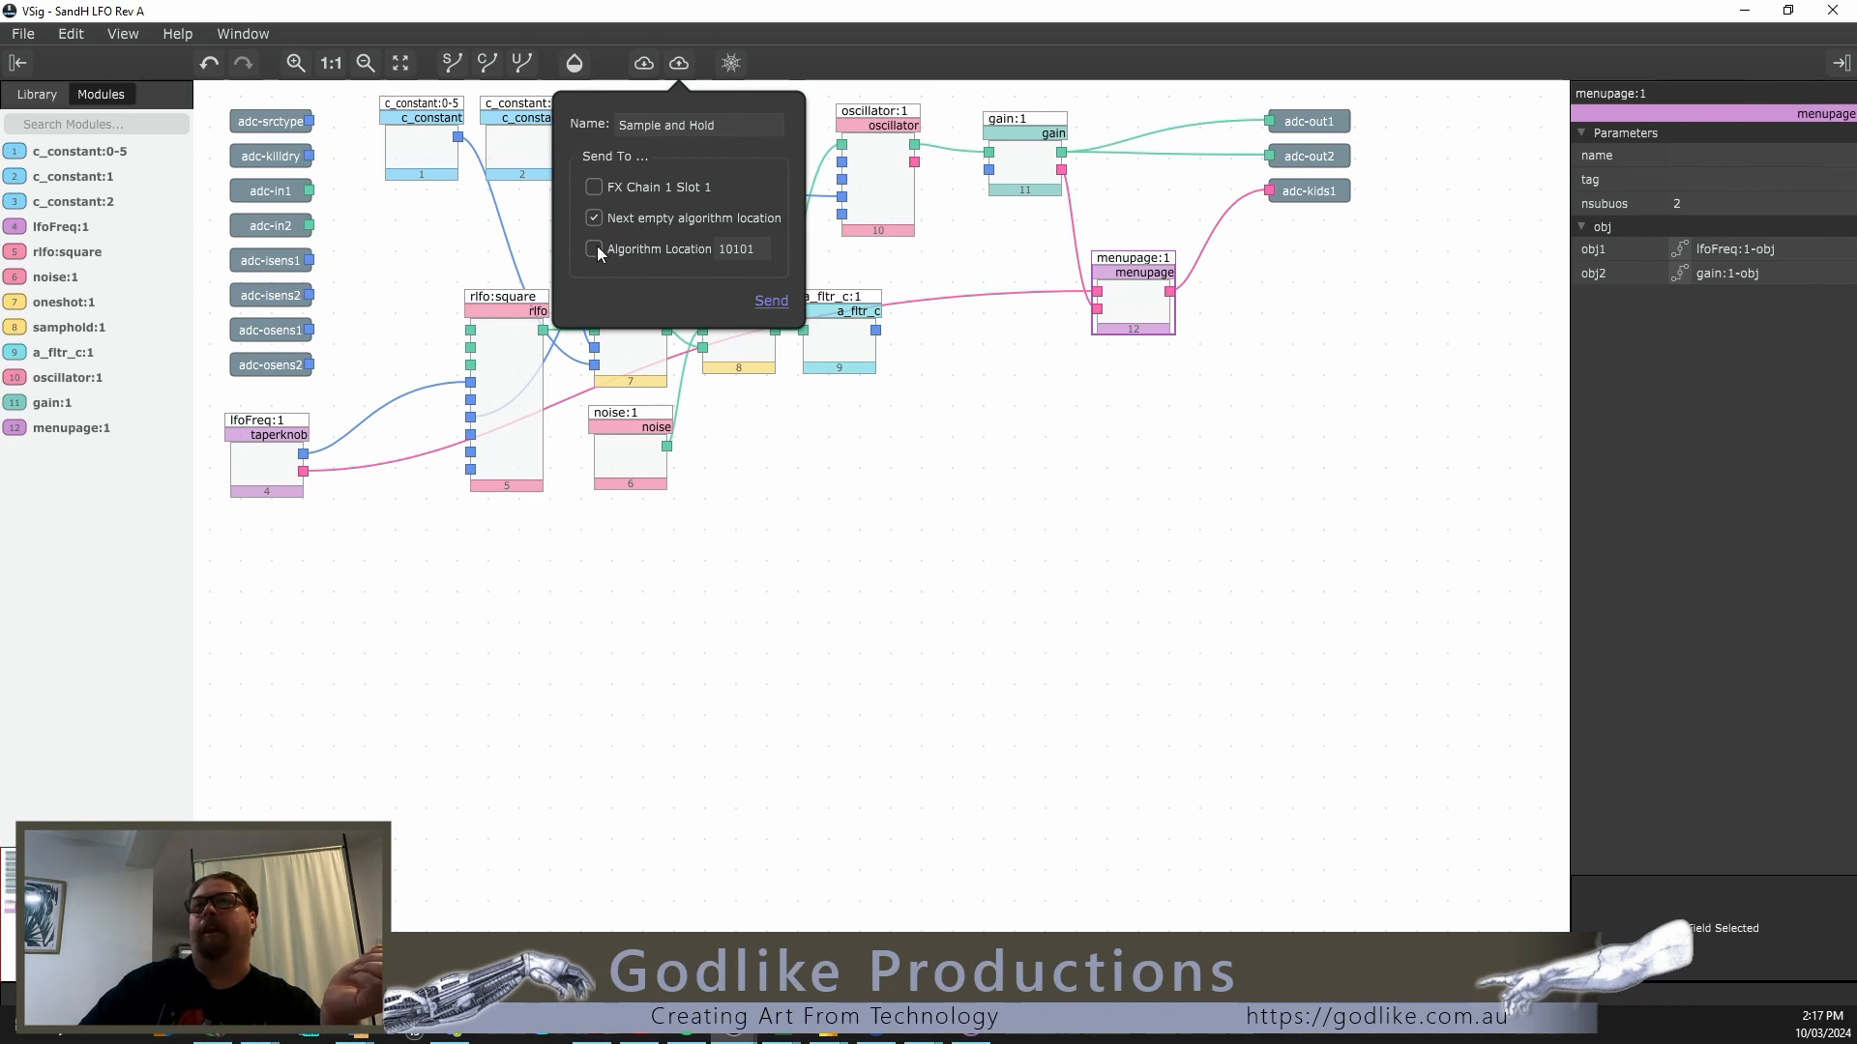
{"action": "left_click", "coordinate": [595, 249]}
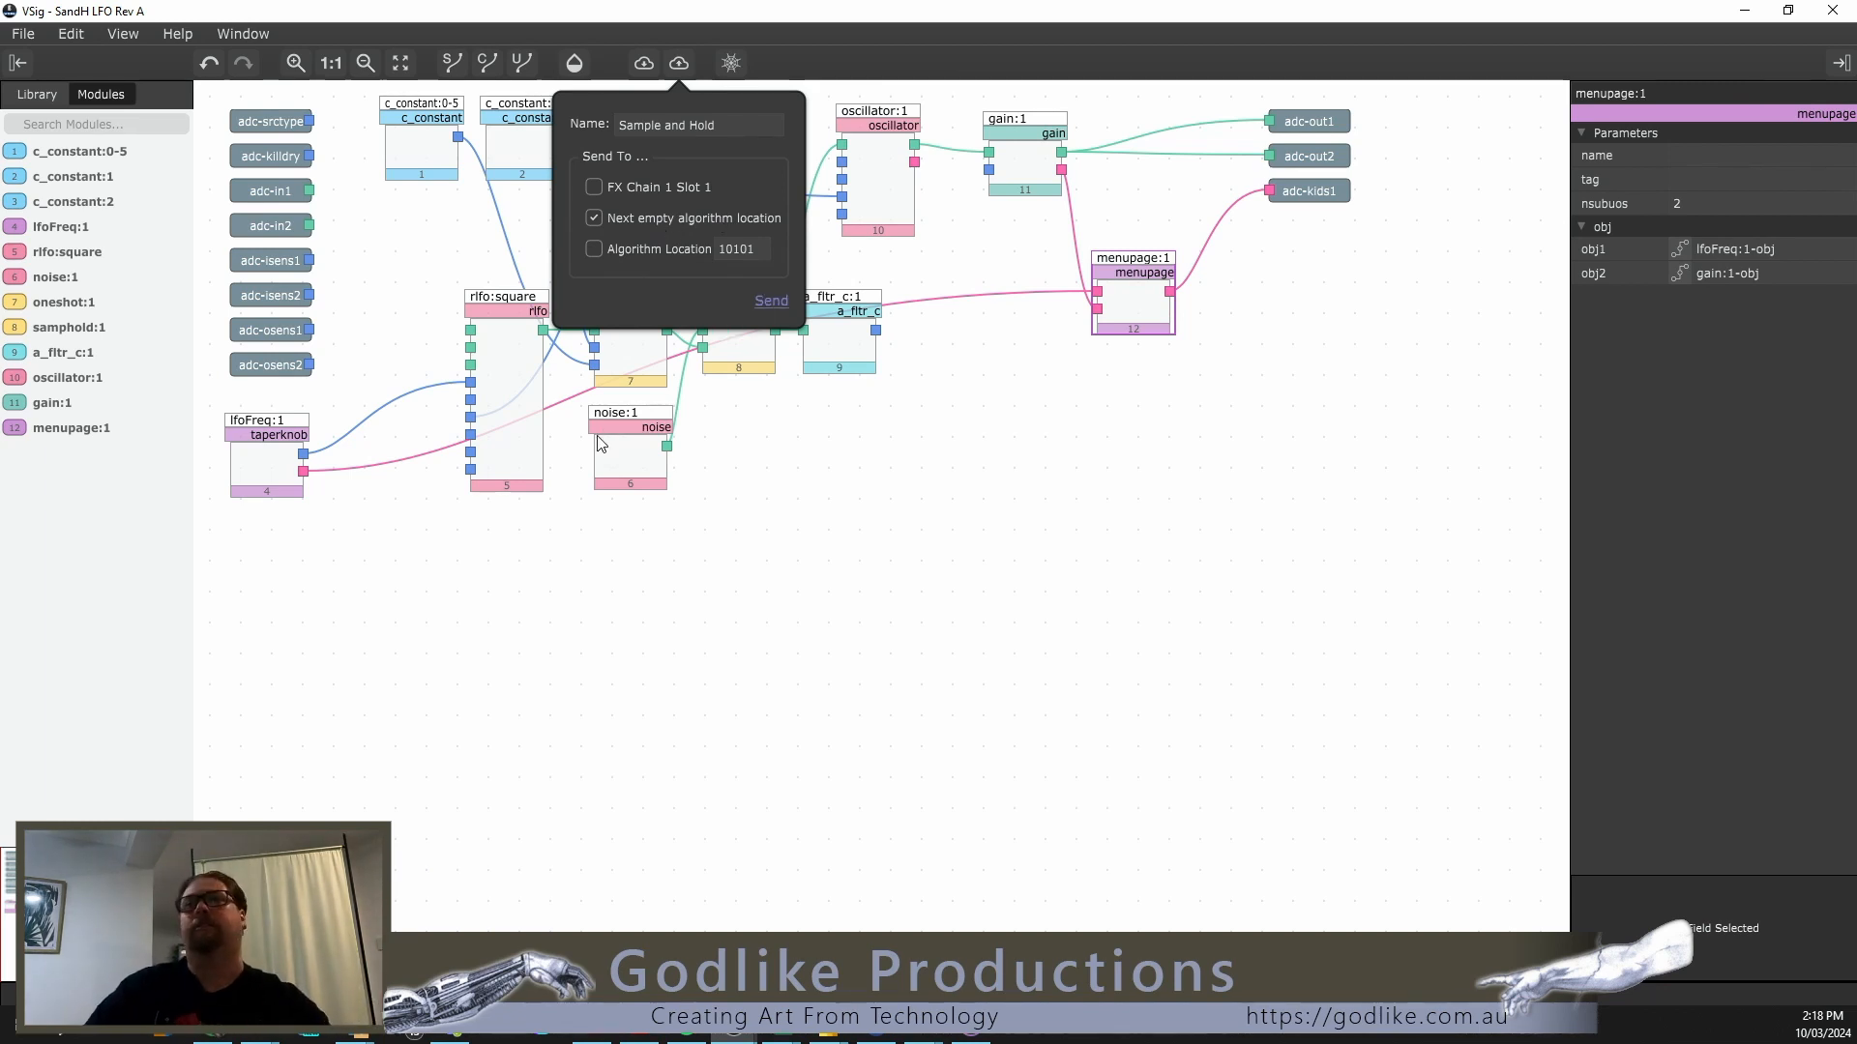
{"action": "left_click", "coordinate": [802, 498]}
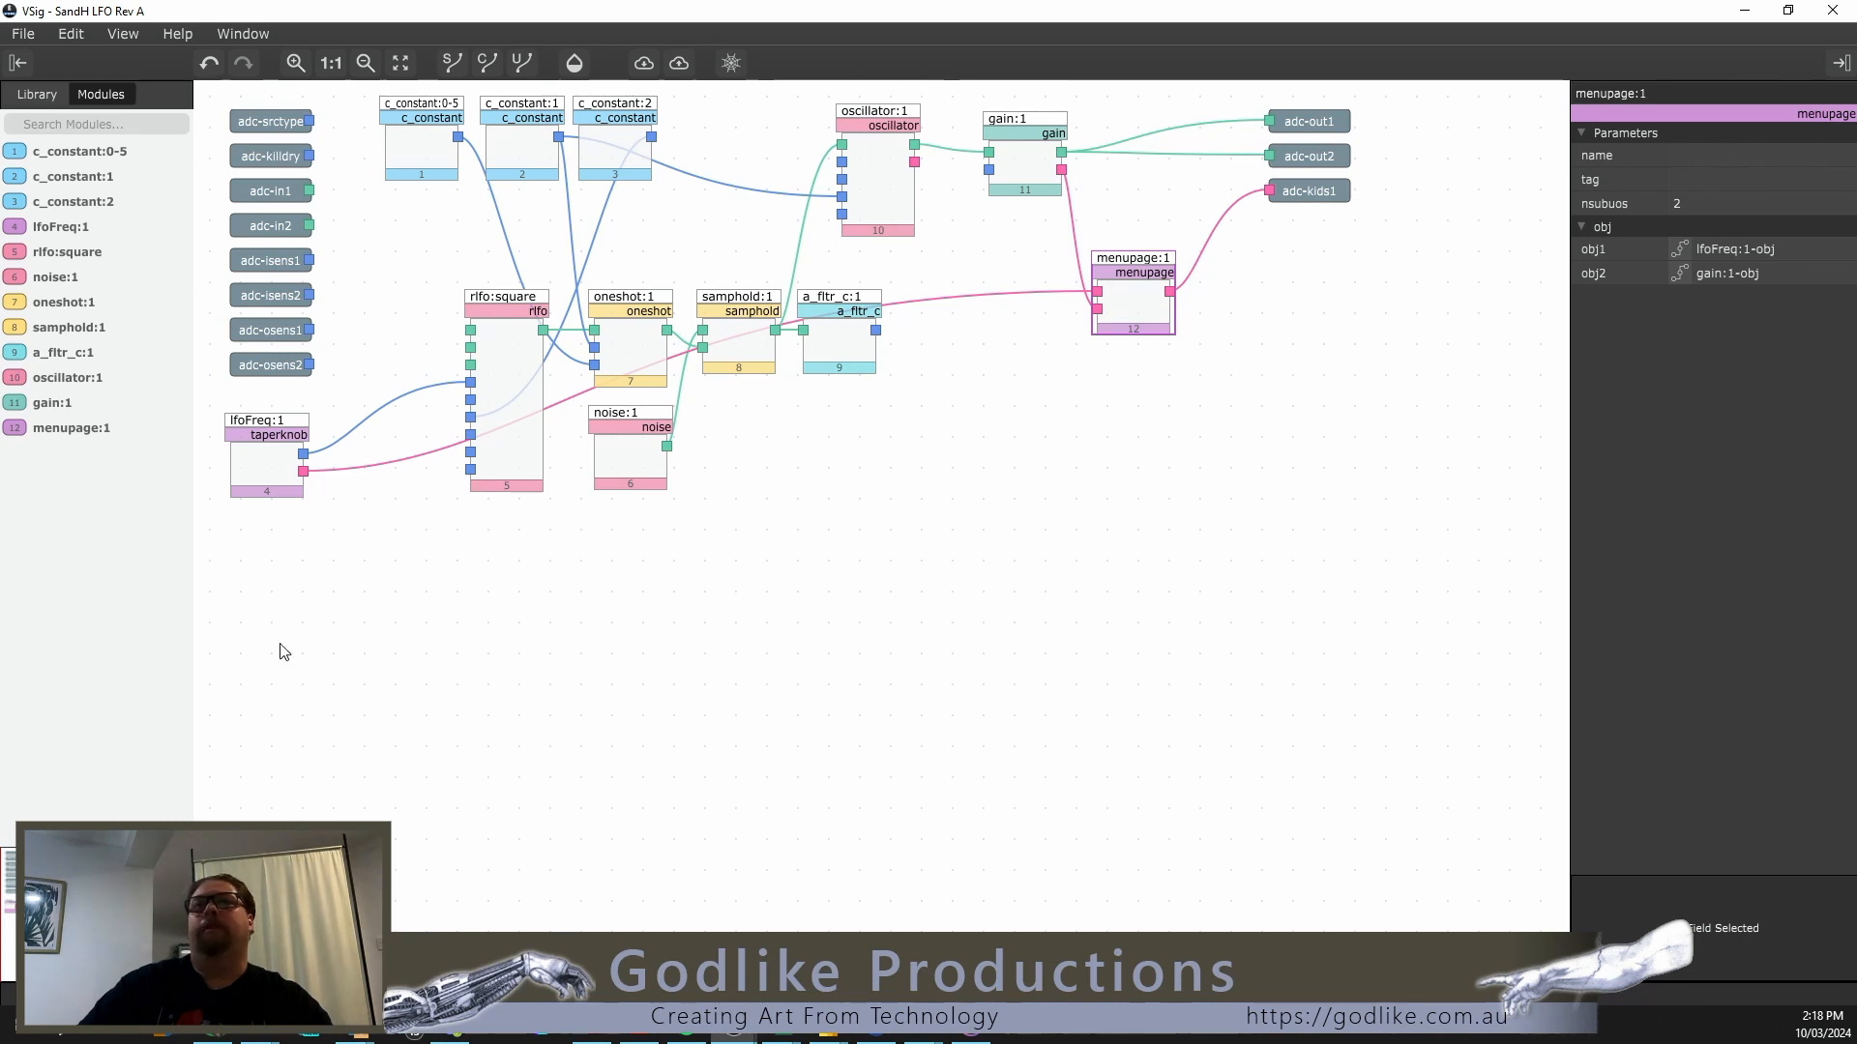
Step: Find the impulse oscillator in the module library, add it below the lfoFreq:1 knob, and read its help
{"action": "left_click", "coordinate": [37, 92]}
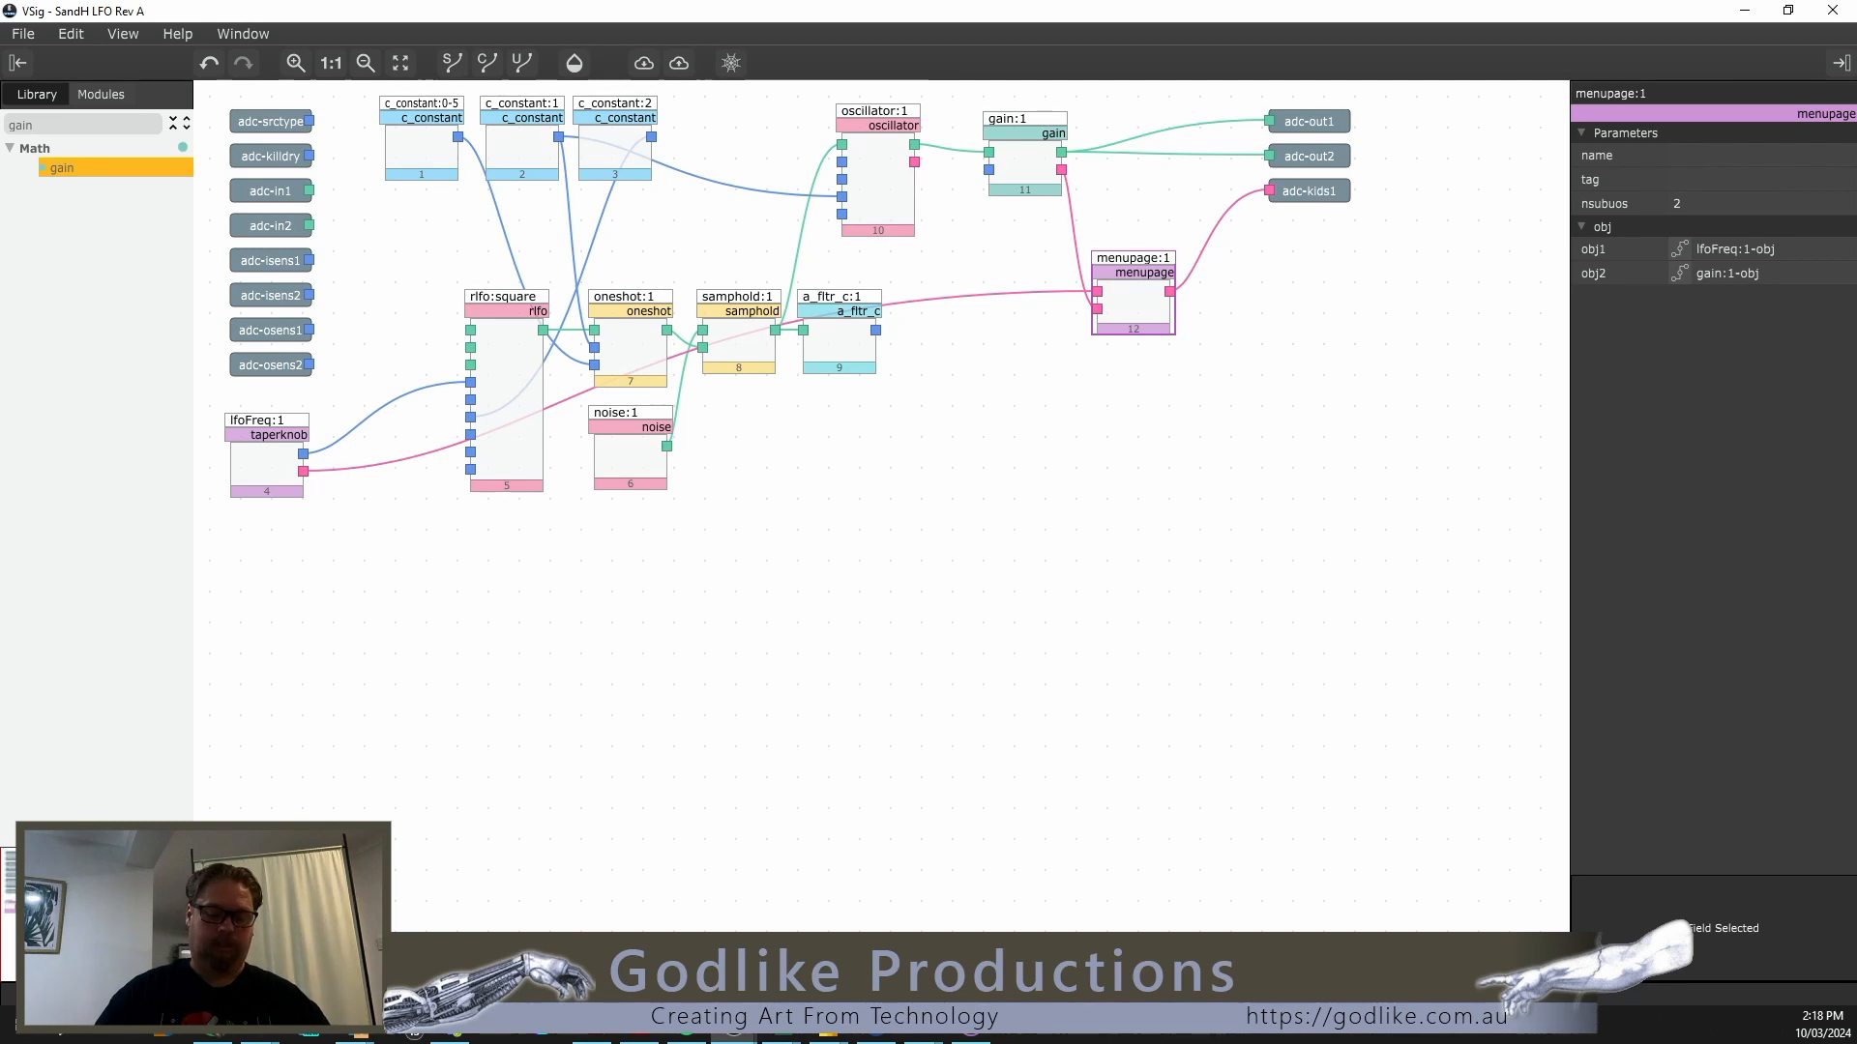
{"action": "double_click", "coordinate": [10, 124]}
{"action": "key", "text": "BackSpace"}
{"action": "type", "text": "impu"}
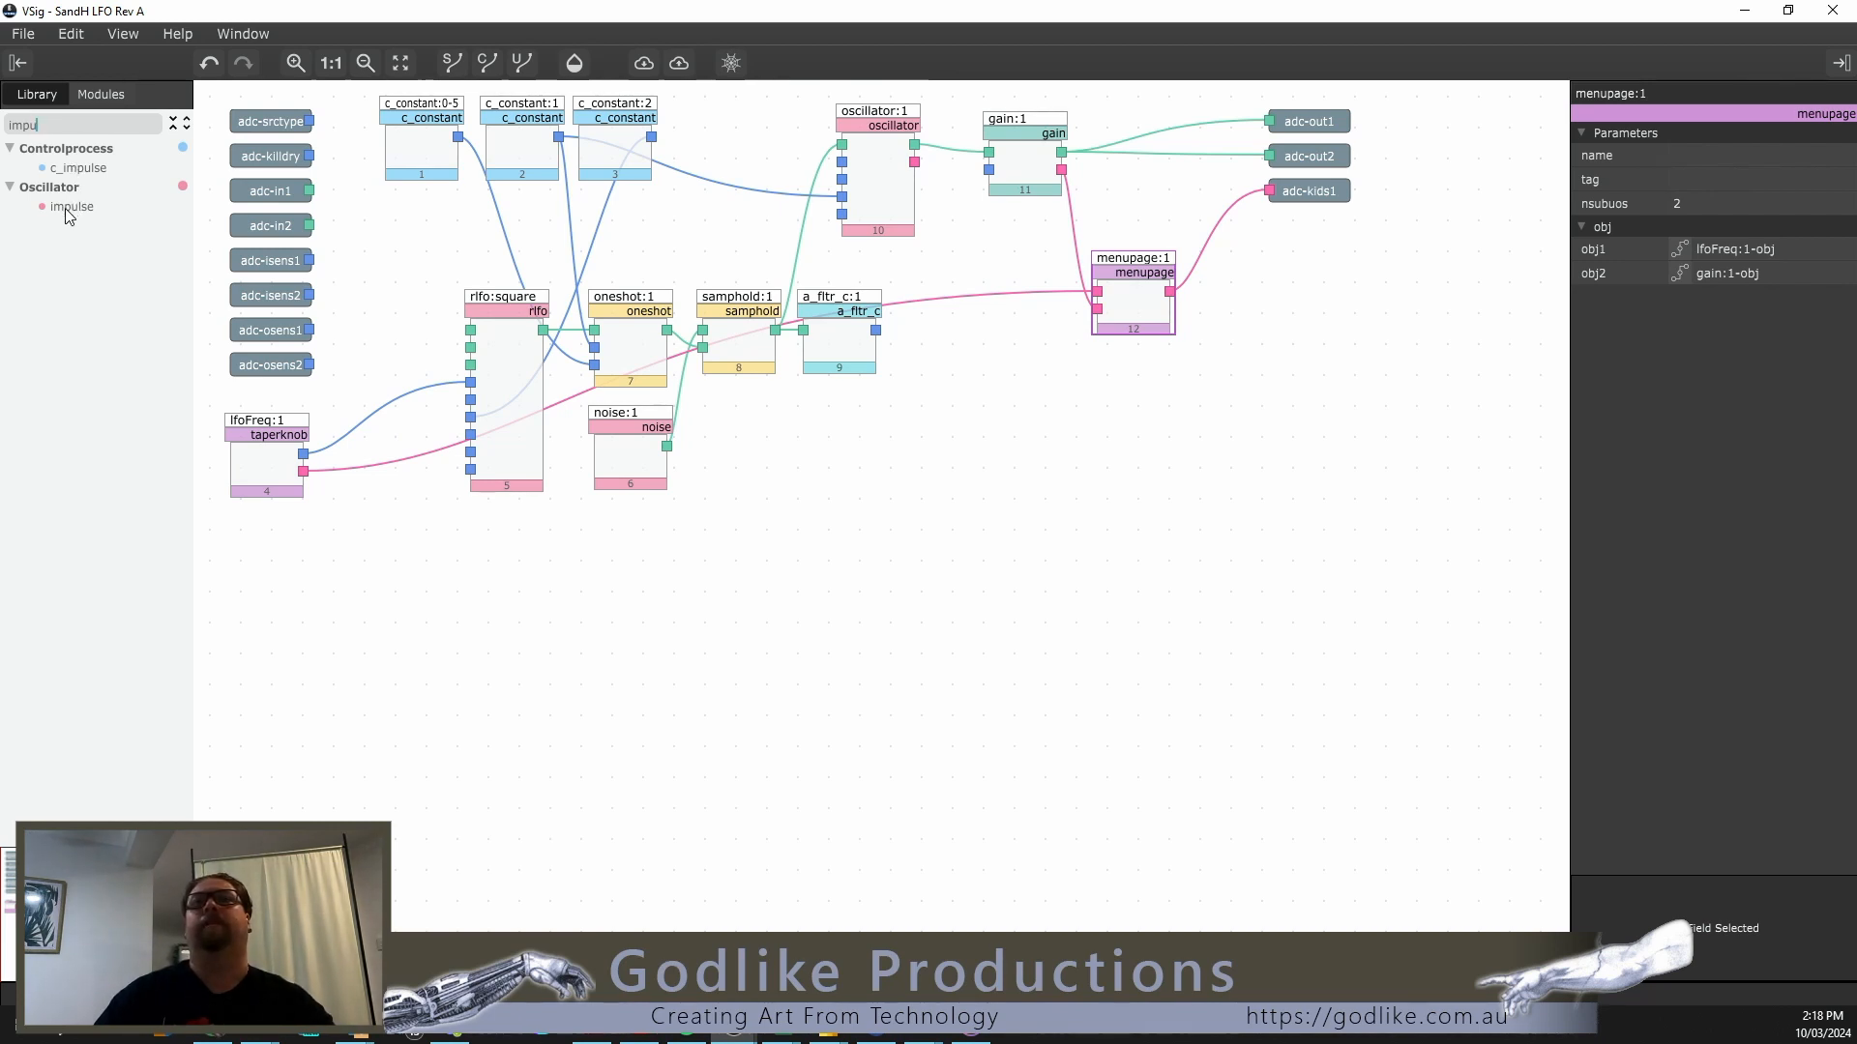
{"action": "left_click_drag", "start_coordinate": [68, 207], "coordinate": [292, 555]}
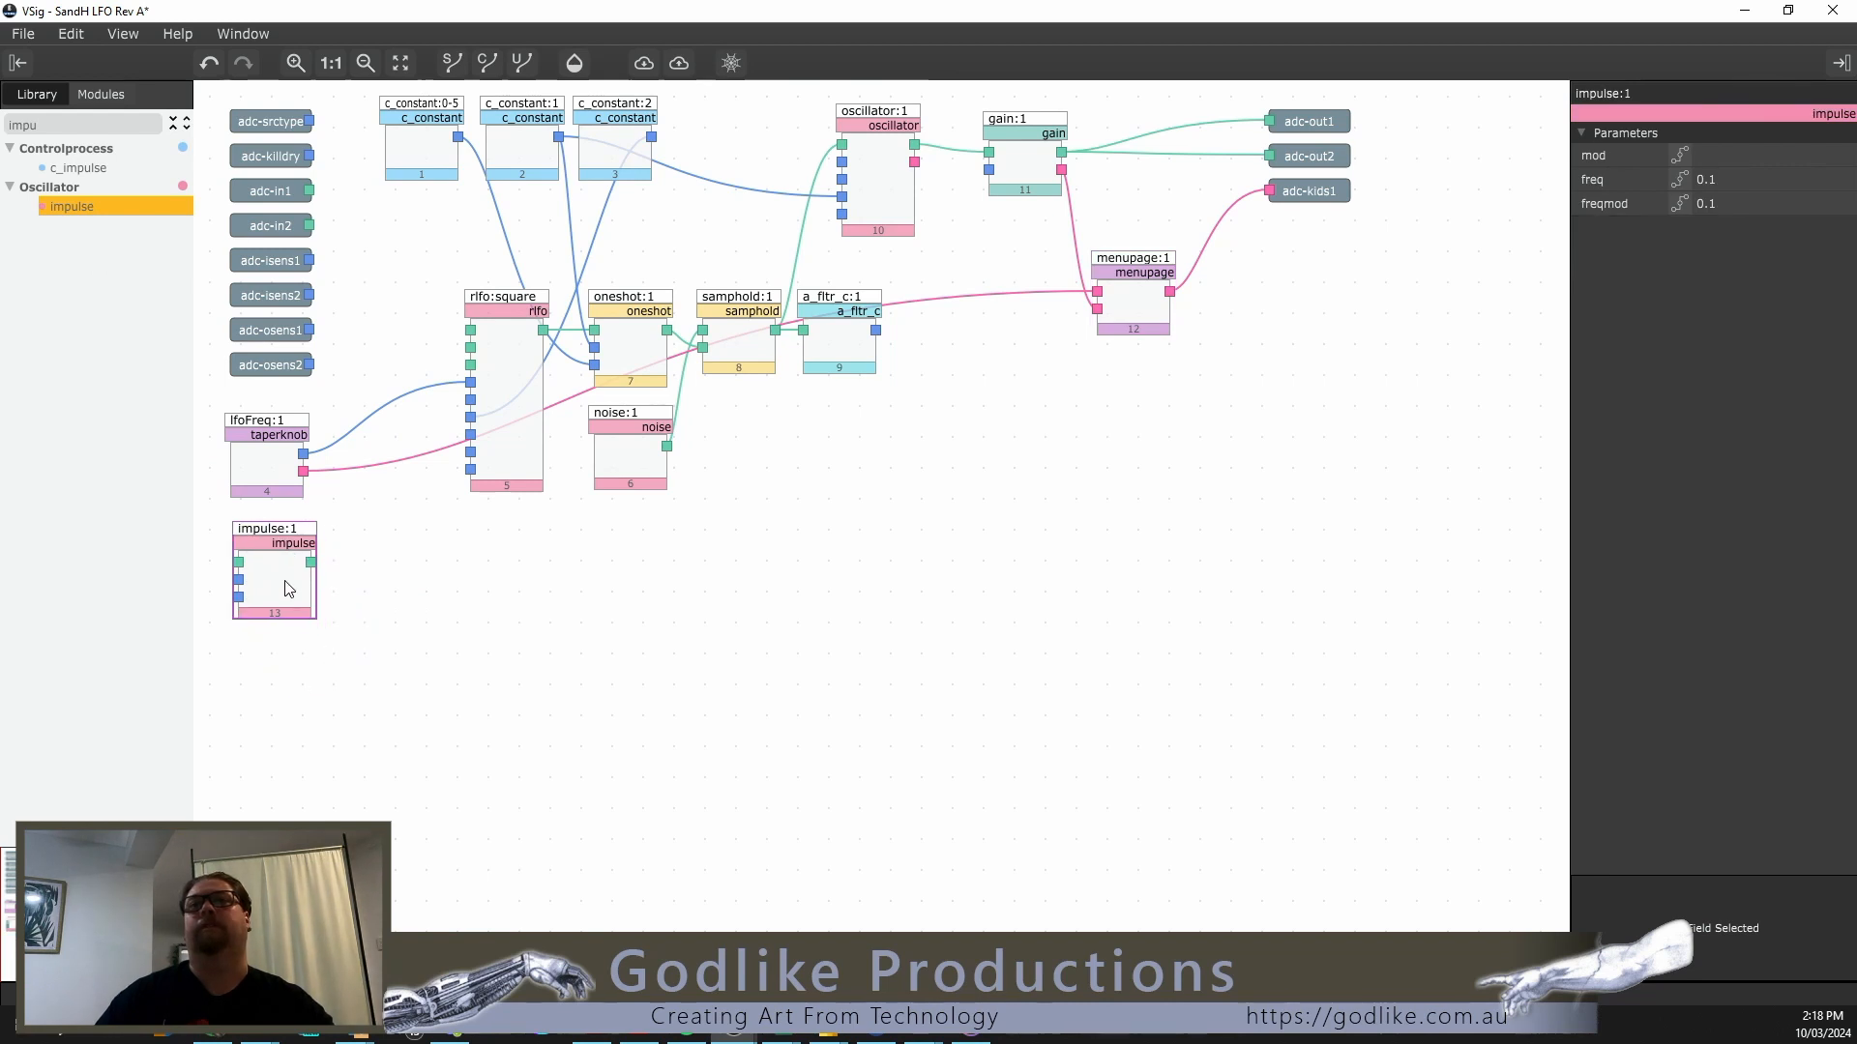
{"action": "key", "text": "F1"}
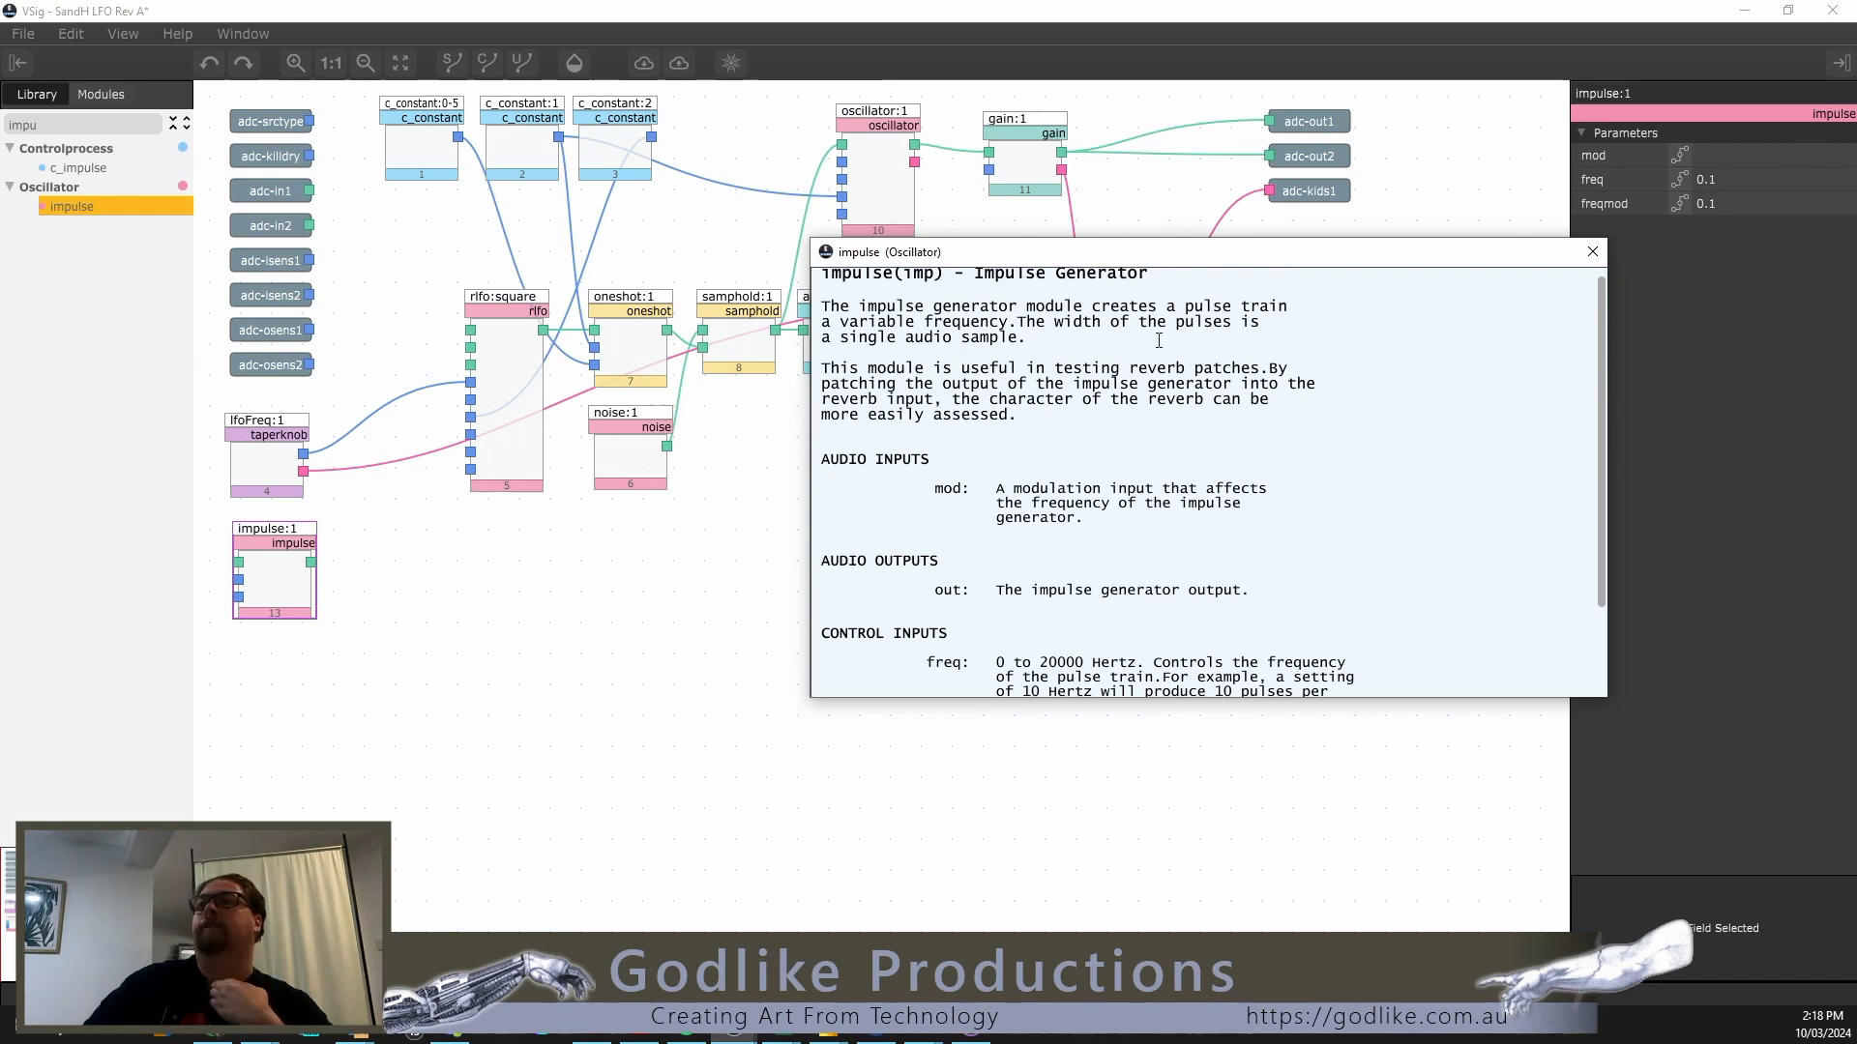
{"action": "scroll", "coordinate": [989, 413], "scroll_direction": "down", "scroll_amount": 3}
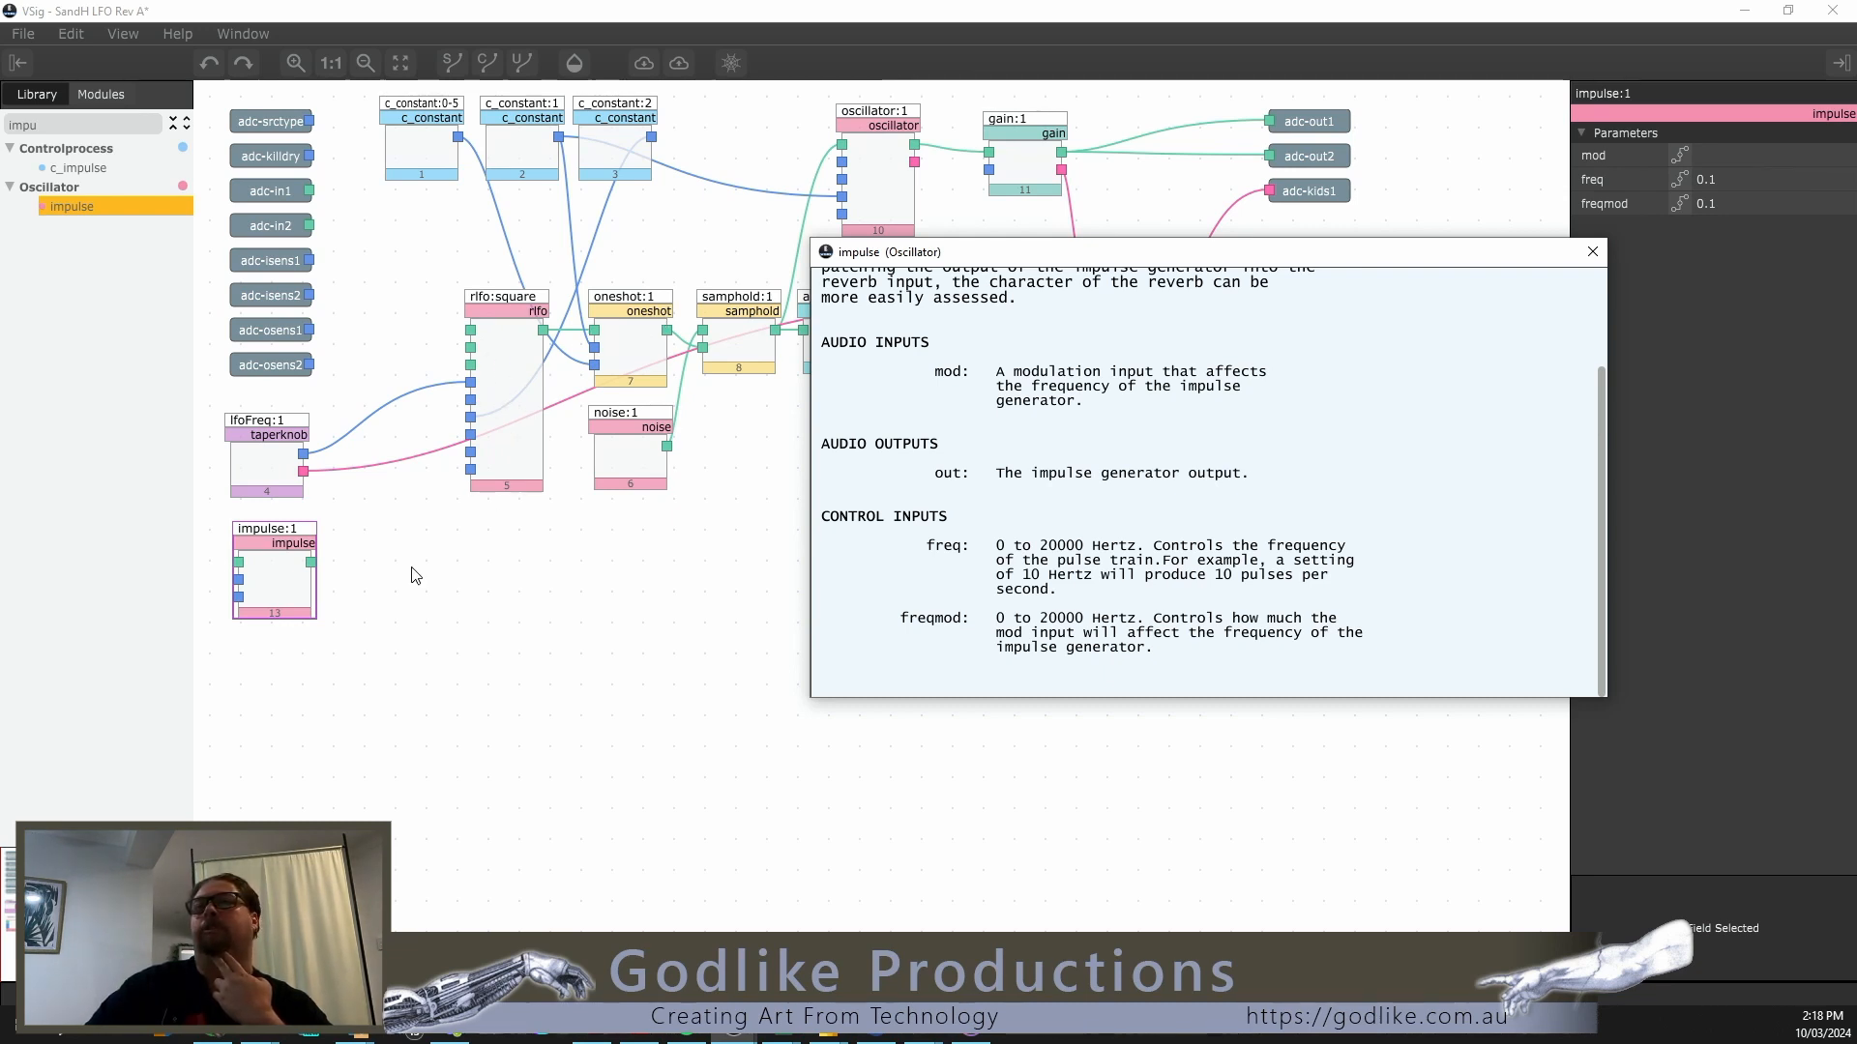
Step: Connect impulse:1's output to samphold:1's second input in place of oneshot:1, and lfoFreq:1's output to impulse:1's freq input
{"action": "left_click_drag", "start_coordinate": [310, 562], "coordinate": [700, 350]}
{"action": "left_click_drag", "start_coordinate": [261, 579], "coordinate": [393, 587]}
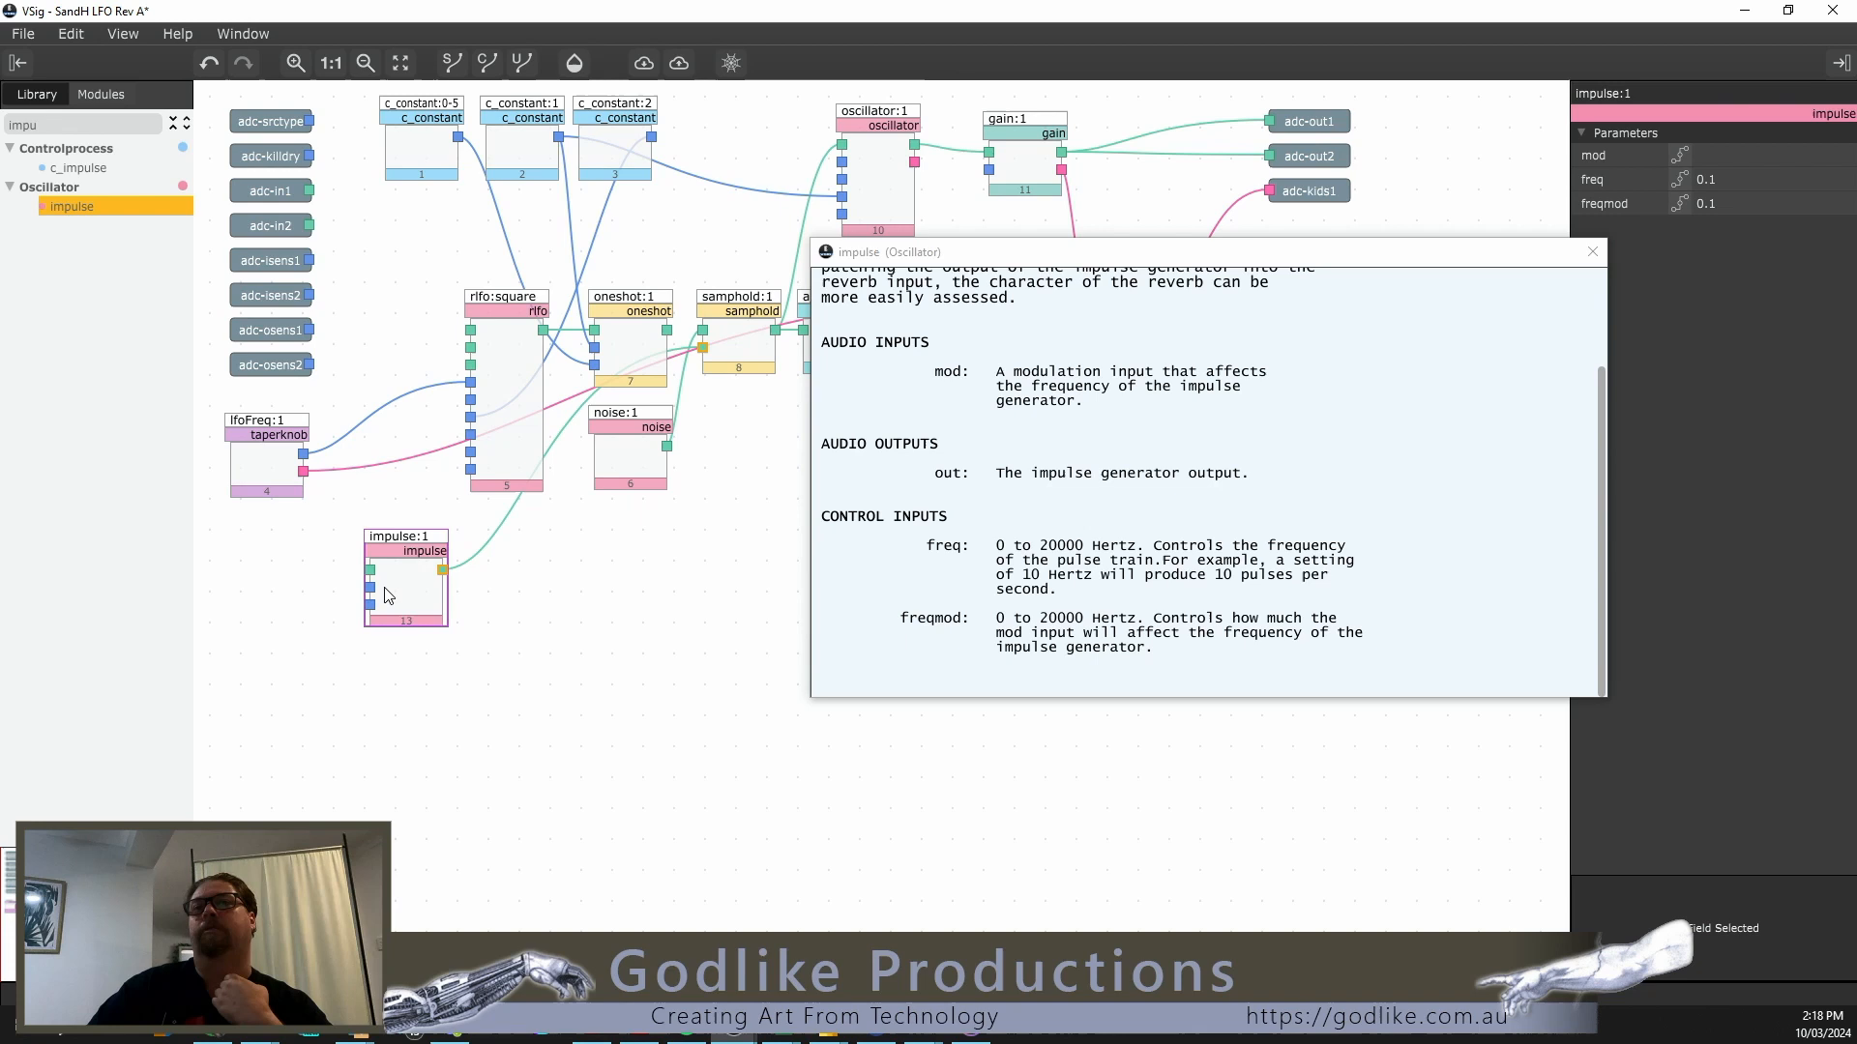
{"action": "left_click_drag", "start_coordinate": [302, 453], "coordinate": [371, 587]}
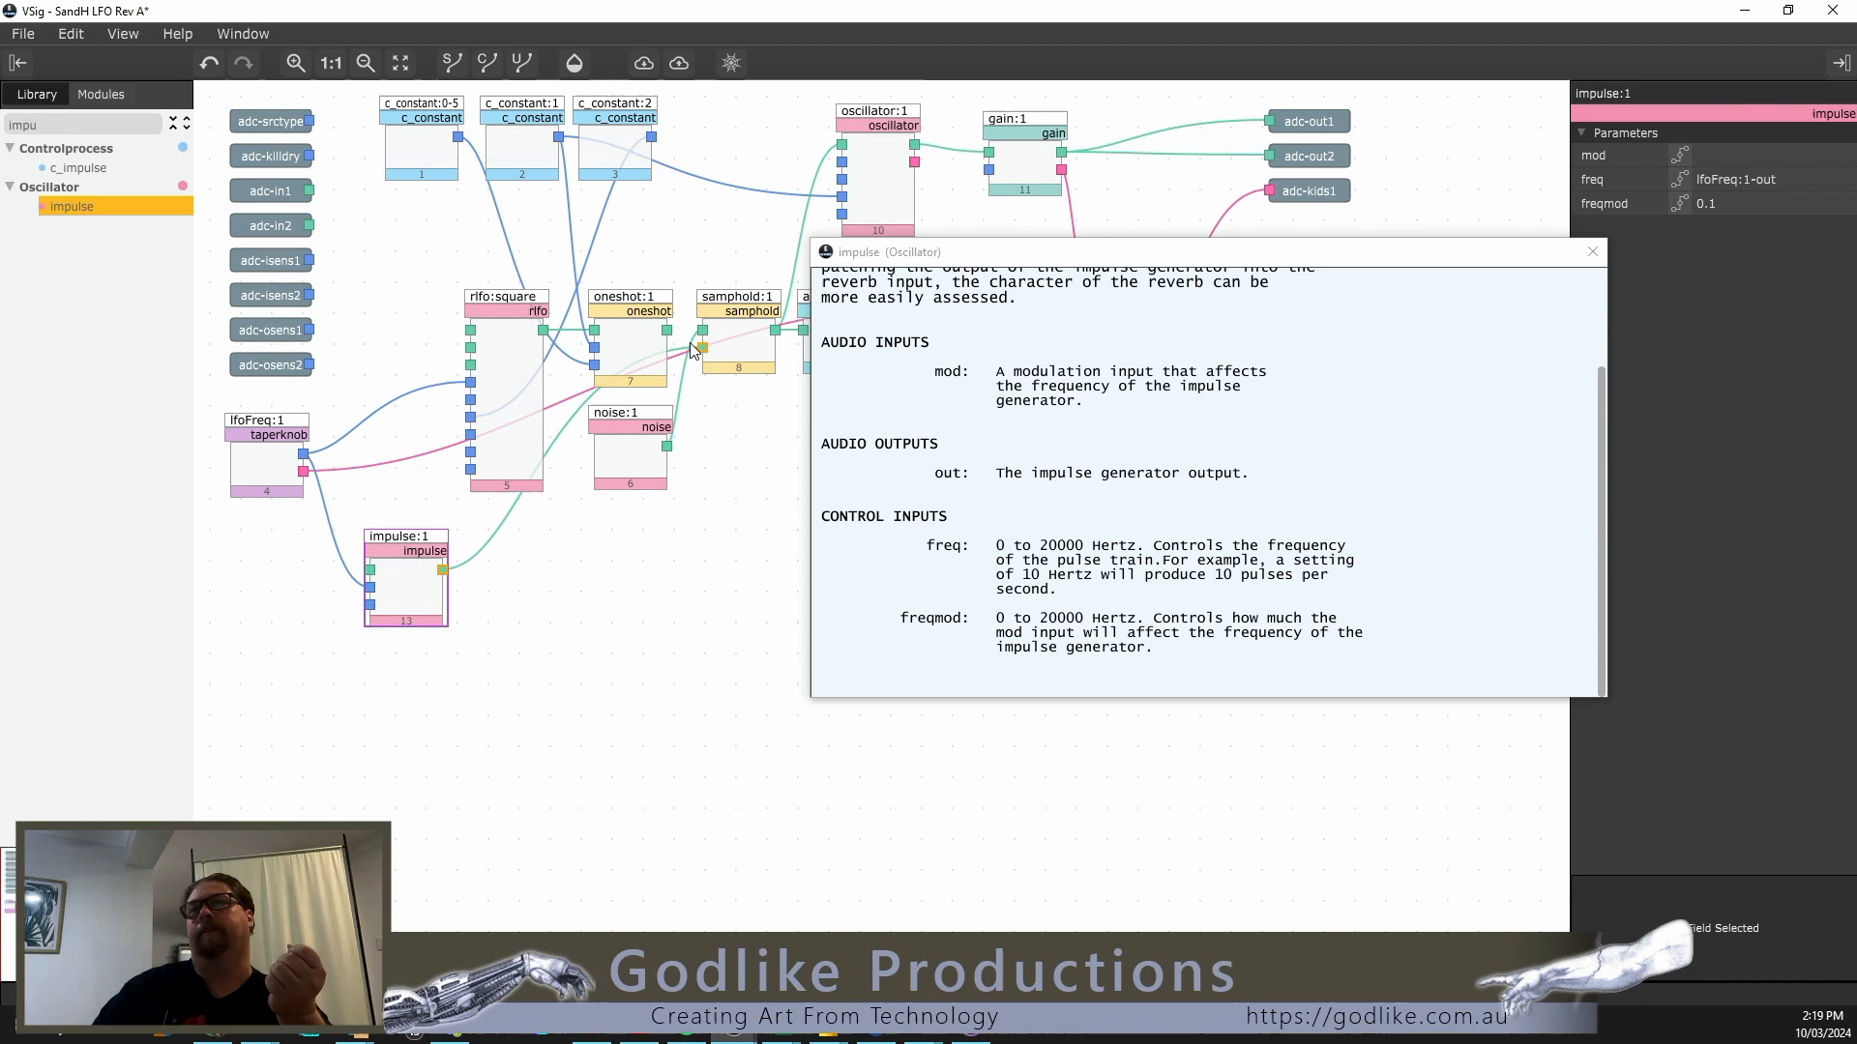
Step: Read the help for the c_impulse module and close the help window
{"action": "left_click", "coordinate": [70, 169]}
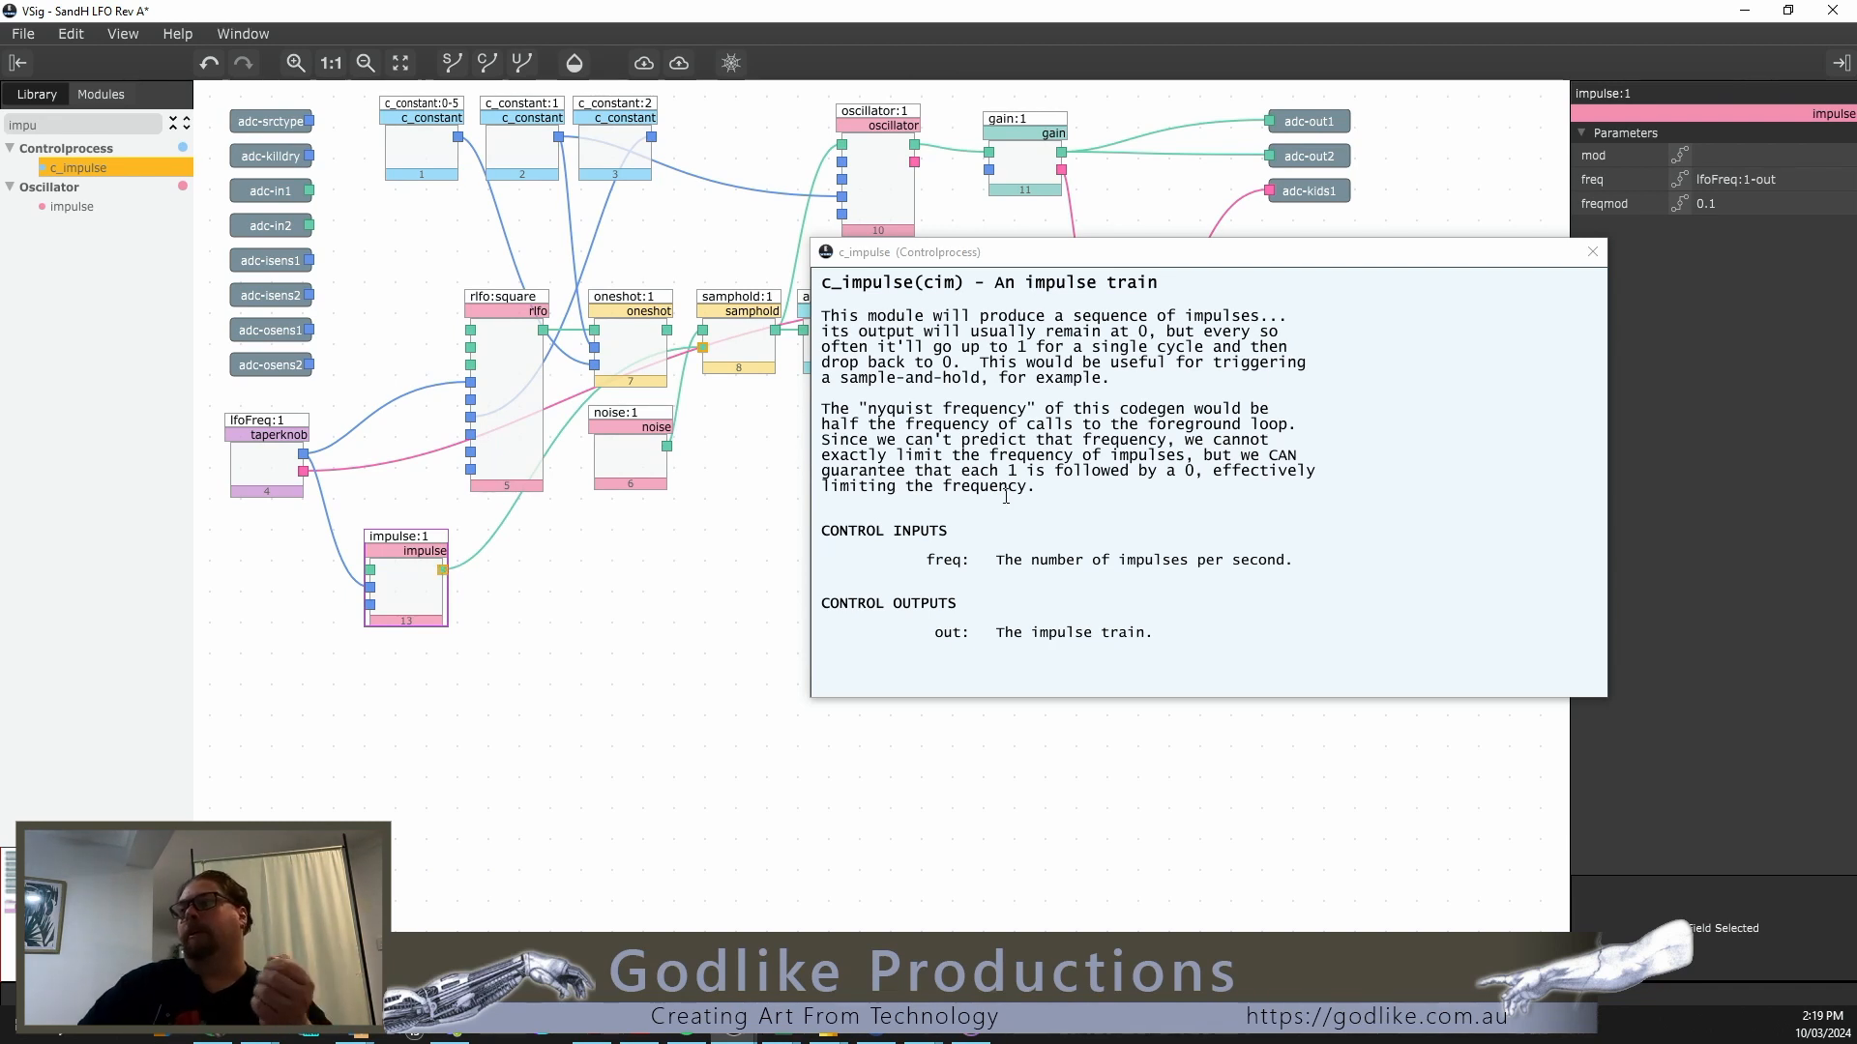
{"action": "left_click", "coordinate": [1592, 251]}
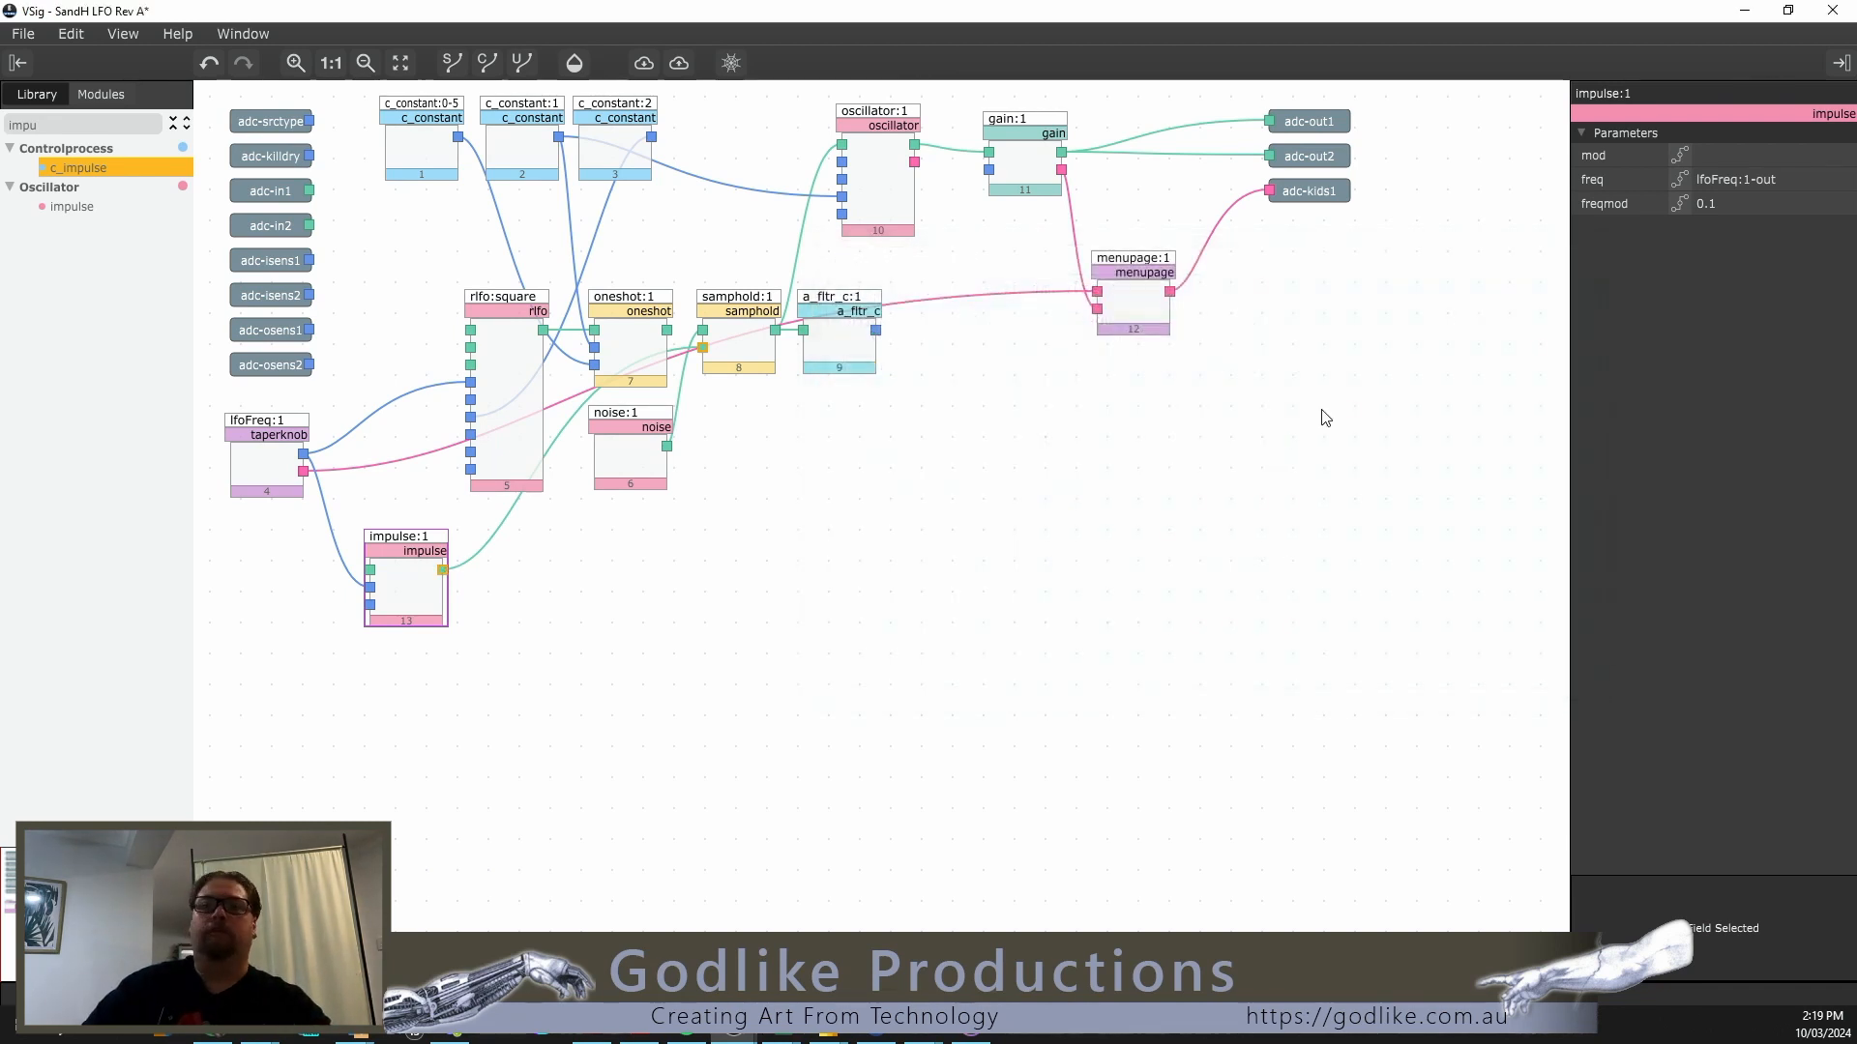